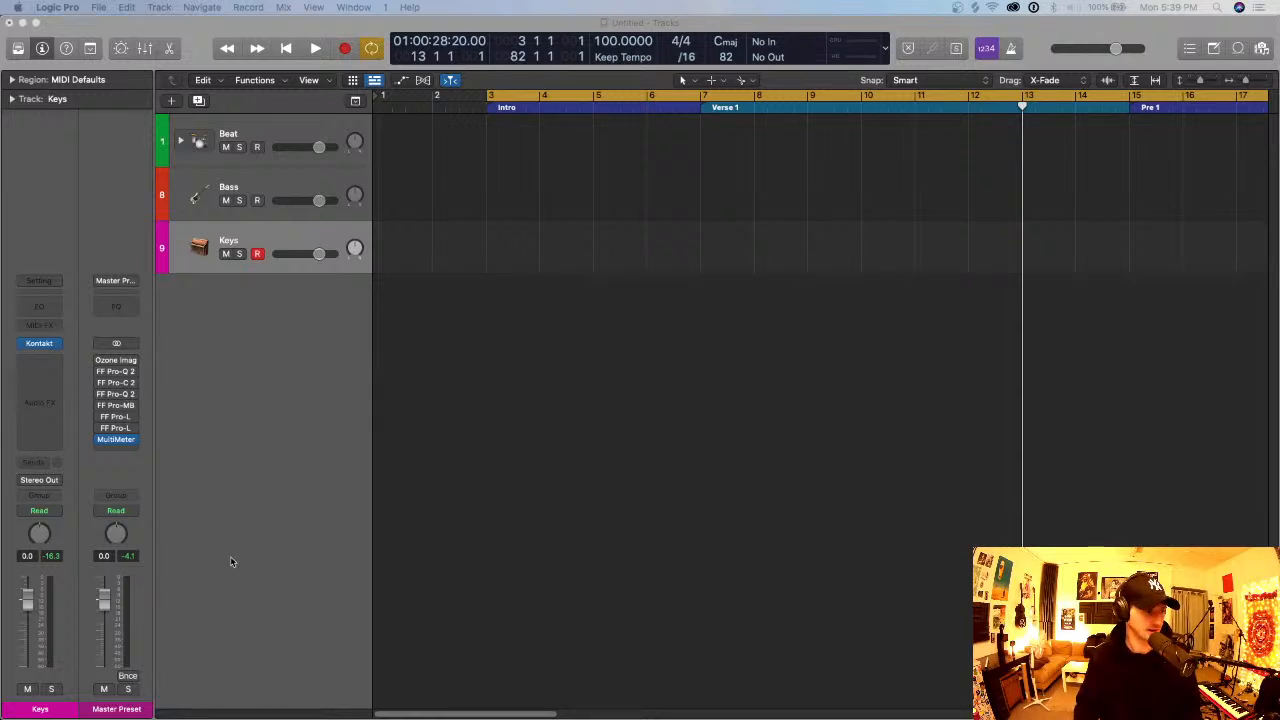
pyautogui.click(198, 47)
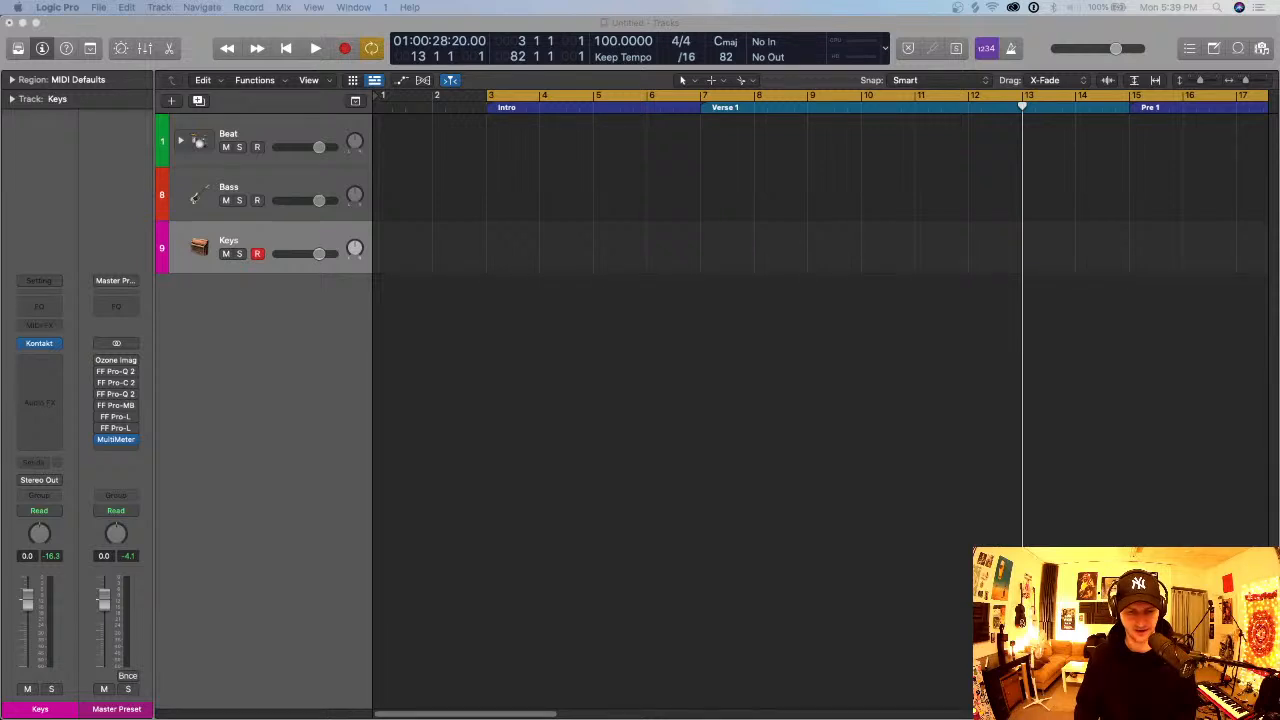
pyautogui.press('super+Tab')
pyautogui.press('super+Tab')
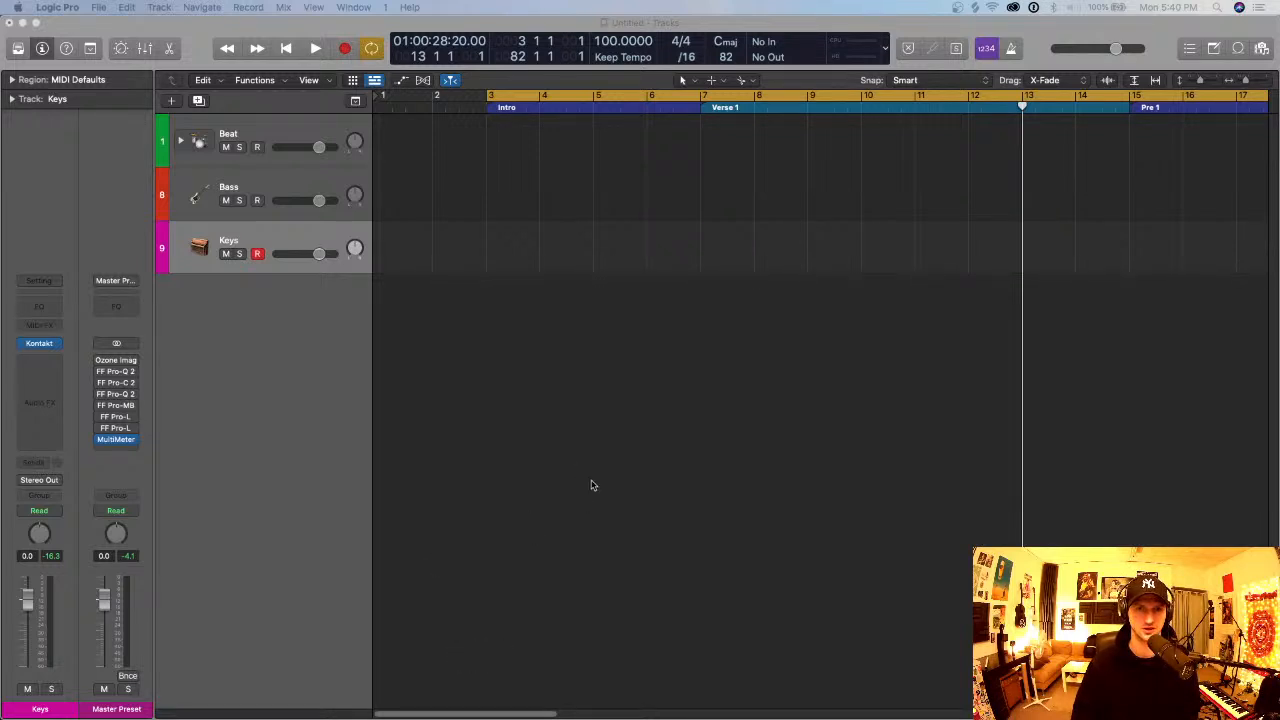
pyautogui.hotkey('ctrl', 'Up')
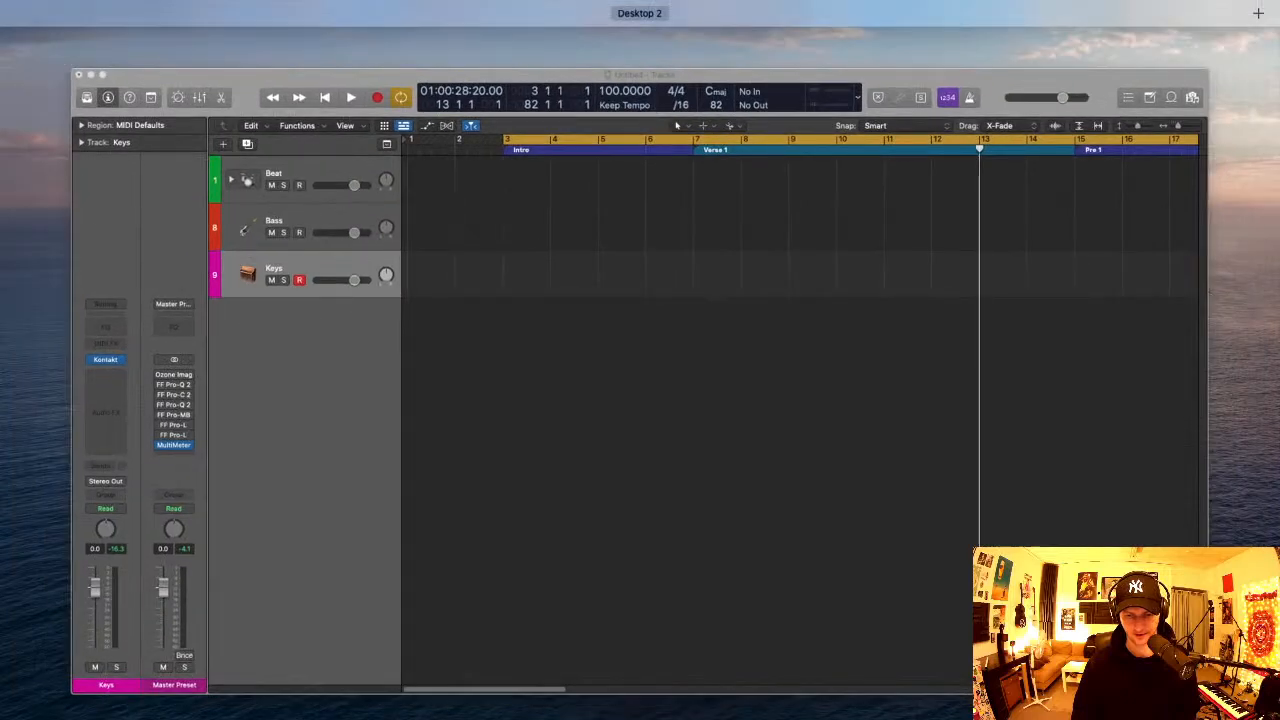
pyautogui.hotkey('ctrl', 'Up')
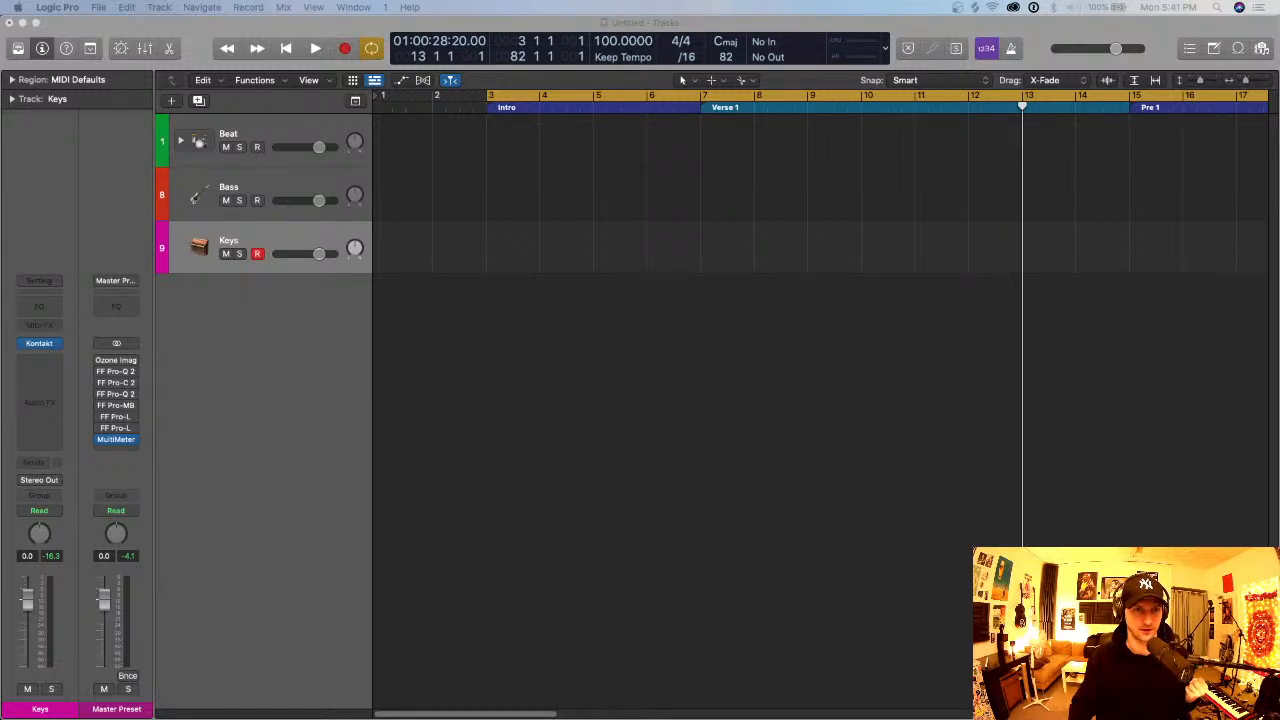
pyautogui.click(277, 552)
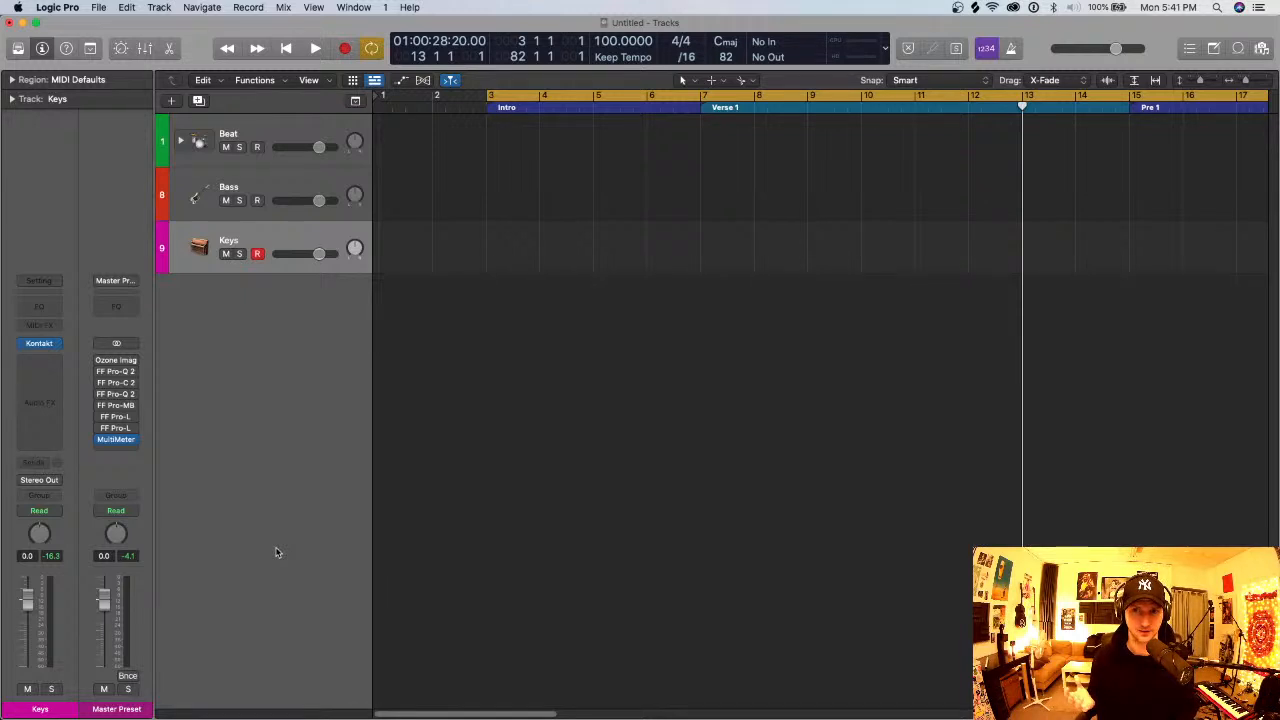
pyautogui.scroll(-8, 277, 552)
pyautogui.scroll(7, 277, 552)
pyautogui.hscroll(-3, 277, 552)
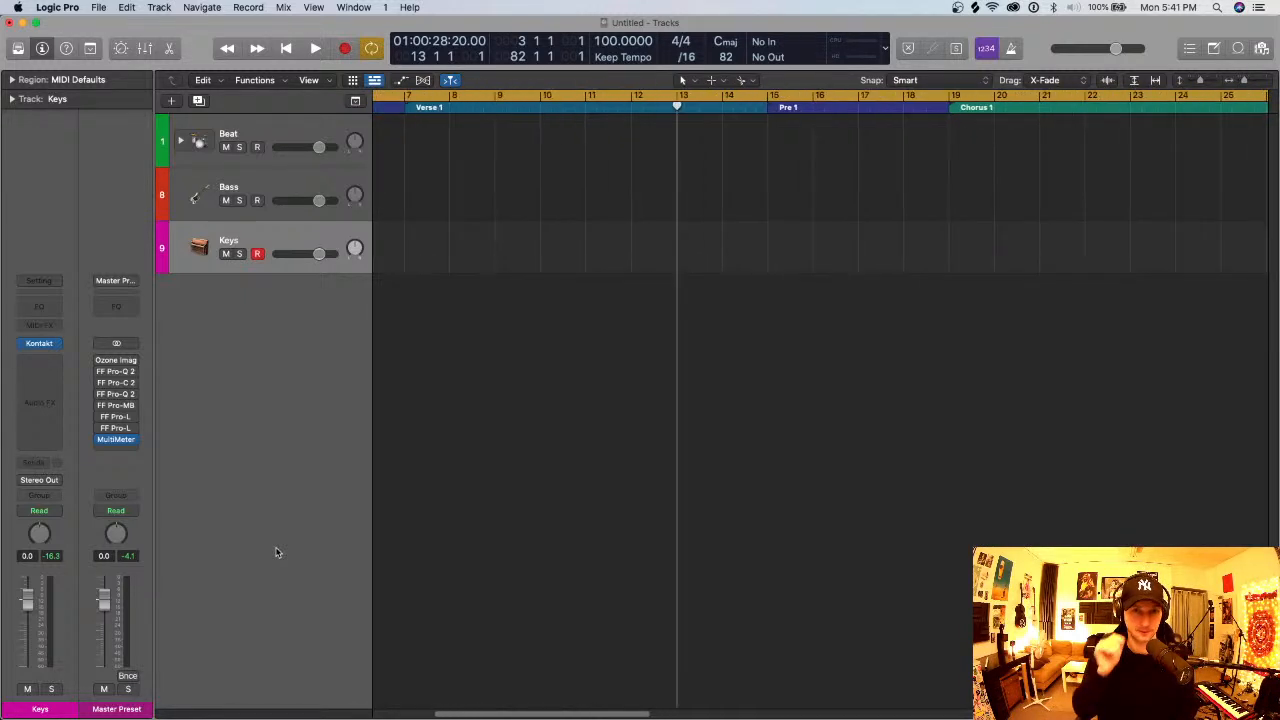
pyautogui.hscroll(-5, 277, 552)
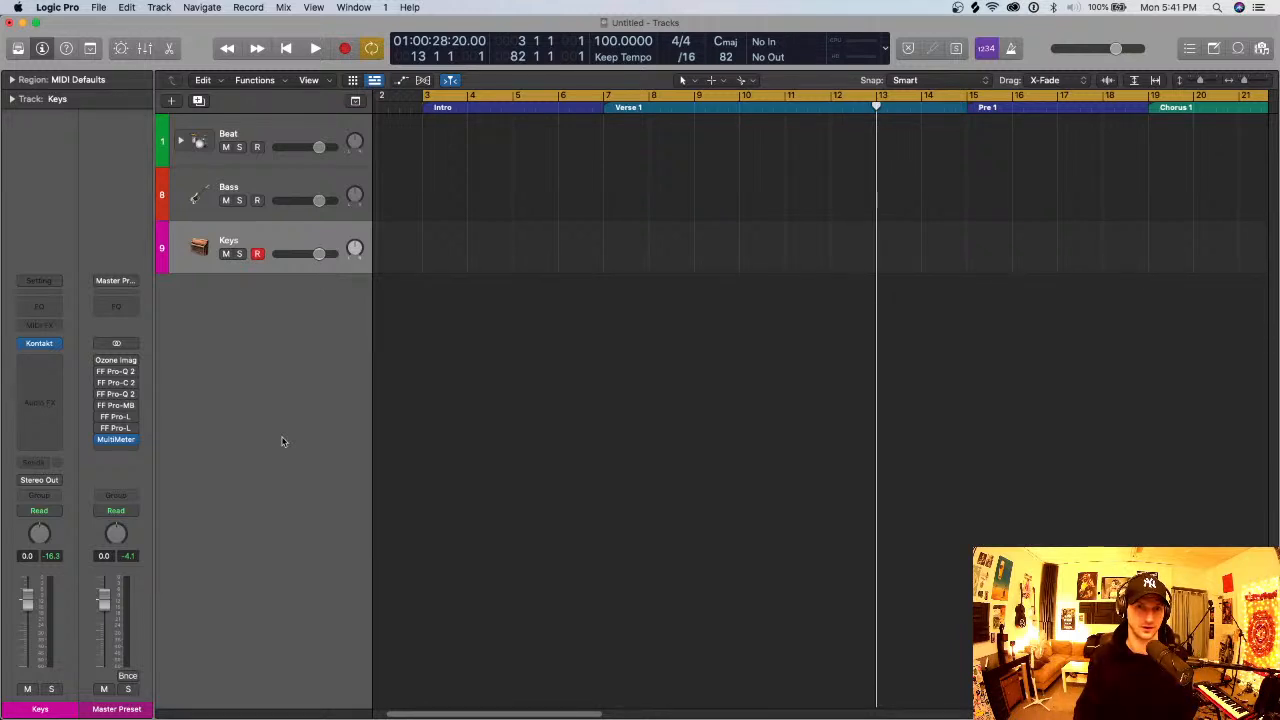
pyautogui.hscroll(-1, 310, 435)
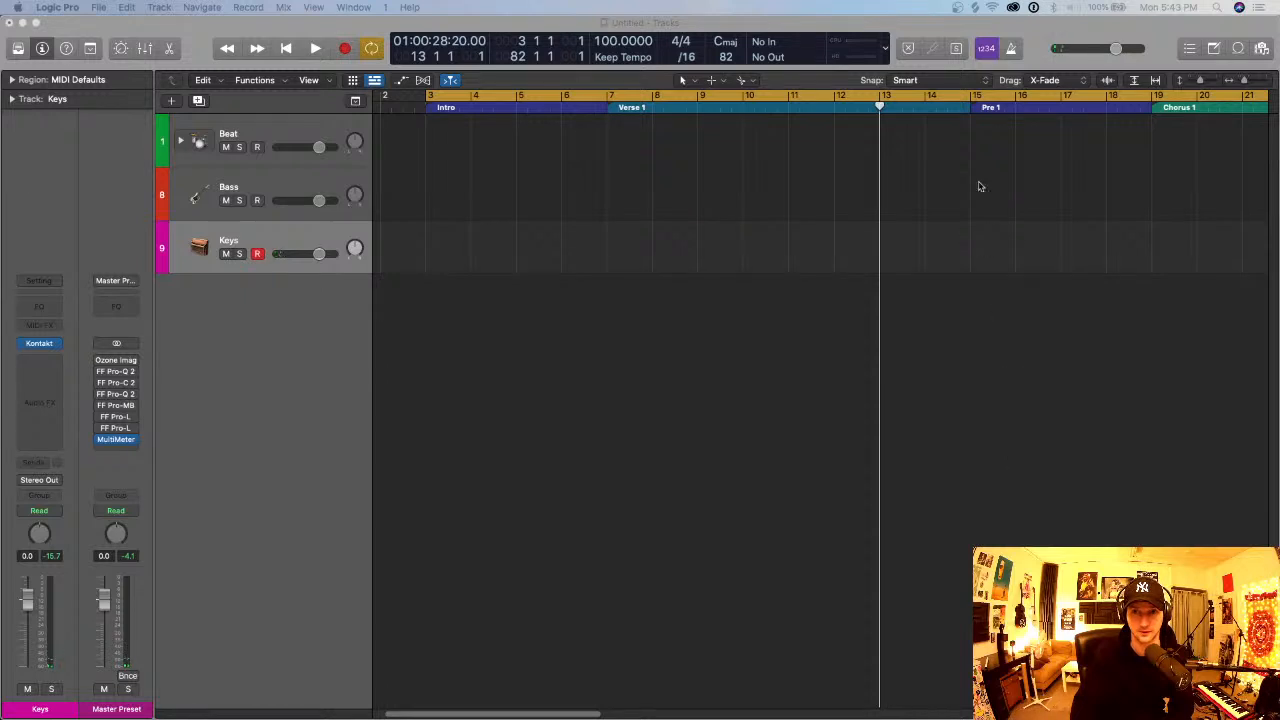
# - Record a chord progression on the Keys track with the metronome on and the project tempo at 95
pyautogui.click(1011, 48)
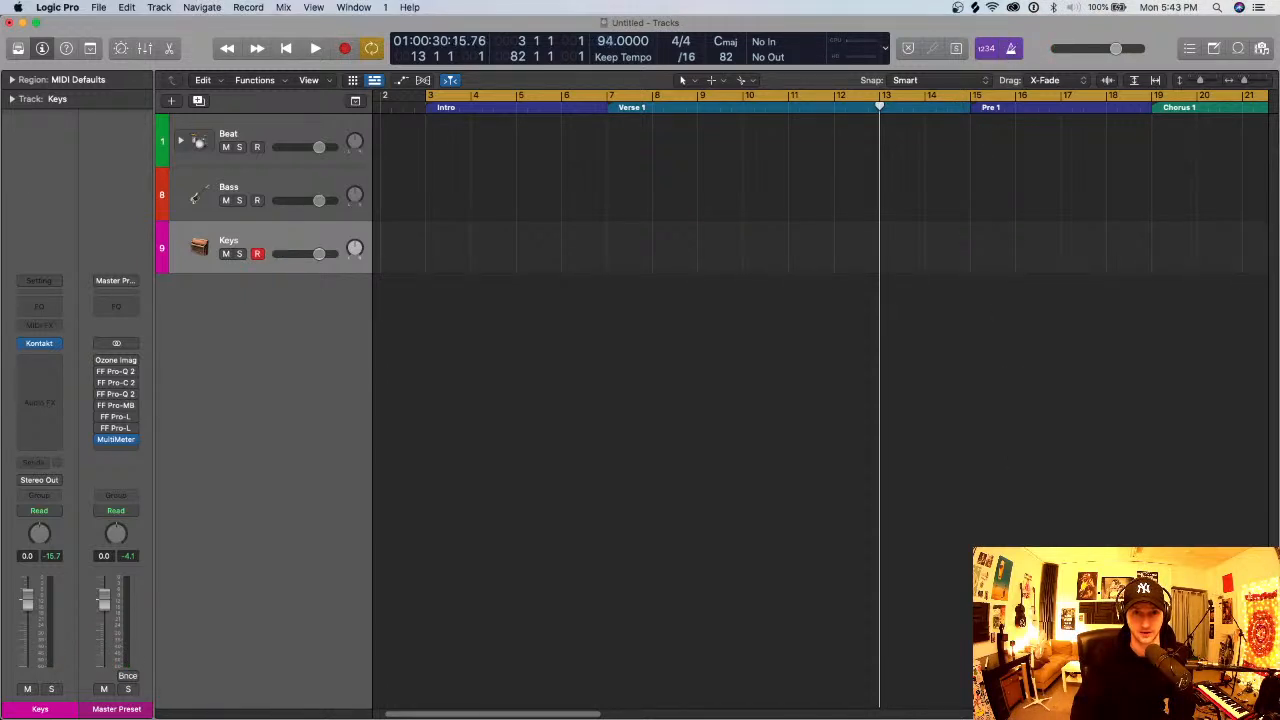
pyautogui.press('space')
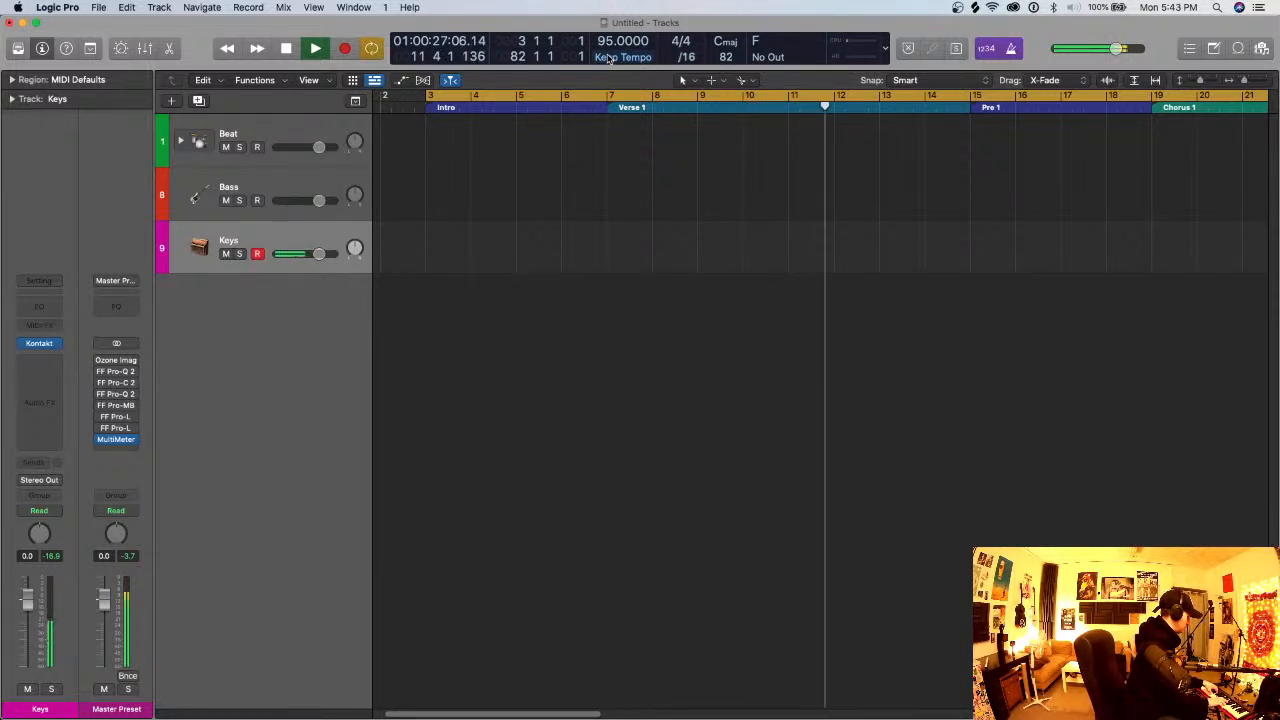
pyautogui.press('r')
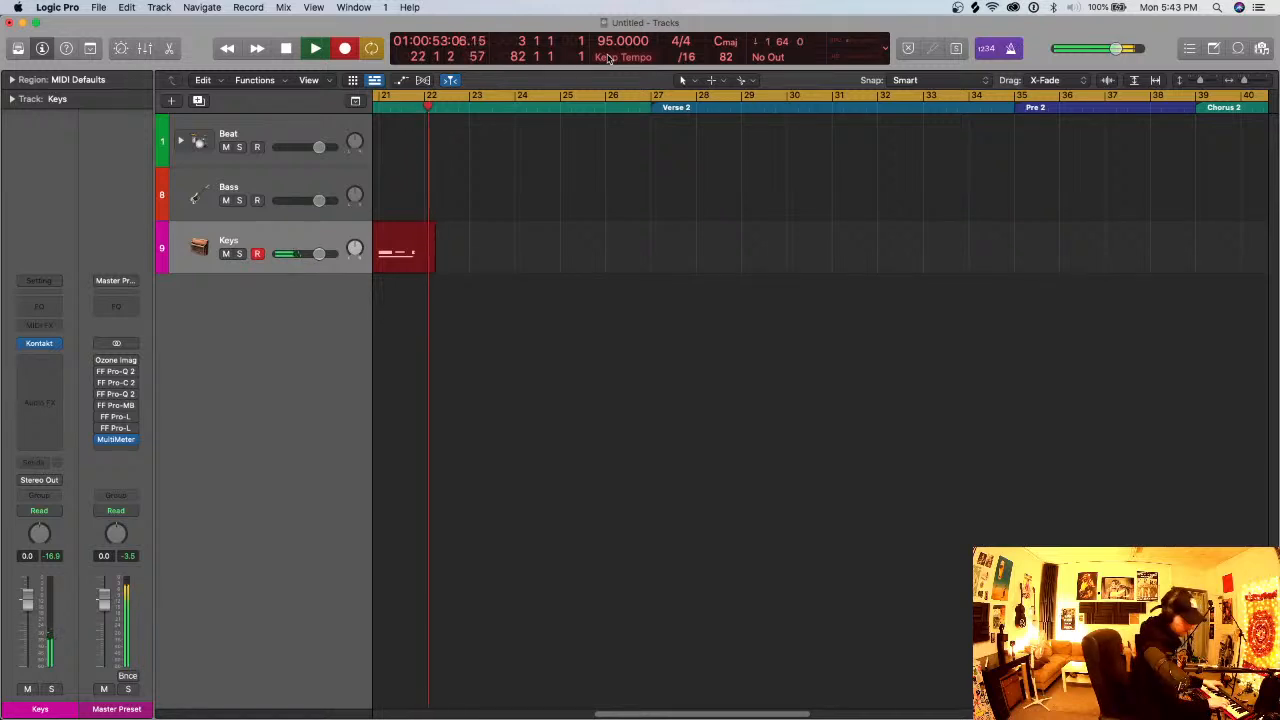
pyautogui.press('space')
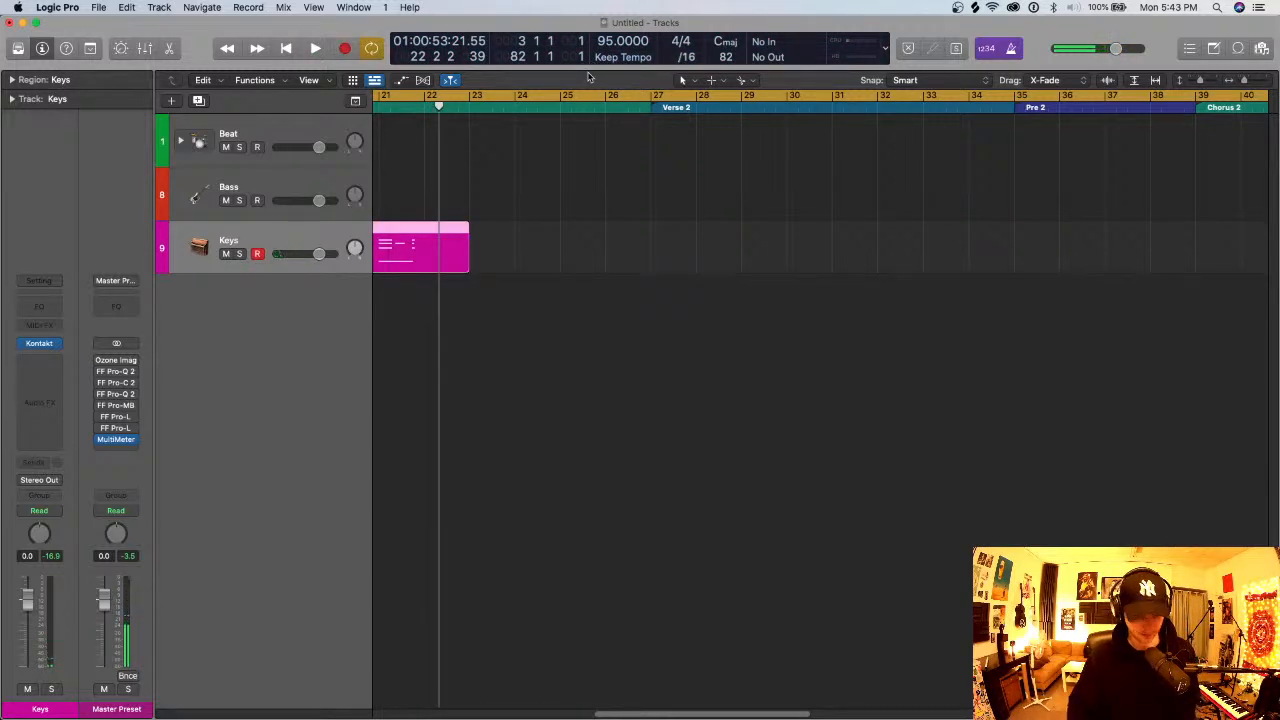
# - Audition the recorded Keys region around bar 18 to find where the good take starts
pyautogui.hscroll(-5, 418, 150)
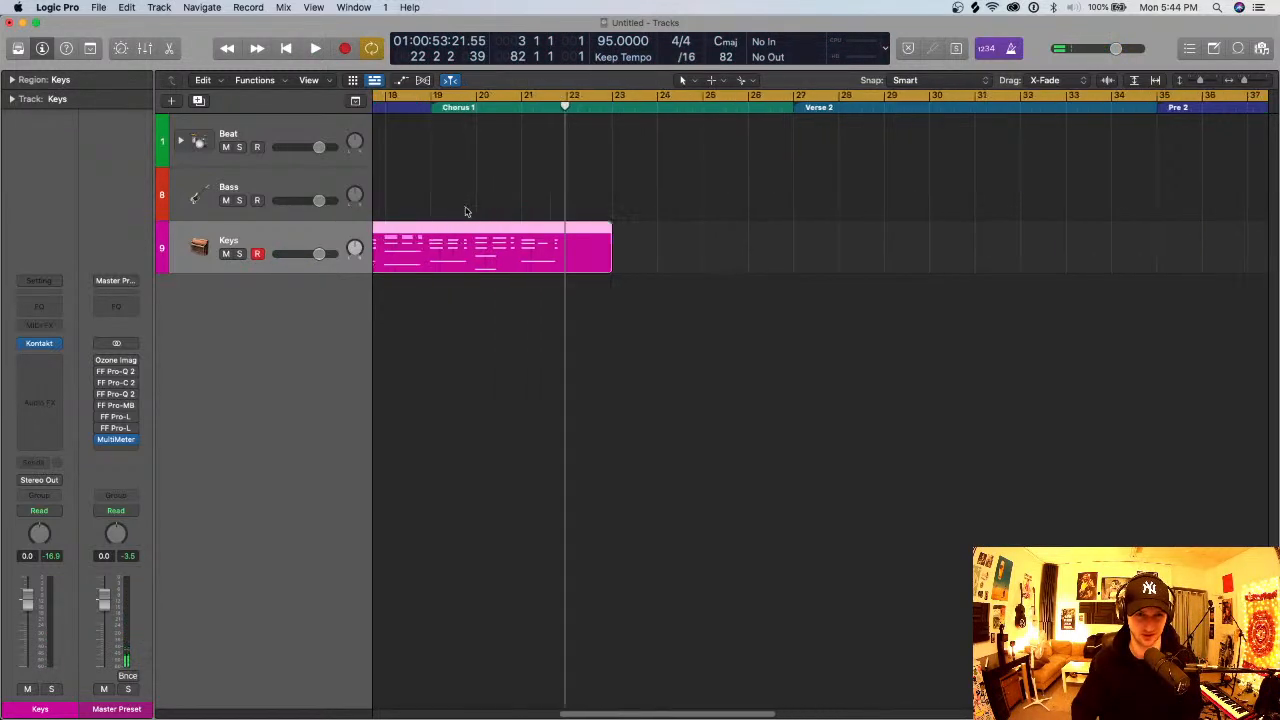
pyautogui.hscroll(-6, 450, 144)
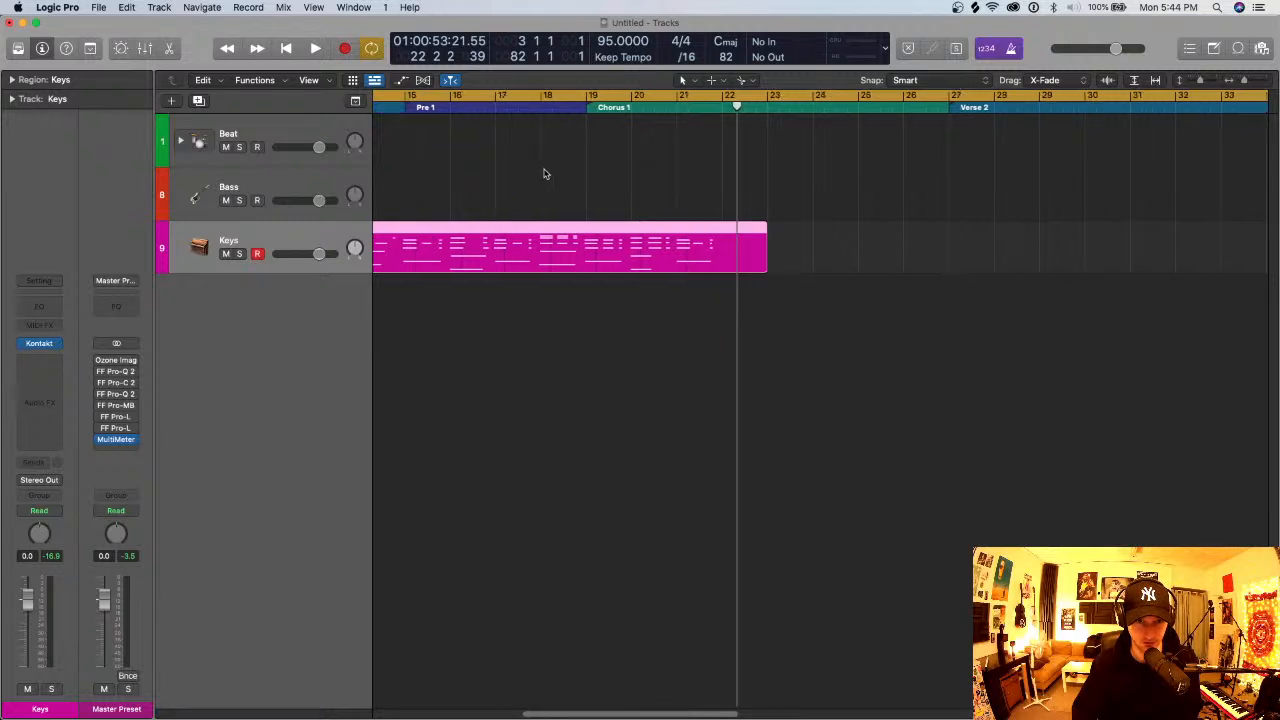
pyautogui.click(678, 107)
pyautogui.press('c')
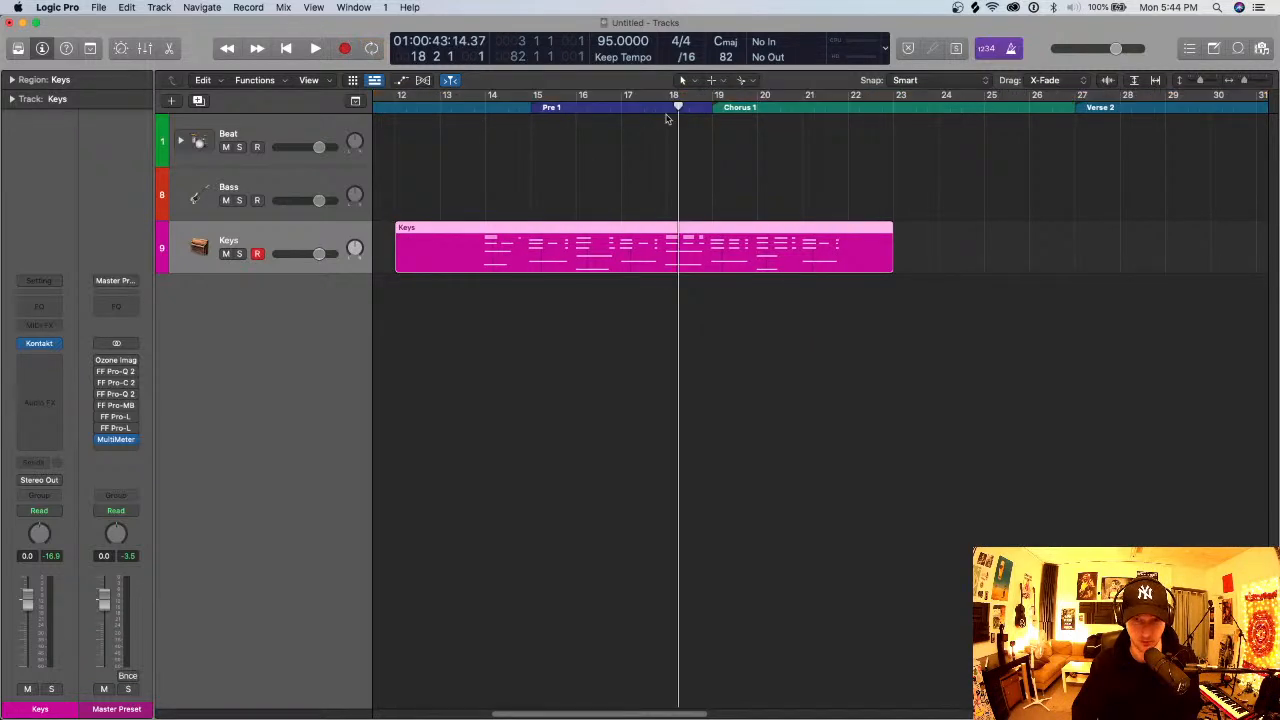
pyautogui.press('space')
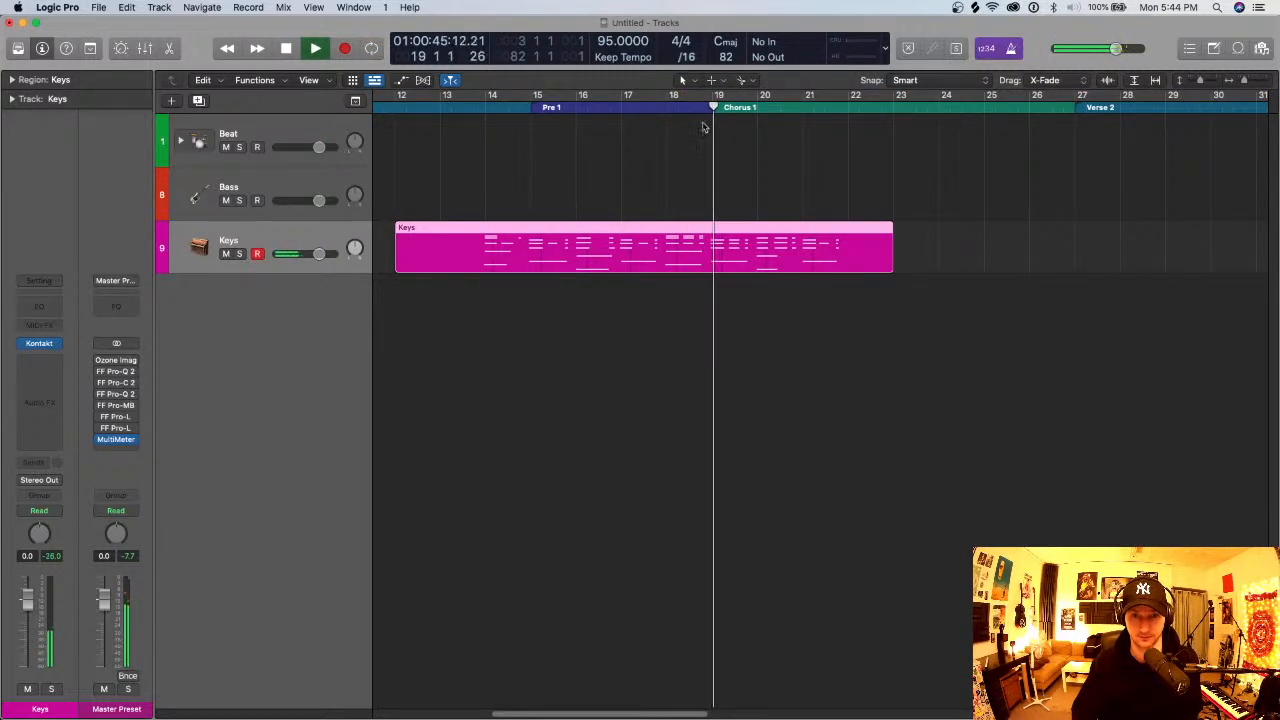
pyautogui.press('c')
pyautogui.click(646, 107)
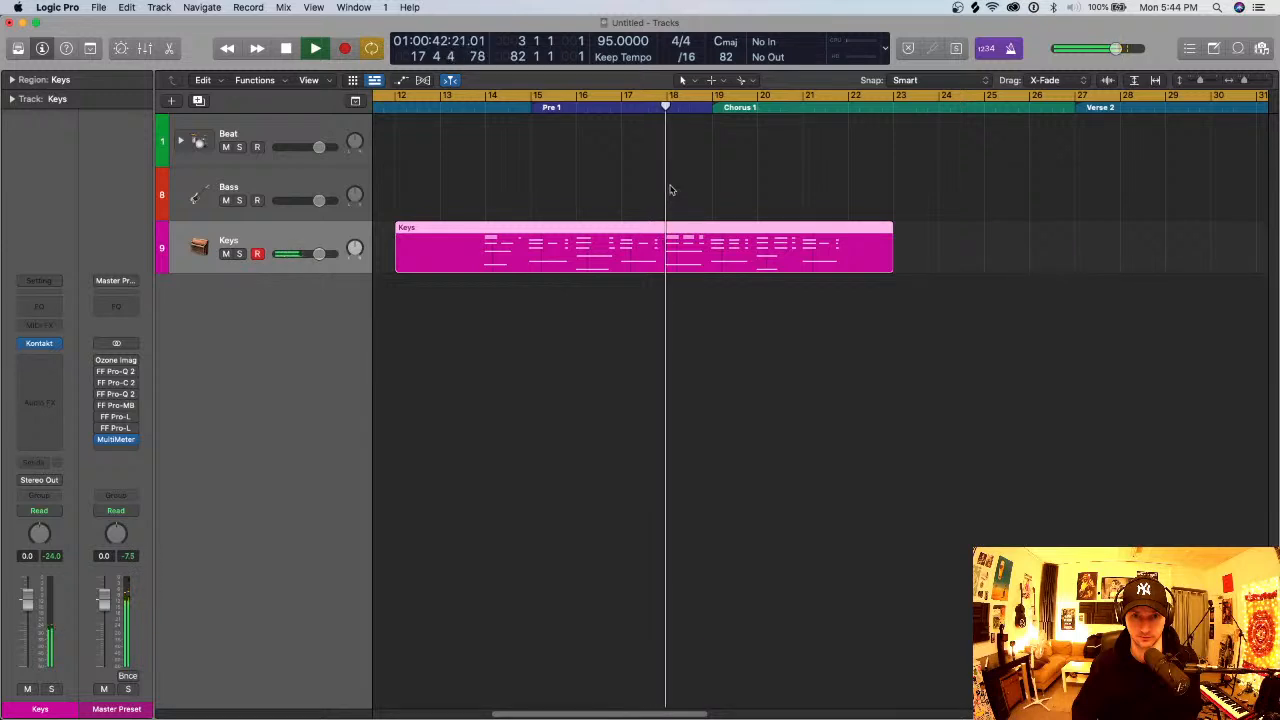
pyautogui.click(664, 109)
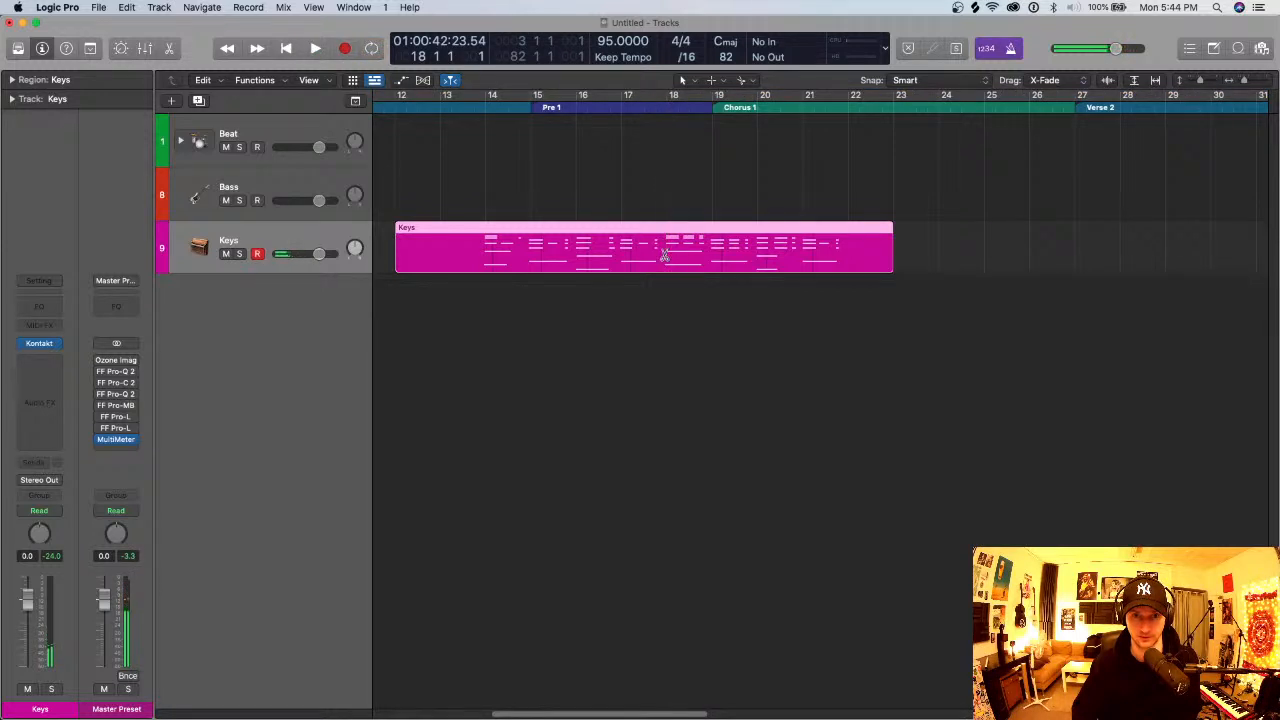
# - Try to split the Keys region at bar 18
pyautogui.rightClick(666, 255)
pyautogui.click(694, 268)
pyautogui.press('super+Right')
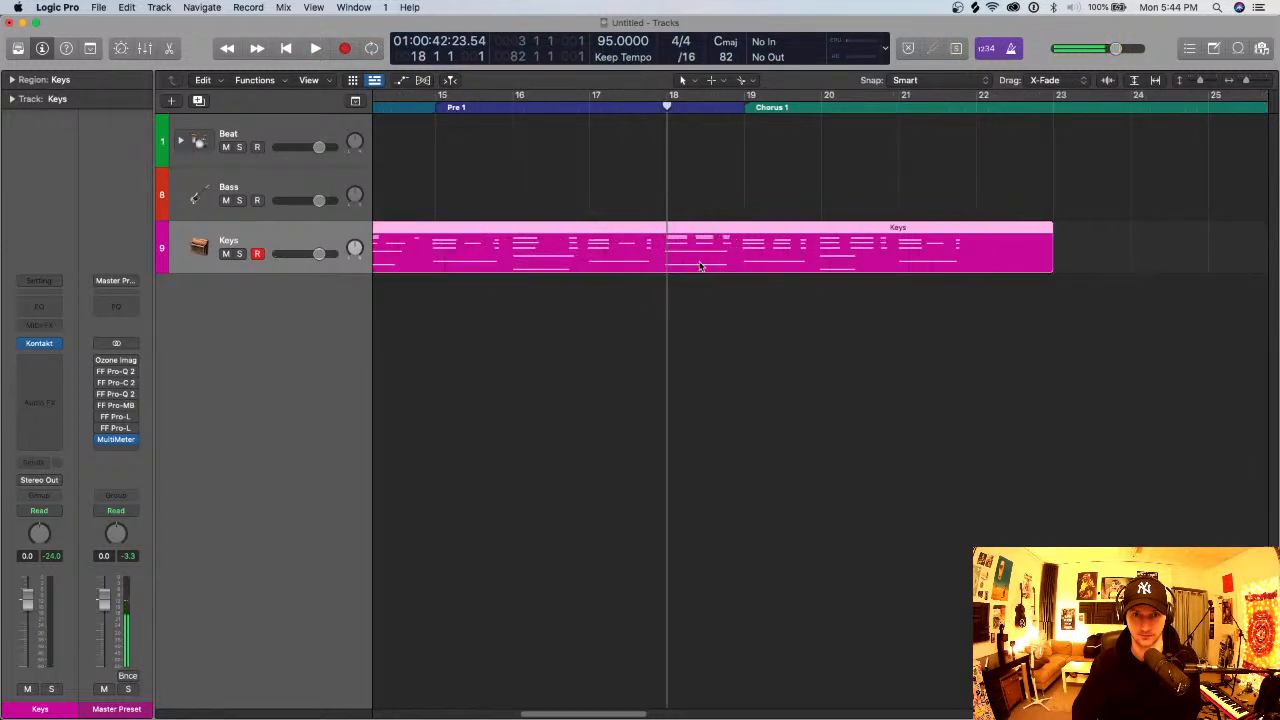
# - Open the Keys region in the Piano Roll and quantize all of its notes to 1/16 Note
pyautogui.click(703, 328)
pyautogui.click(703, 261)
pyautogui.doubleClick(703, 261)
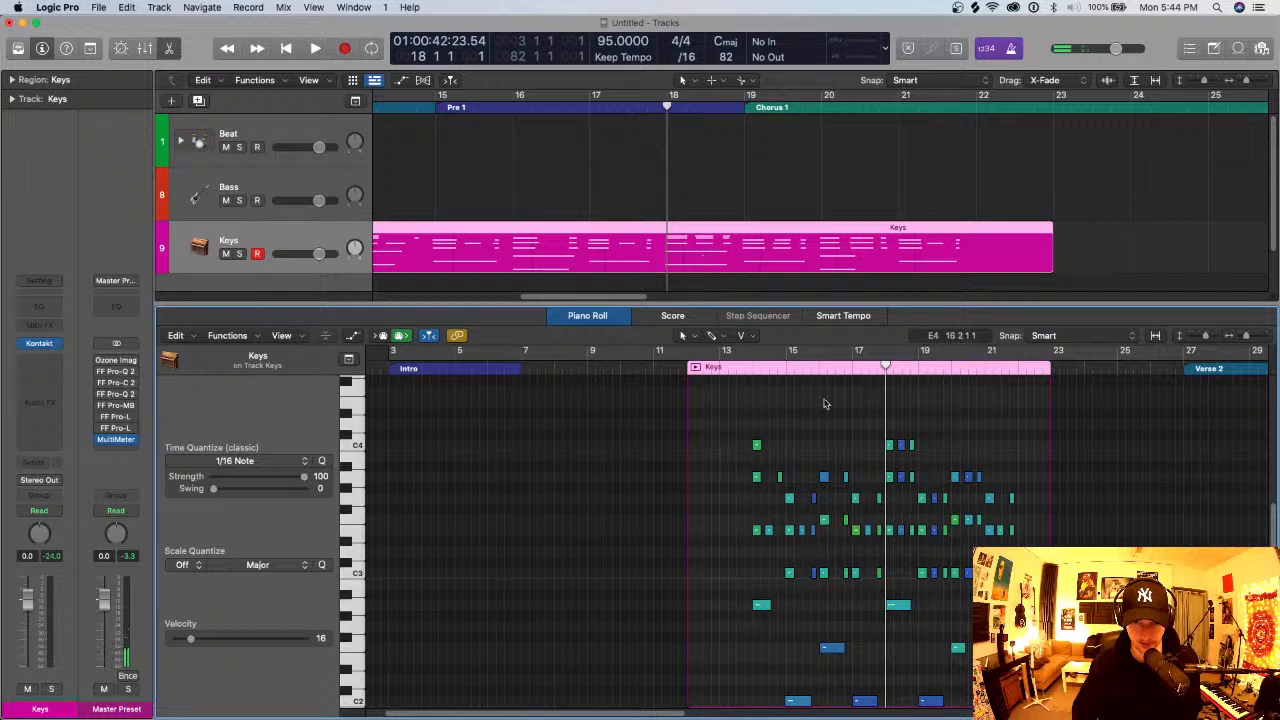
pyautogui.press('super+Right')
pyautogui.press('super+Right')
pyautogui.press('super+a')
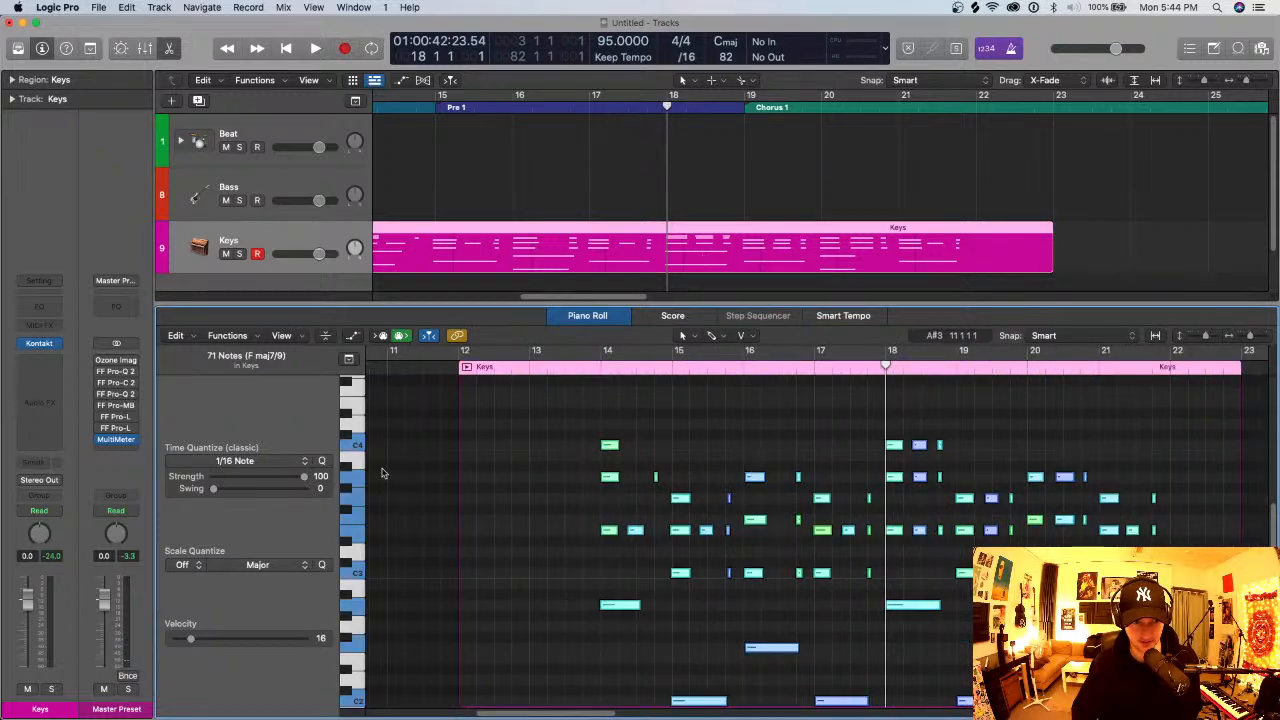
pyautogui.click(321, 461)
# - Split the quantized Keys region at bar 18 and delete the part before the split
pyautogui.rightClick(667, 250)
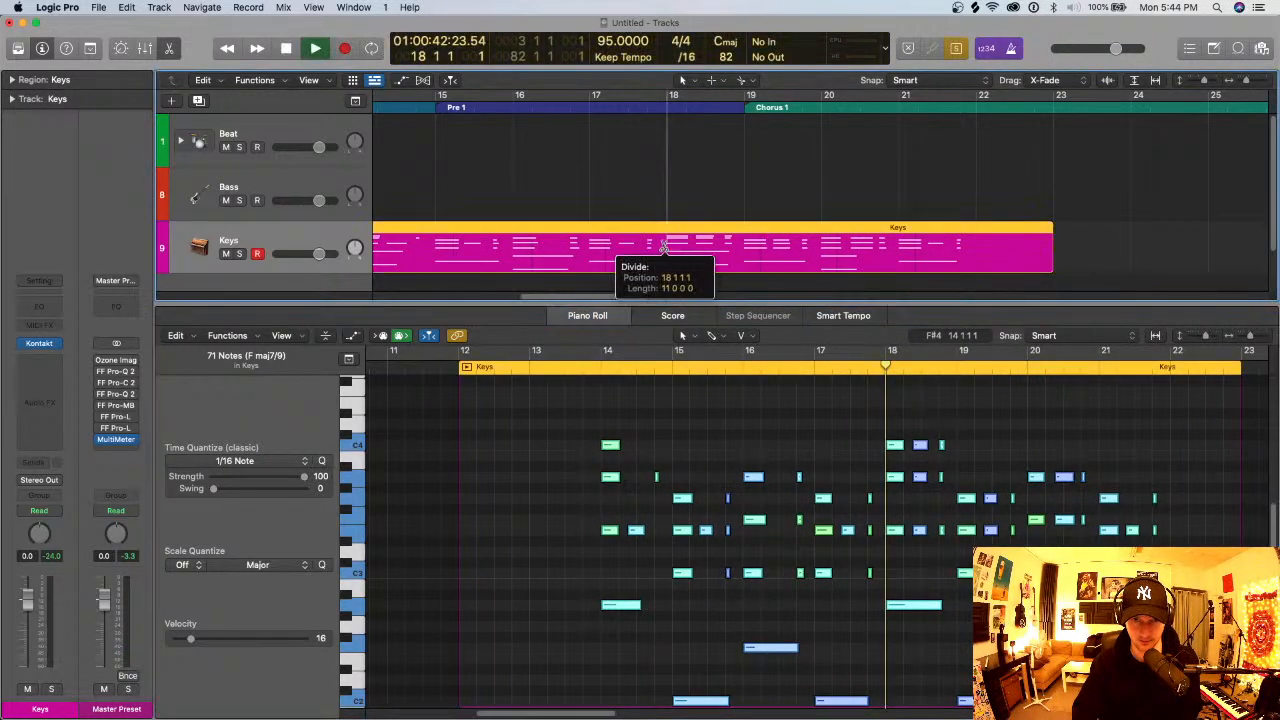
pyautogui.click(638, 250)
pyautogui.press('Delete')
# - Move the remaining Keys region to the start of the Intro at bar 3
pyautogui.press('super+Left')
pyautogui.press('super+Left')
pyautogui.hscroll(-5, 579, 220)
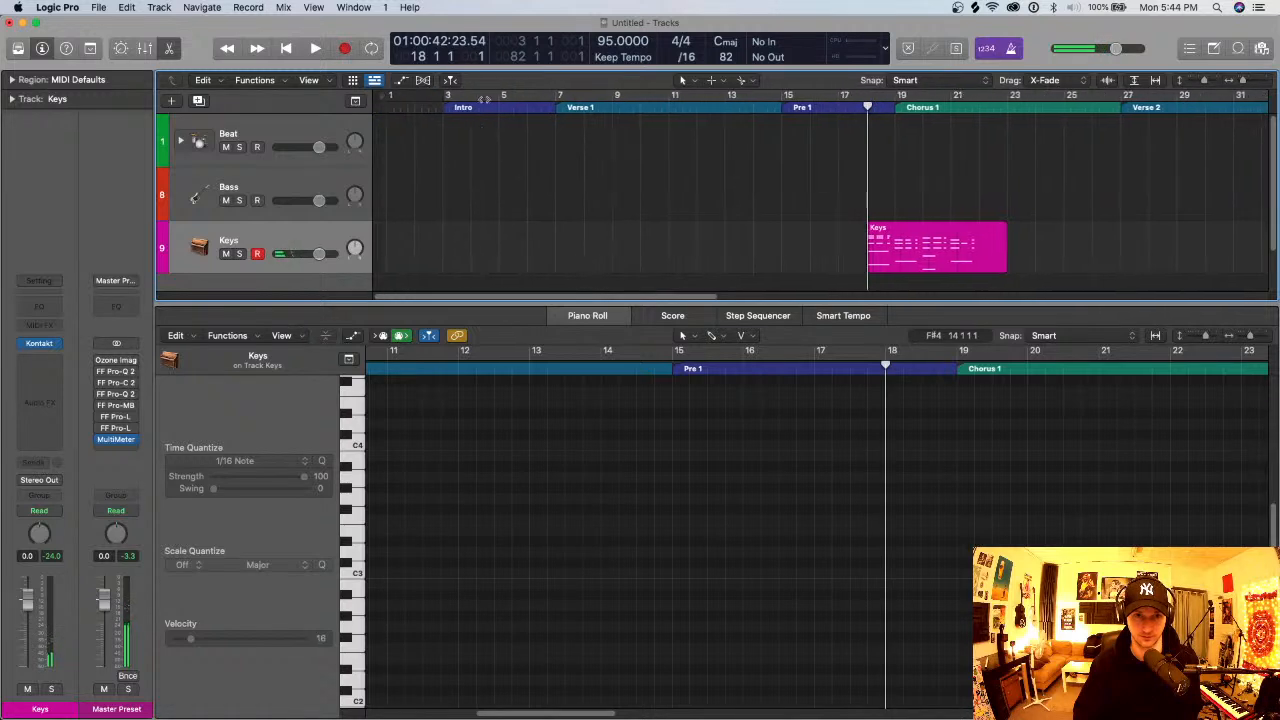
pyautogui.click(437, 98)
pyautogui.click(917, 249)
pyautogui.press('super+x')
pyautogui.press('super+v')
# - Start playback and trim the Keys region to end at bar 7, removing the excess after the Intro
pyautogui.press('space')
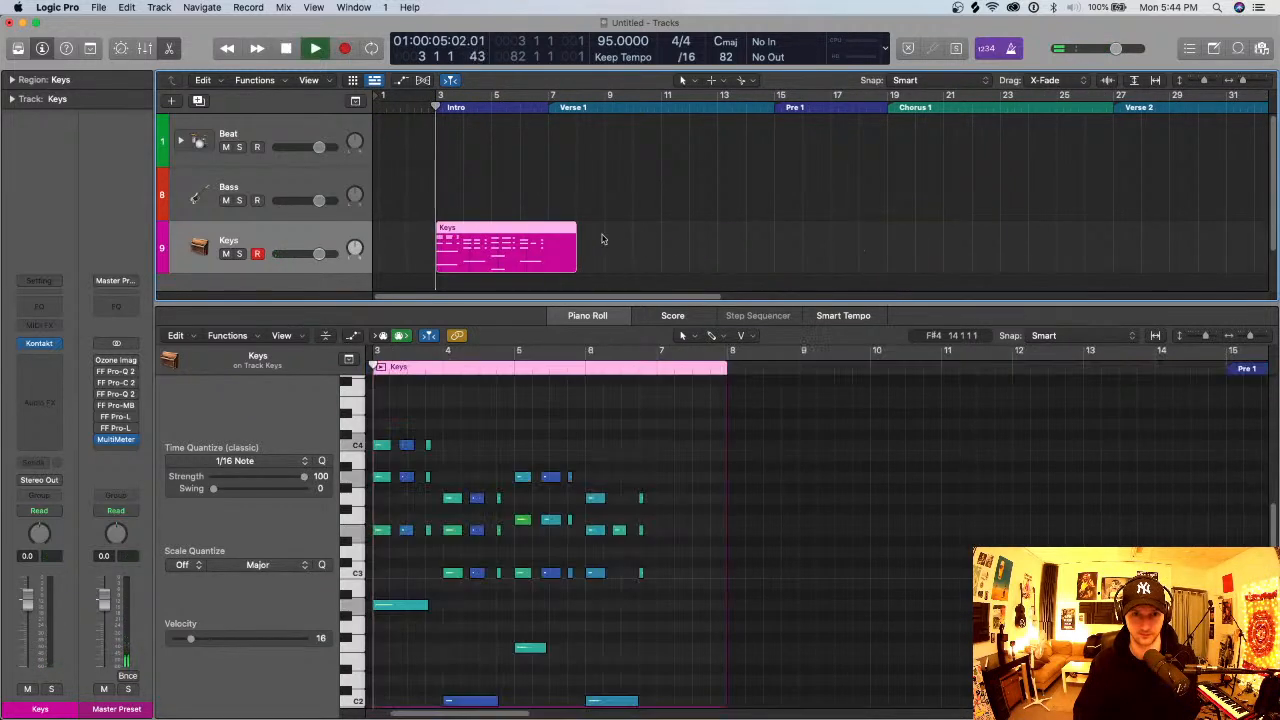
pyautogui.rightClick(549, 251)
pyautogui.click(563, 255)
pyautogui.press('Delete')
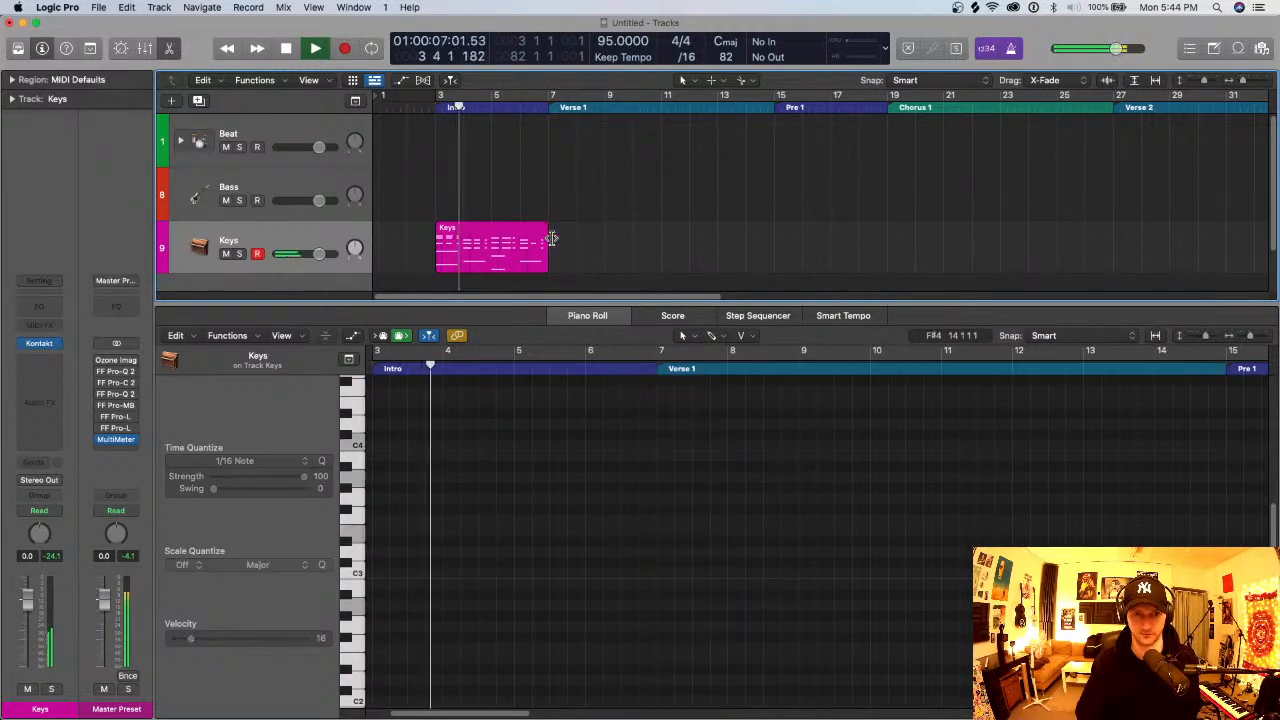
# - Loop playback over the Intro by setting the cycle range from bar 3 to bar 7, and enlarge the tracks vertically
pyautogui.moveTo(440, 96); pyautogui.dragTo(543, 104)
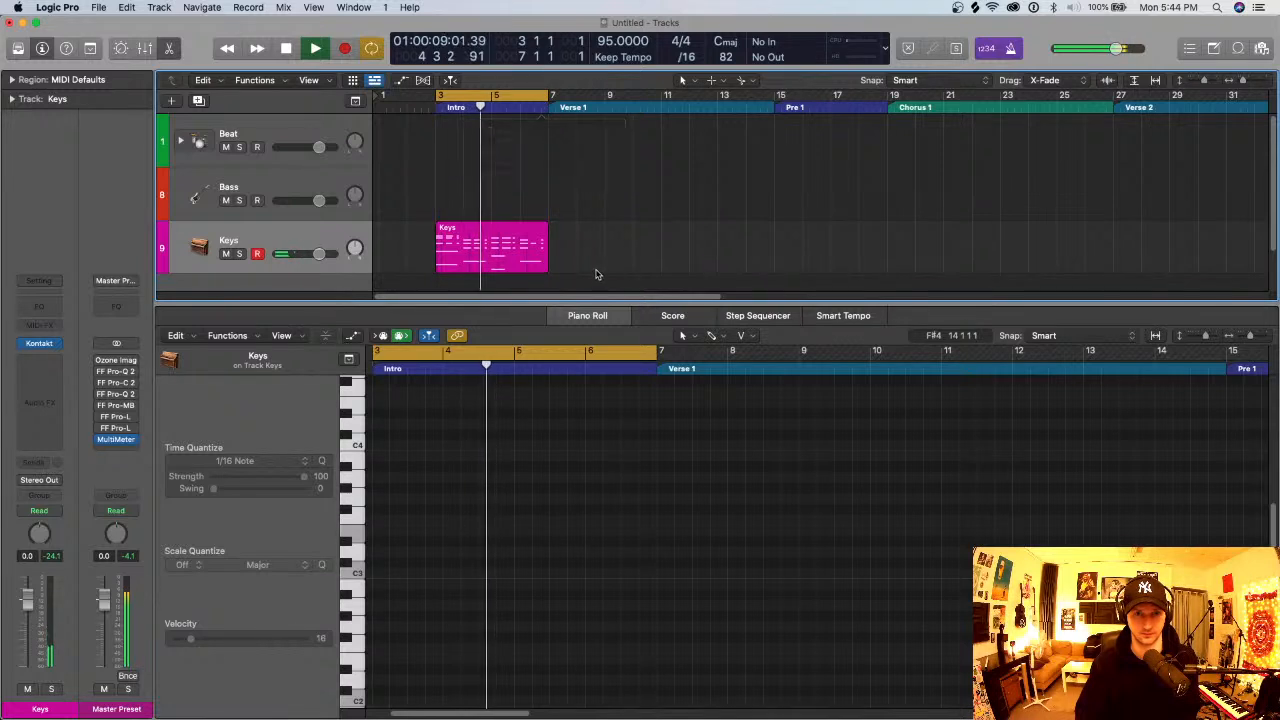
pyautogui.press('super+Down')
pyautogui.press('super+Down')
pyautogui.press('super+Down')
pyautogui.scroll(-3, 618, 216)
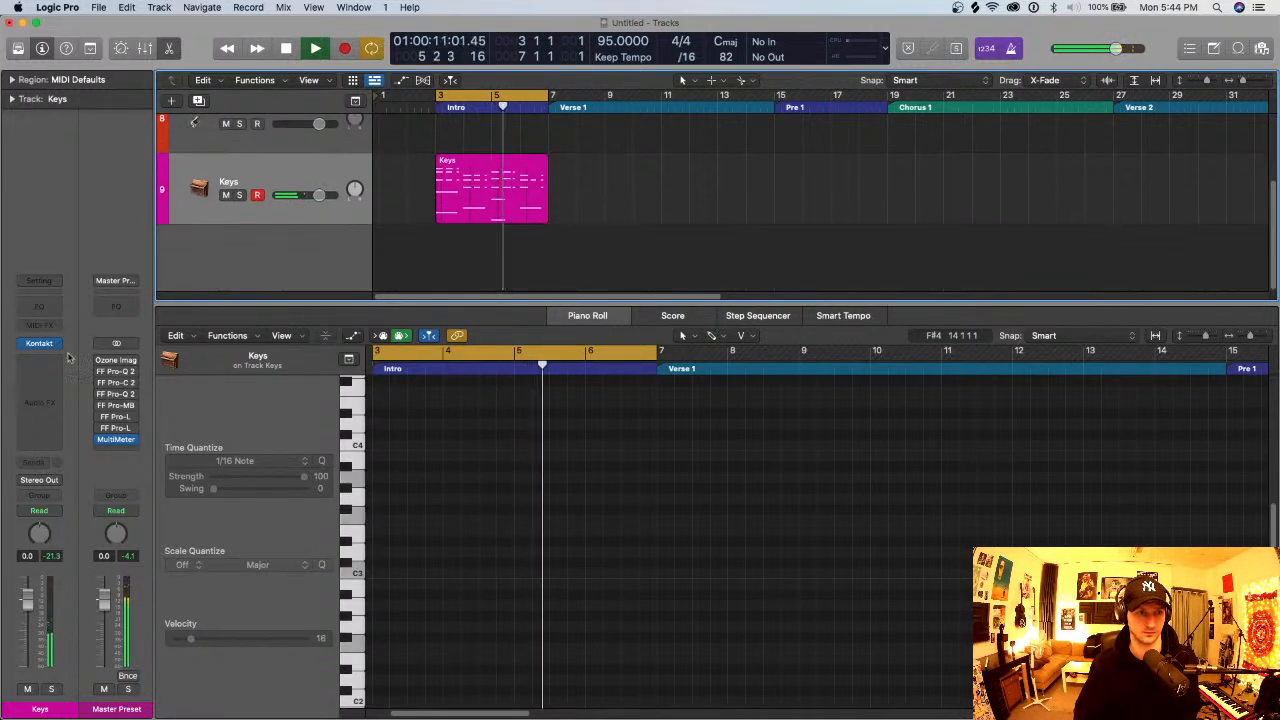
# - Add a send on the Keys track to Bus 2, Big Verb
pyautogui.click(40, 360)
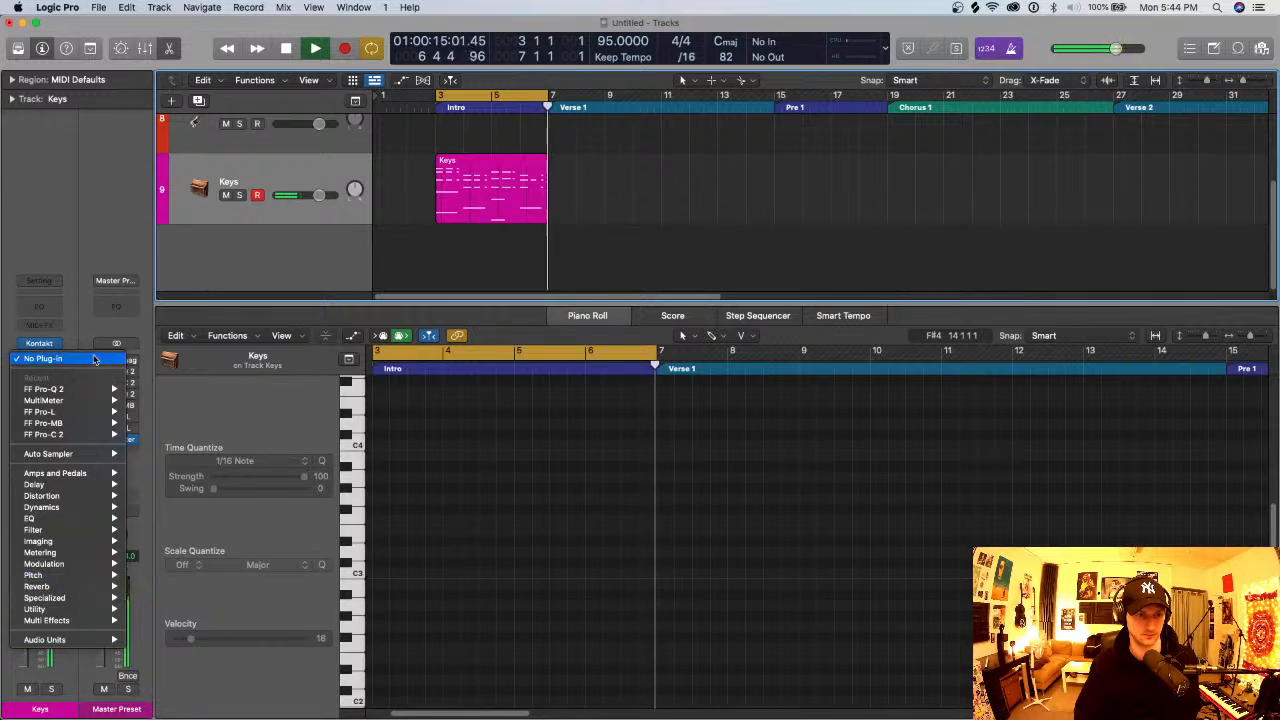
pyautogui.press('Escape')
pyautogui.click(40, 461)
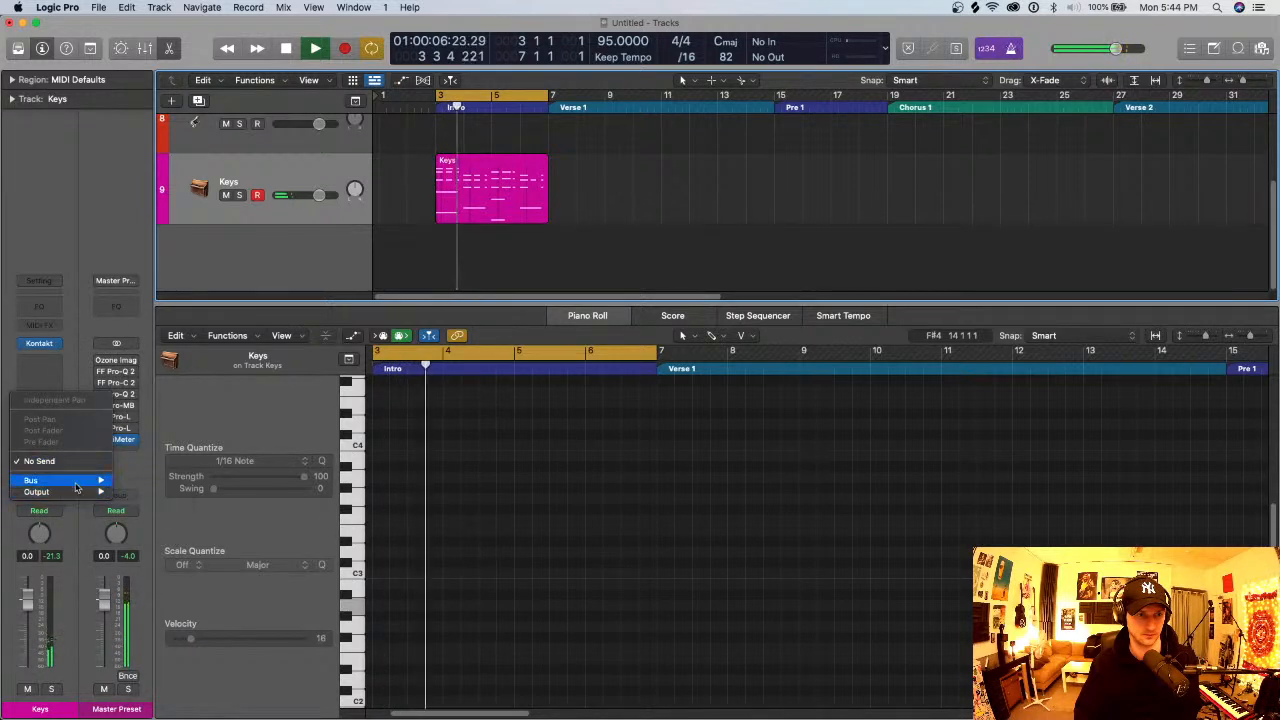
pyautogui.moveTo(55, 480)
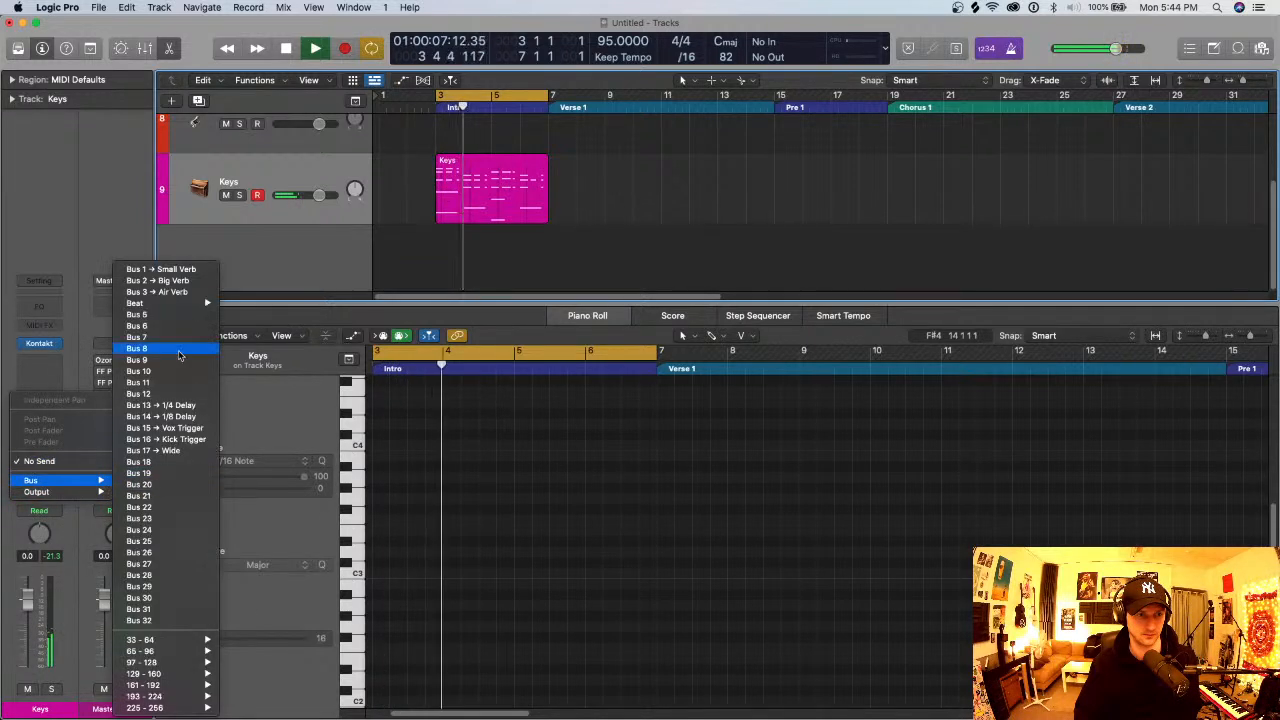
pyautogui.click(165, 280)
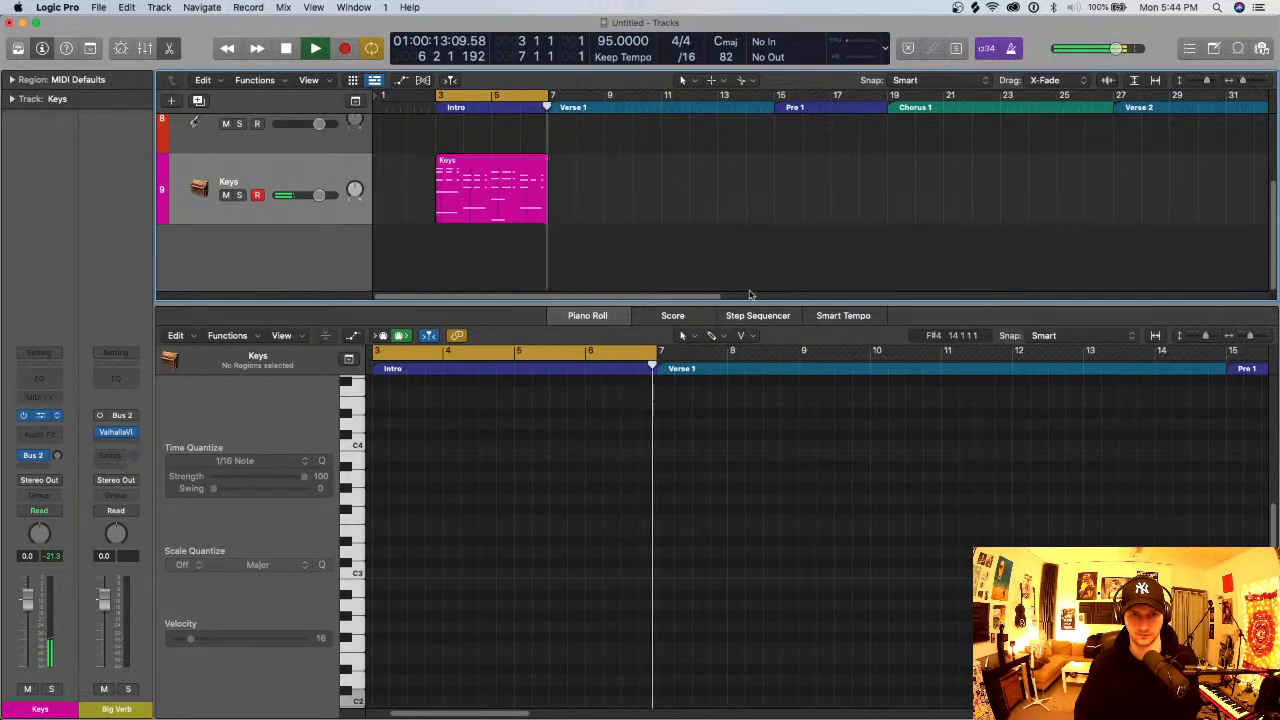
# - Show the Kontakt instrument, enable The Gentleman's Space effect and choose the Concert Hall 1 room
pyautogui.press('v')
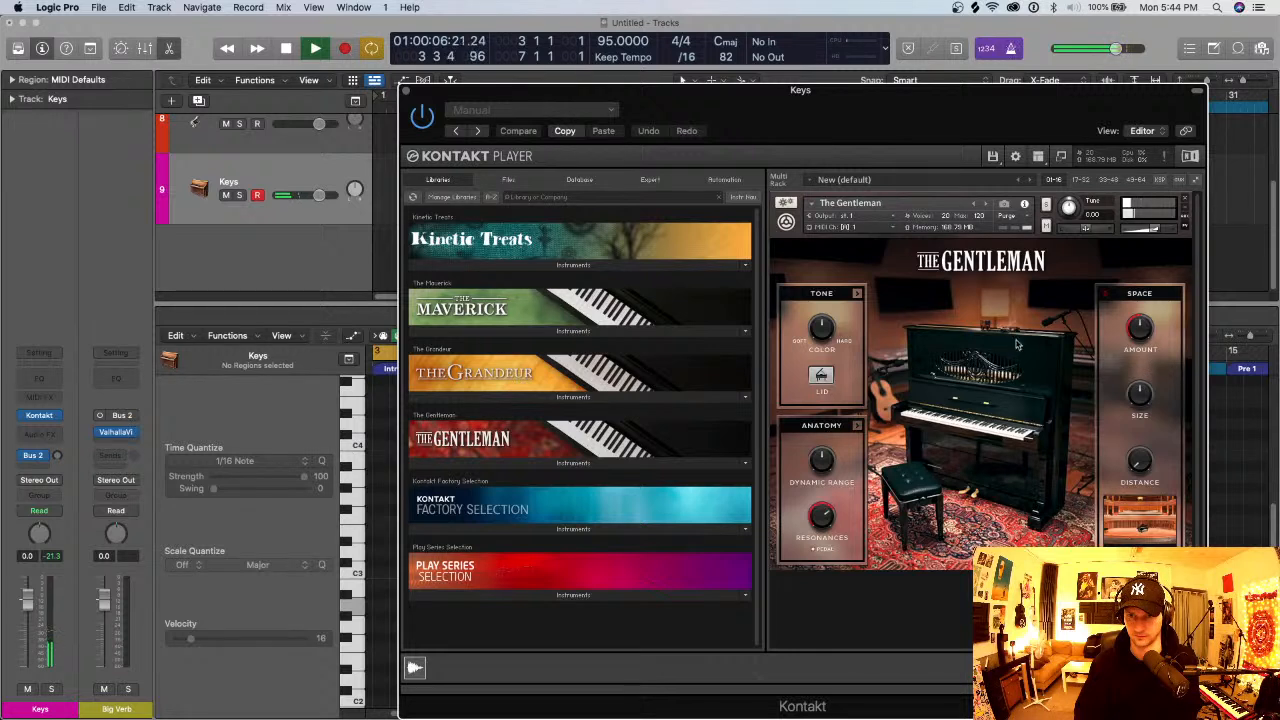
pyautogui.click(1106, 294)
pyautogui.click(1141, 526)
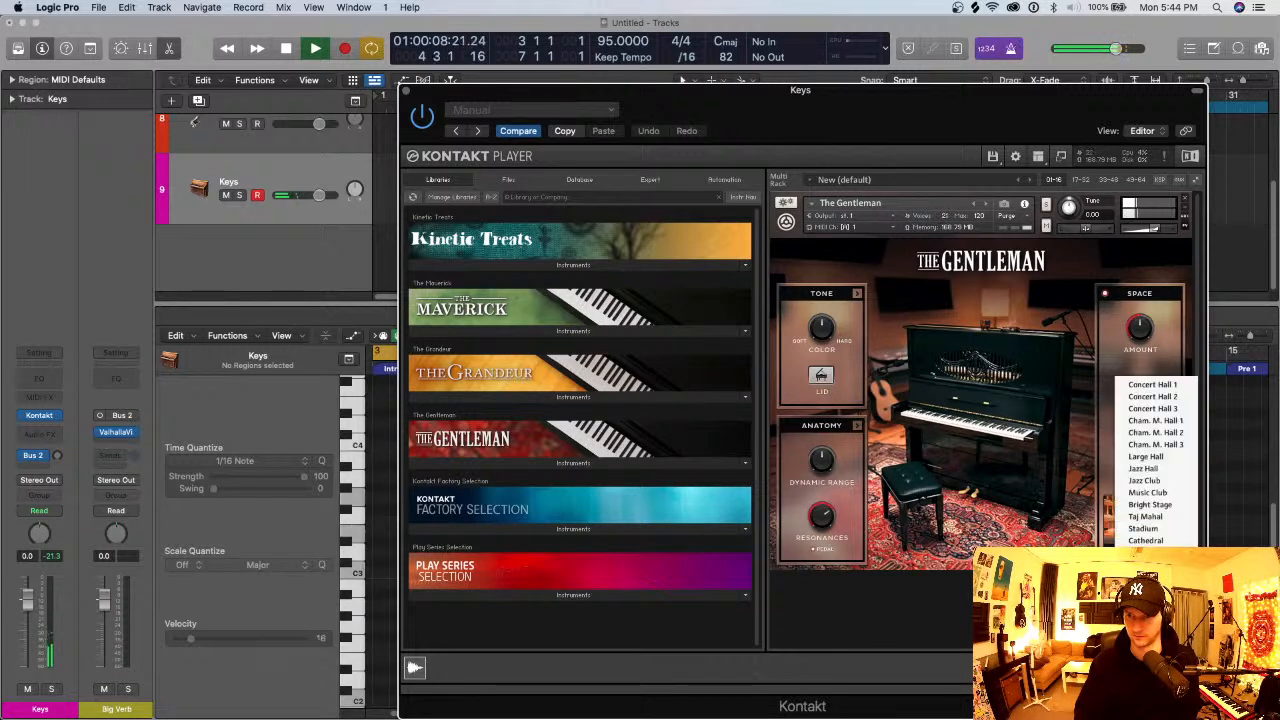
pyautogui.click(1160, 387)
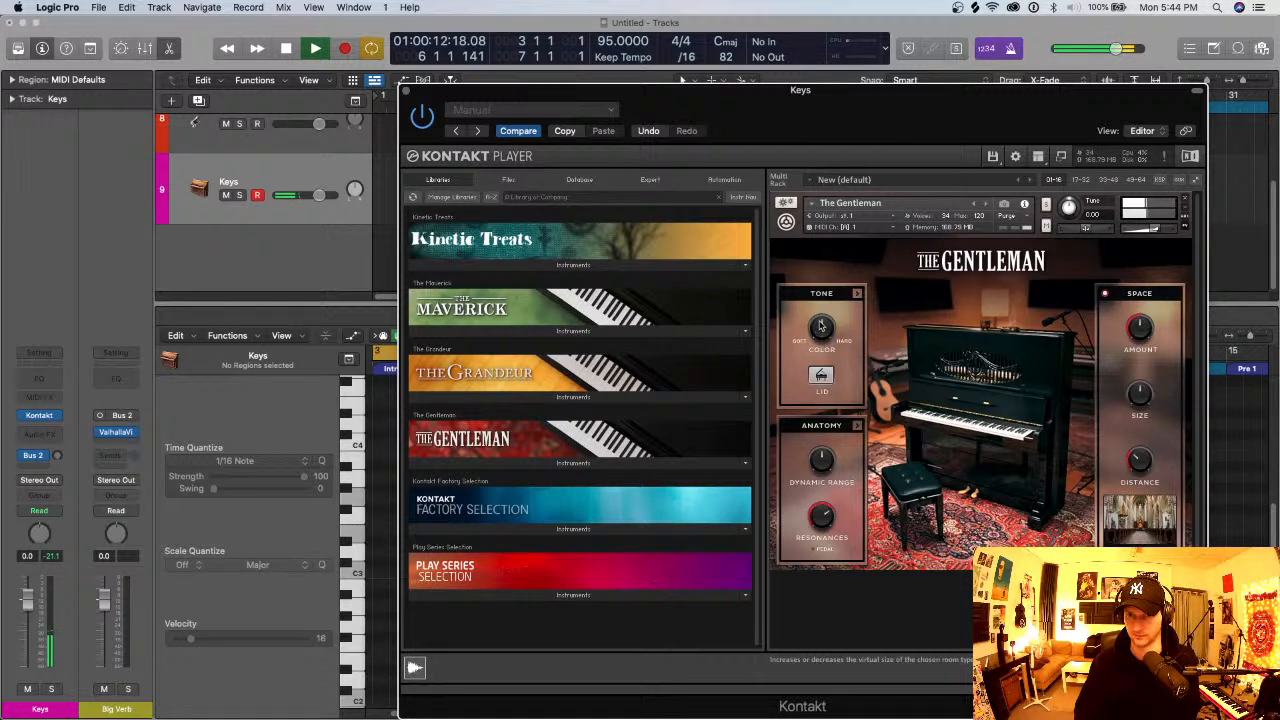
# - Show The Gentleman's expanded Tone settings, audition the piano loop, and close the Kontakt window
pyautogui.click(857, 293)
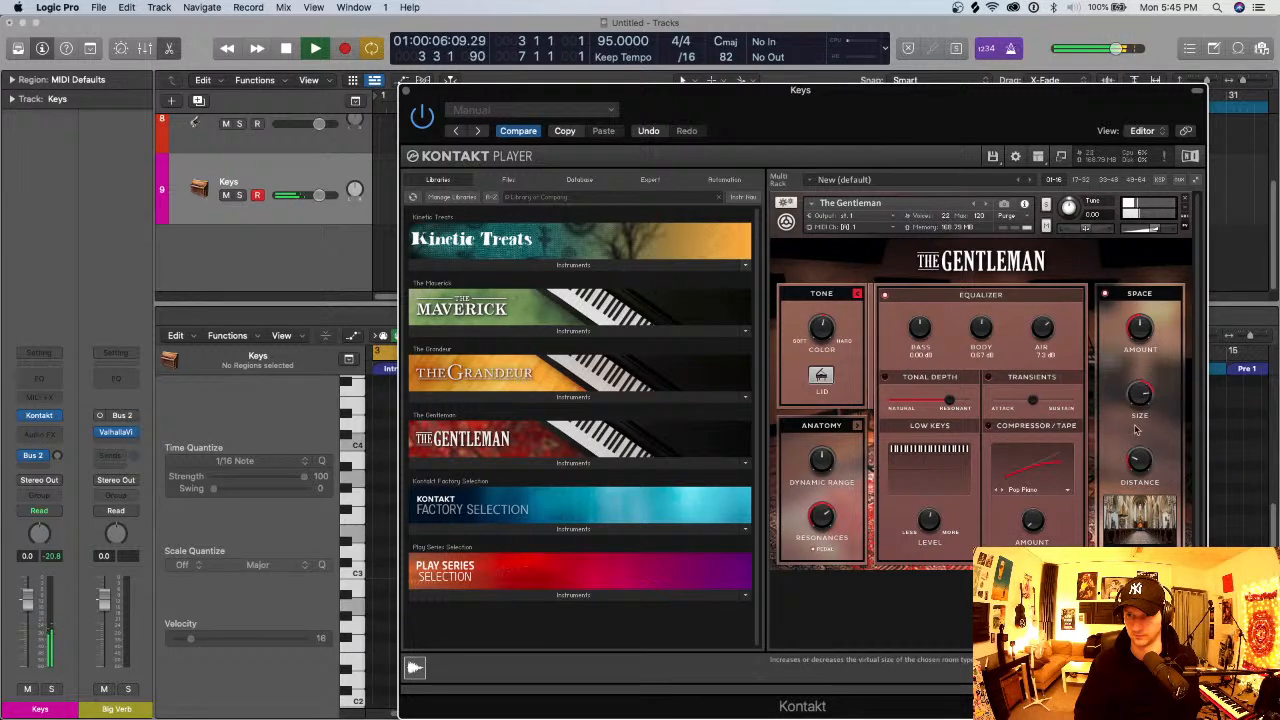
pyautogui.press('space')
pyautogui.click(406, 93)
pyautogui.press('space')
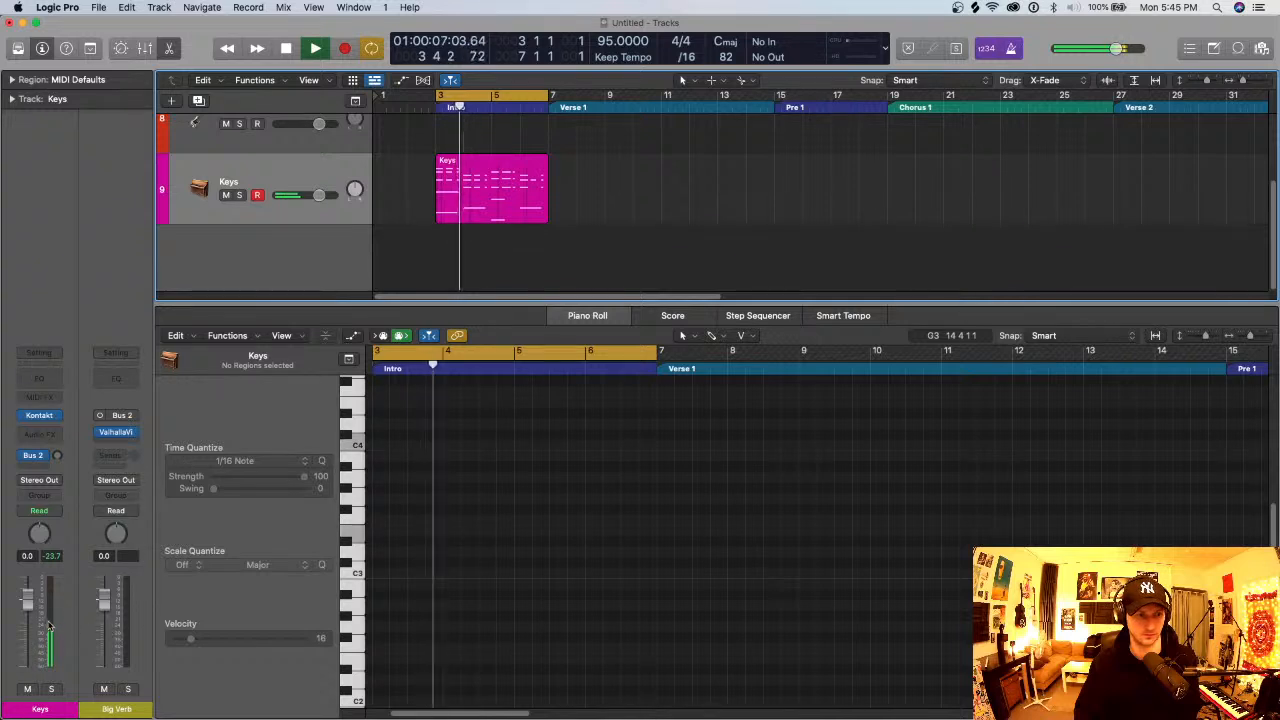
pyautogui.click(278, 215)
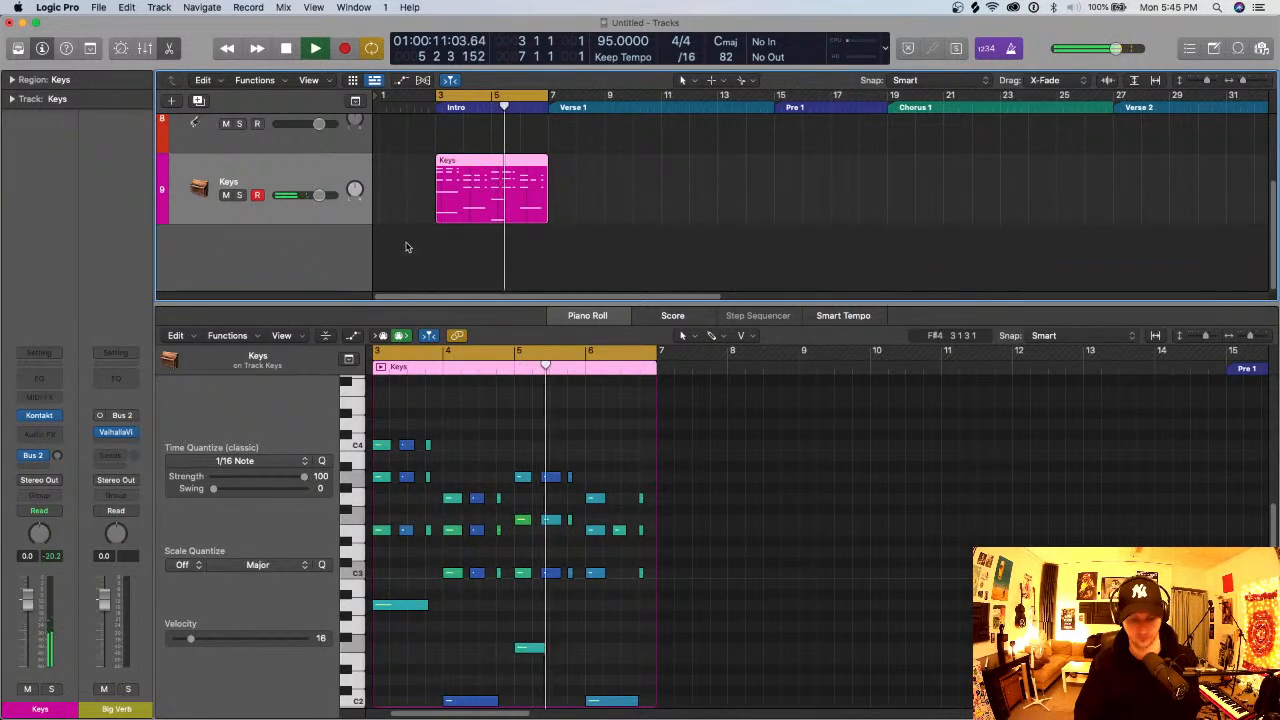
pyautogui.press('space')
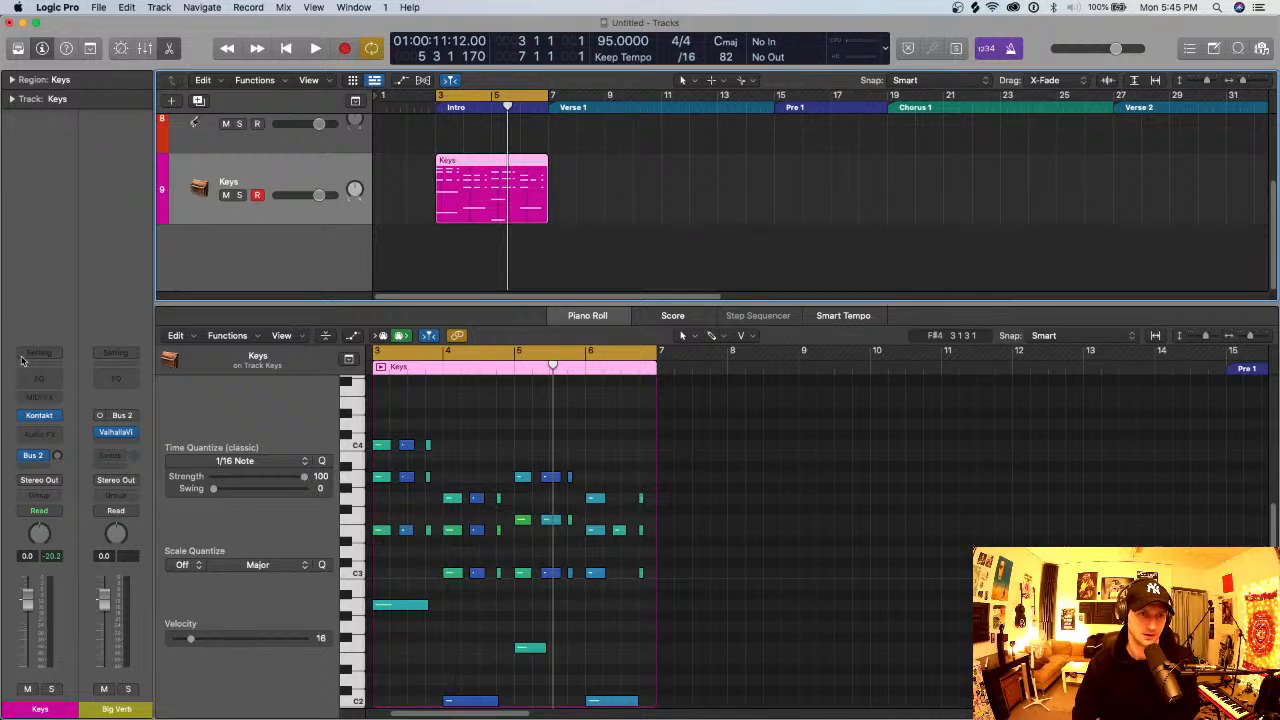
# - Reopen the Kontakt instrument and switch off The Gentleman's Space effect to audition the dry piano
pyautogui.click(52, 415)
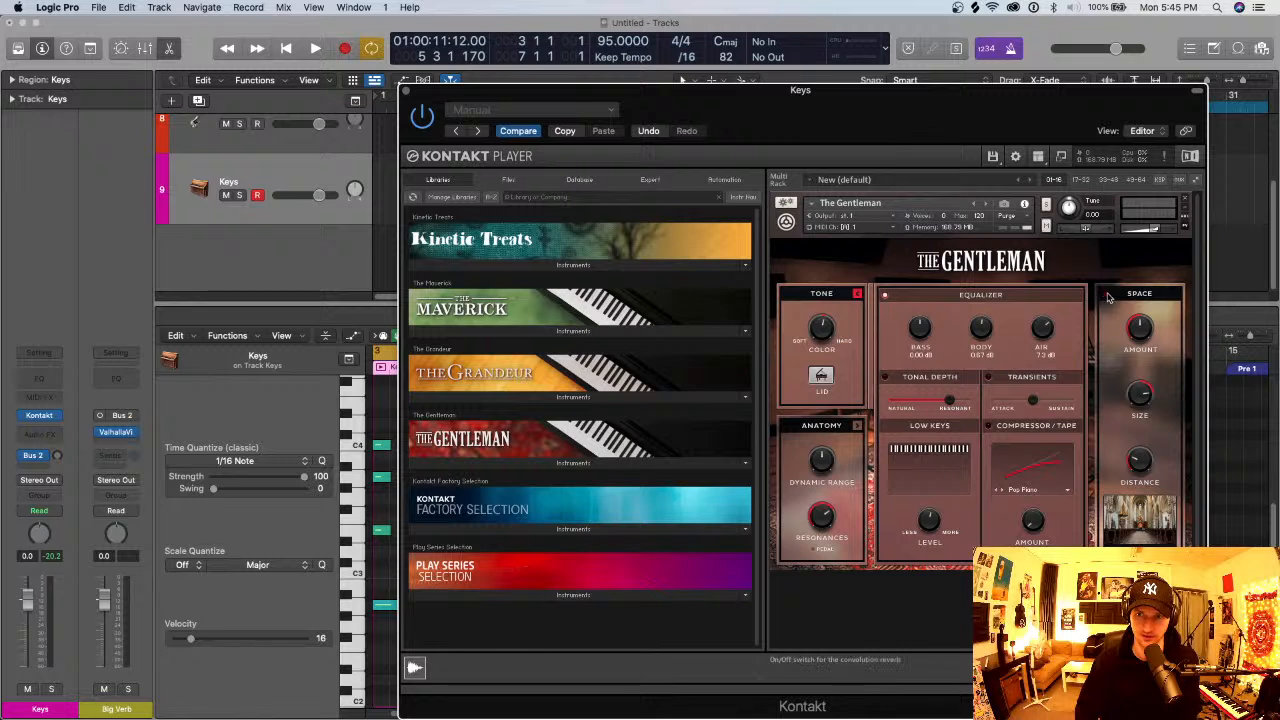
pyautogui.press('space')
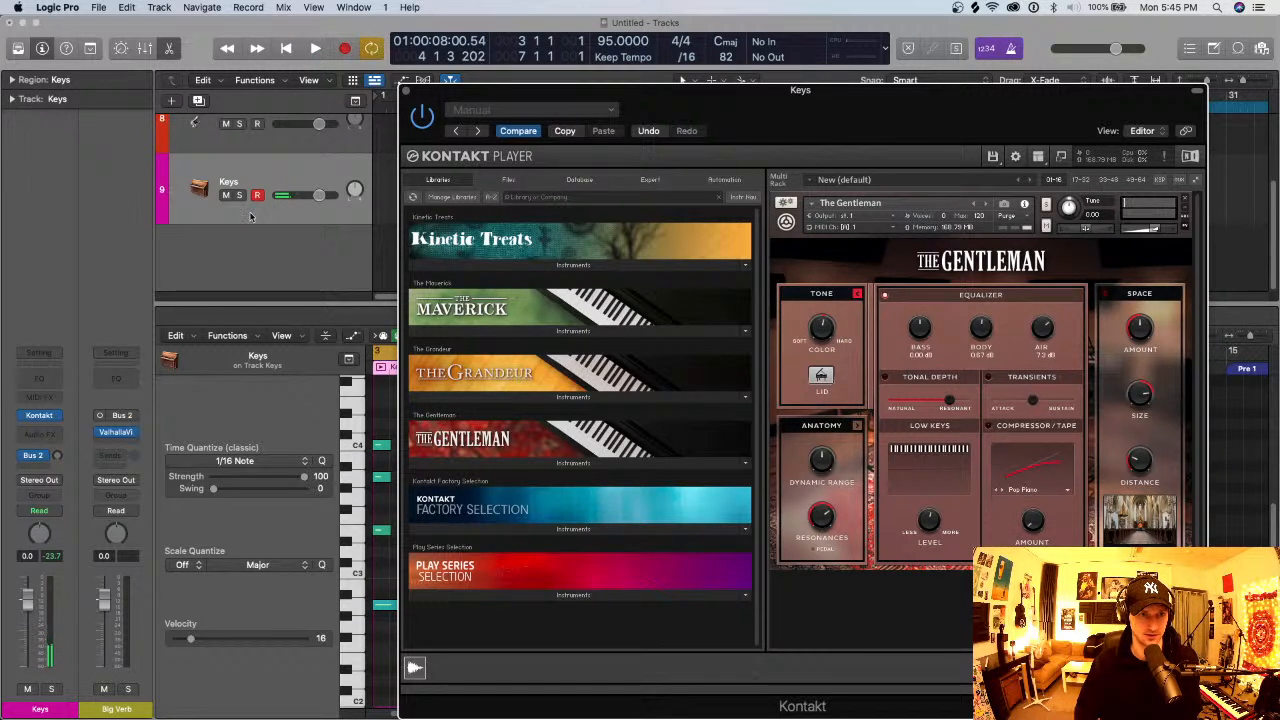
# - Bring up the Master Preset channel strip and set its fader to 0.9 dB while the loop plays
pyautogui.click(289, 170)
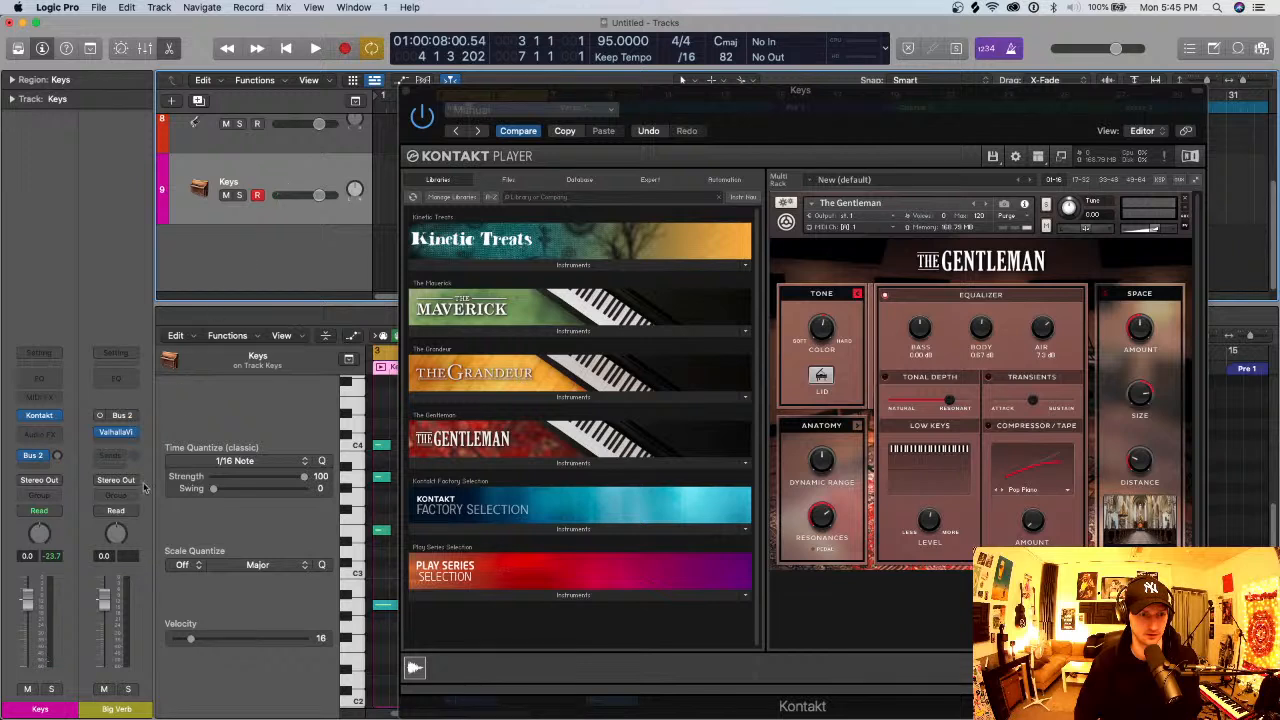
pyautogui.scroll(3, 203, 287)
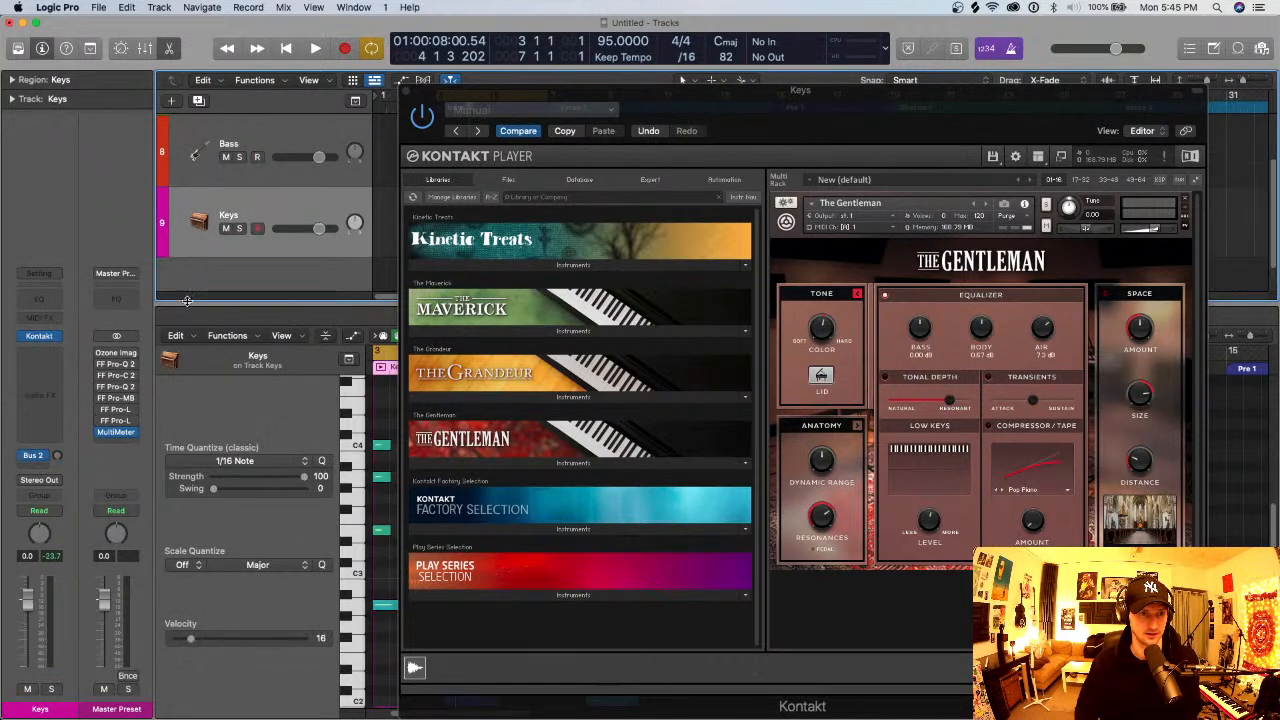
pyautogui.press('space')
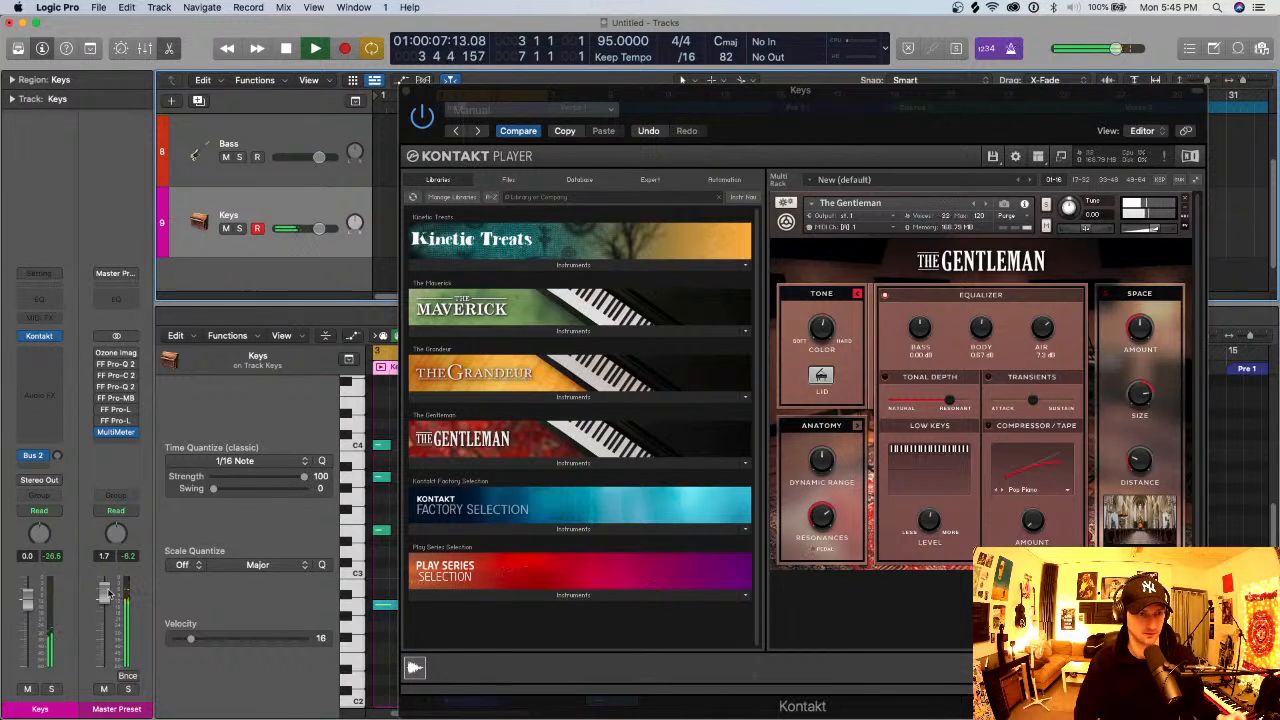
pyautogui.moveTo(113, 597); pyautogui.dragTo(113, 603)
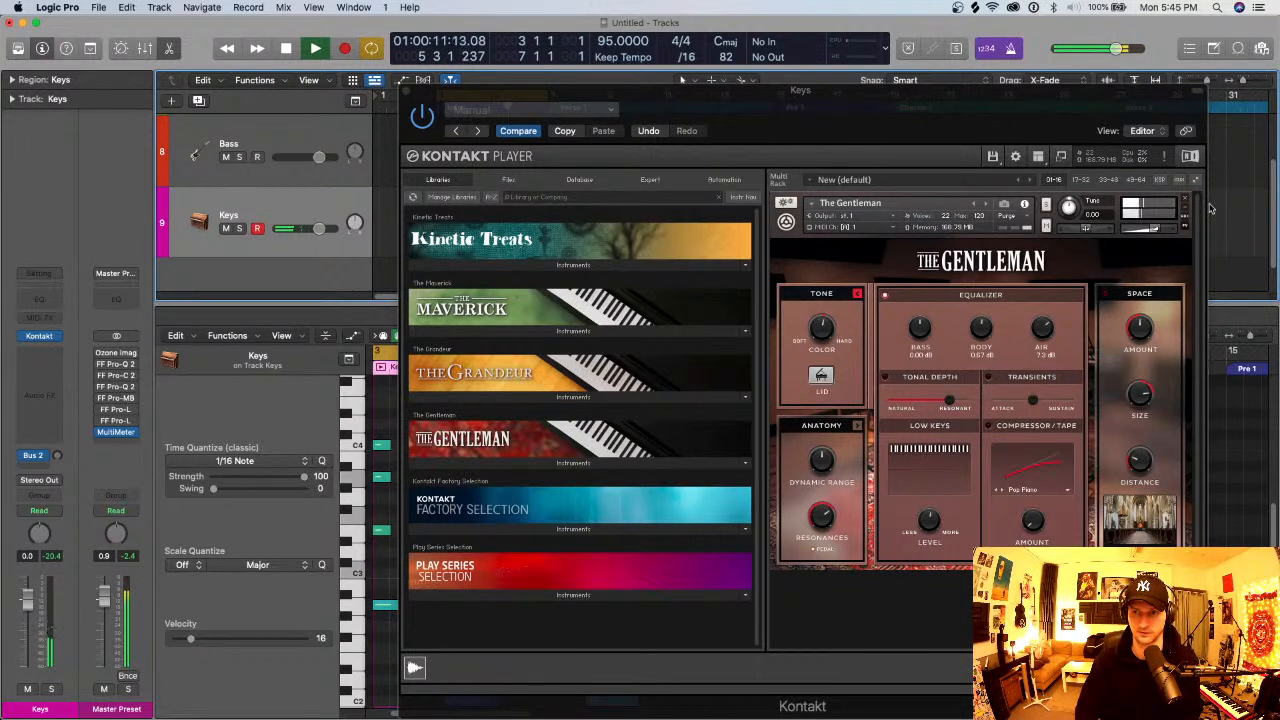
# - Switch The Gentleman's Space effect back on and restart playback of the loop
pyautogui.press('space')
pyautogui.click(1105, 293)
pyautogui.press('space')
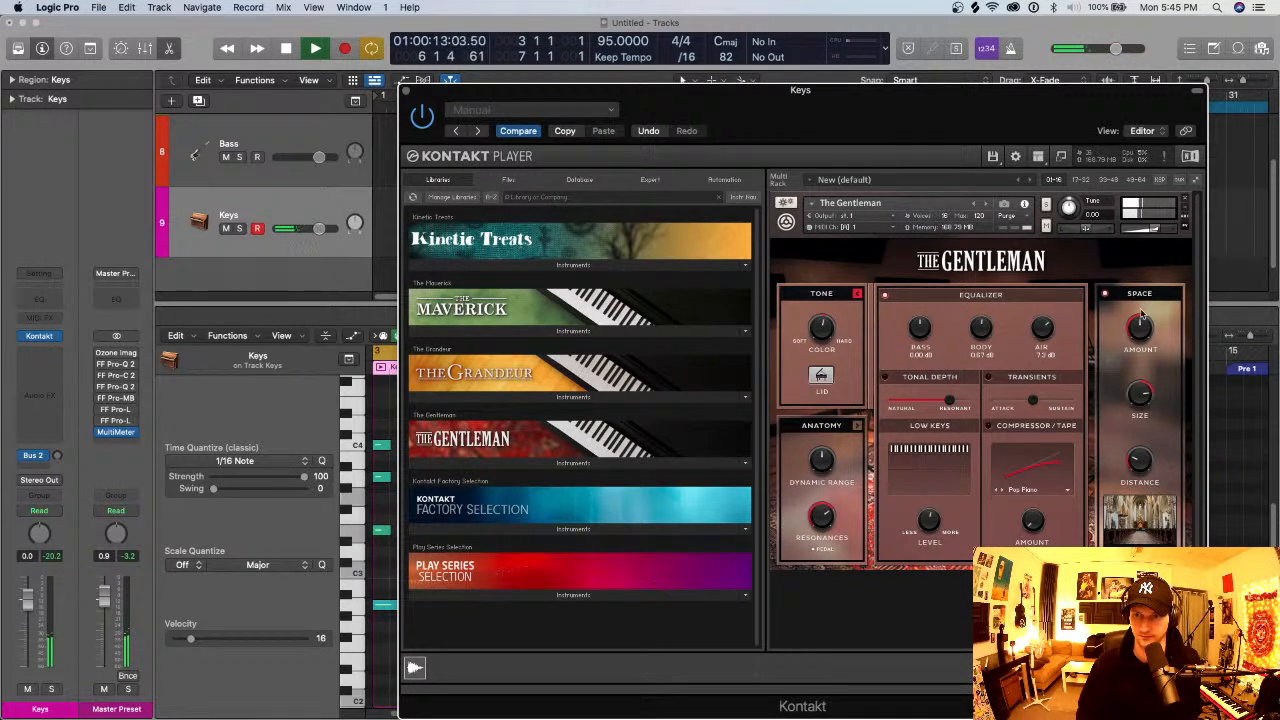
# - Lower the hammer and damper noise levels in The Gentleman's Anatomy settings, and close the instrument window and the Piano Roll
pyautogui.click(858, 426)
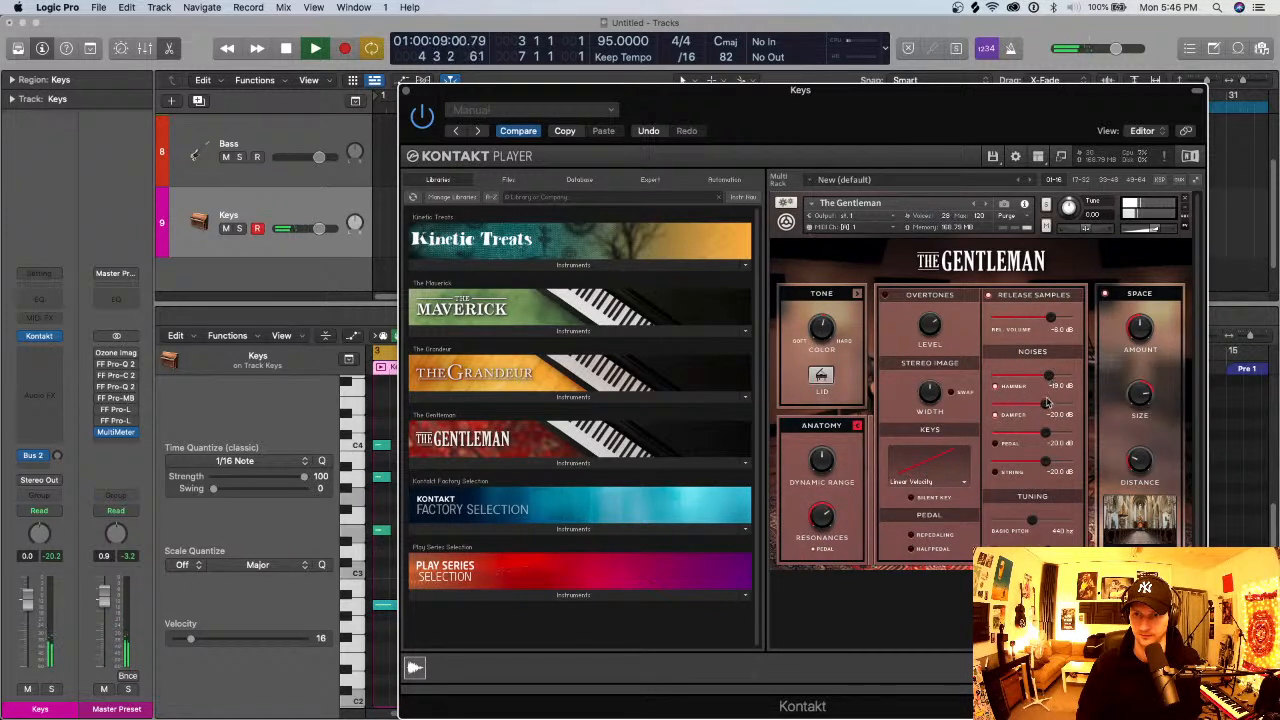
pyautogui.moveTo(1047, 380); pyautogui.dragTo(1022, 392)
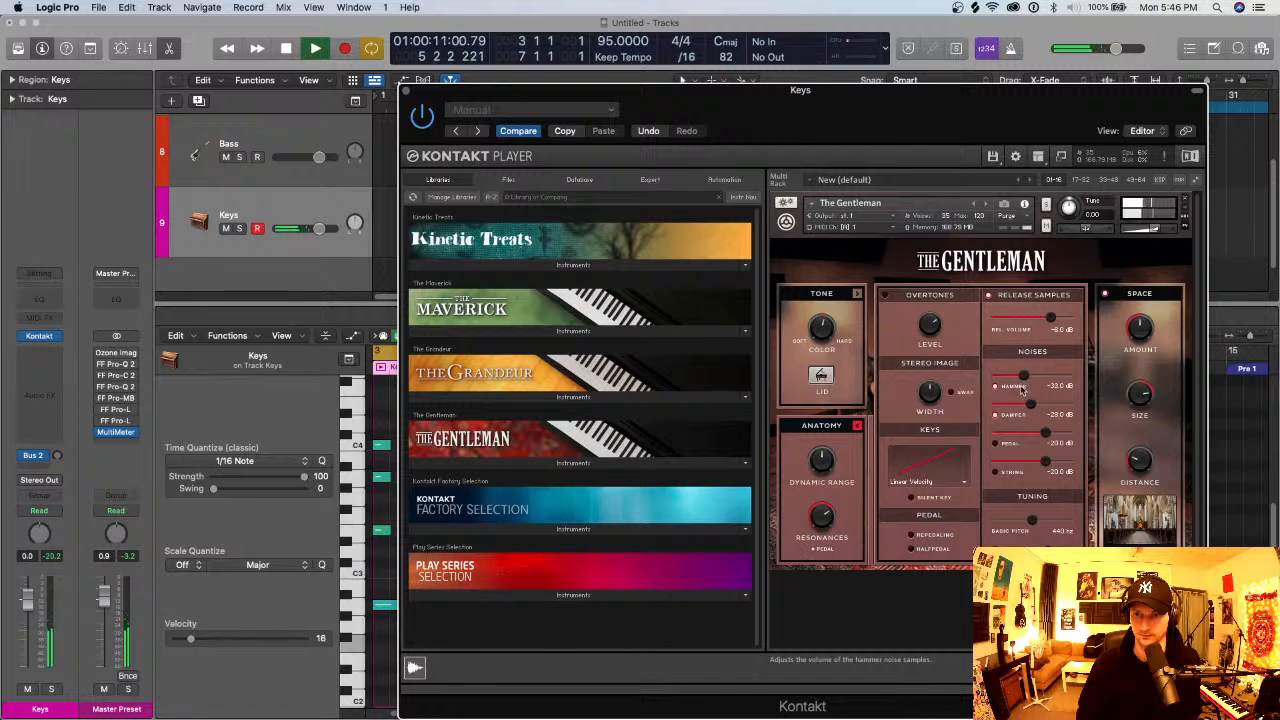
pyautogui.press('space')
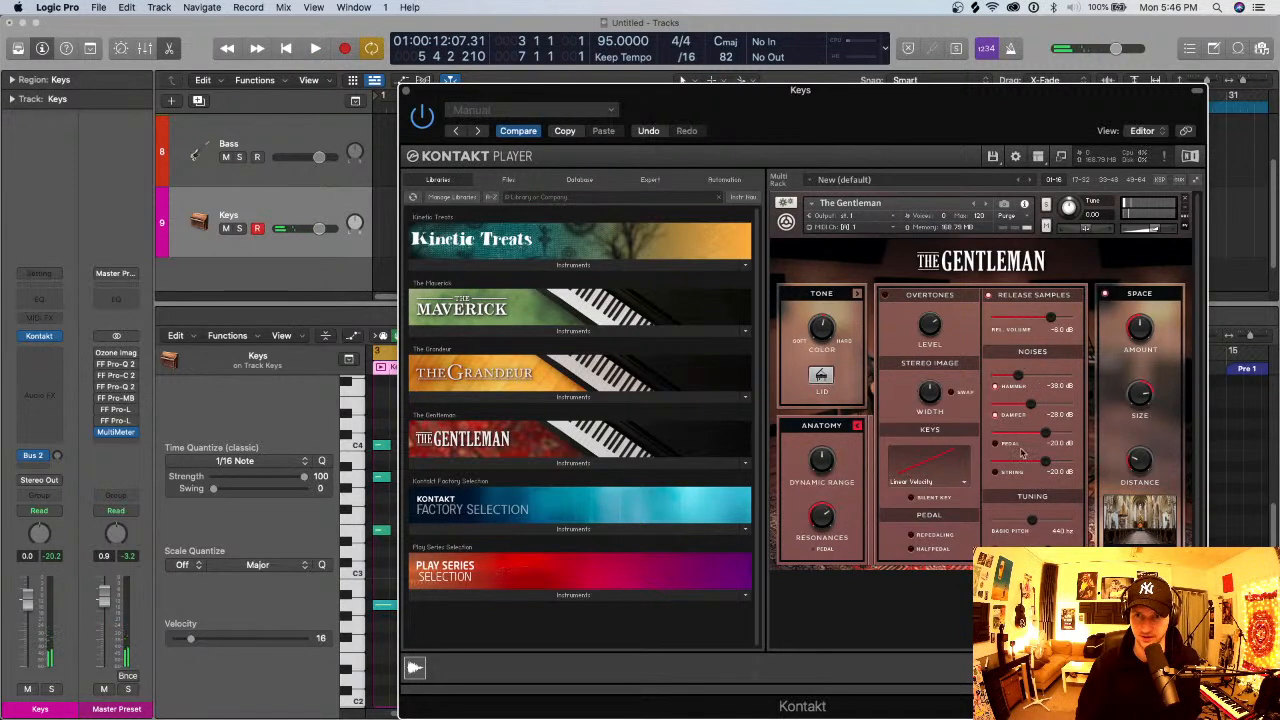
pyautogui.click(409, 91)
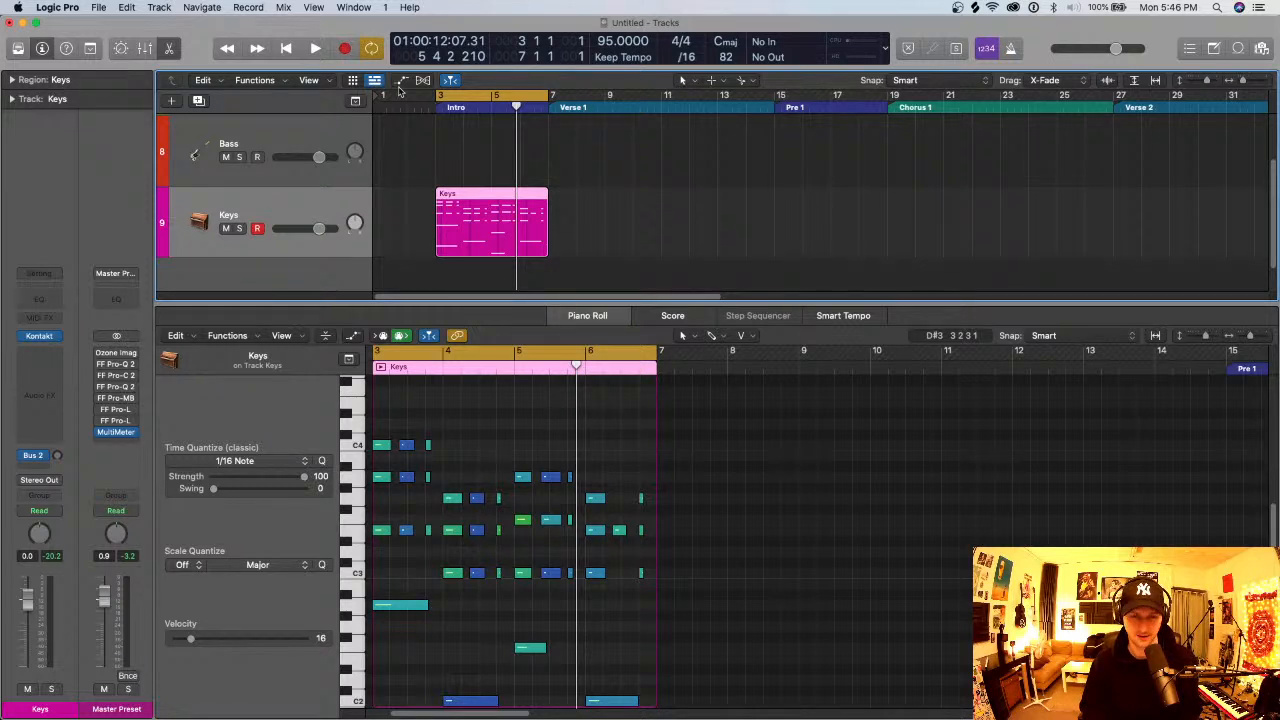
pyautogui.press('e')
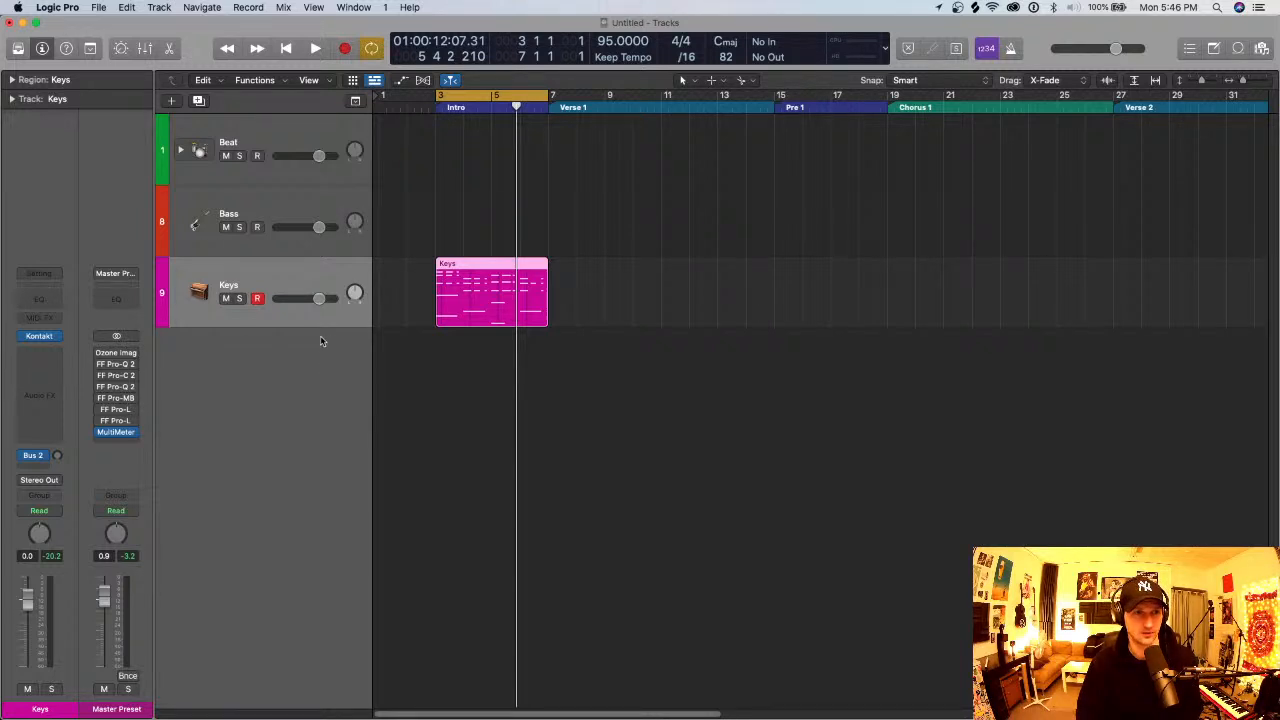
# - Create a new software instrument track and load the stereo Sculpture (Modeling Synth) instrument on it
pyautogui.click(162, 7)
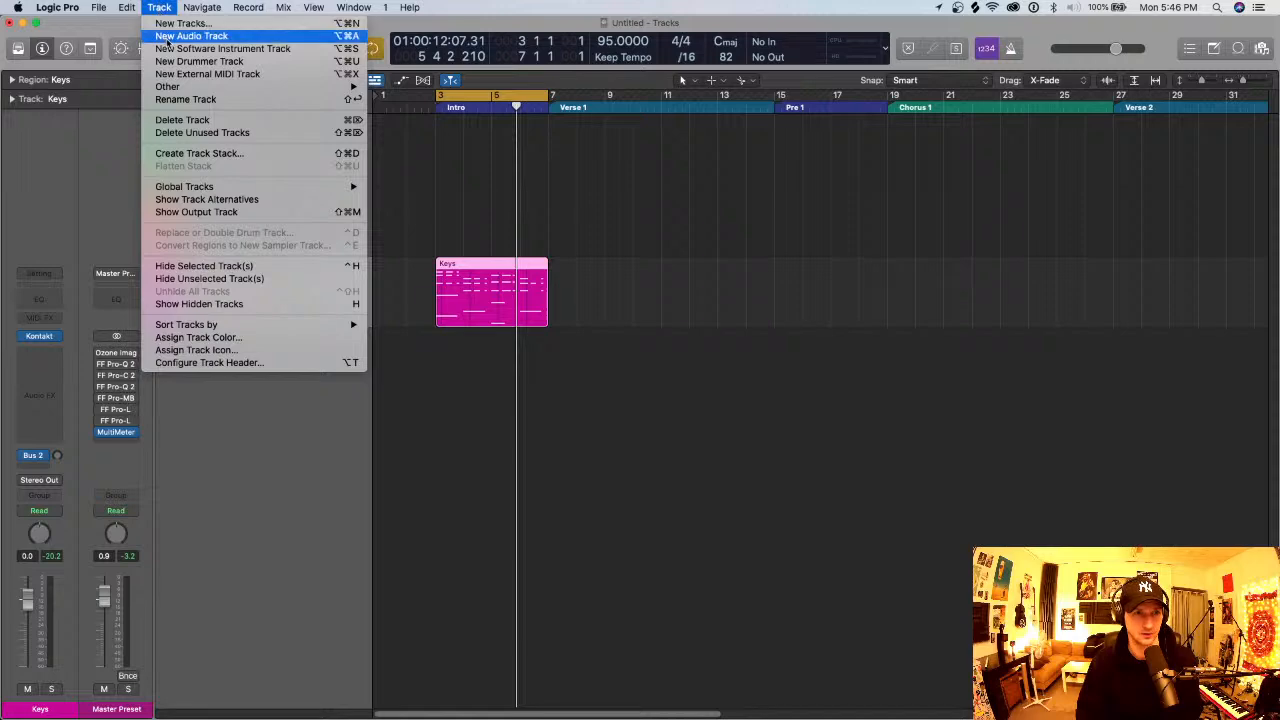
pyautogui.click(170, 48)
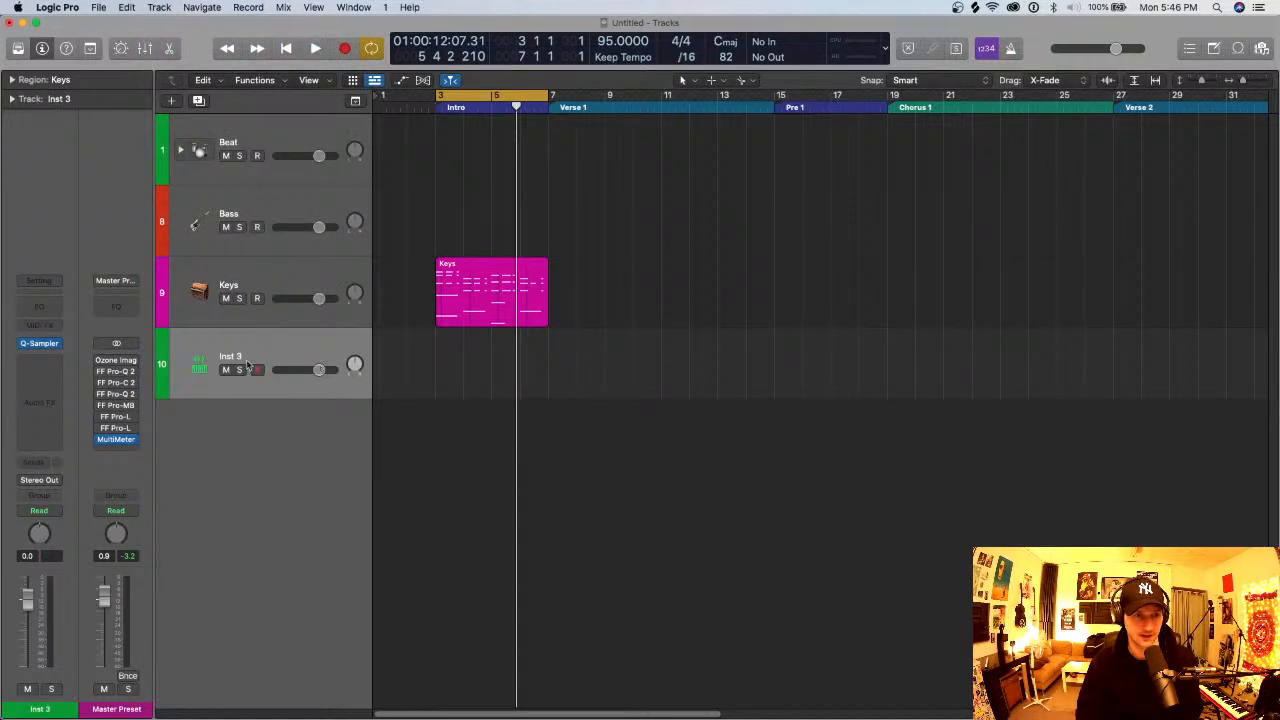
pyautogui.click(57, 344)
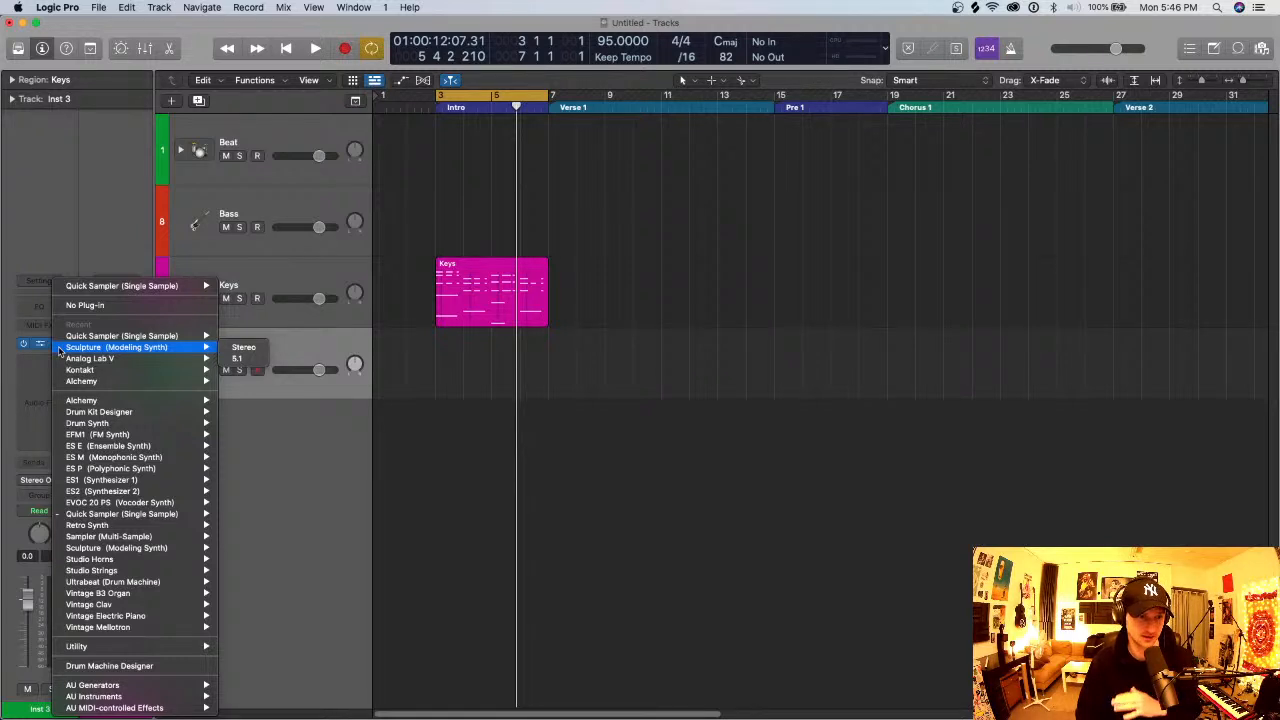
pyautogui.moveTo(166, 403)
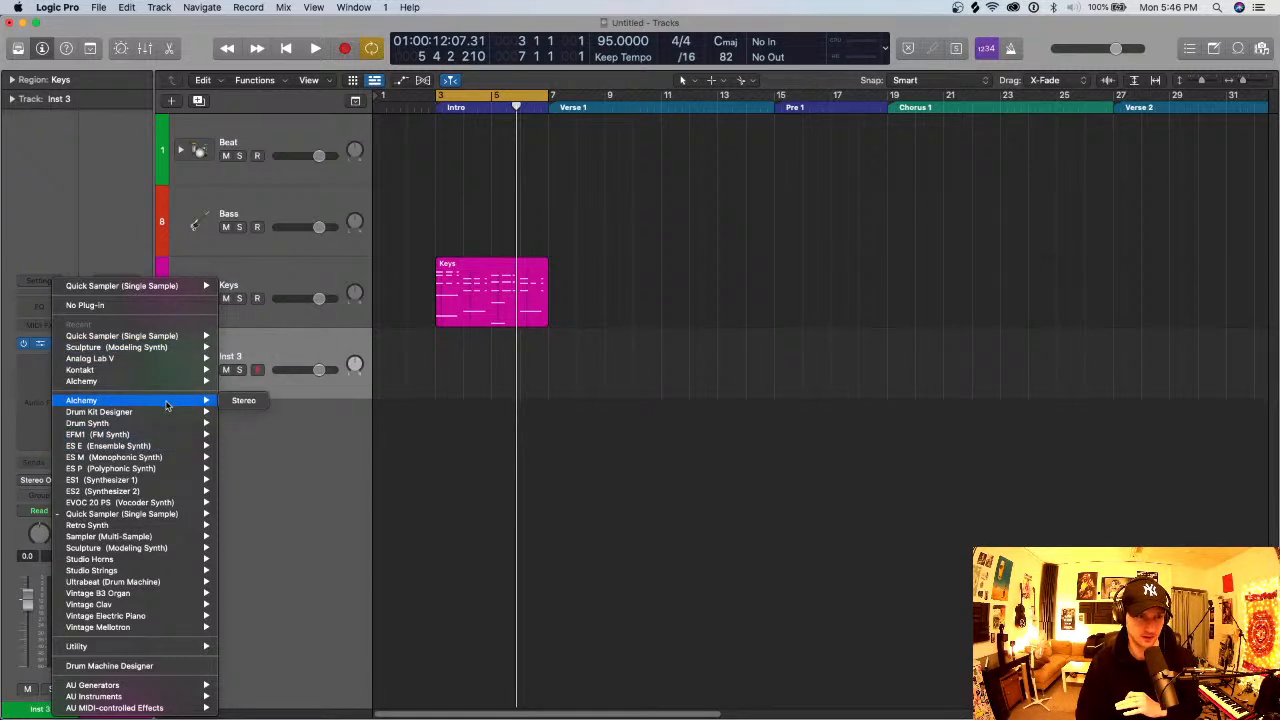
pyautogui.moveTo(143, 452)
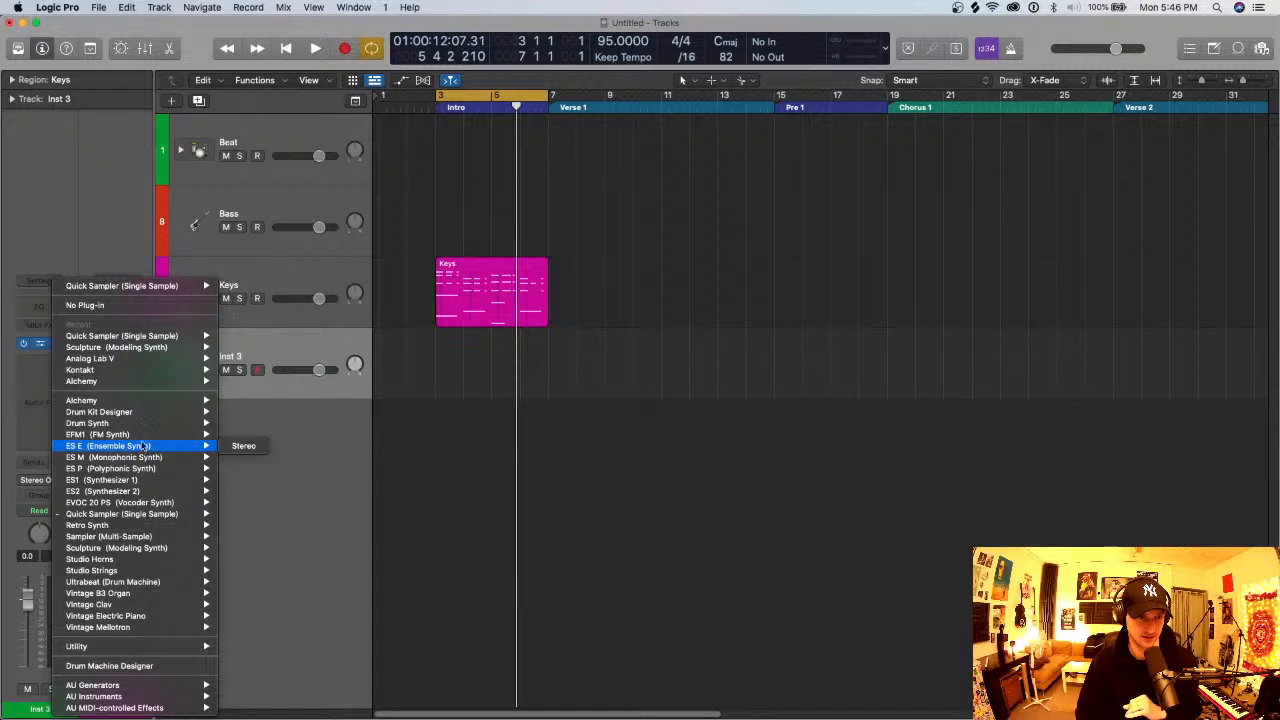
pyautogui.moveTo(145, 552)
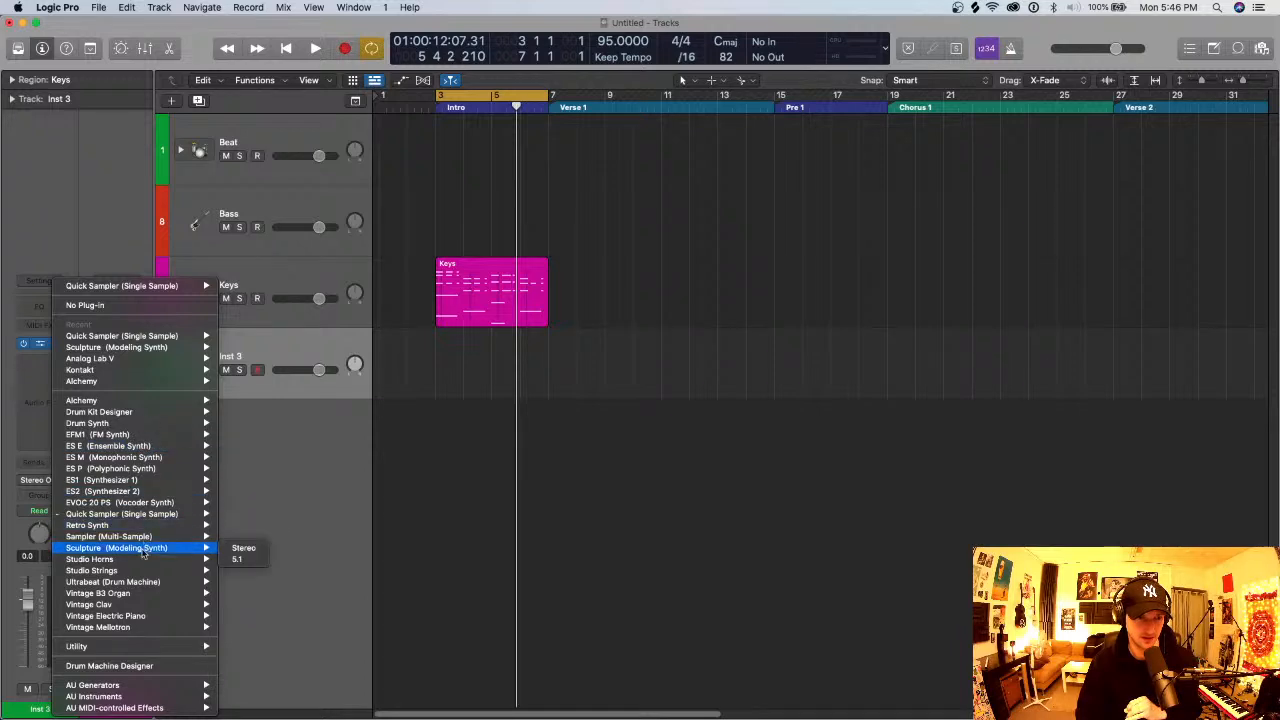
pyautogui.click(244, 548)
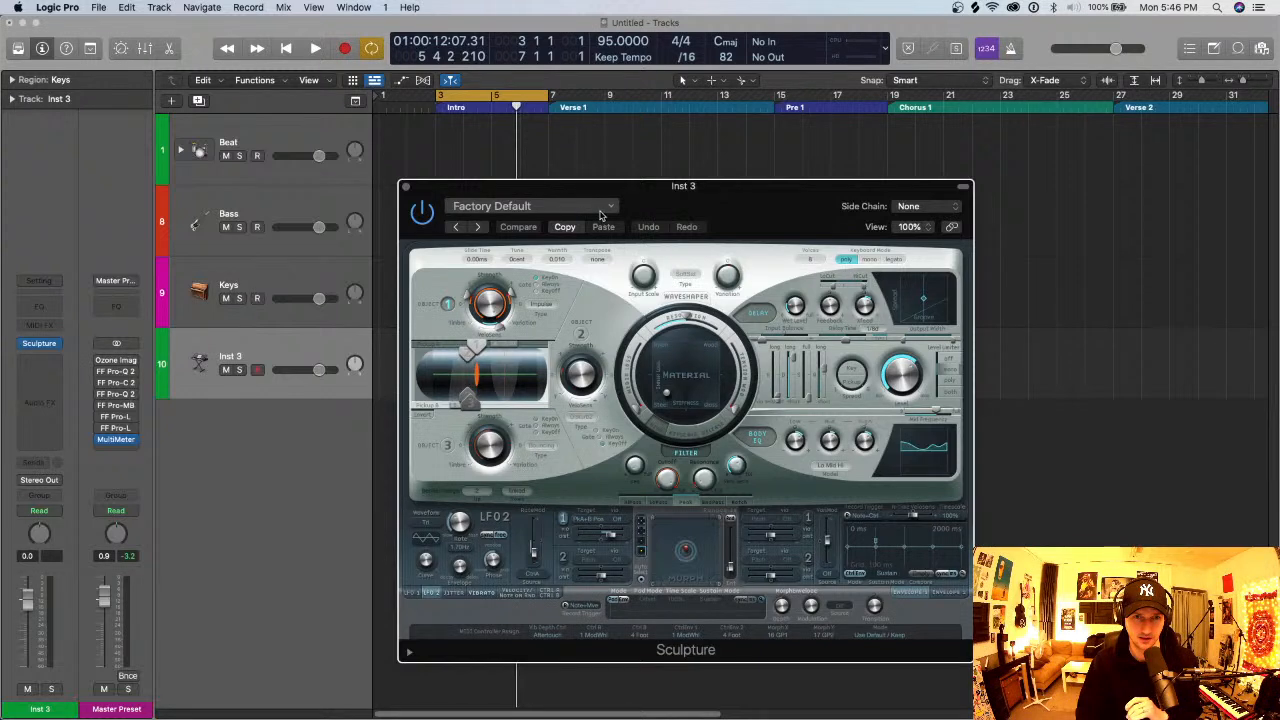
# - Load the Ambient Intrigue preset from the 02 Modeled Pads category into Sculpture
pyautogui.click(601, 214)
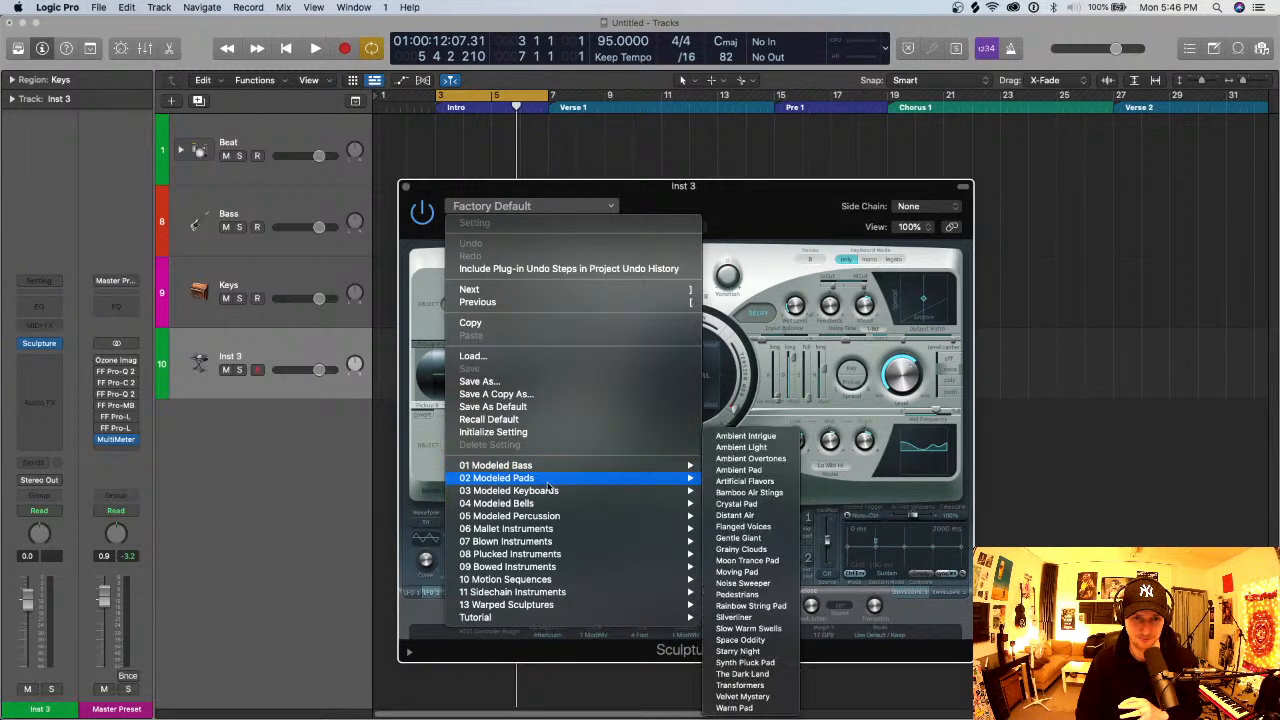
pyautogui.moveTo(642, 486)
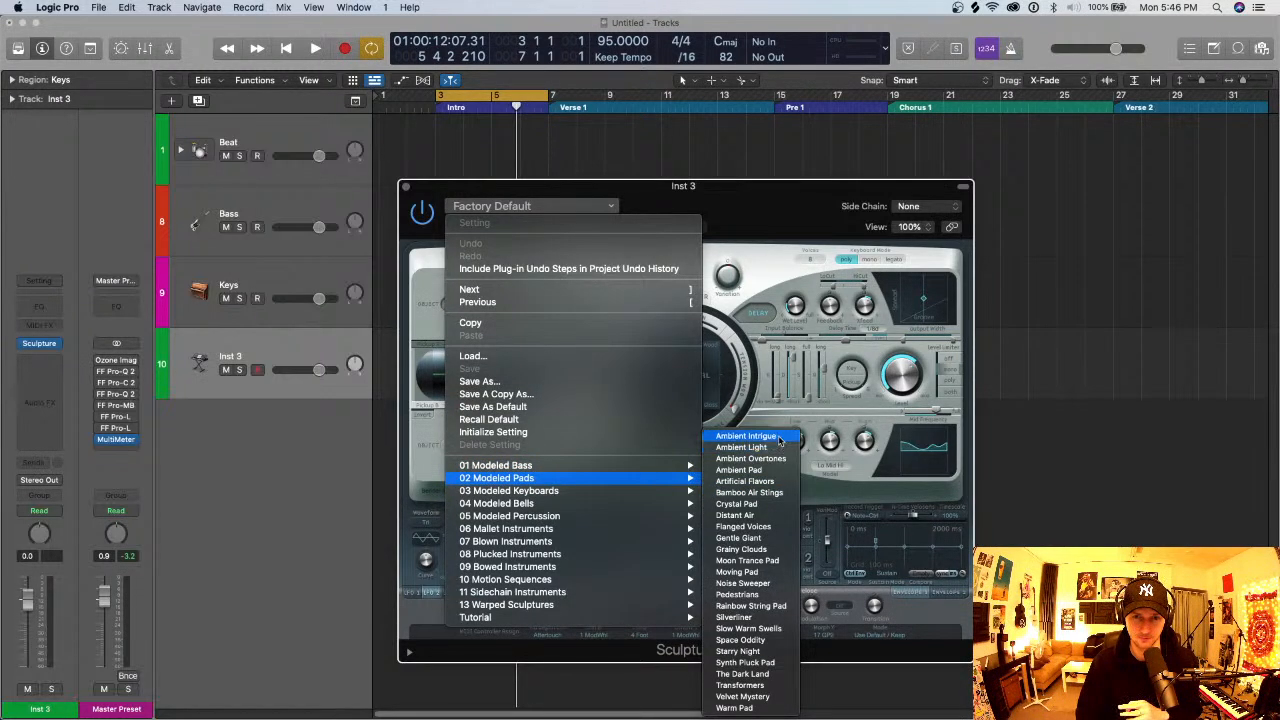
pyautogui.click(780, 438)
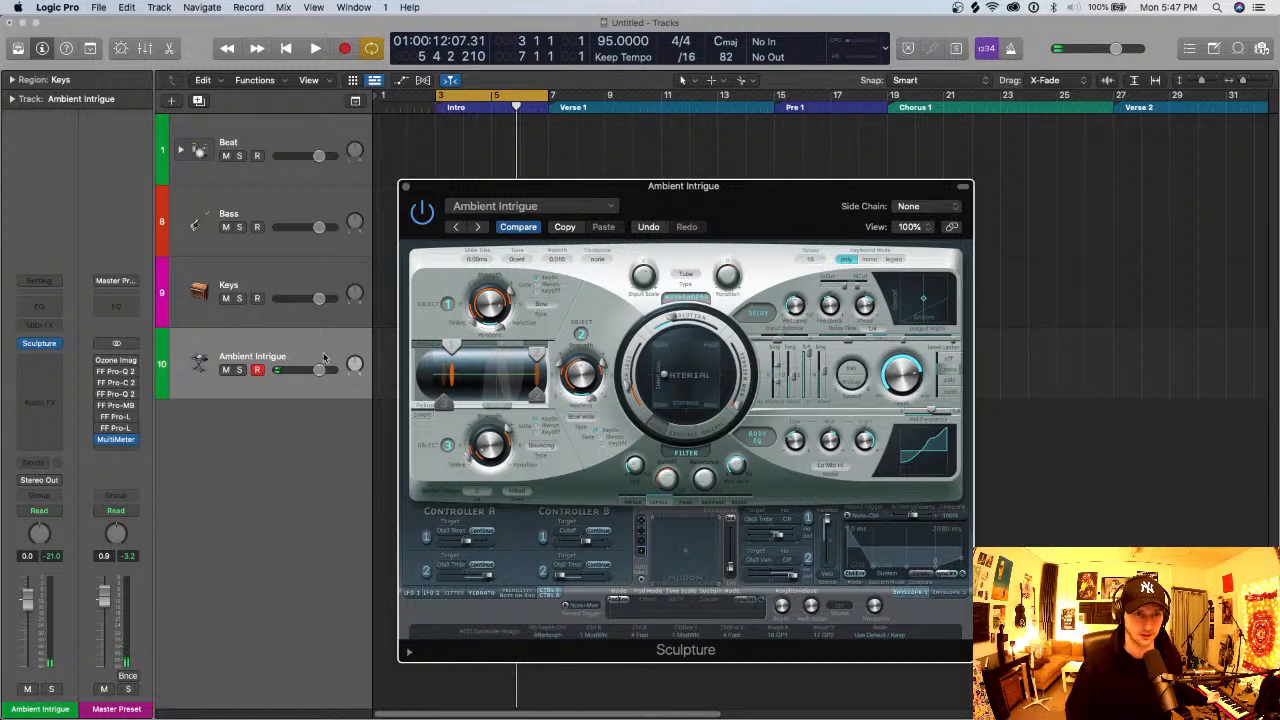
# - Move the Sculpture window off the Intro and record a sustained A minor pad chord from bar 3 to bar 7
pyautogui.moveTo(531, 187); pyautogui.dragTo(742, 140)
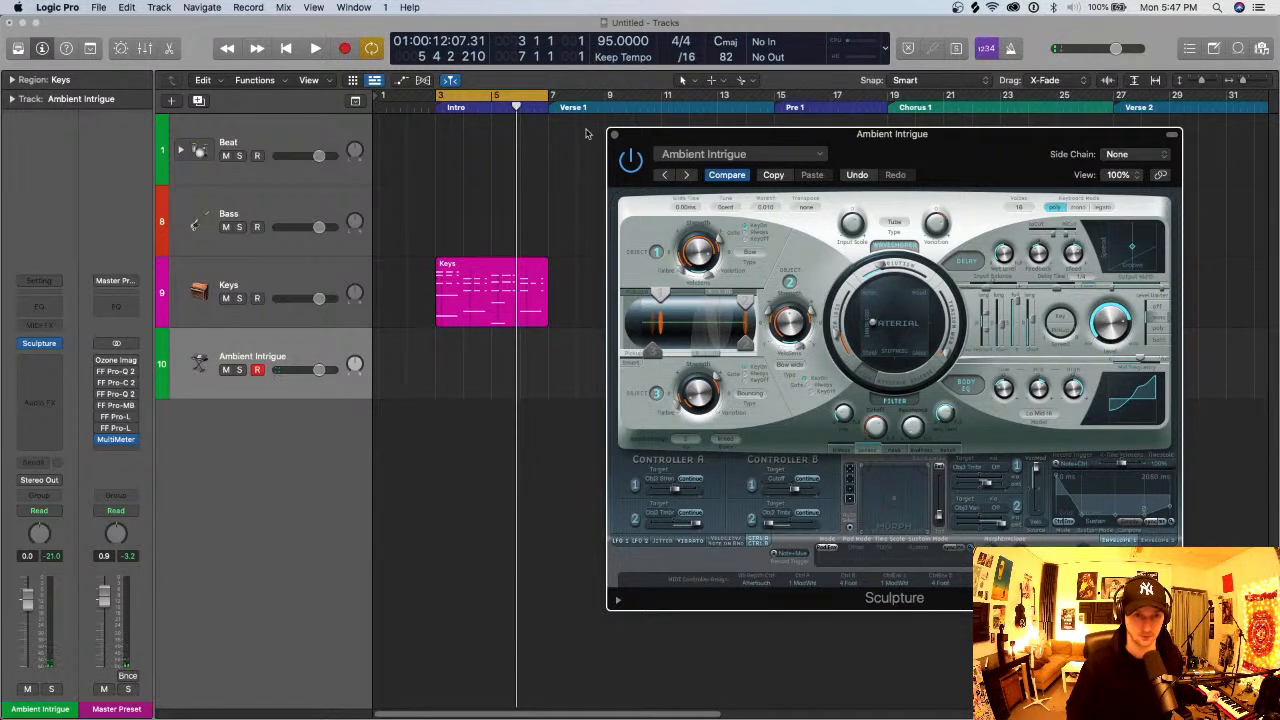
pyautogui.press('r')
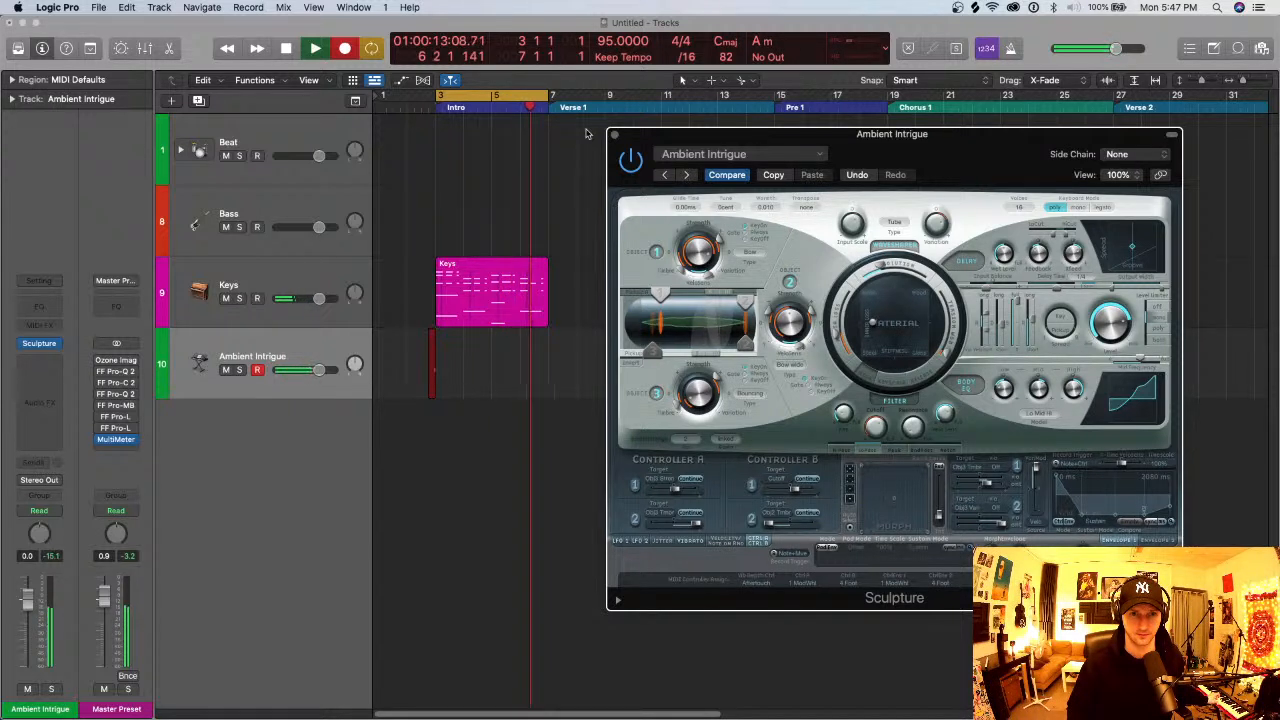
pyautogui.press('space')
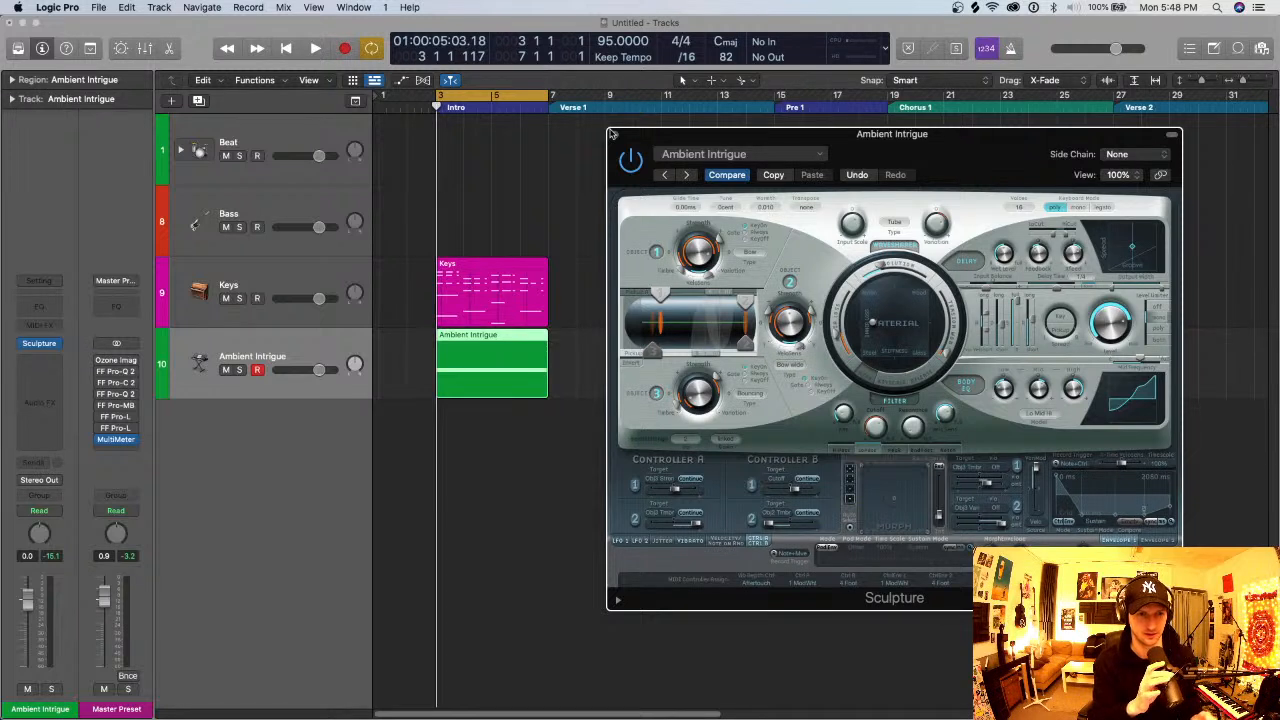
# - Lower the Ambient Intrigue track's volume to about -28.5 dB and solo the track during playback
pyautogui.moveTo(320, 371); pyautogui.dragTo(287, 371)
pyautogui.press('space')
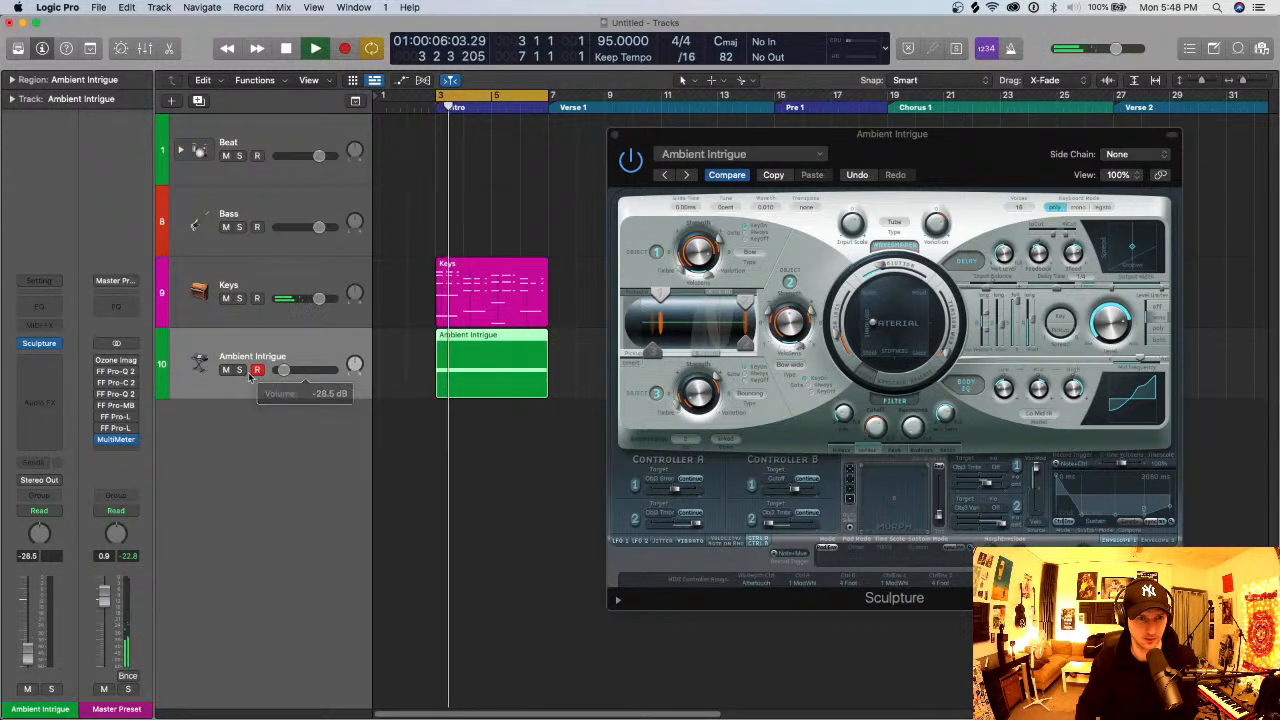
pyautogui.click(239, 370)
# - Quantize the Ambient Intrigue region's three chord notes to 1/1 Note in the Piano Roll, and close the editor and Sculpture window
pyautogui.click(521, 370)
pyautogui.doubleClick(521, 370)
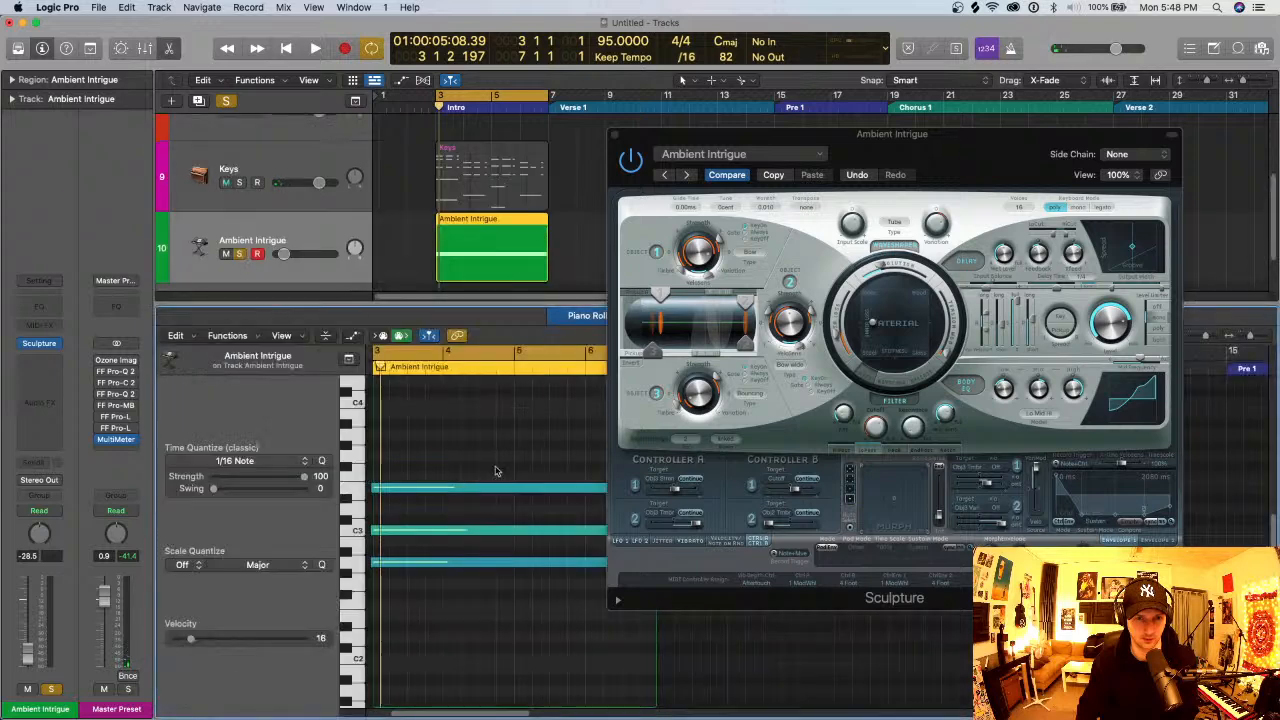
pyautogui.click(254, 461)
pyautogui.click(252, 495)
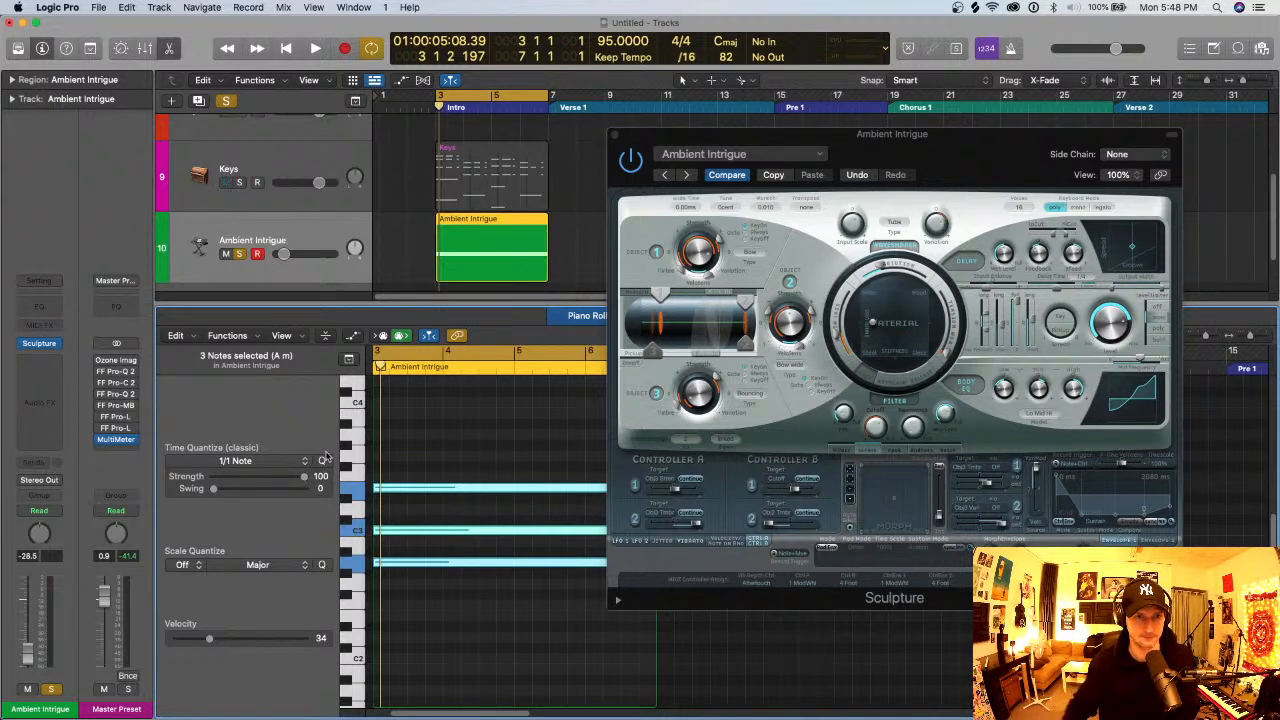
pyautogui.click(615, 134)
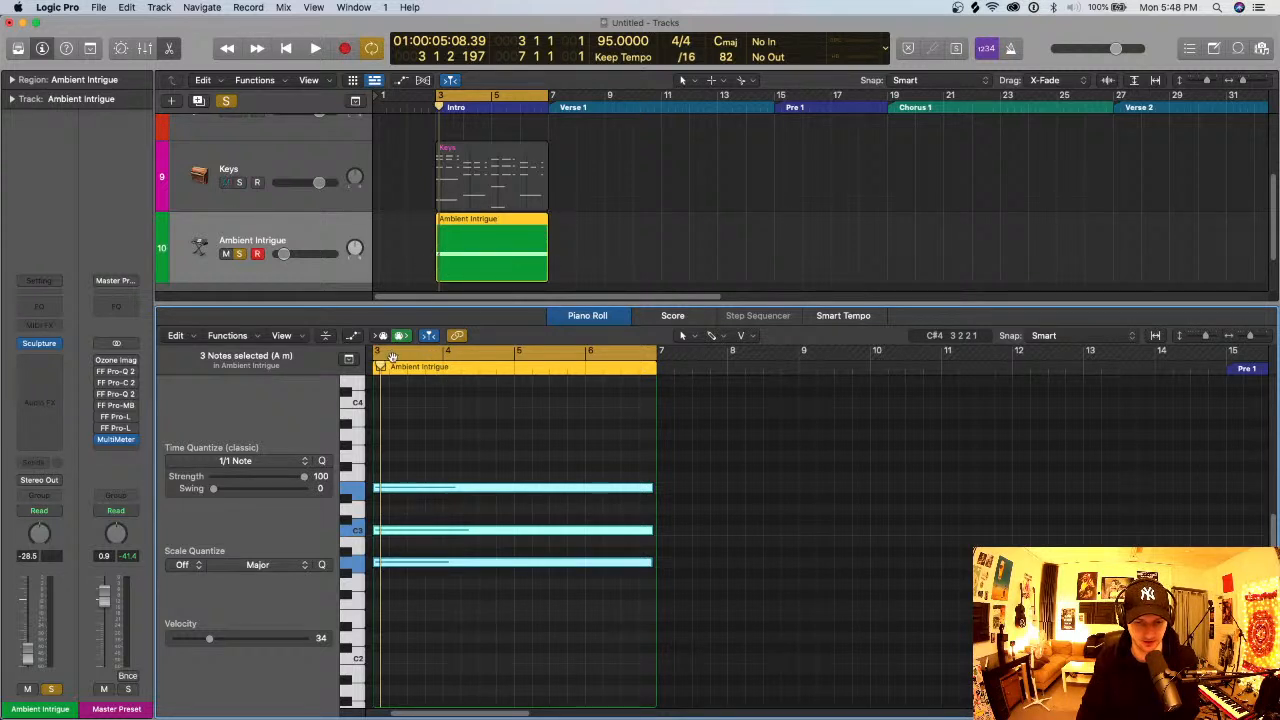
pyautogui.press('e')
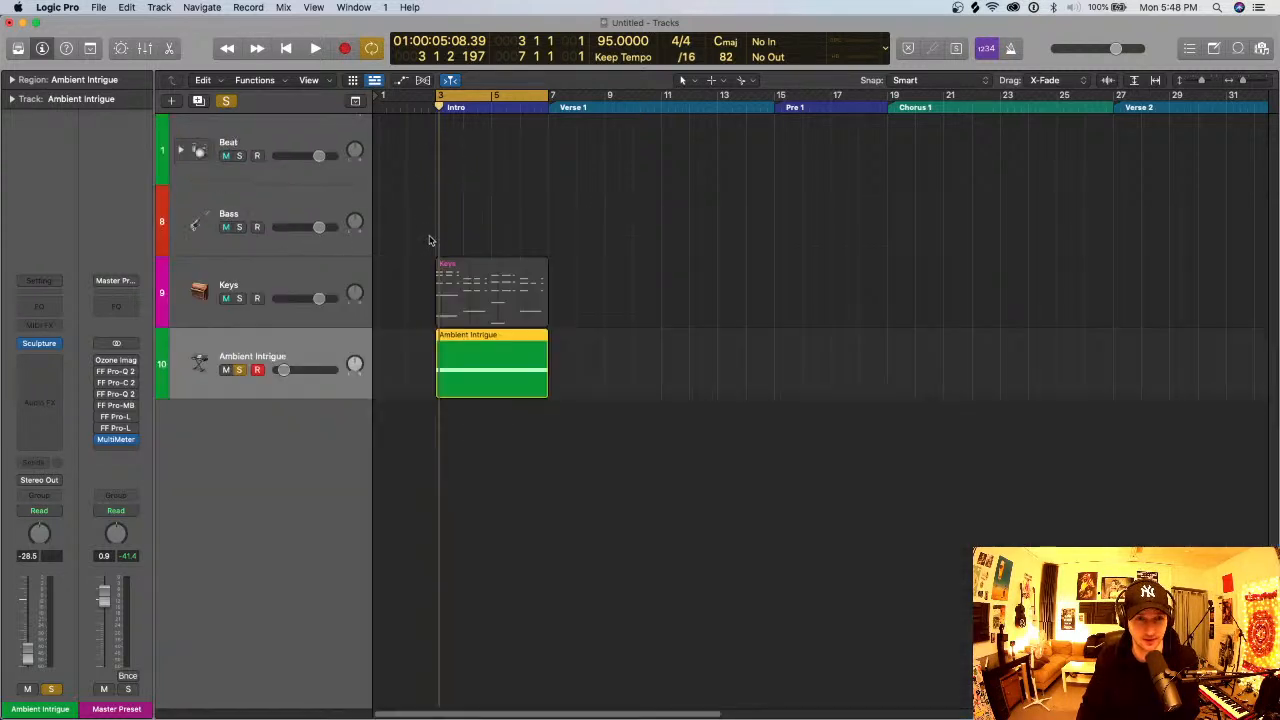
# - Solo the Keys track together with the Ambient Intrigue pad and play the Intro loop
pyautogui.click(240, 298)
pyautogui.press('space')
pyautogui.press('super+Right')
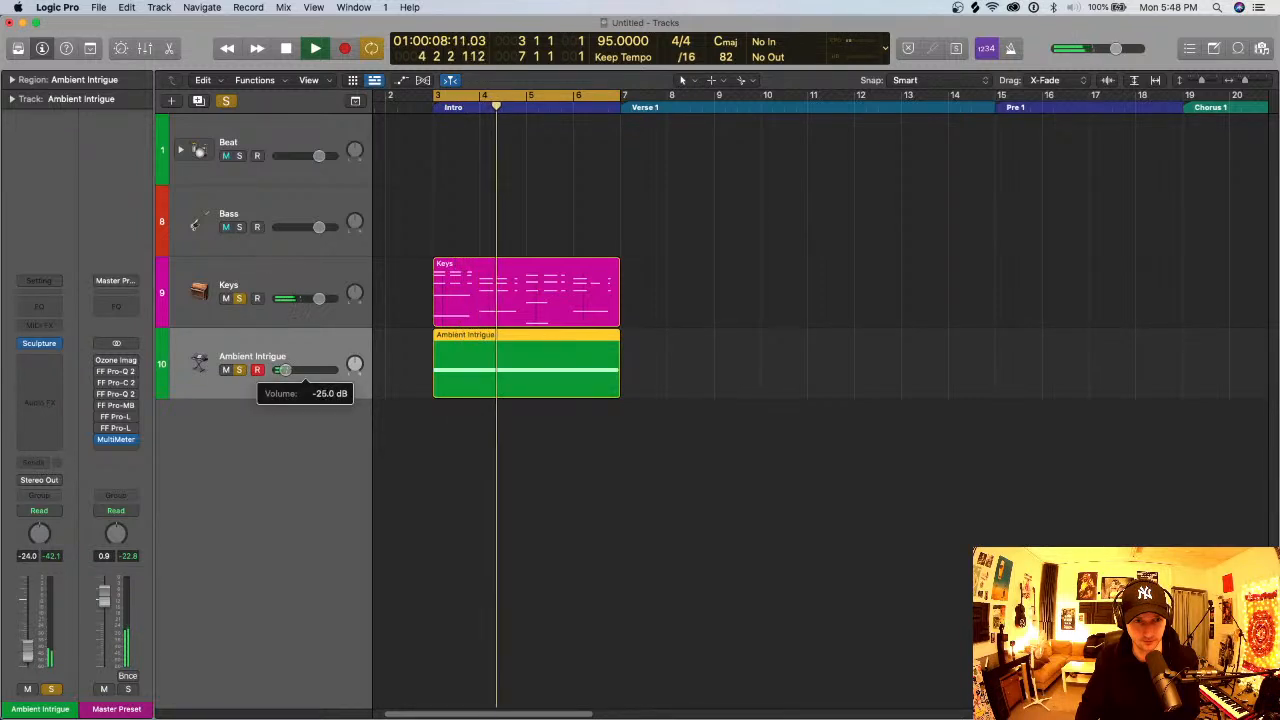
# - Set the Ambient Intrigue track's volume to -27.0 dB, stop playback, and open its Sculpture synth
pyautogui.moveTo(285, 370); pyautogui.dragTo(284, 370)
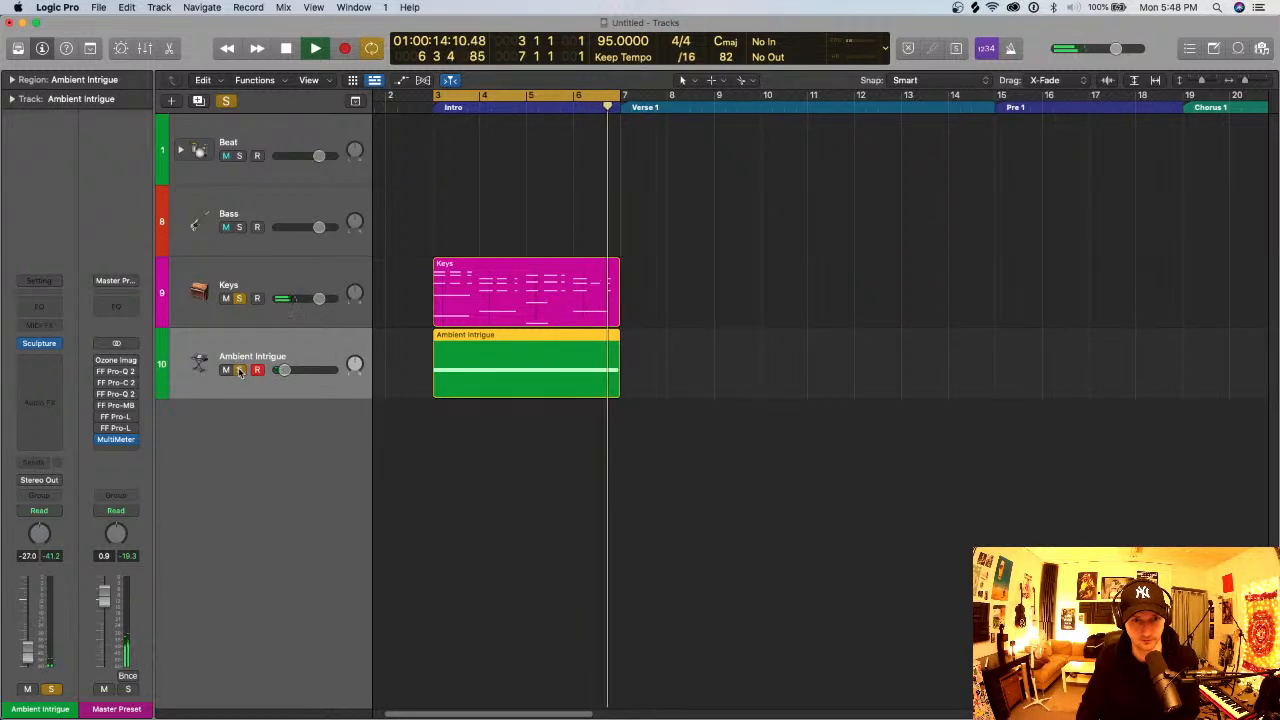
pyautogui.press('space')
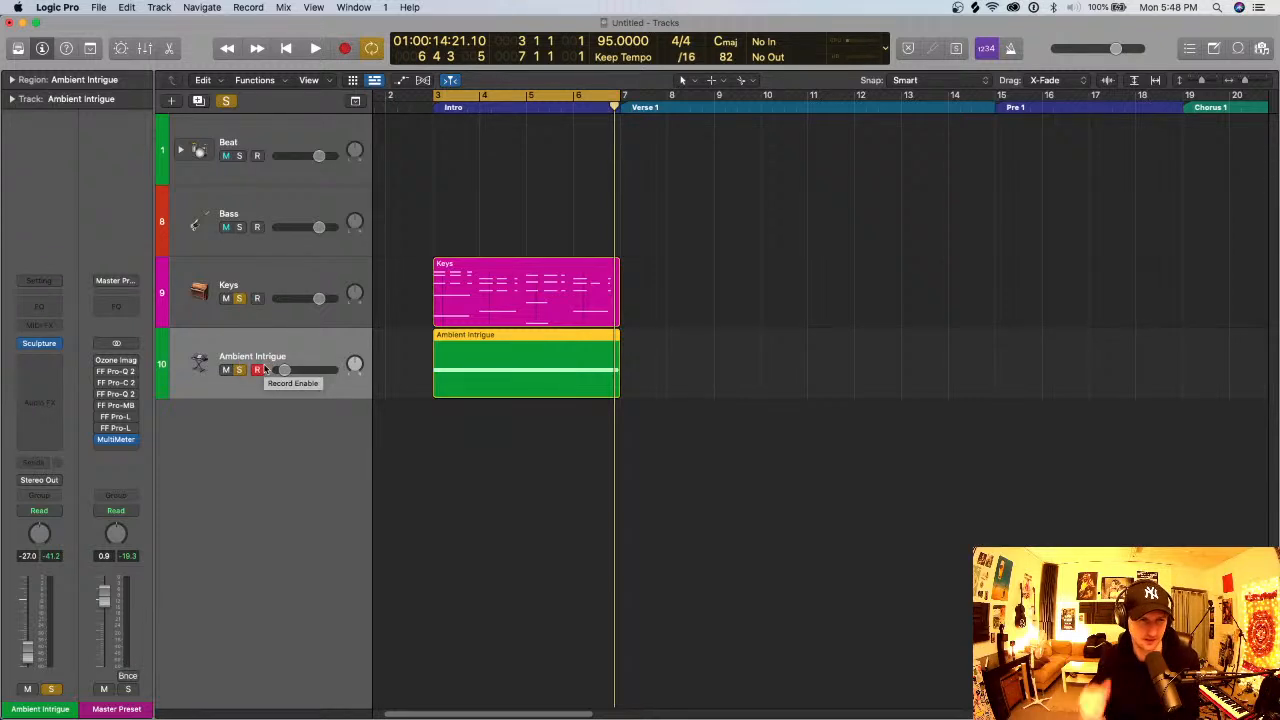
pyautogui.click(39, 345)
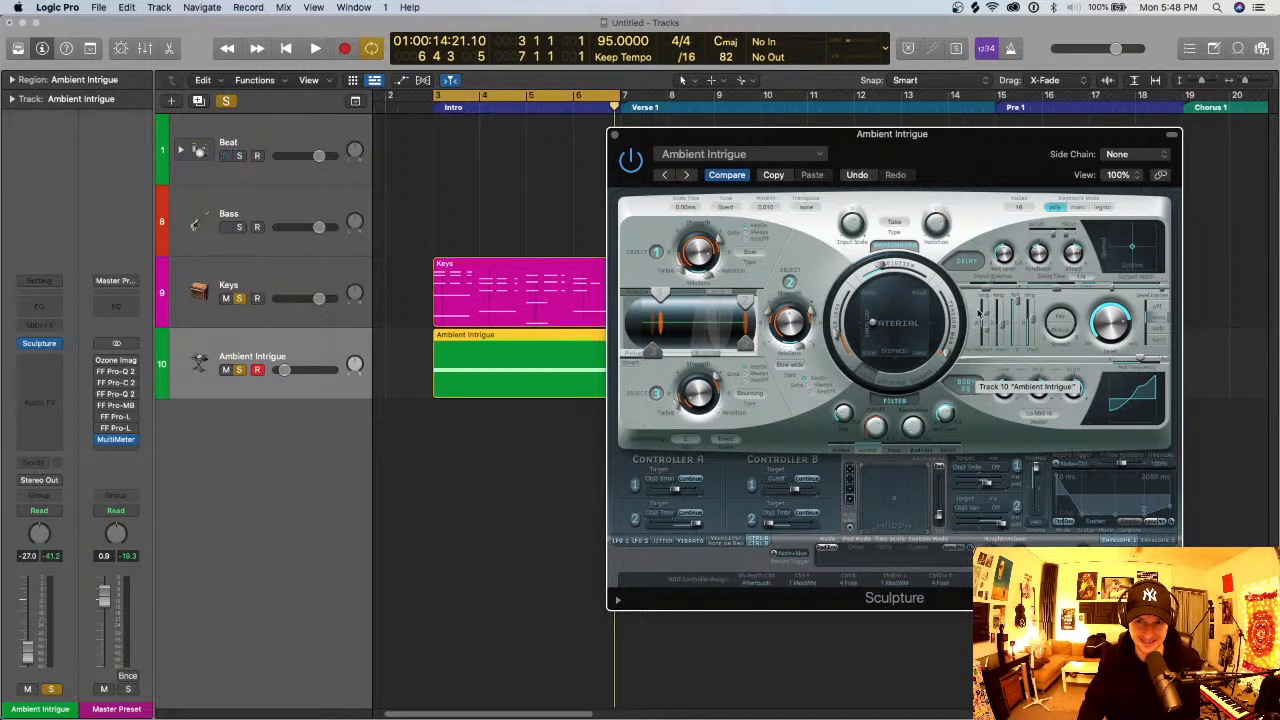
# - Take the Keys track out of solo and raise the Ambient Intrigue volume to about -12.2 dB during playback
pyautogui.click(238, 299)
pyautogui.click(278, 350)
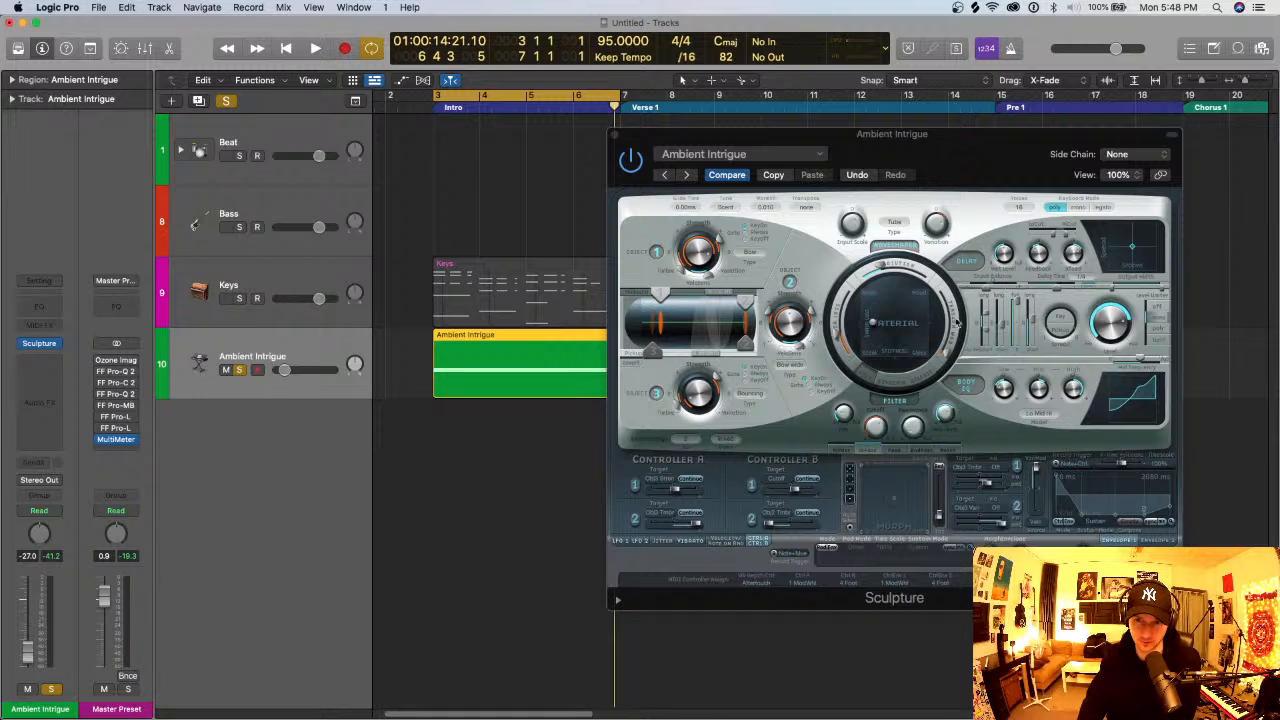
pyautogui.moveTo(987, 313); pyautogui.dragTo(988, 346)
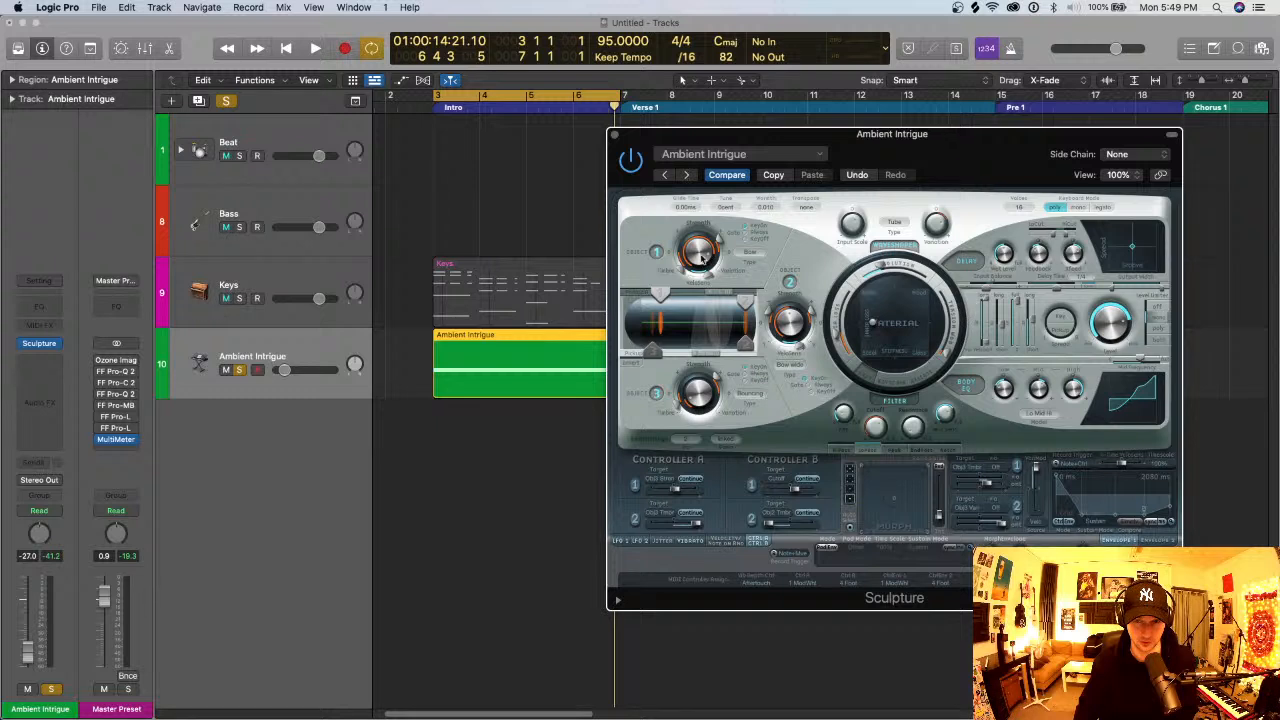
pyautogui.press('space')
pyautogui.moveTo(284, 370); pyautogui.dragTo(309, 372)
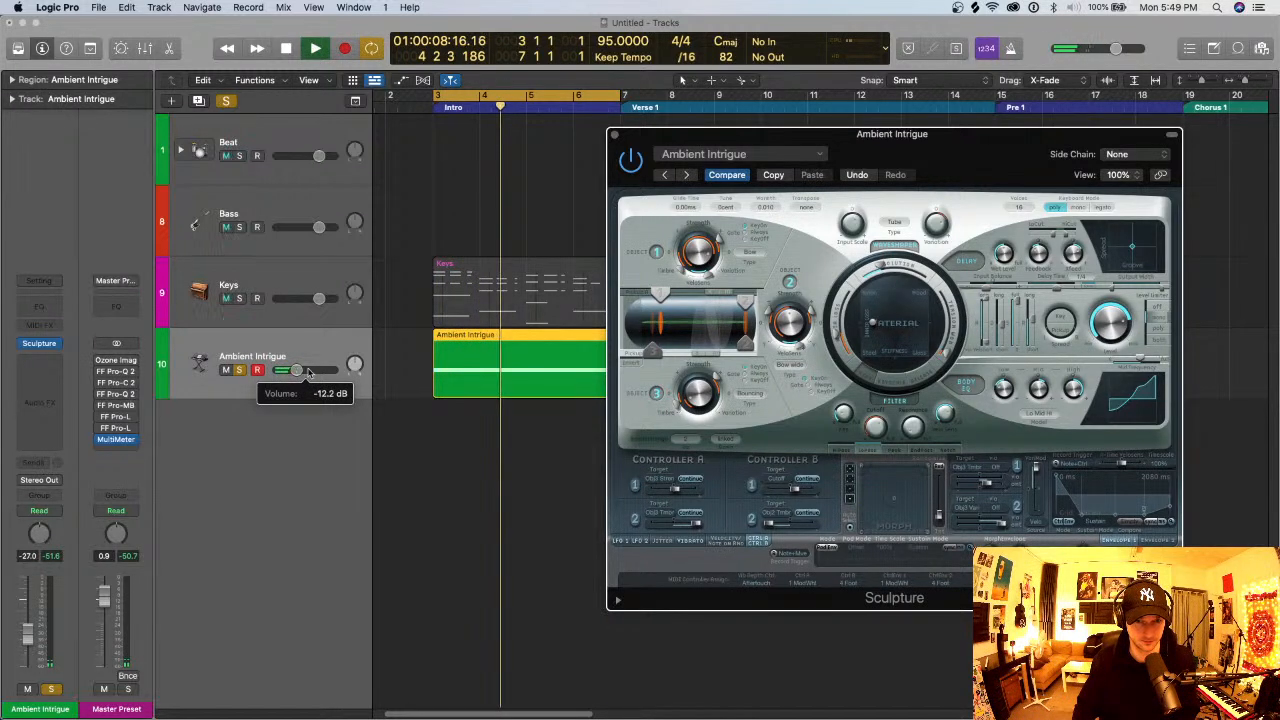
# - Set the attack time of Sculpture's amplitude envelope to about 4900 ms and restart the Intro loop
pyautogui.click(985, 347)
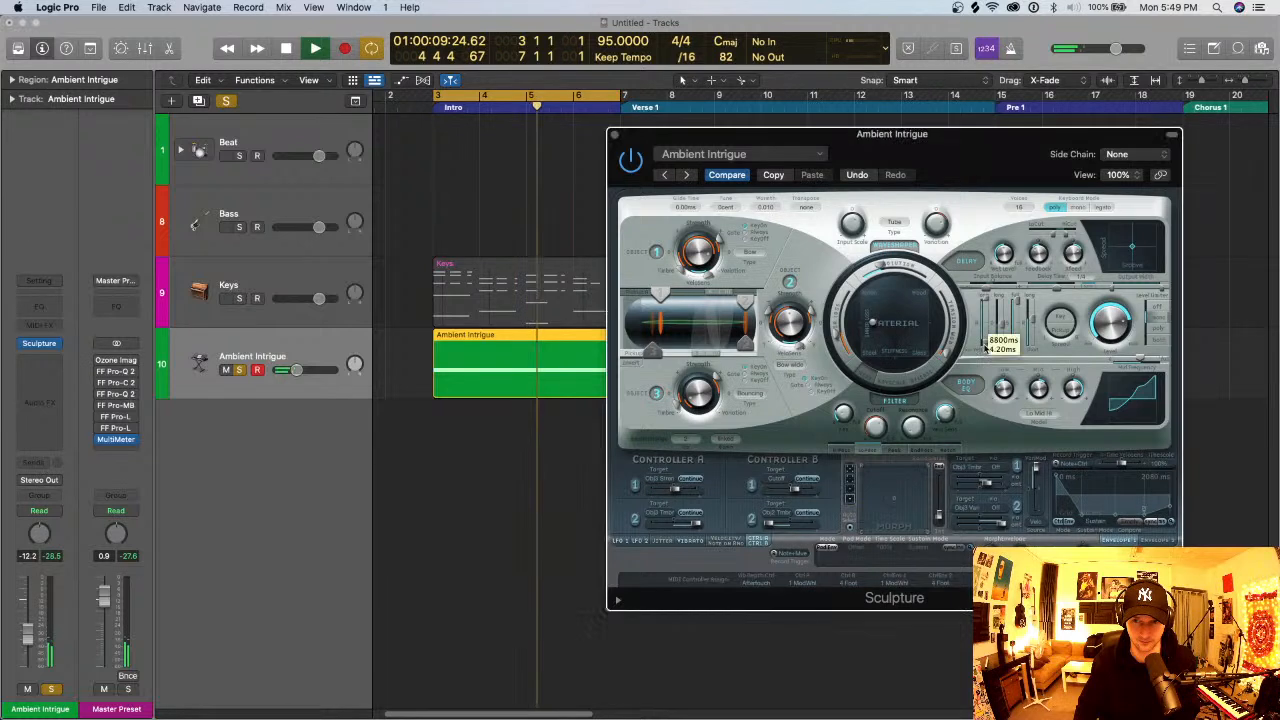
pyautogui.click(986, 350)
pyautogui.click(989, 309)
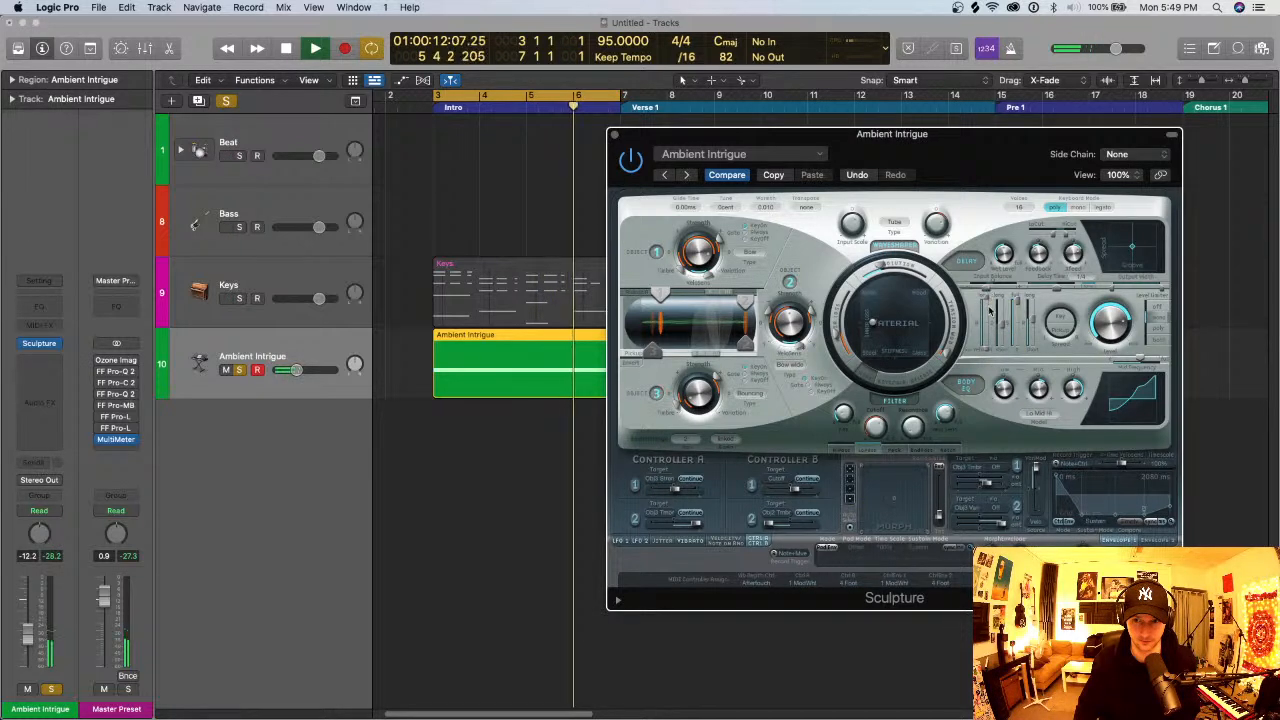
pyautogui.click(988, 328)
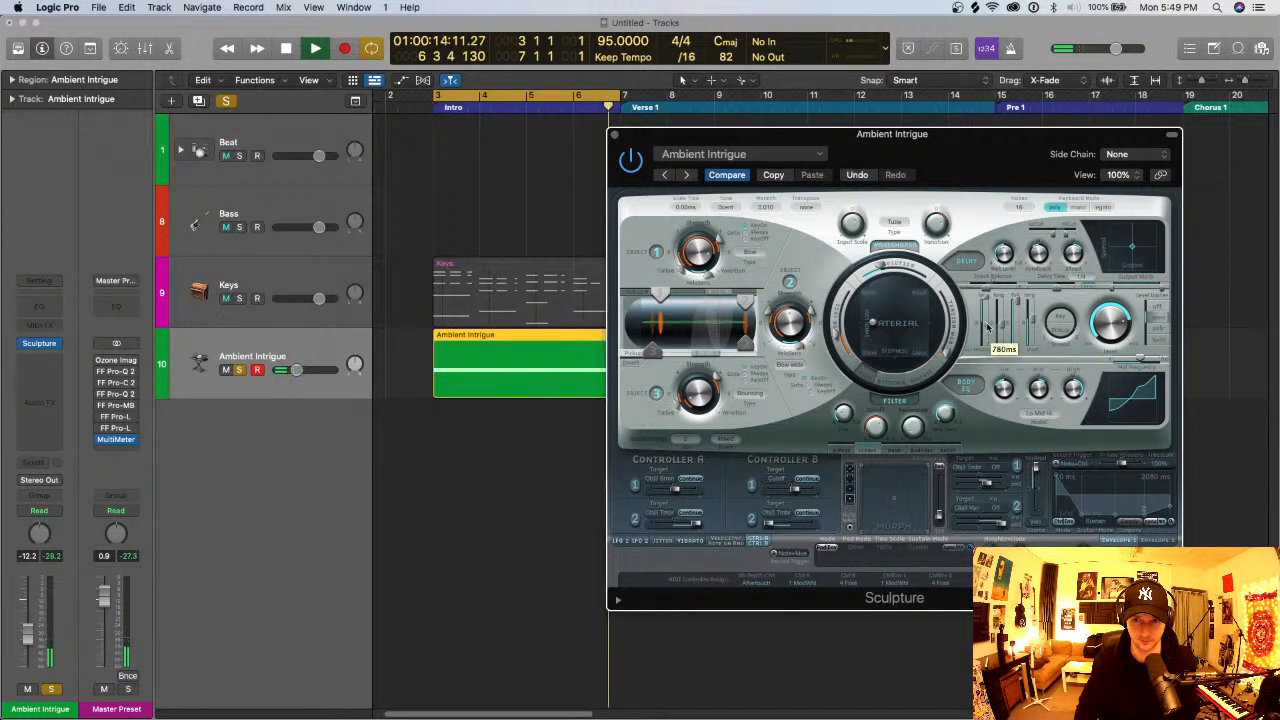
pyautogui.moveTo(988, 328); pyautogui.dragTo(988, 313)
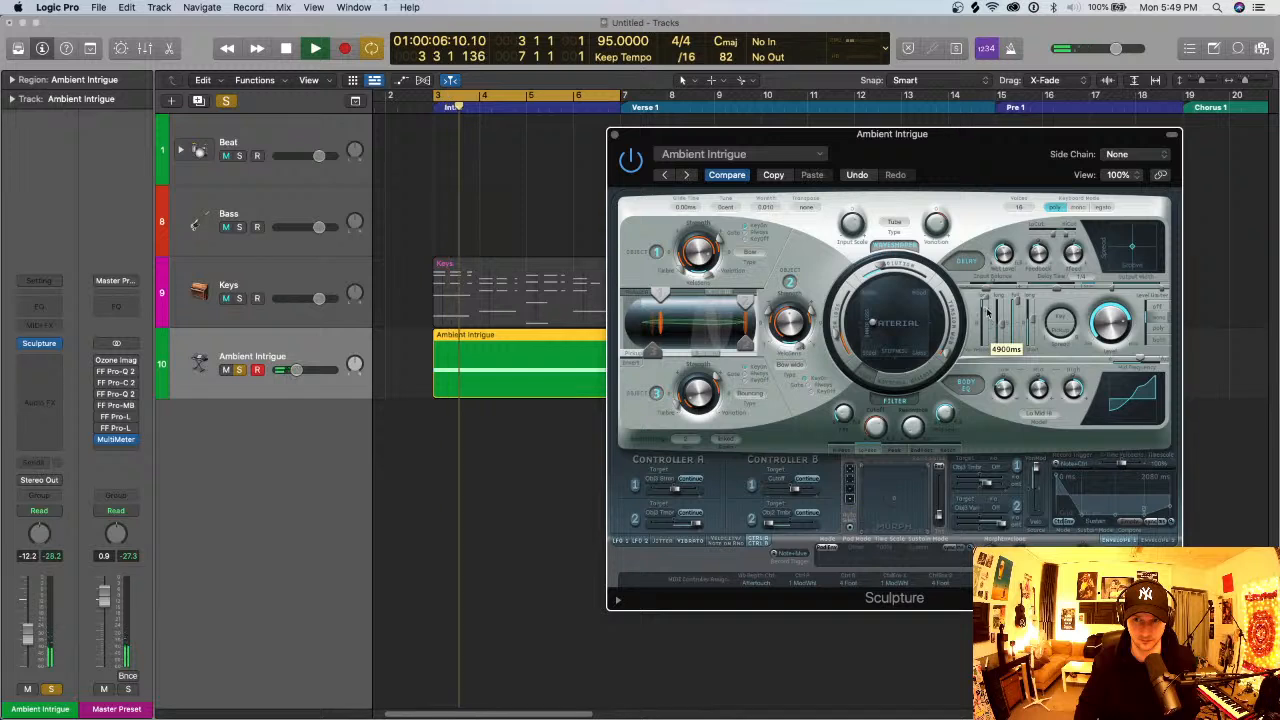
pyautogui.press('space')
pyautogui.press('space')
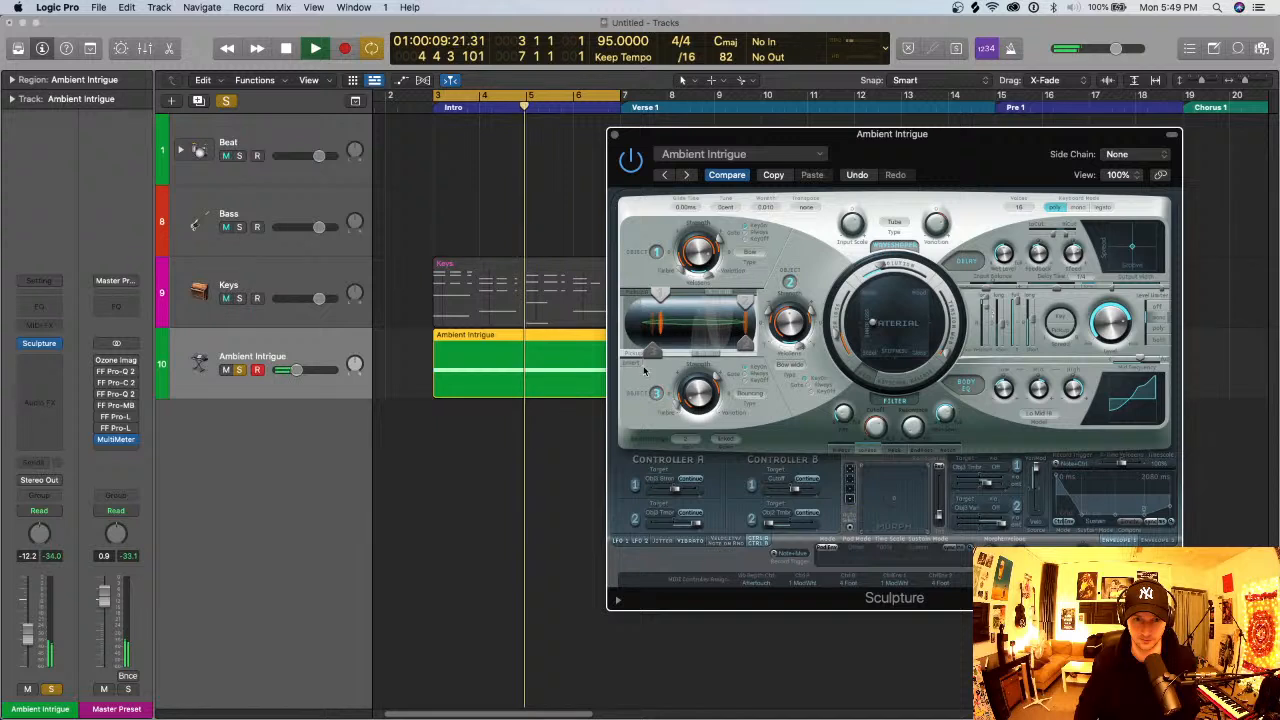
# - Lower the Ambient Intrigue track's volume to -13.8 dB during playback and stop the loop
pyautogui.moveTo(296, 370)
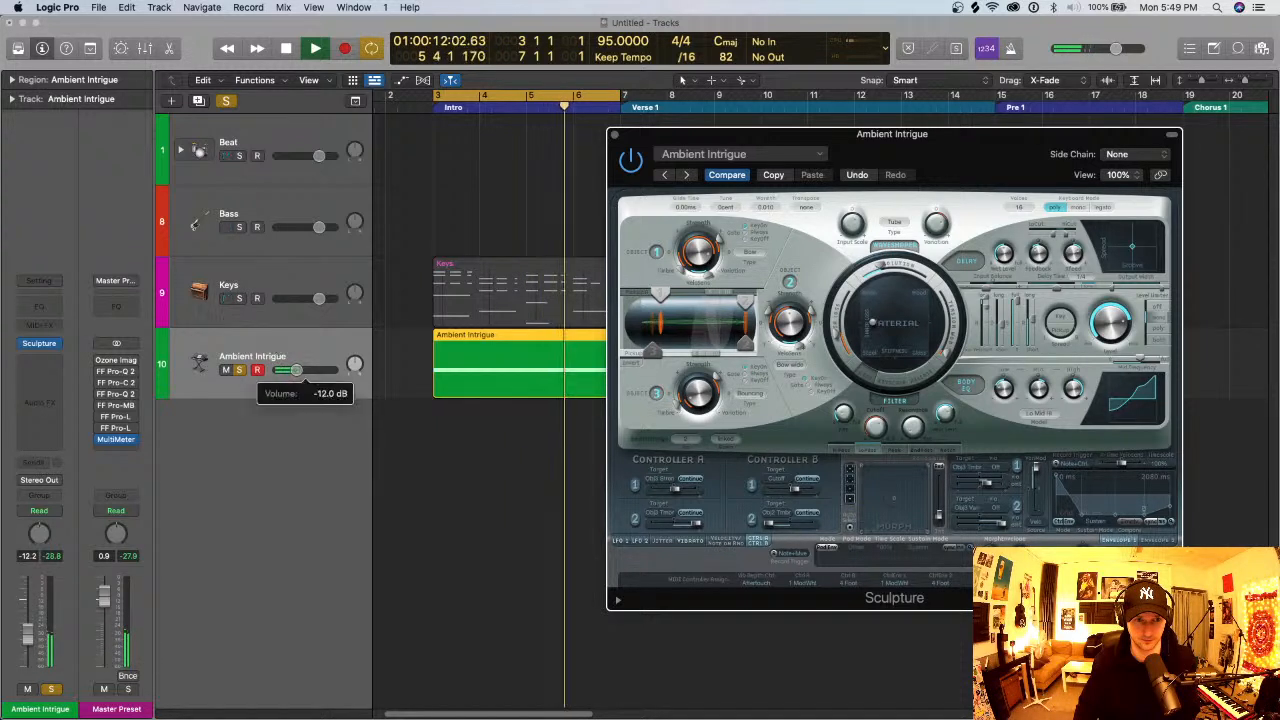
pyautogui.moveTo(296, 370); pyautogui.dragTo(294, 370)
pyautogui.press('space')
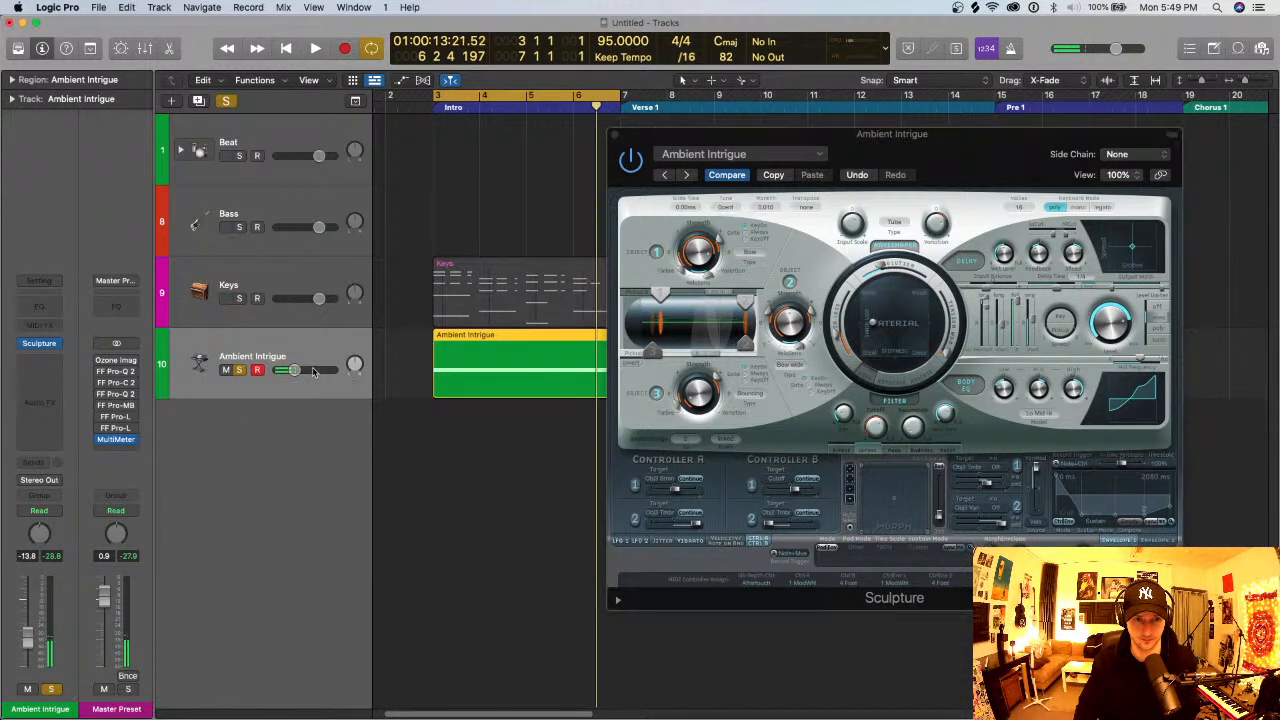
pyautogui.click(56, 364)
pyautogui.click(73, 322)
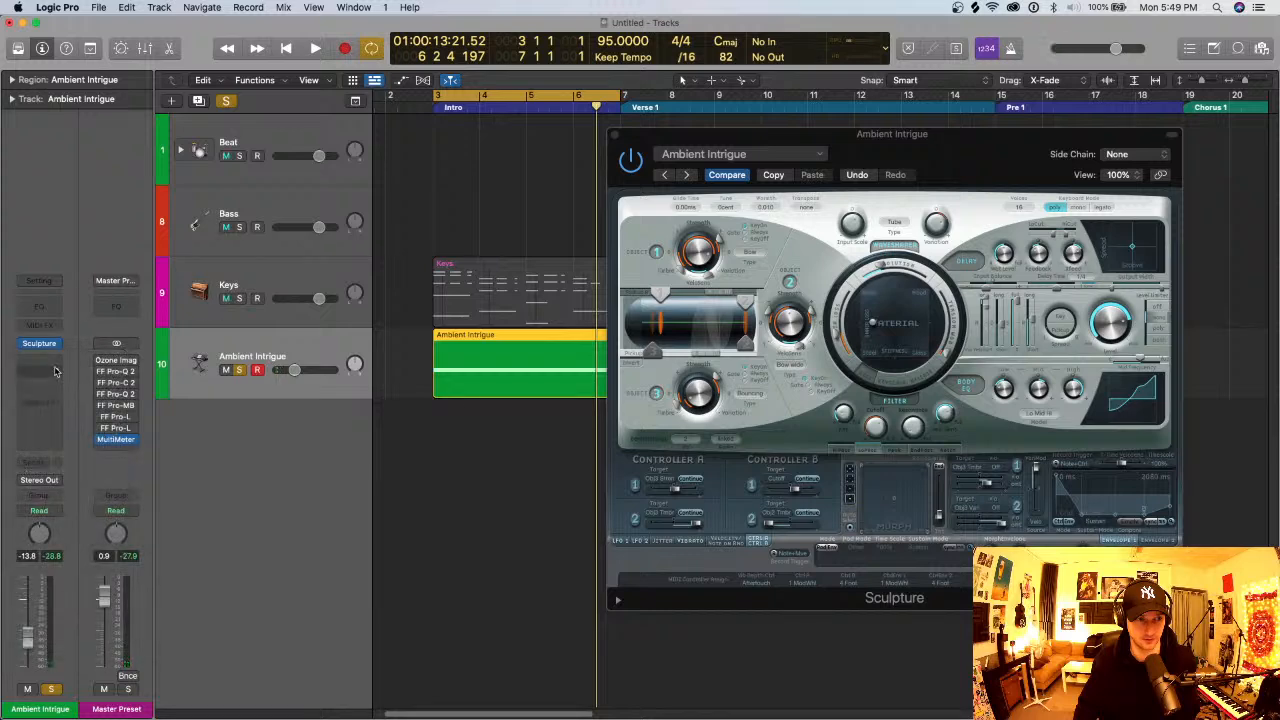
pyautogui.click(55, 372)
pyautogui.click(77, 302)
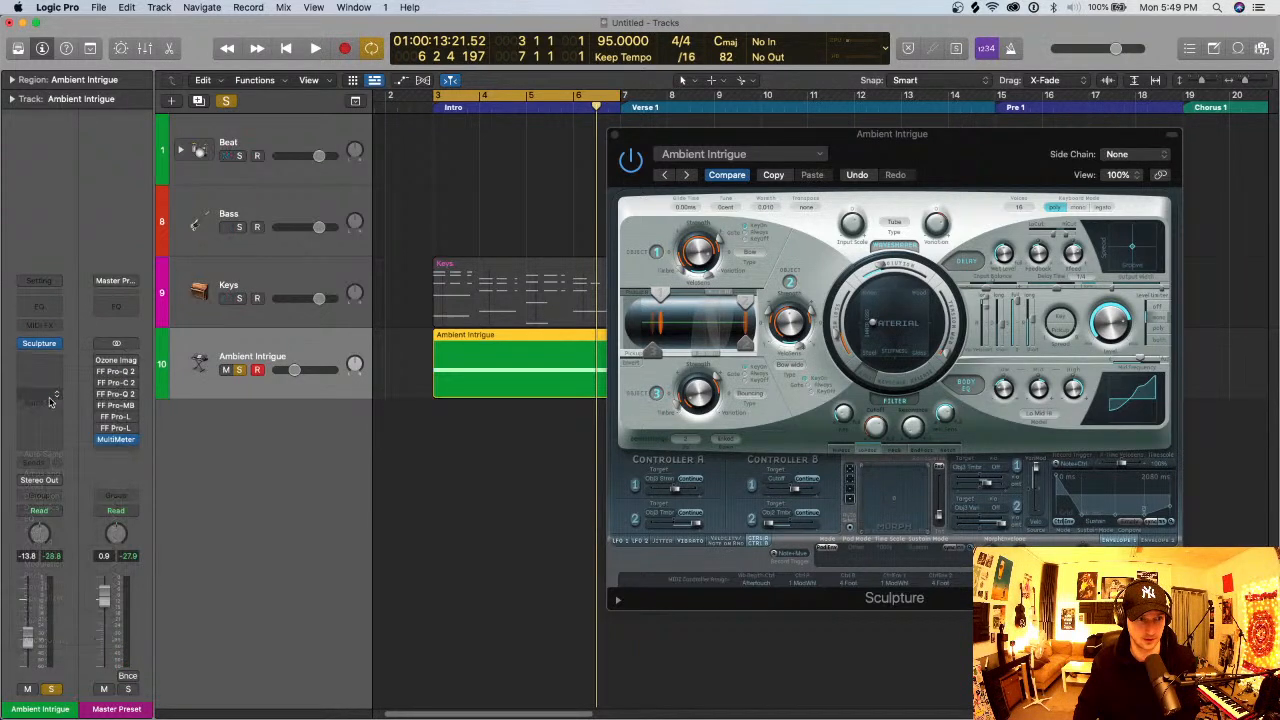
# - Add a raised send from the Ambient Intrigue track to Bus 2 (Big Verb) and play the Intro loop
pyautogui.click(38, 463)
pyautogui.moveTo(40, 480)
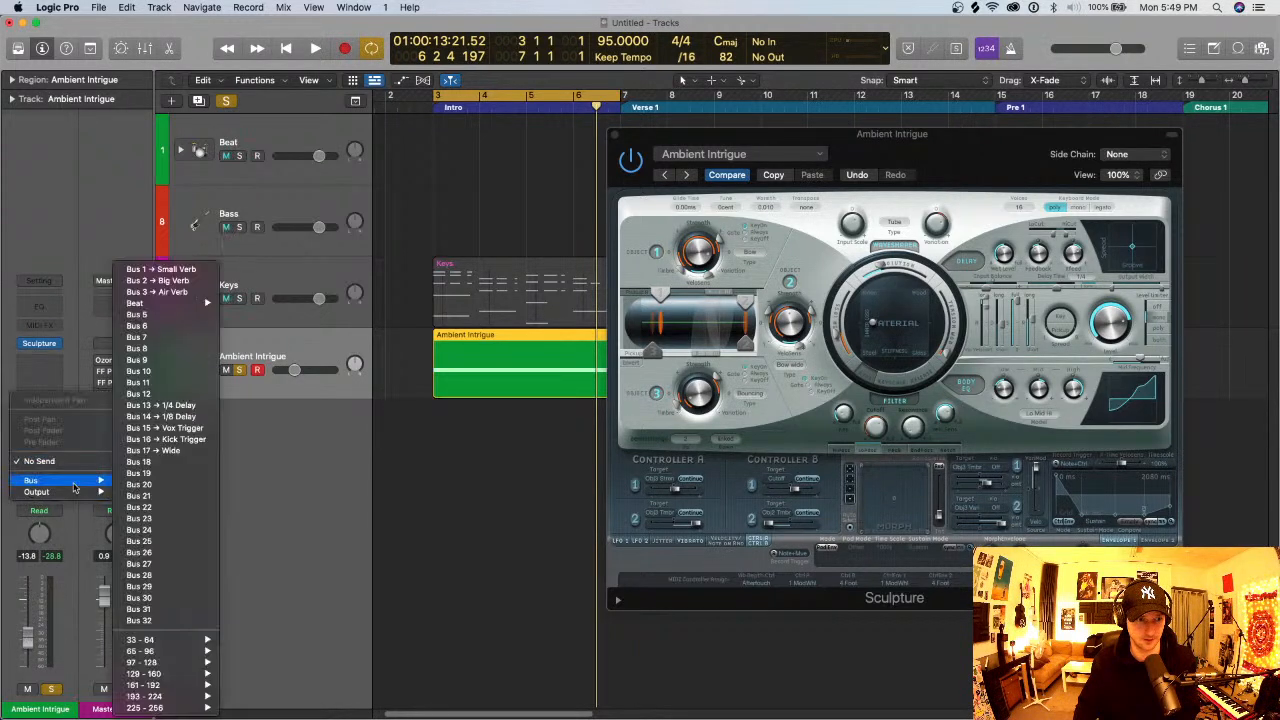
pyautogui.click(172, 281)
pyautogui.press('space')
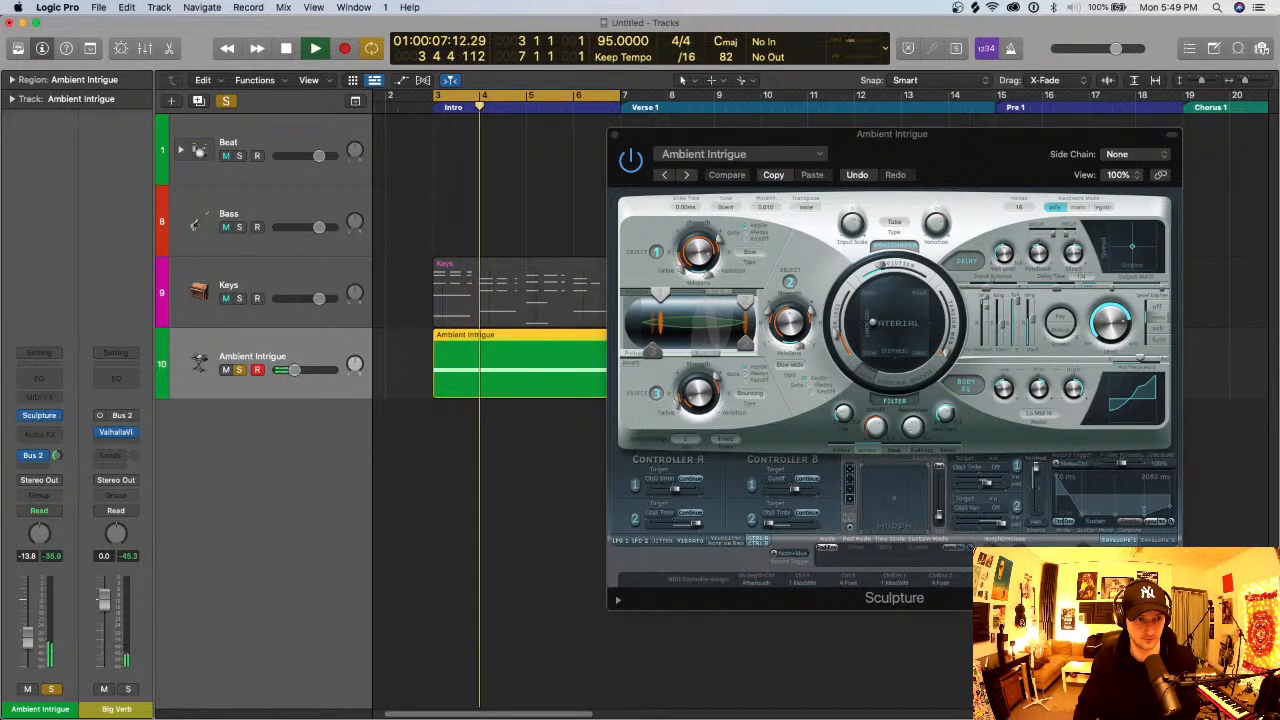
# - Raise the Ambient Intrigue track's volume to 0.0 dB and listen to the pad with its reverb
pyautogui.moveTo(294, 370); pyautogui.dragTo(319, 370)
pyautogui.press('space')
pyautogui.press('space')
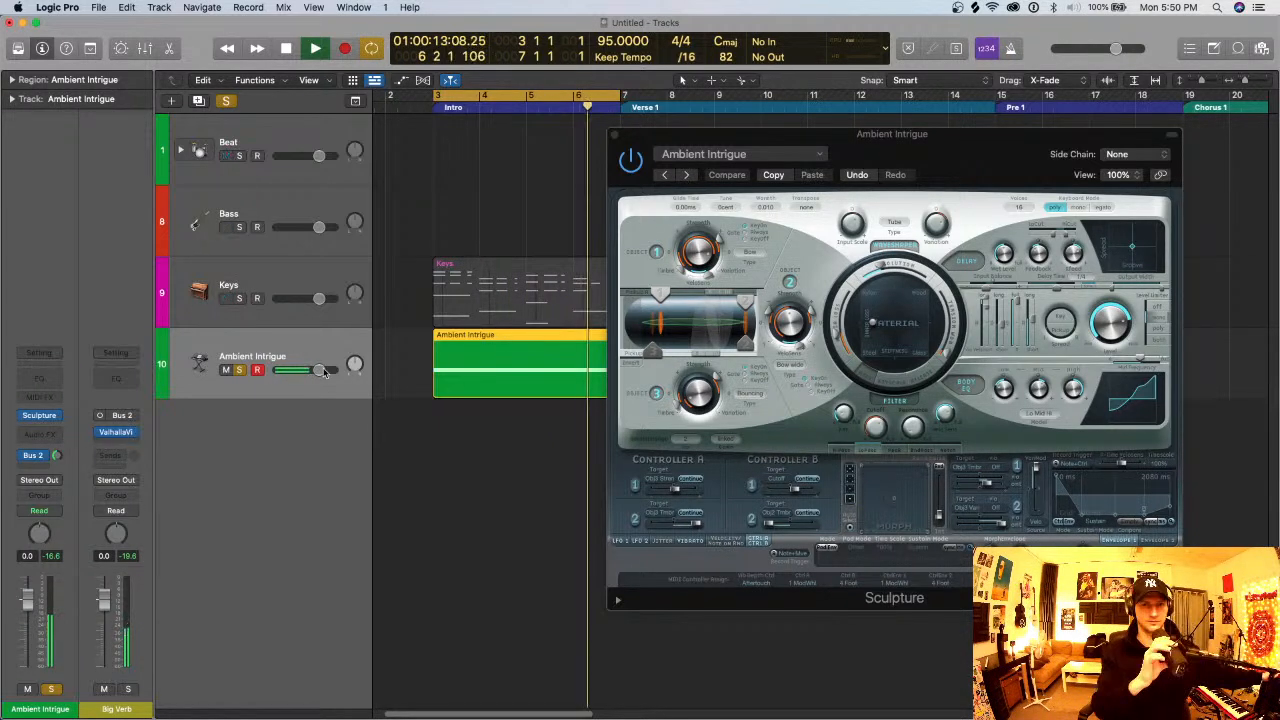
pyautogui.press('space')
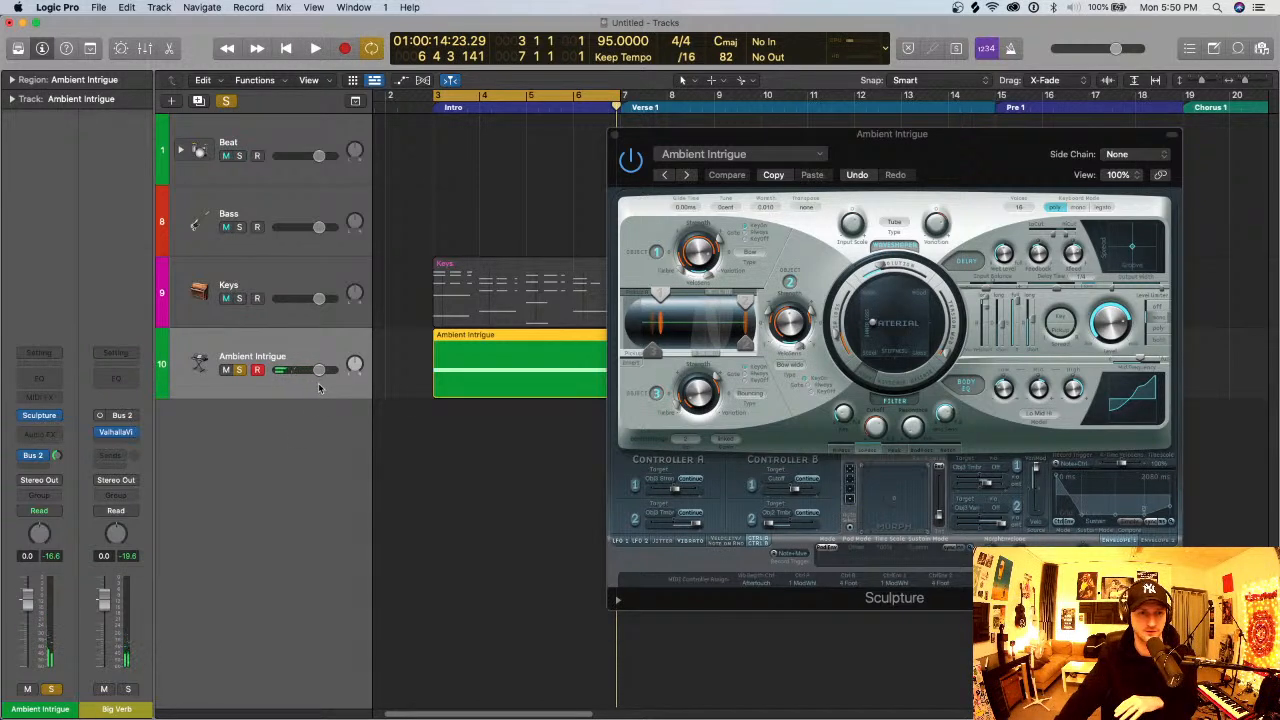
# - Lower the Ambient Intrigue volume to -20.5 dB and play the loop with the Keys track soloed alongside it
pyautogui.moveTo(315, 369); pyautogui.dragTo(287, 370)
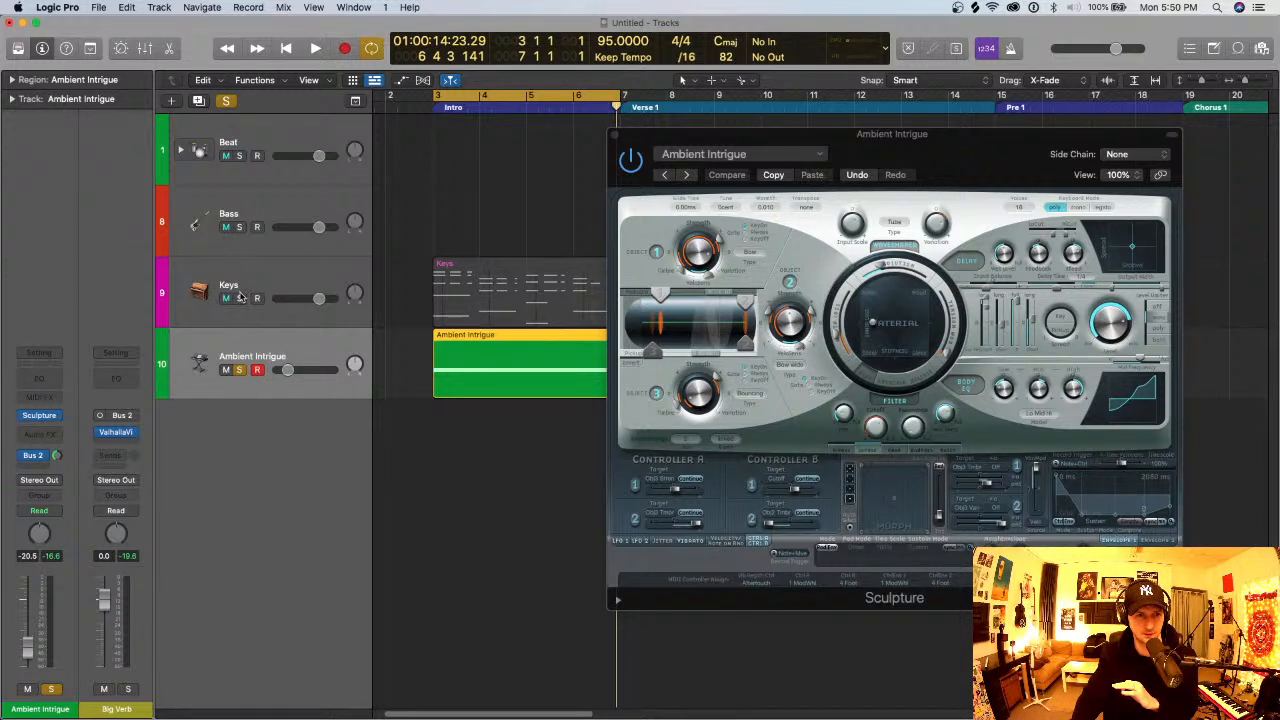
pyautogui.click(239, 298)
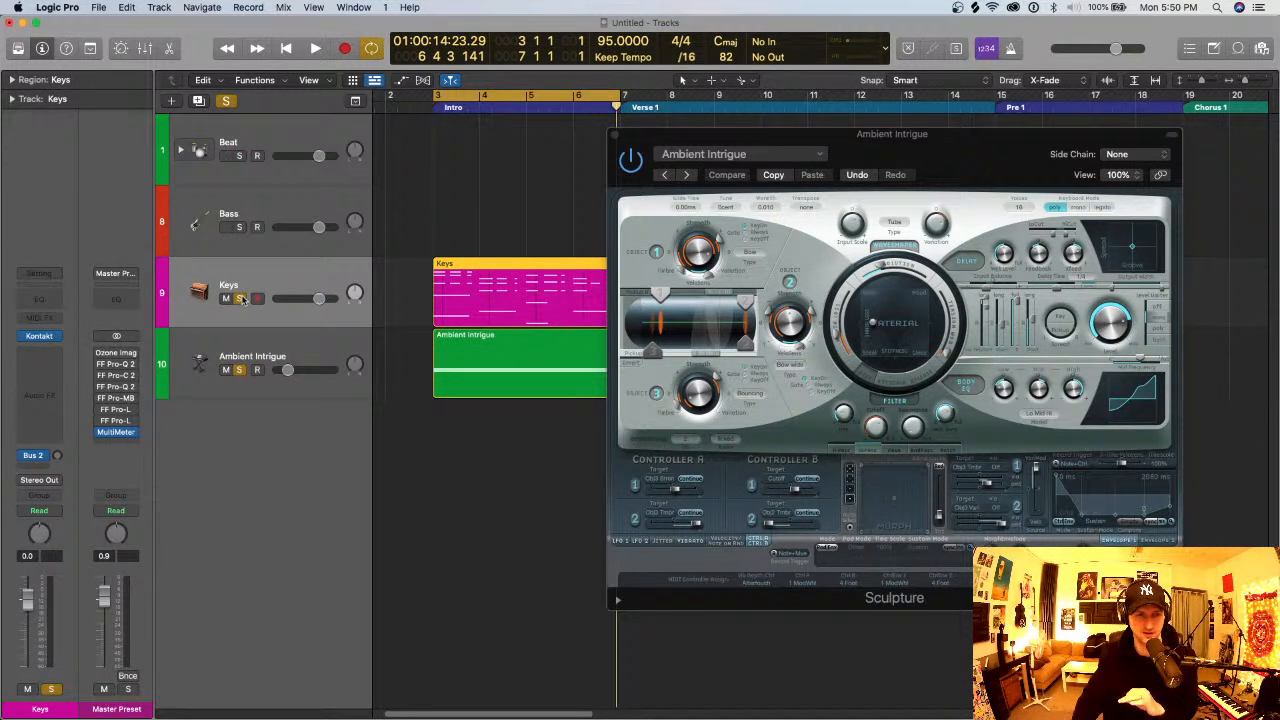
pyautogui.press('space')
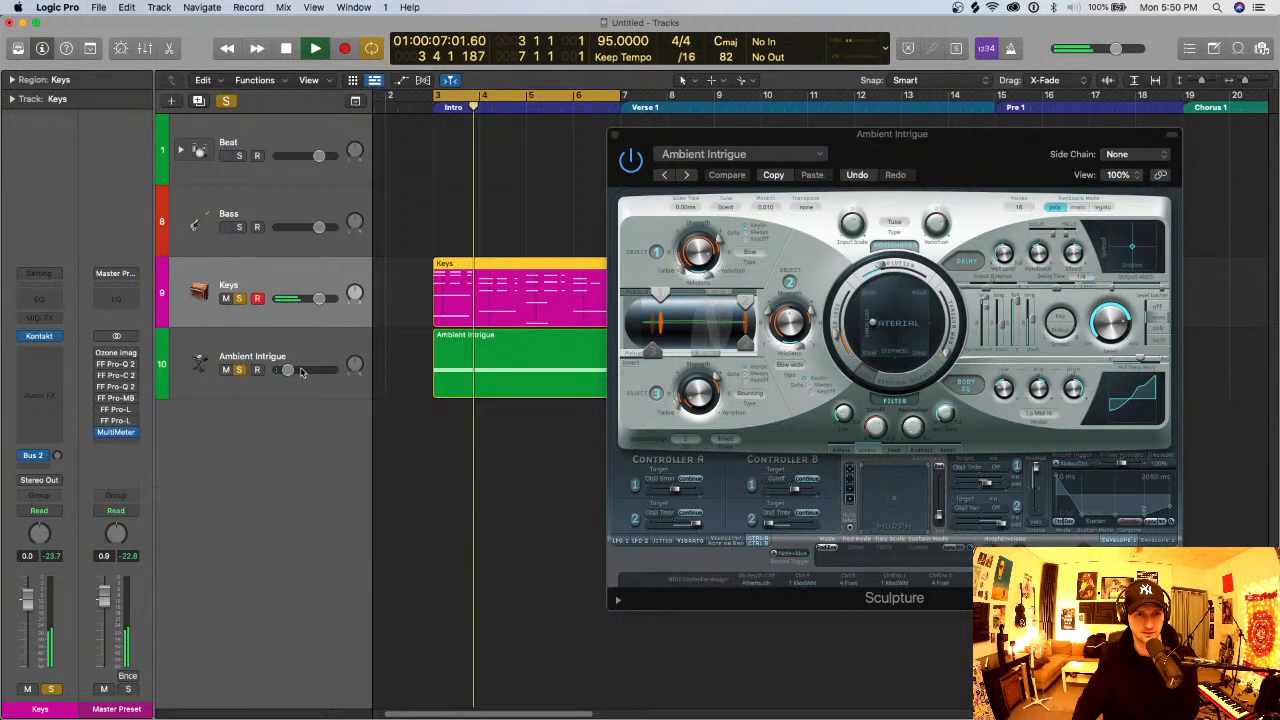
# - Set Keys to 0.1 dB and Ambient Intrigue to -28.5 dB during playback, and close the Sculpture window
pyautogui.moveTo(319, 299); pyautogui.dragTo(320, 299)
pyautogui.moveTo(288, 370); pyautogui.dragTo(281, 370)
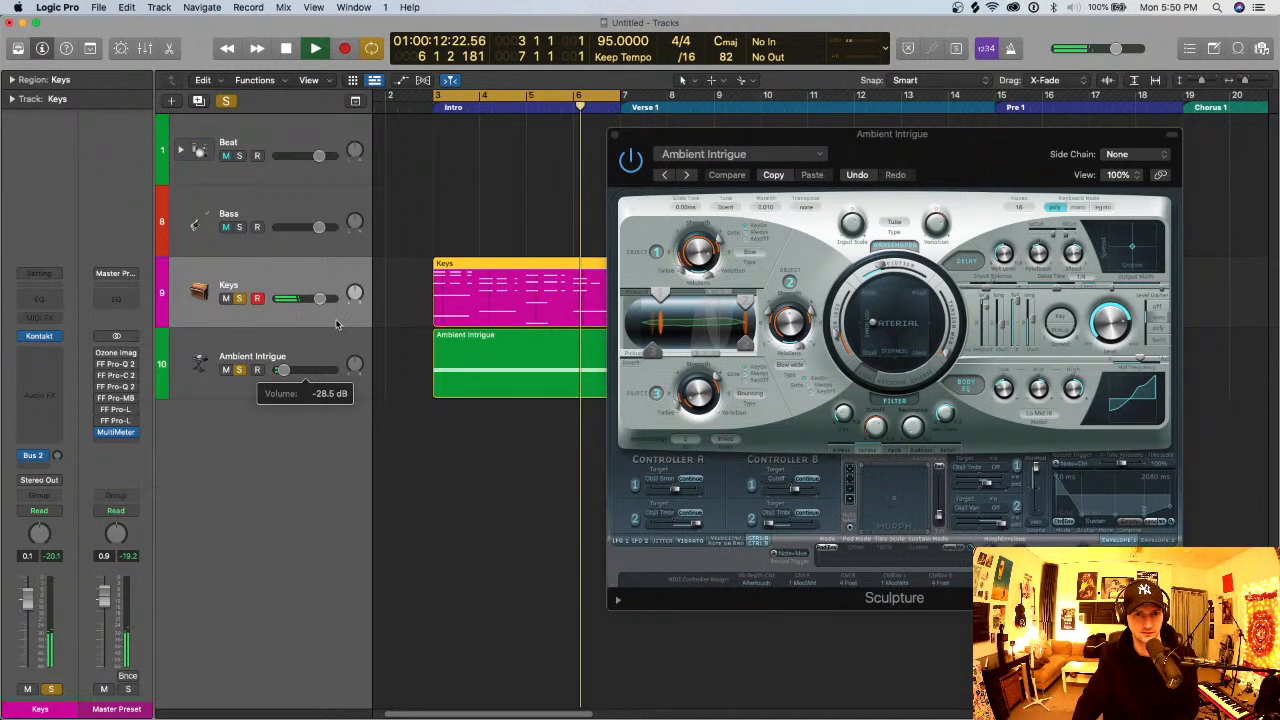
pyautogui.click(613, 140)
pyautogui.click(614, 134)
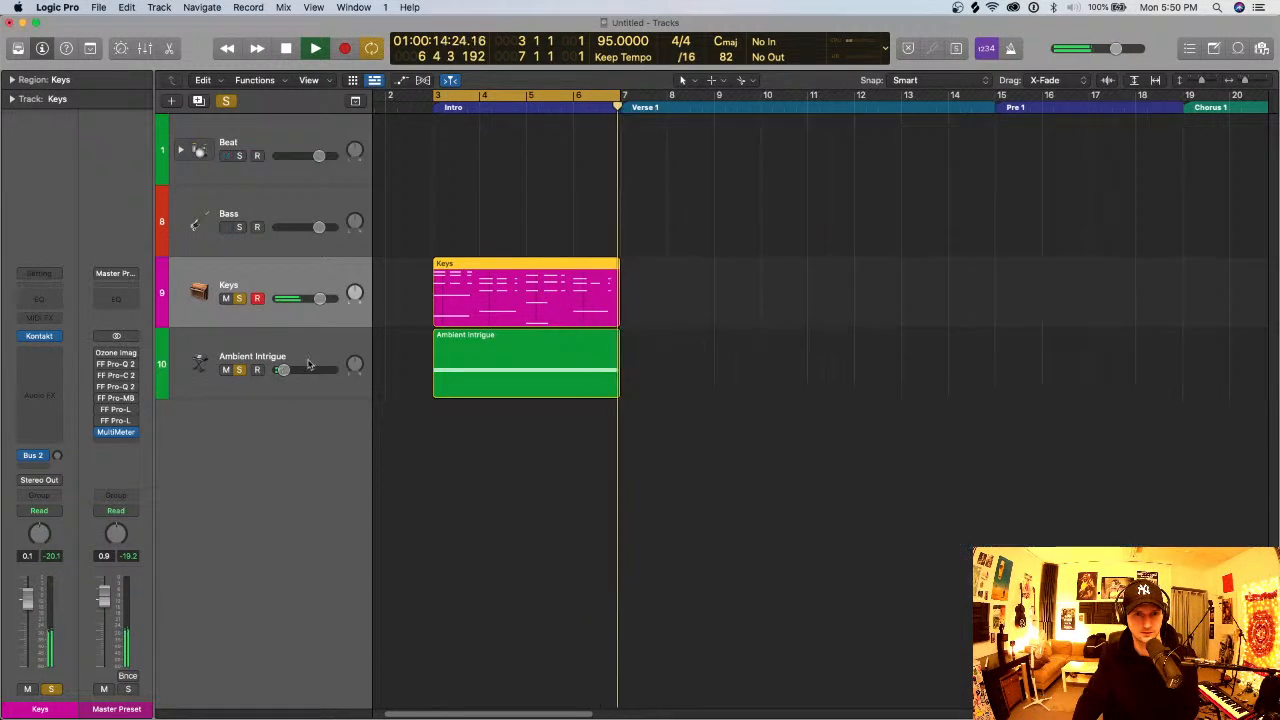
pyautogui.press('space')
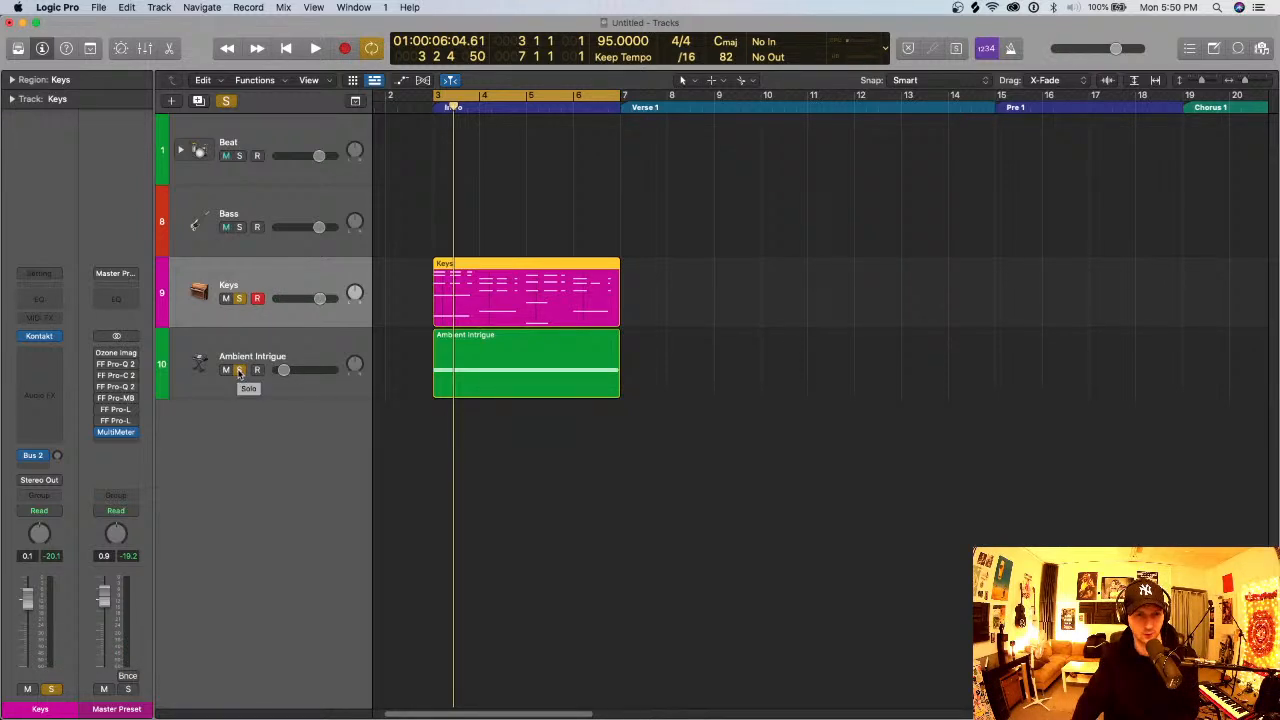
# - Compare the Intro loop with Ambient Intrigue muted and unmuted, and clear all track solos
pyautogui.click(300, 355)
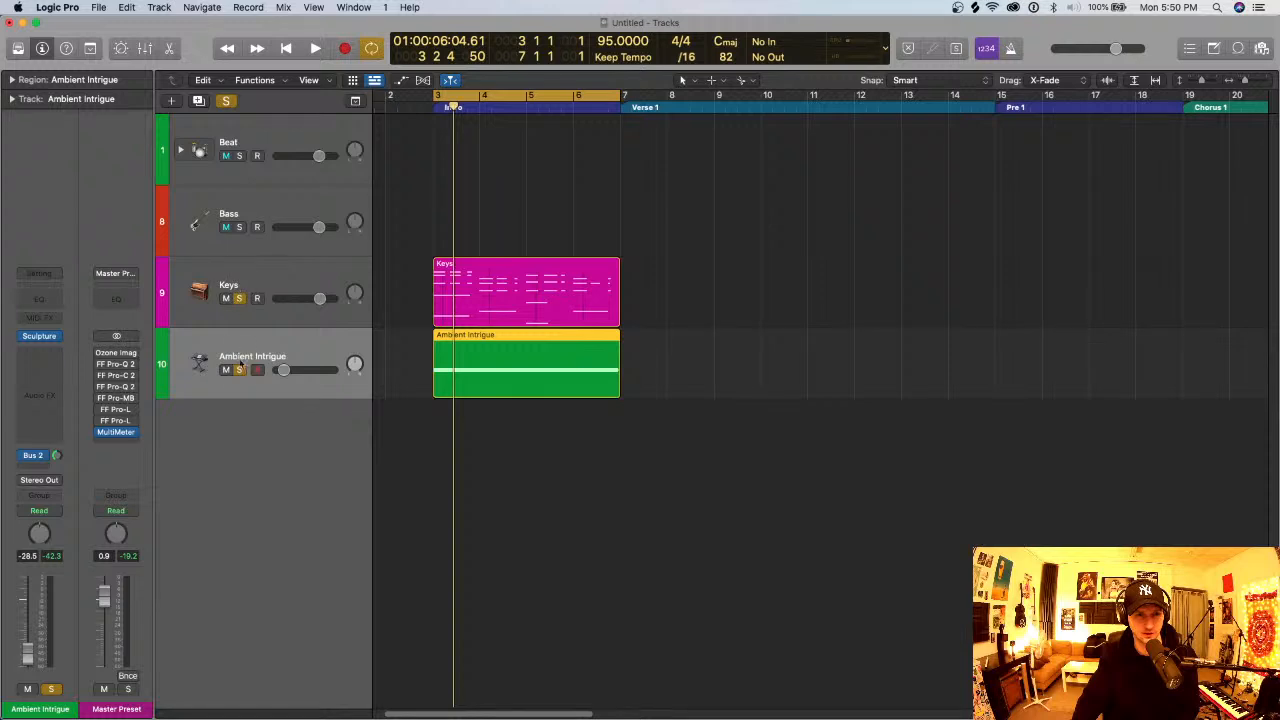
pyautogui.press('space')
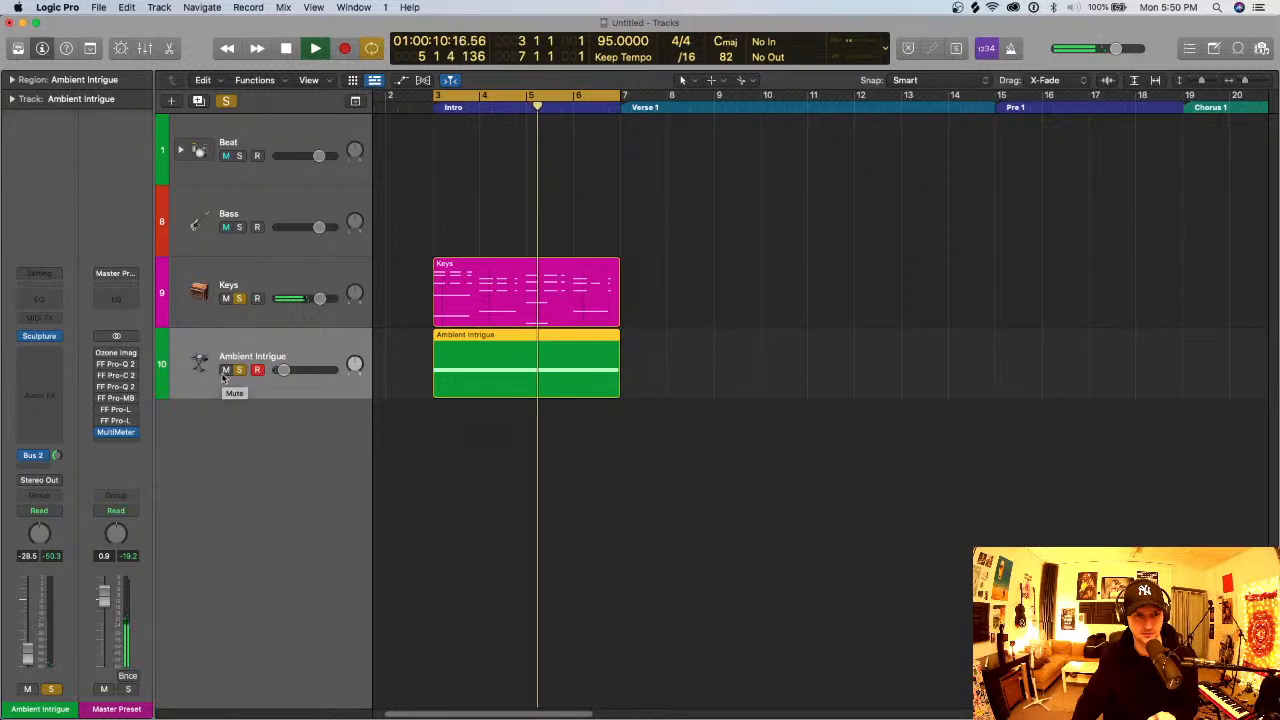
pyautogui.click(225, 370)
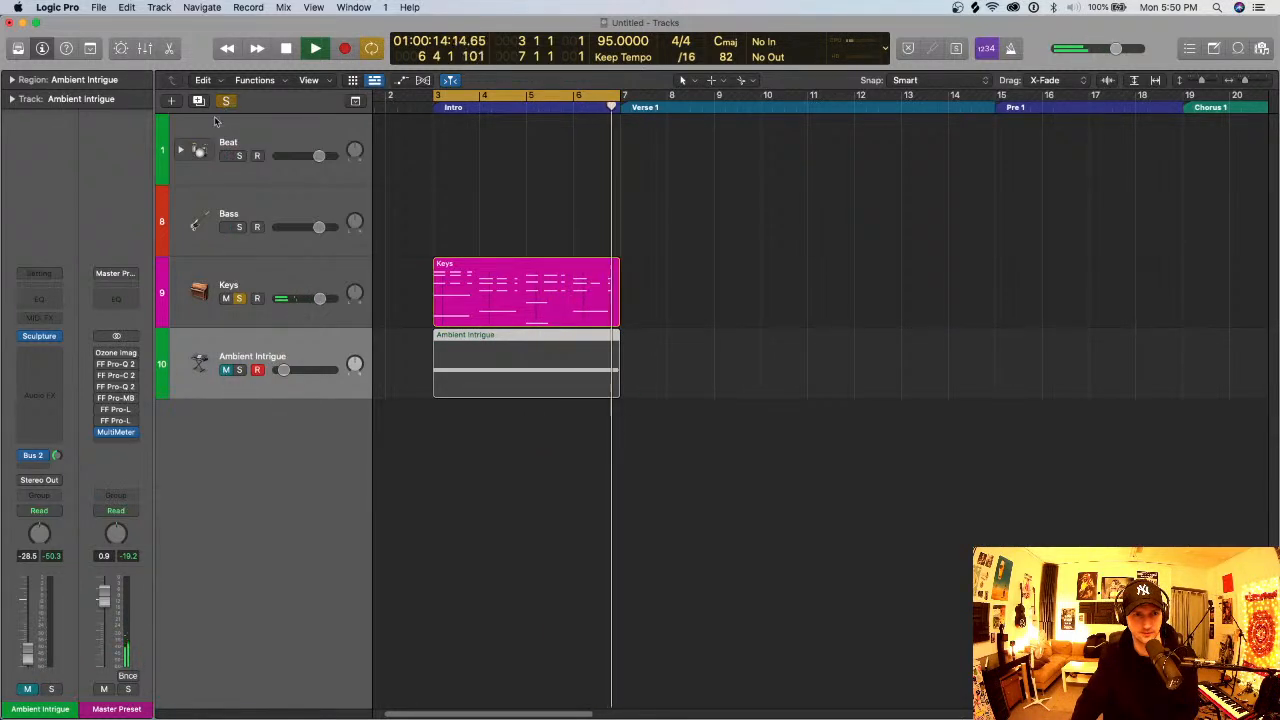
pyautogui.click(226, 370)
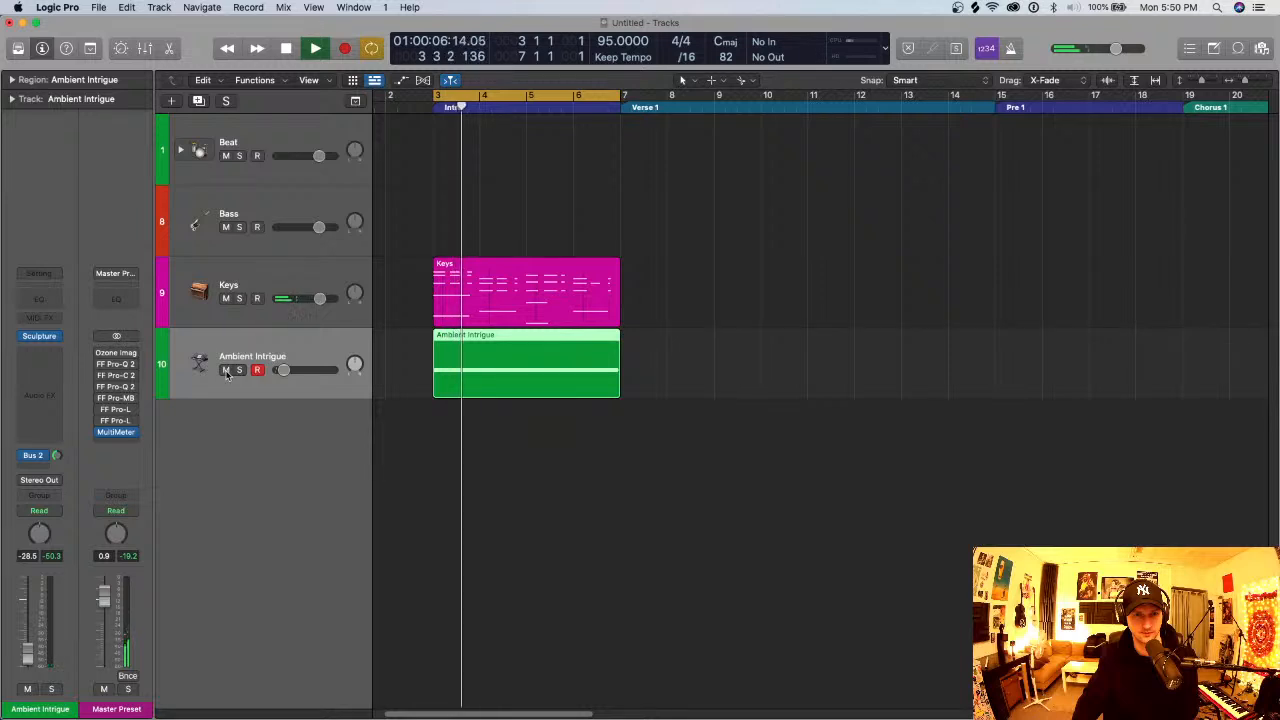
# - Raise the Ambient Intrigue track's volume to -20.0 dB while the Intro loop plays, and stop playback
pyautogui.press('space')
pyautogui.press('space')
pyautogui.moveTo(285, 371); pyautogui.dragTo(288, 370)
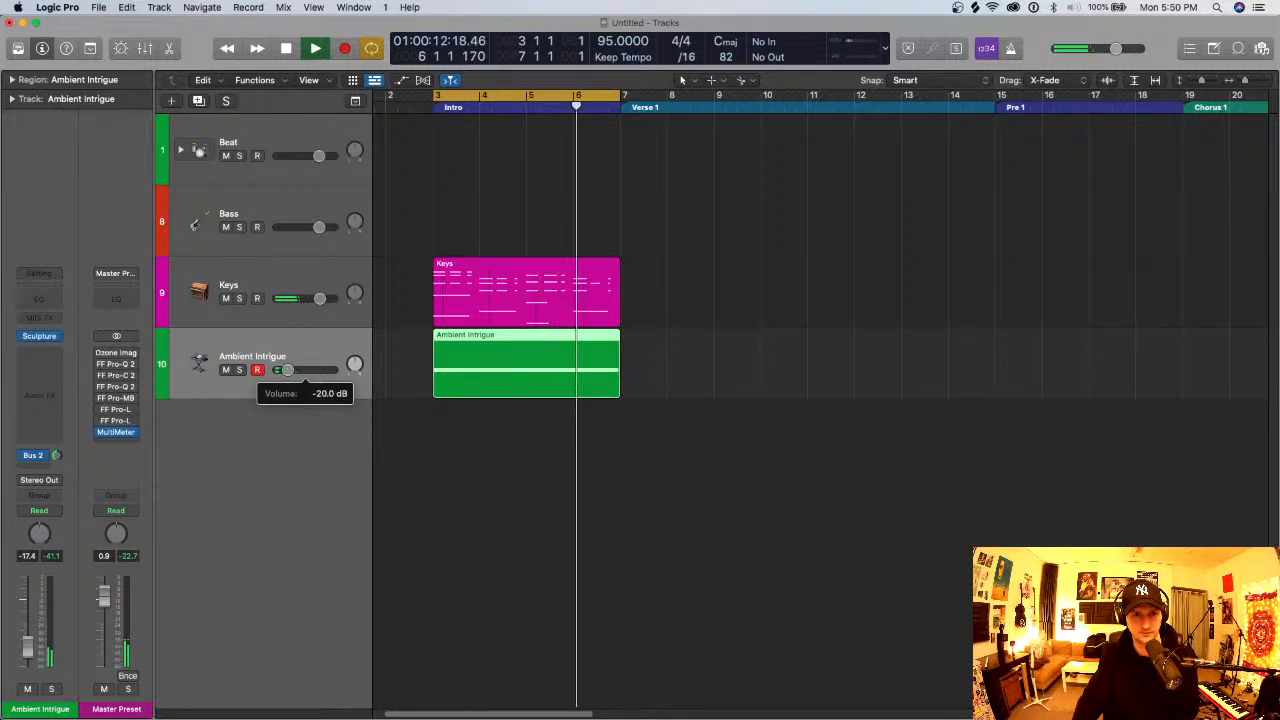
pyautogui.press('space')
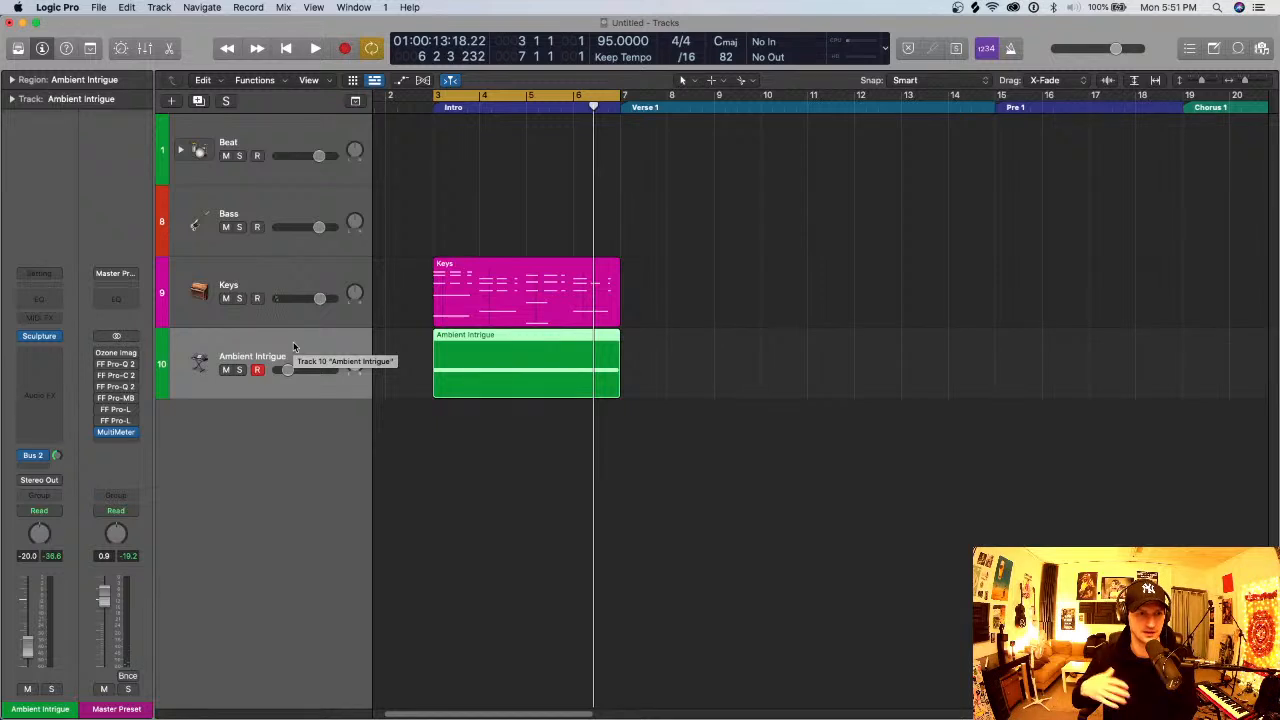
# - Mute Ambient Intrigue during playback, and lower the Keys track's volume to -5.6 dB once the loop is stopped
pyautogui.click(225, 370)
pyautogui.click(225, 370)
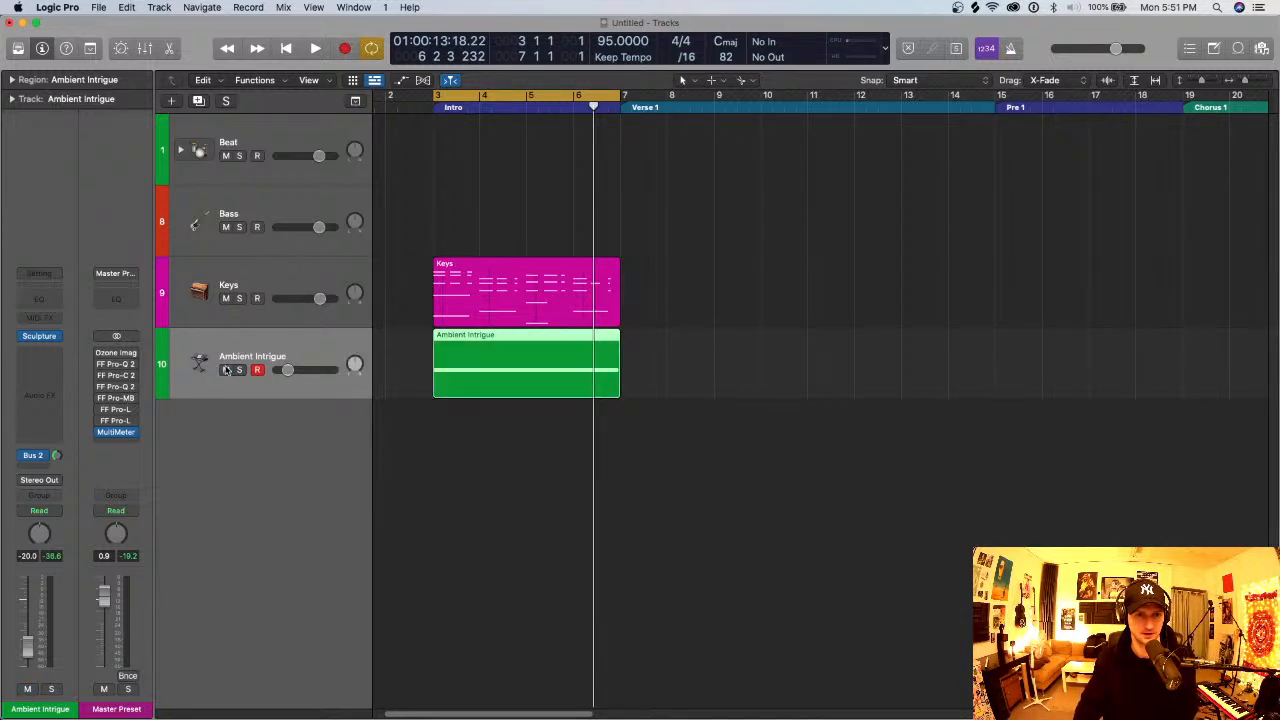
pyautogui.press('space')
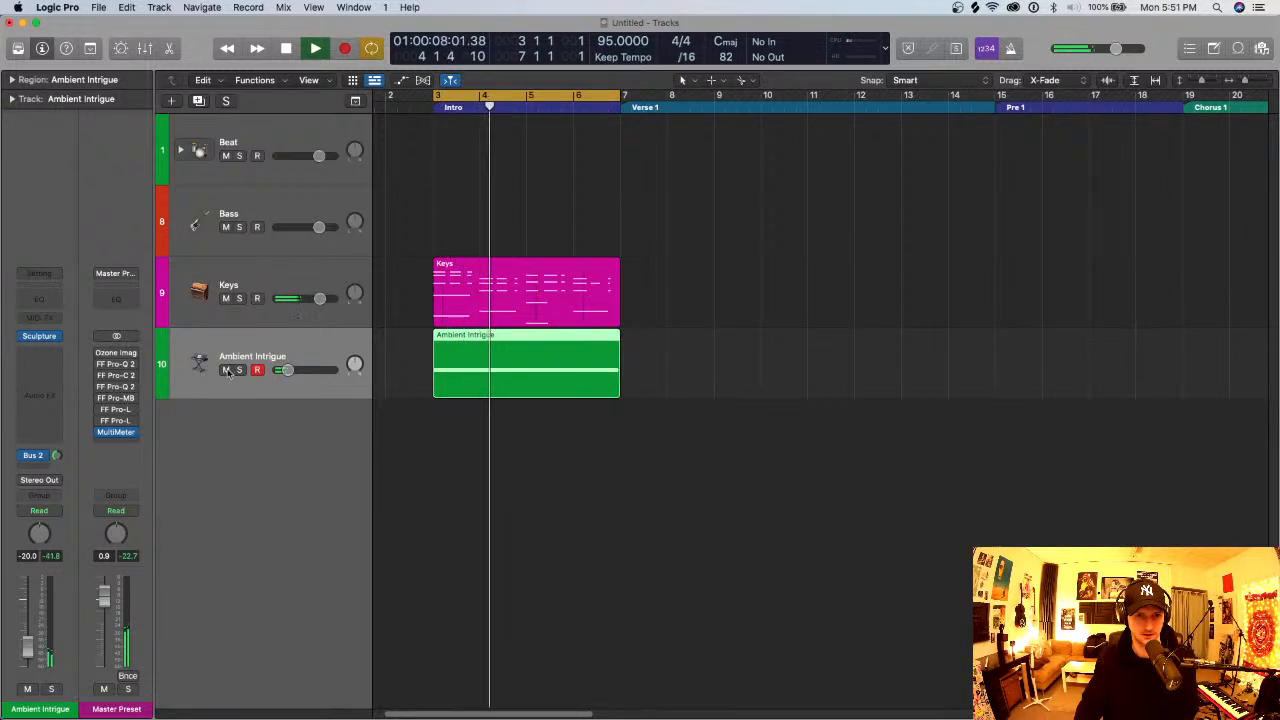
pyautogui.click(226, 371)
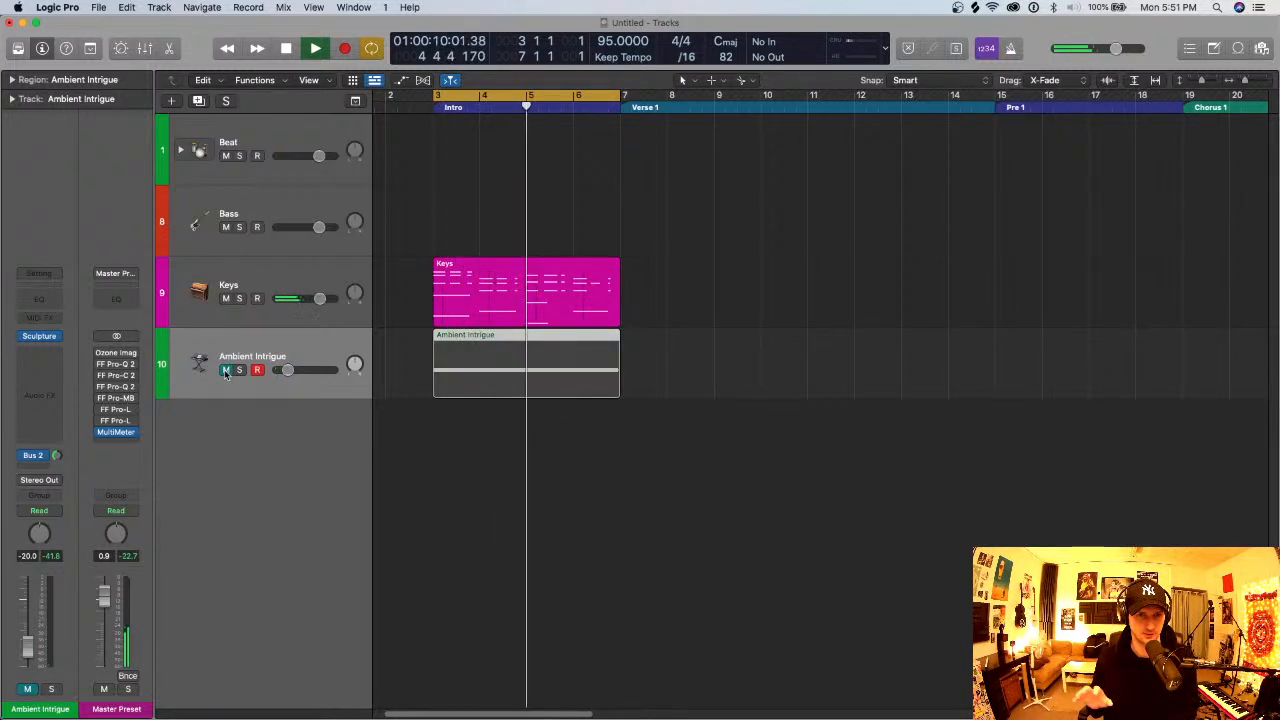
pyautogui.press('space')
pyautogui.moveTo(320, 299); pyautogui.dragTo(305, 299)
pyautogui.click(249, 301)
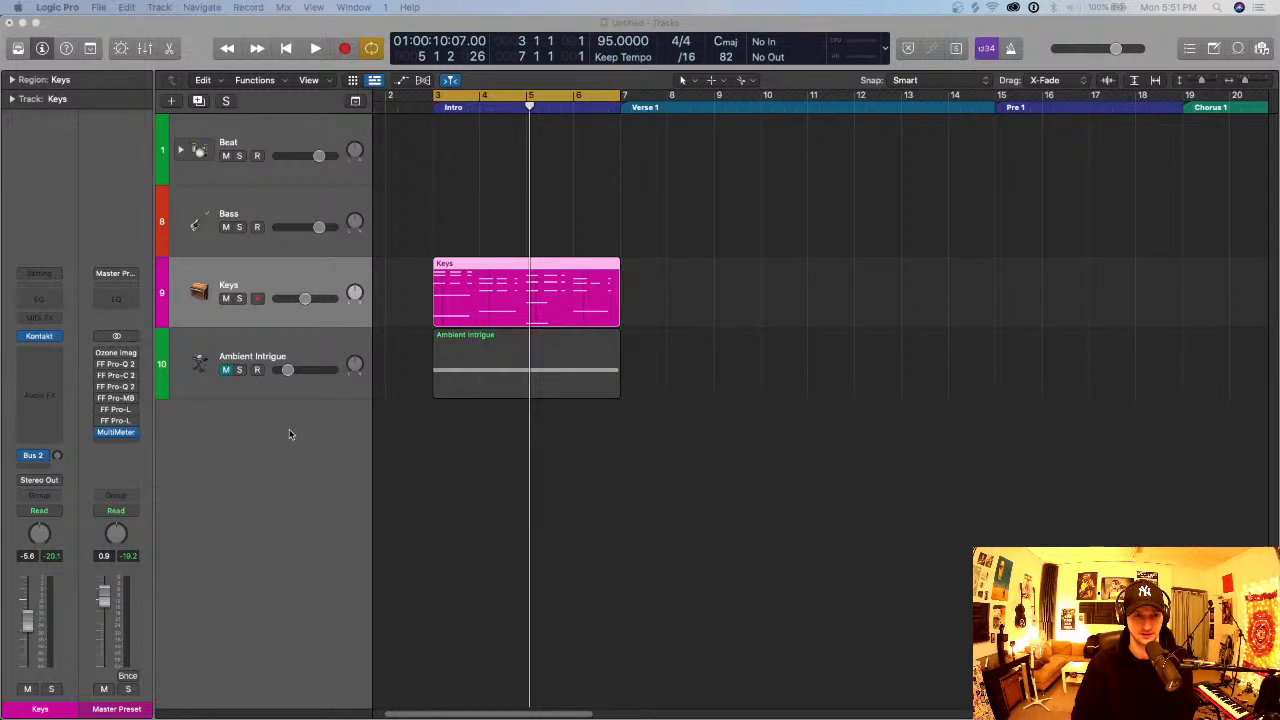
# - Reorder the tracks so that Keys sits directly above Bass
pyautogui.moveTo(296, 279); pyautogui.dragTo(330, 225)
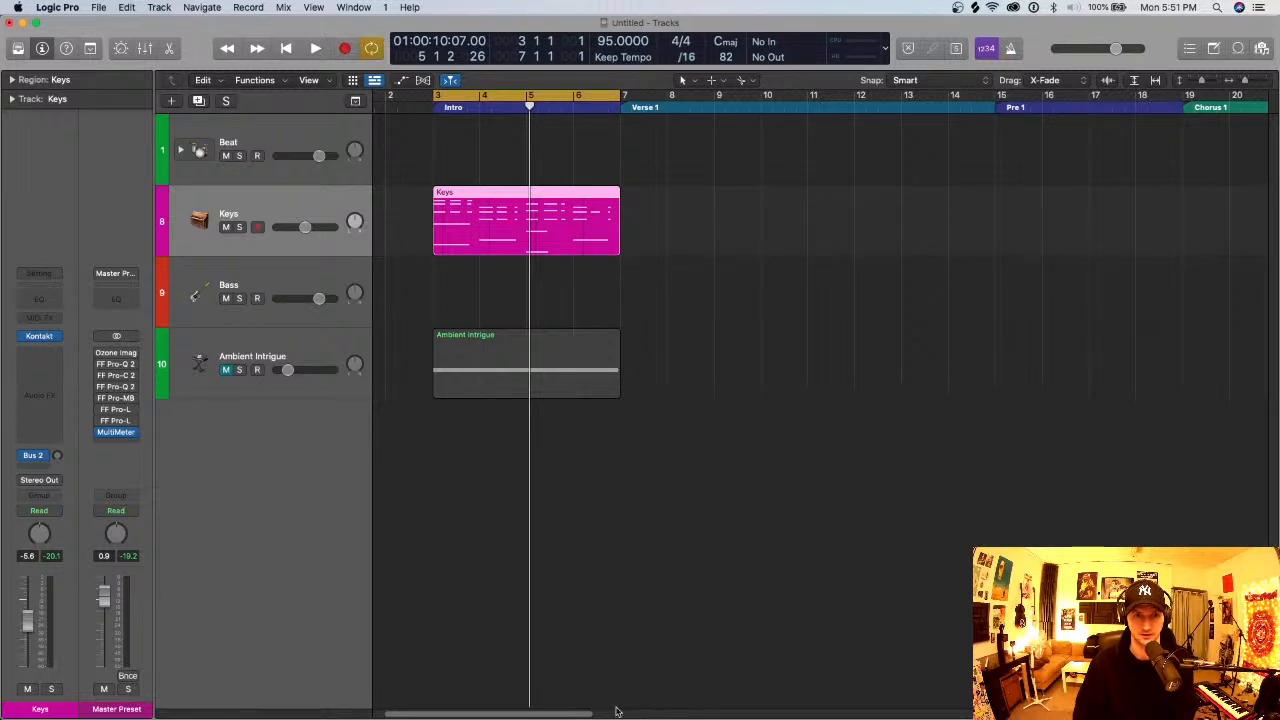
pyautogui.scroll(5, 608, 570)
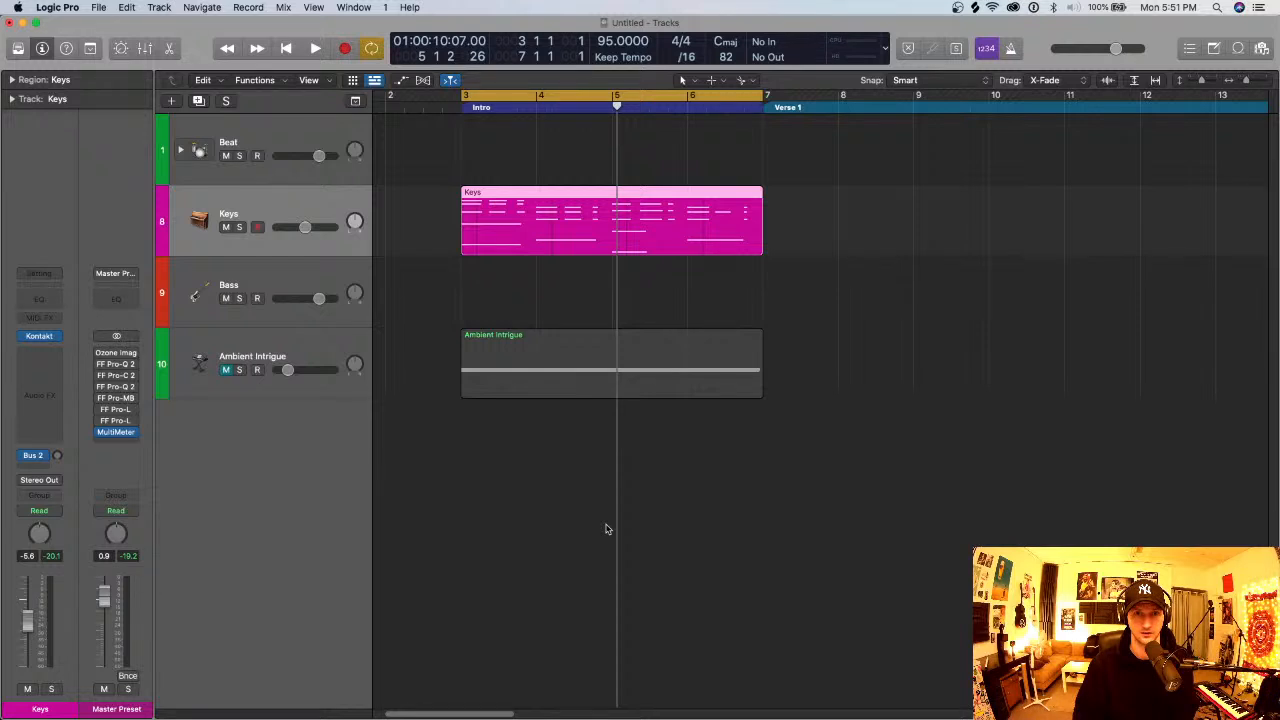
pyautogui.hscroll(-2, 605, 529)
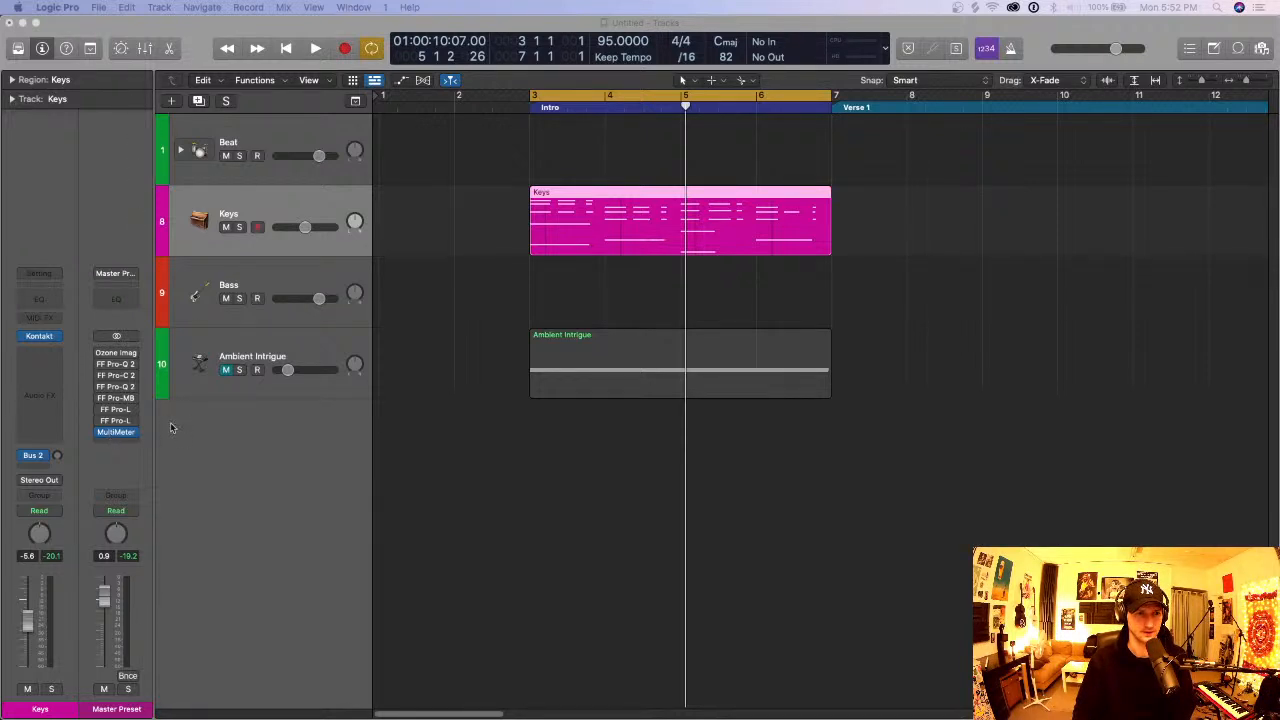
# - Open the master channel's MultiMeter, solo the Ambient Intrigue track and play the Intro loop
pyautogui.click(115, 432)
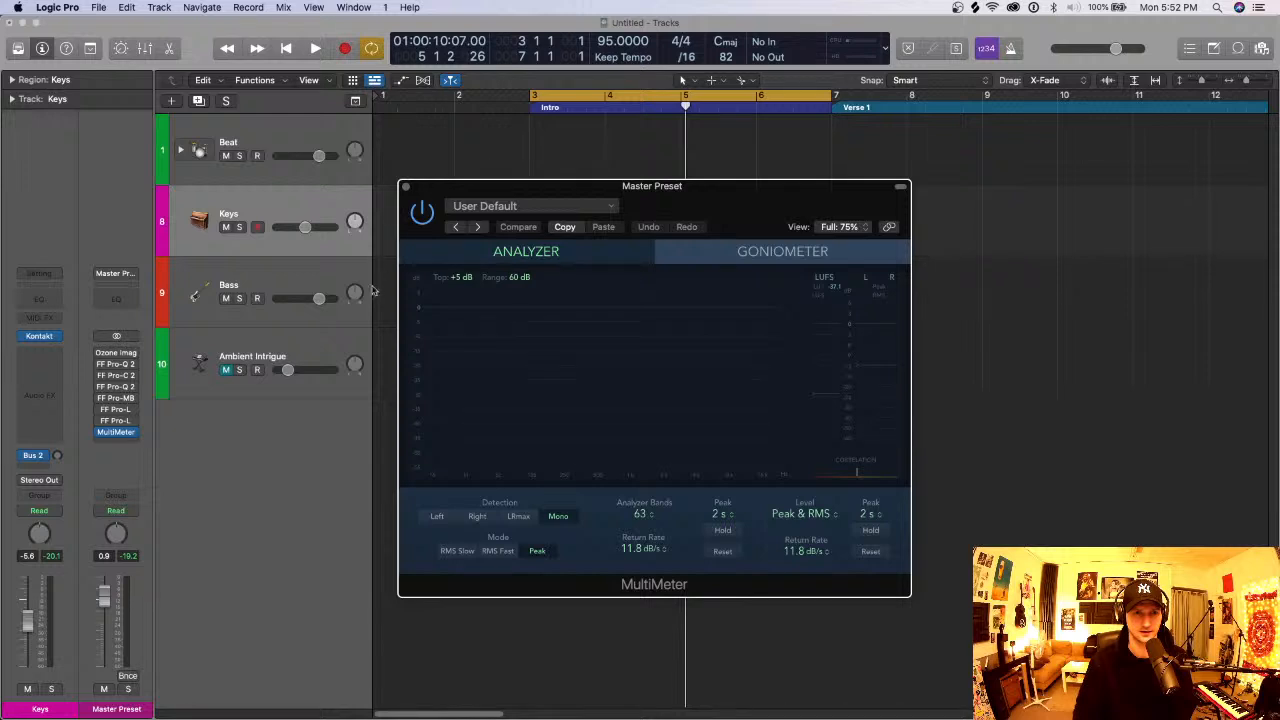
pyautogui.click(238, 370)
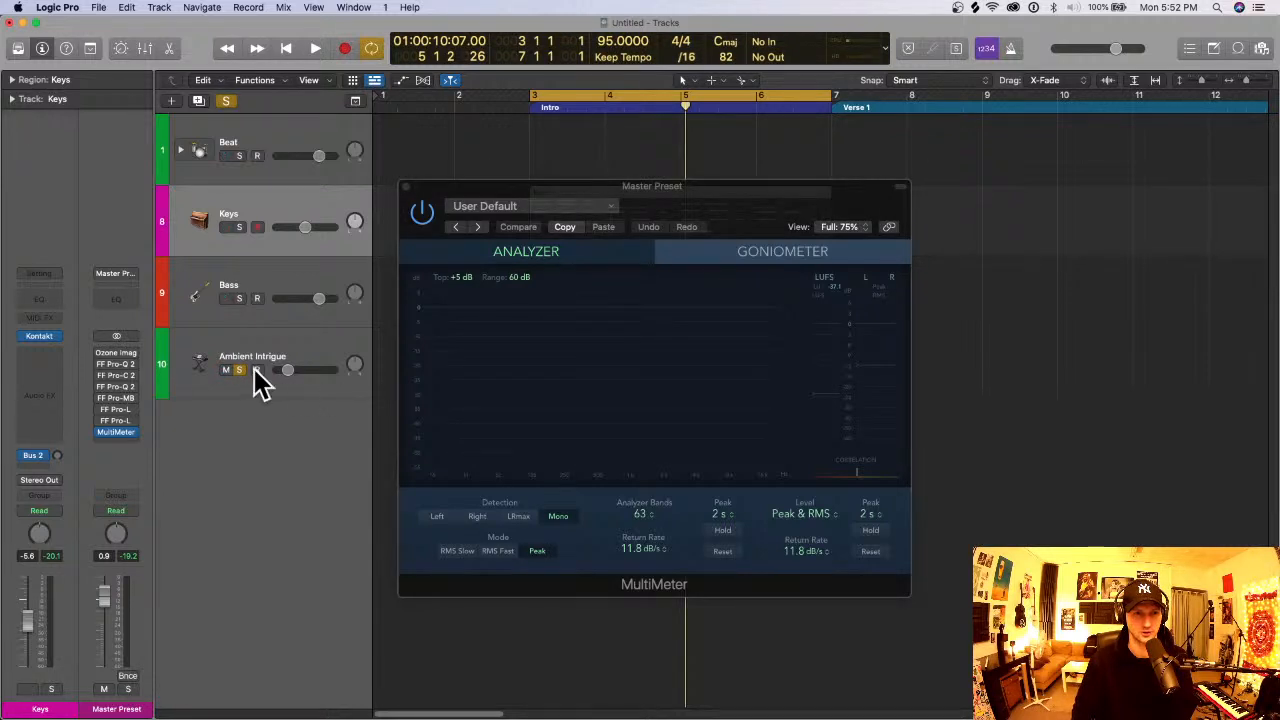
pyautogui.click(340, 360)
pyautogui.press('space')
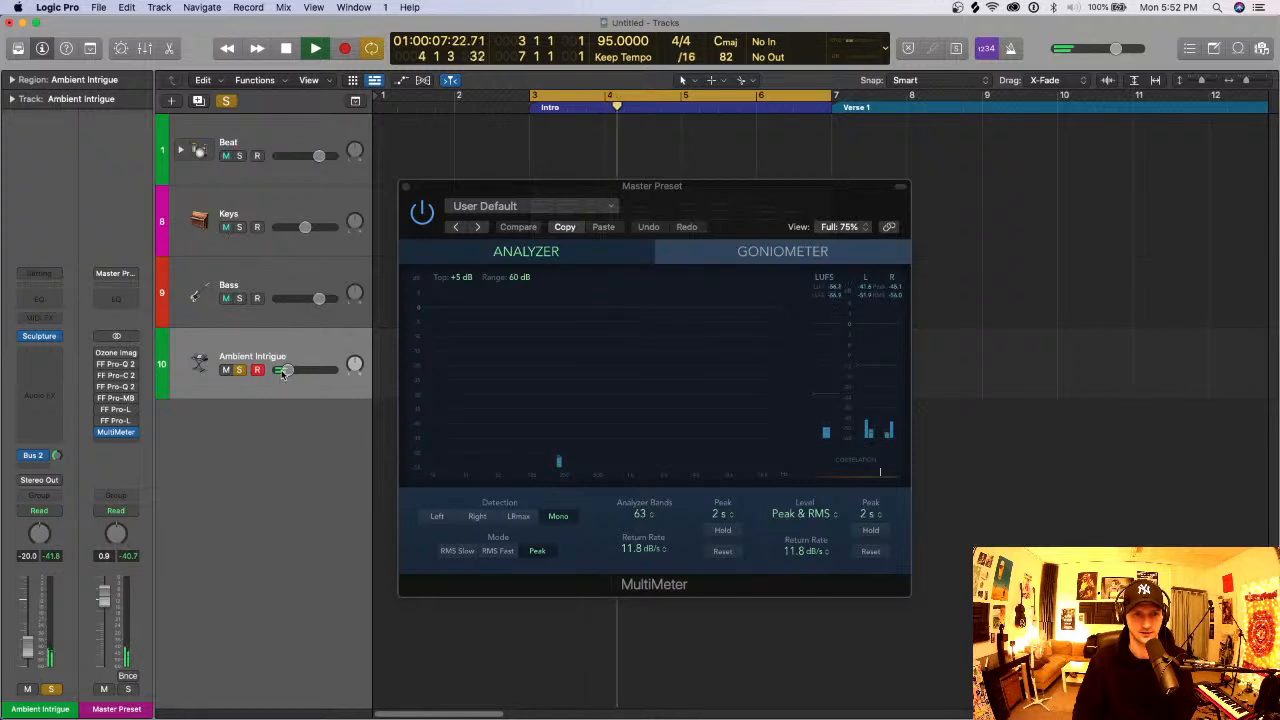
# - Raise Ambient Intrigue's volume to -2.1 dB, examine its frequency spectrum in the analyzer during playback, and stop the loop
pyautogui.moveTo(287, 370); pyautogui.dragTo(352, 385)
pyautogui.press('space')
pyautogui.press('space')
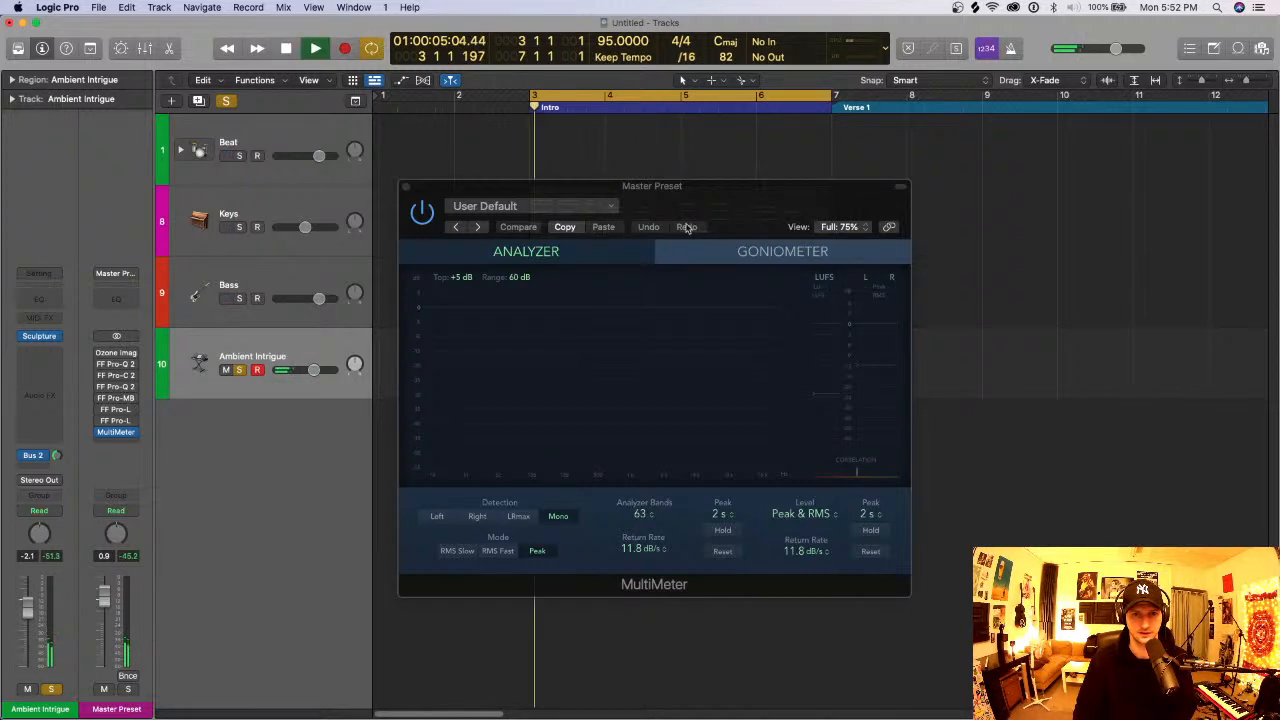
pyautogui.moveTo(740, 198); pyautogui.dragTo(787, 171)
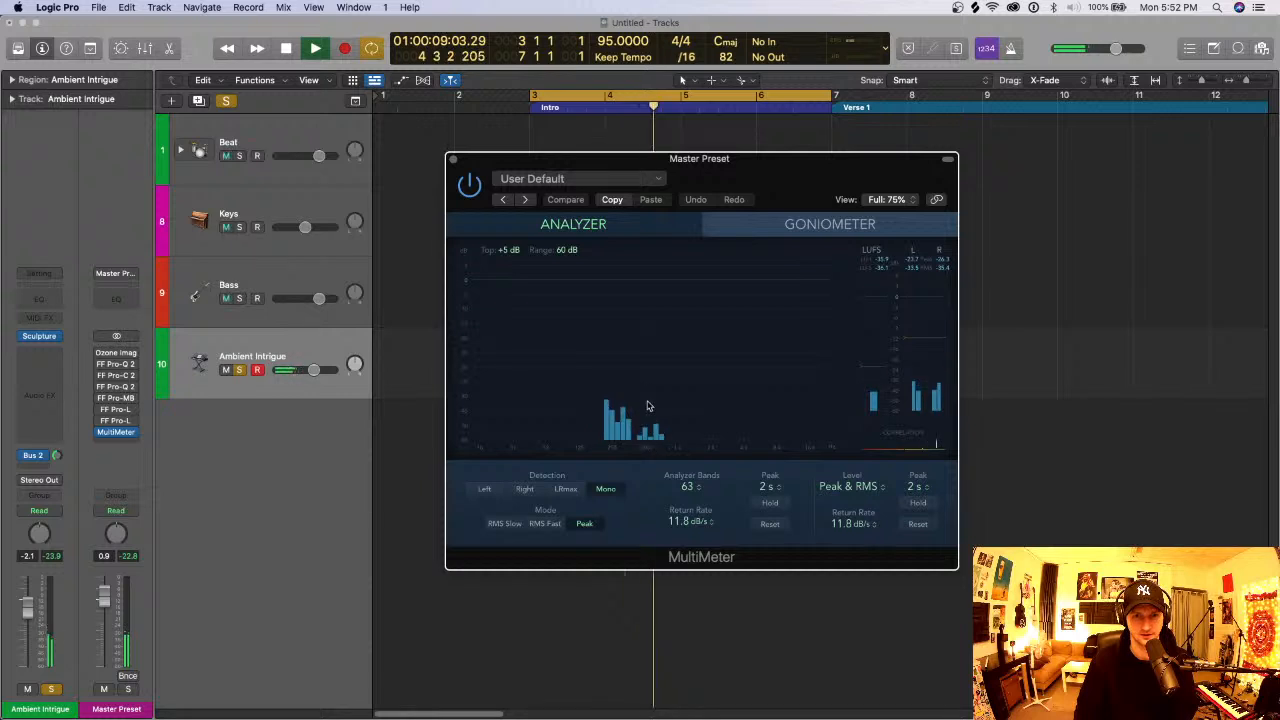
pyautogui.press('space')
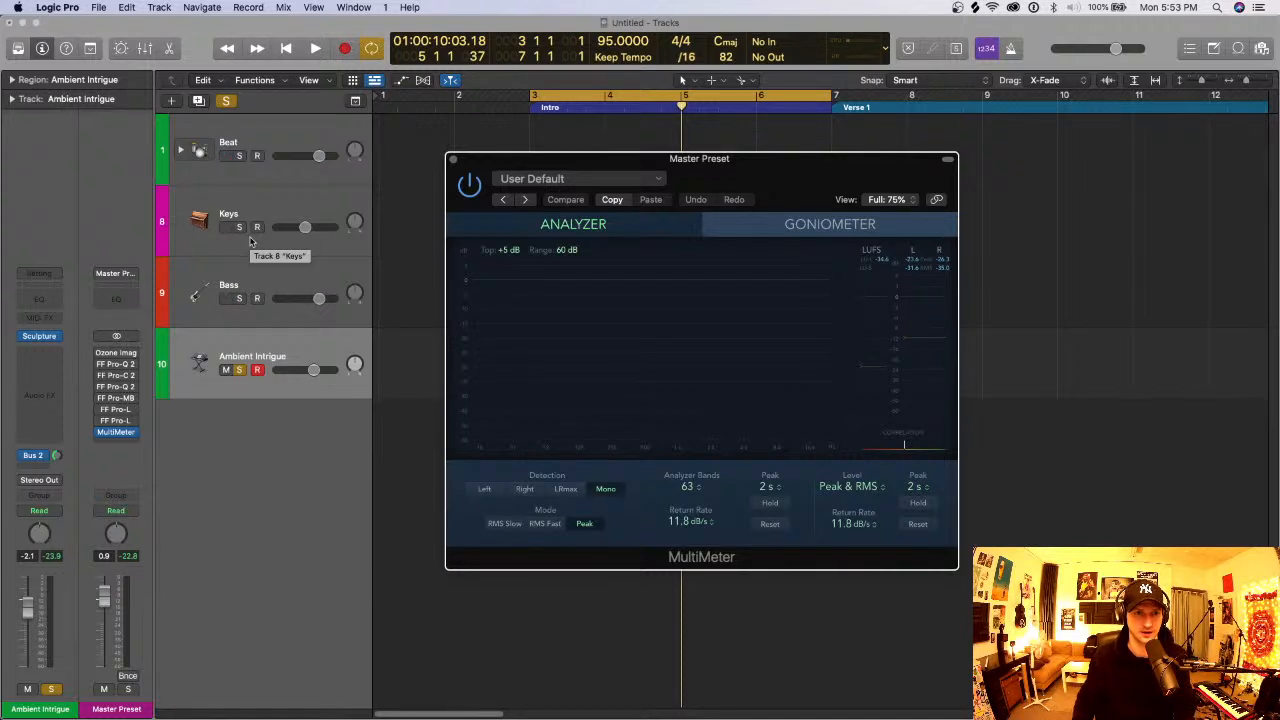
# - Solo Keys as well during playback, set Ambient Intrigue to -11.2 dB and place it above Bass, and close the MultiMeter
pyautogui.click(239, 229)
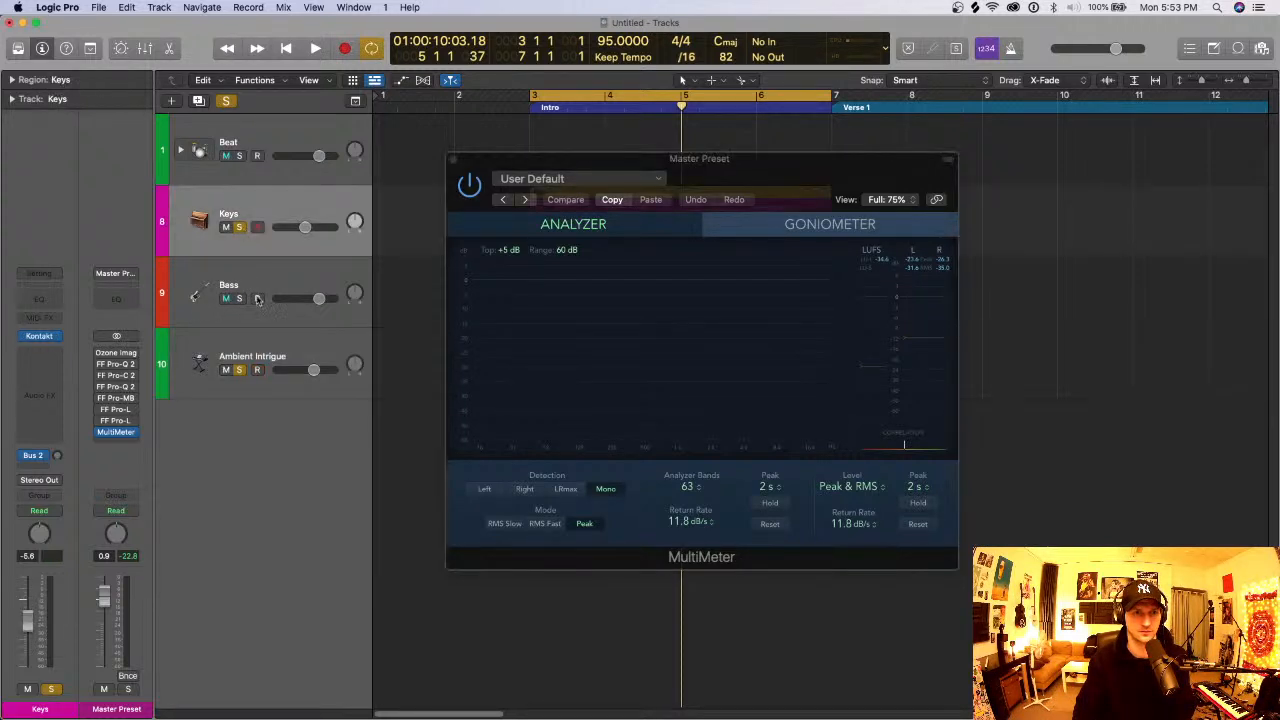
pyautogui.press('space')
pyautogui.click(245, 372)
pyautogui.moveTo(313, 370); pyautogui.dragTo(323, 288)
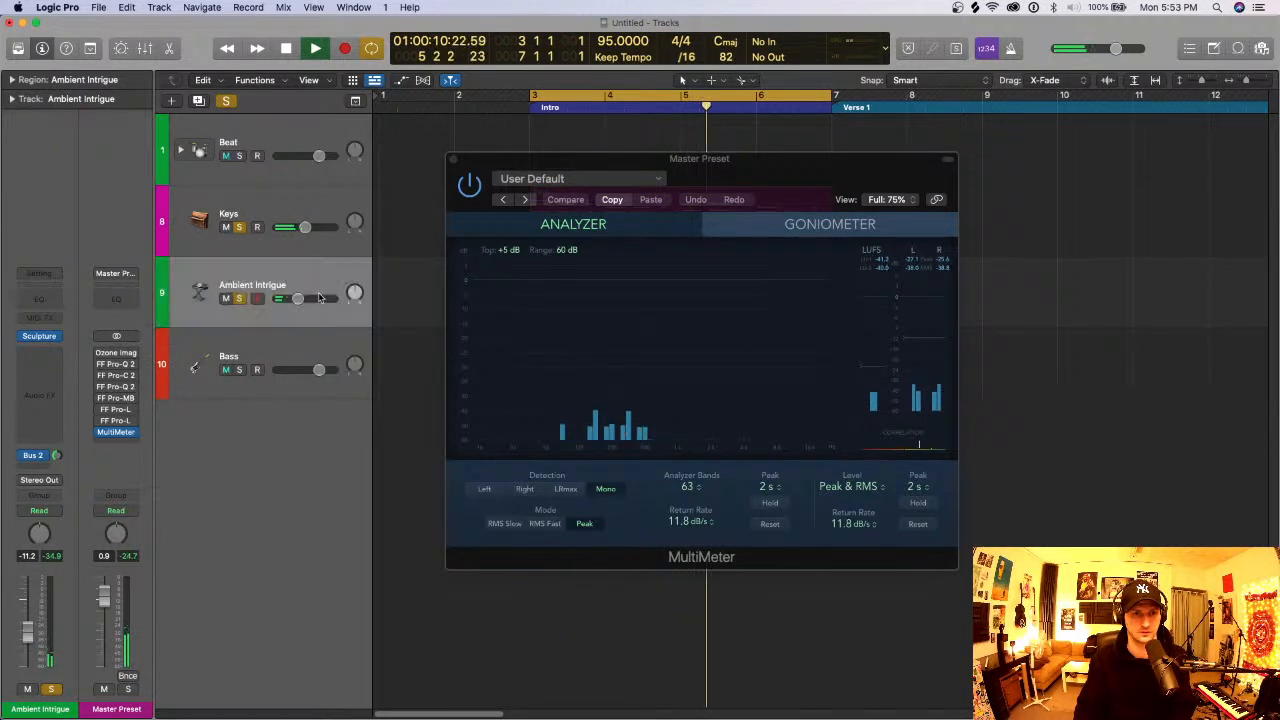
pyautogui.click(455, 158)
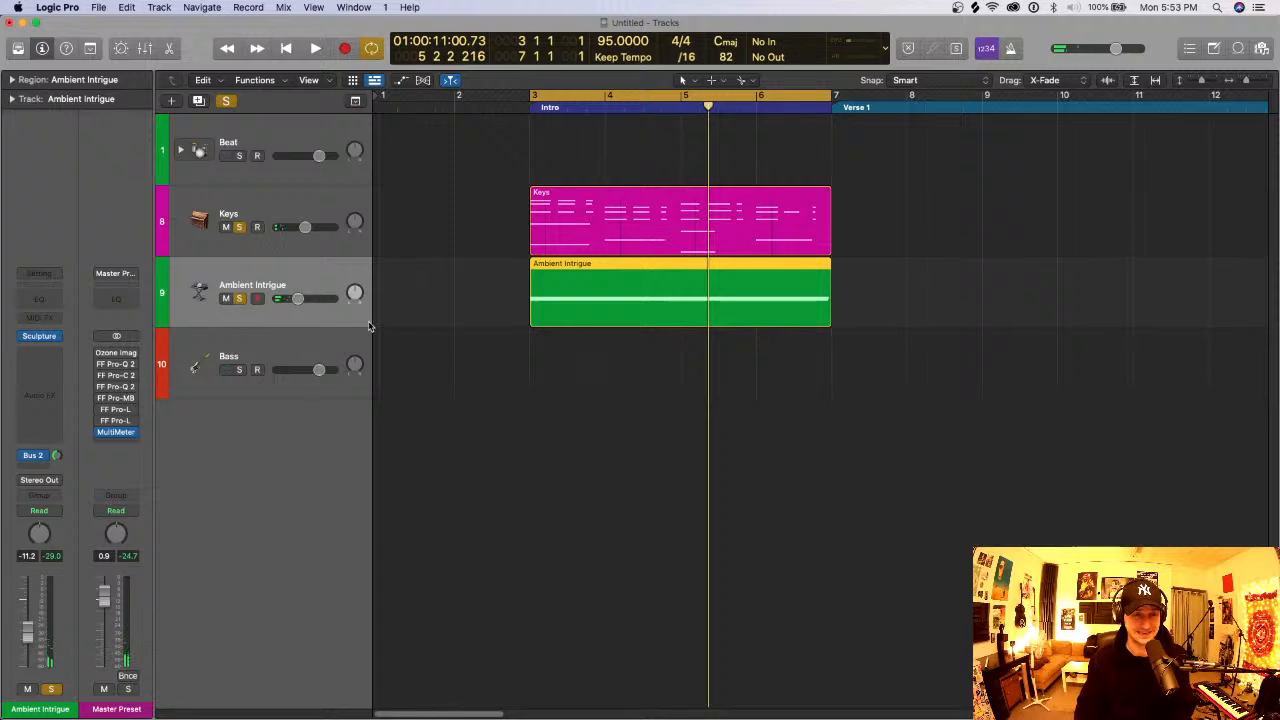
# - Open the Ambient Intrigue region in the Piano Roll and delete the chord's two upper notes, keeping only the A2 note
pyautogui.doubleClick(688, 305)
pyautogui.scroll(-5, 617, 437)
pyautogui.scroll(6, 497, 491)
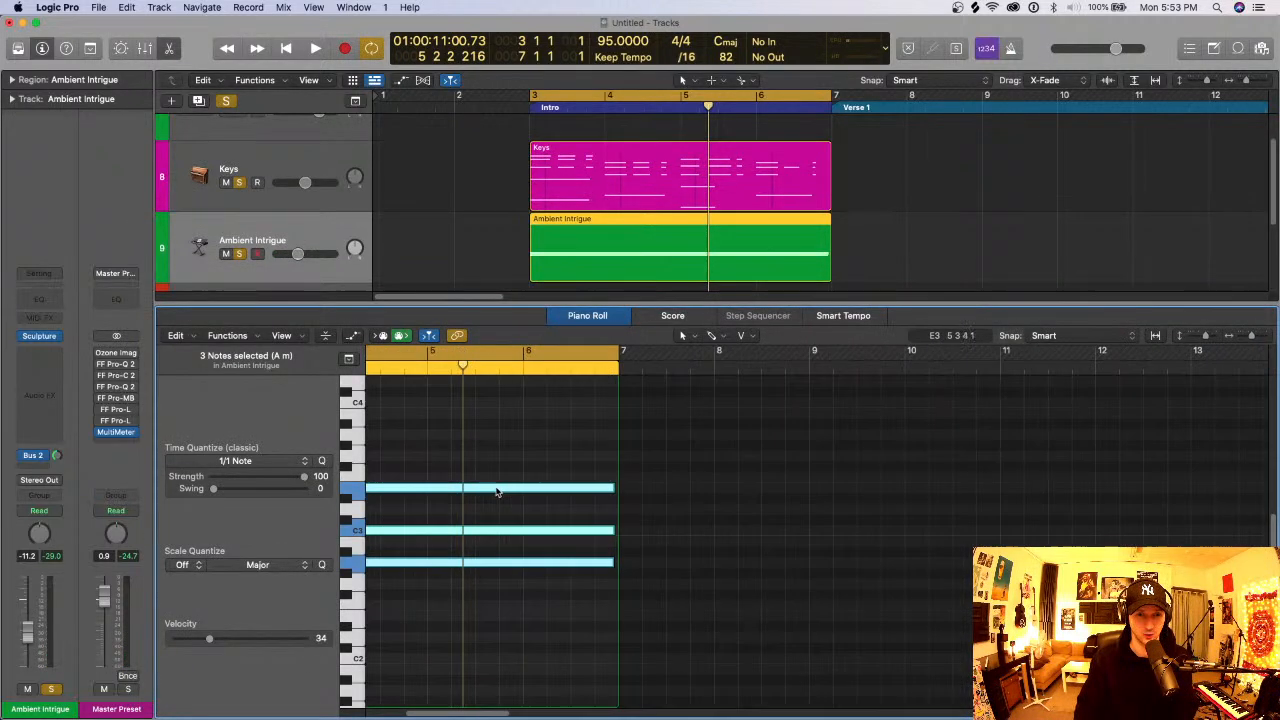
pyautogui.hscroll(-4, 602, 557)
pyautogui.hscroll(-2, 602, 557)
pyautogui.click(602, 555)
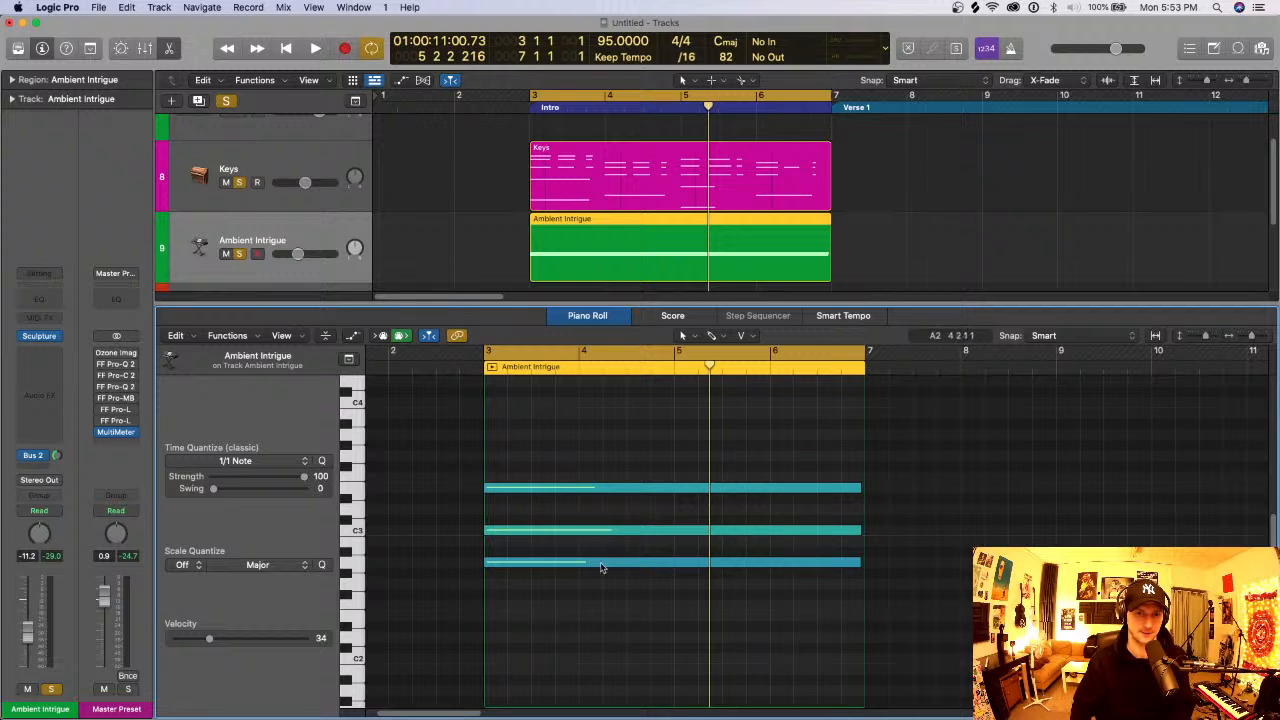
pyautogui.moveTo(597, 657); pyautogui.dragTo(581, 462)
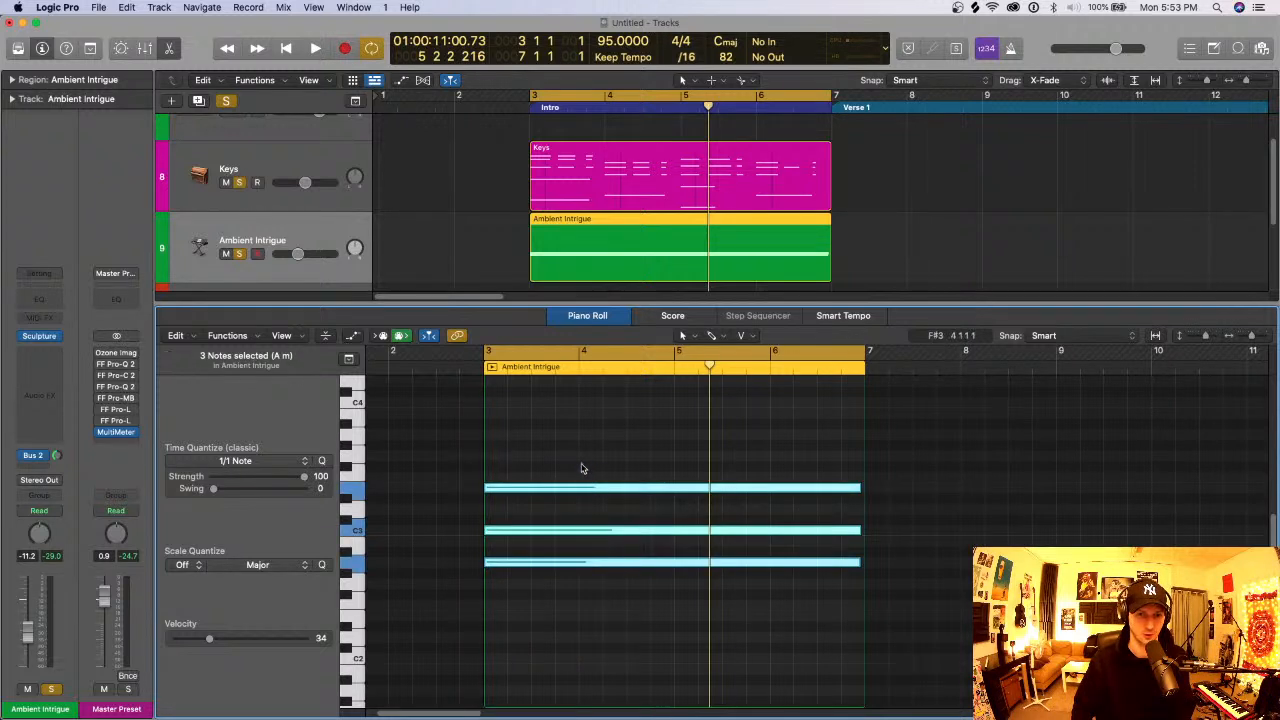
pyautogui.click(558, 548)
pyautogui.moveTo(561, 557); pyautogui.dragTo(563, 465)
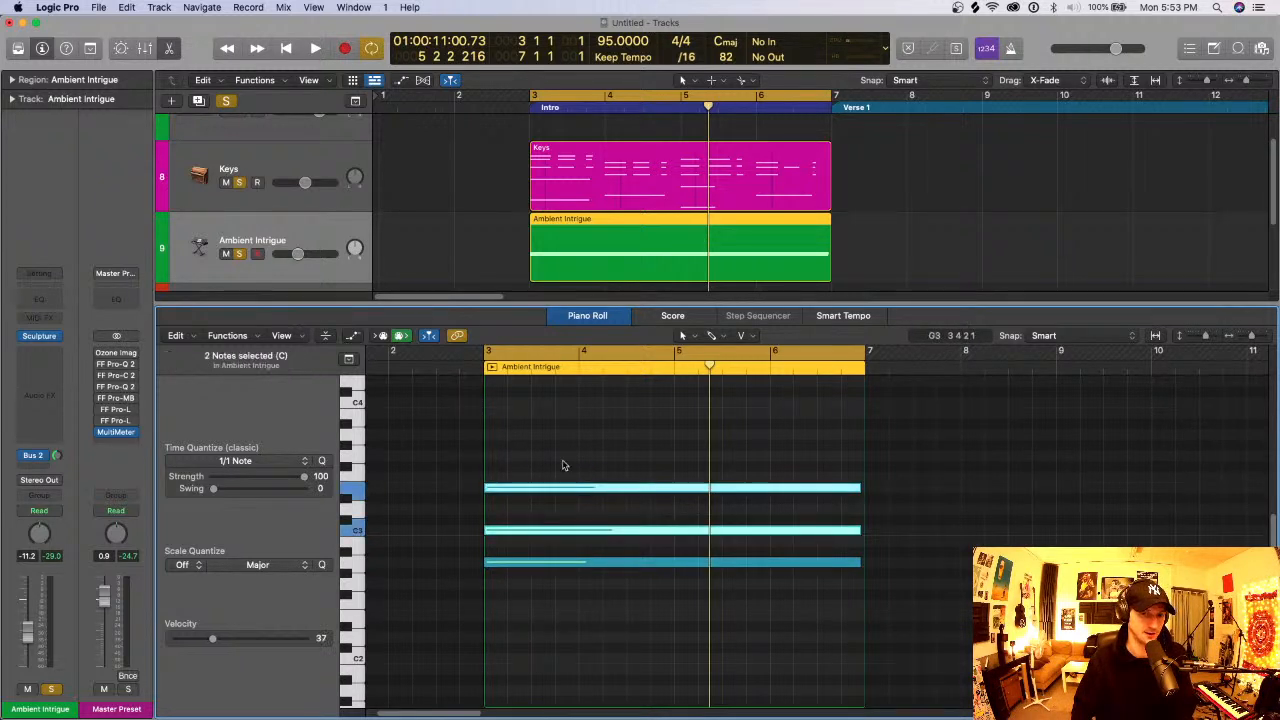
pyautogui.press('Delete')
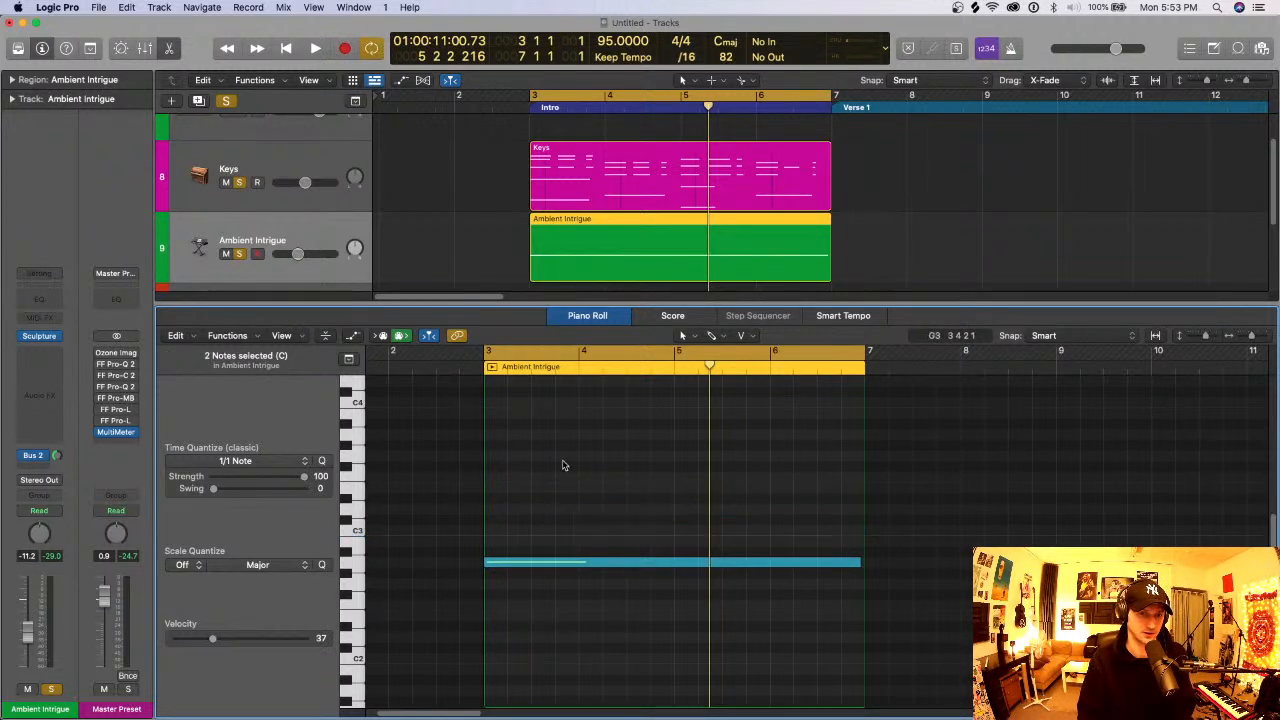
# - Try the remaining A2 note at velocity 40 and return it to 34
pyautogui.click(537, 563)
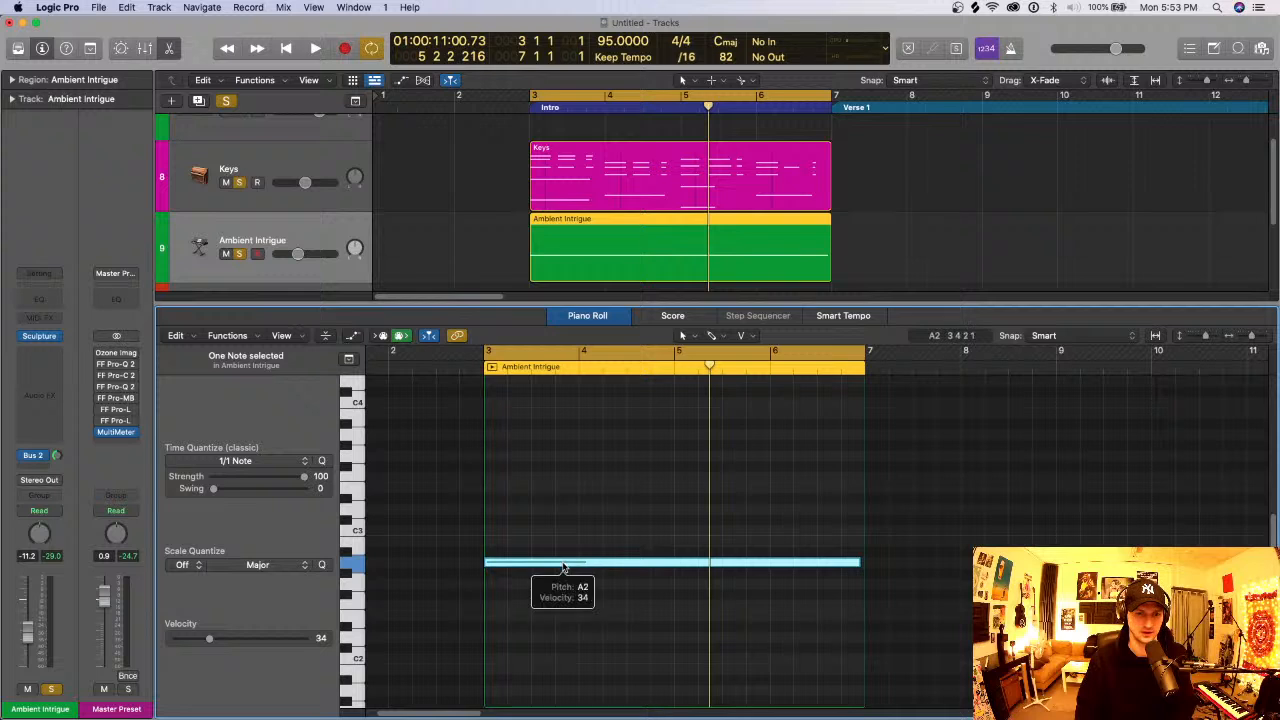
pyautogui.moveTo(563, 567); pyautogui.dragTo(564, 556)
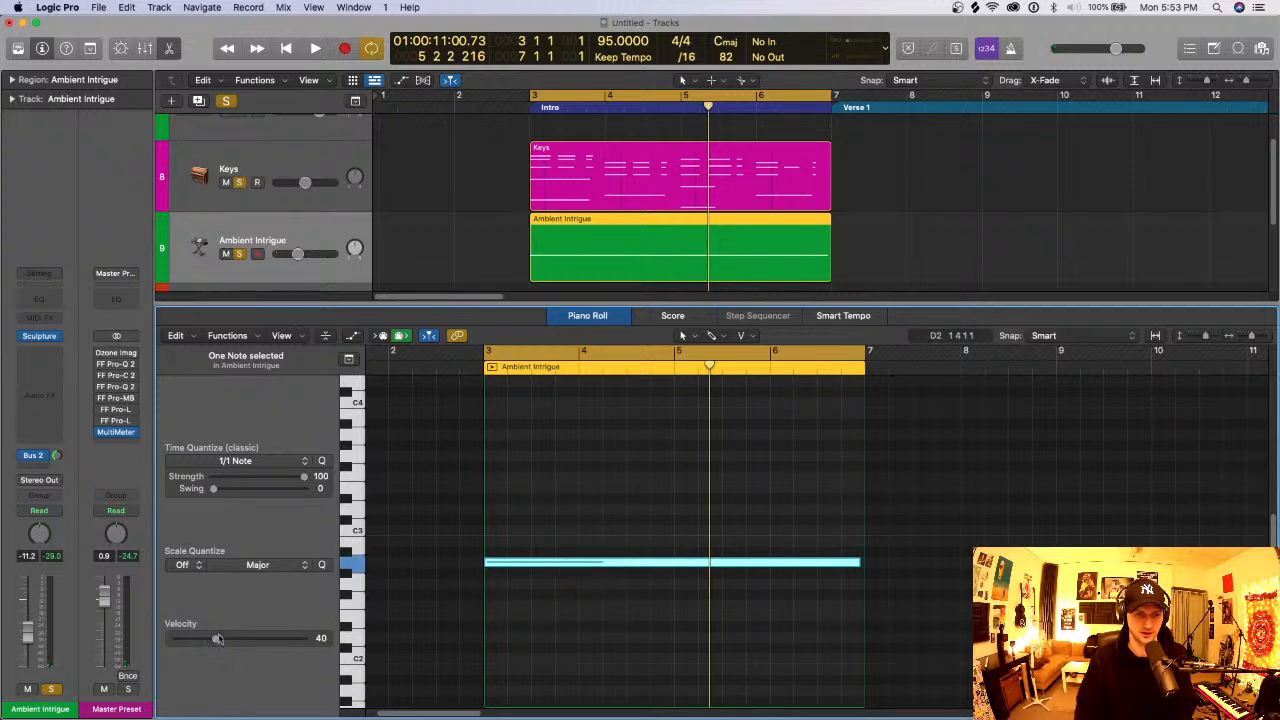
pyautogui.moveTo(218, 641)
pyautogui.mouseDown()
pyautogui.moveTo(252, 643)
pyautogui.moveTo(209, 644)
pyautogui.mouseUp()
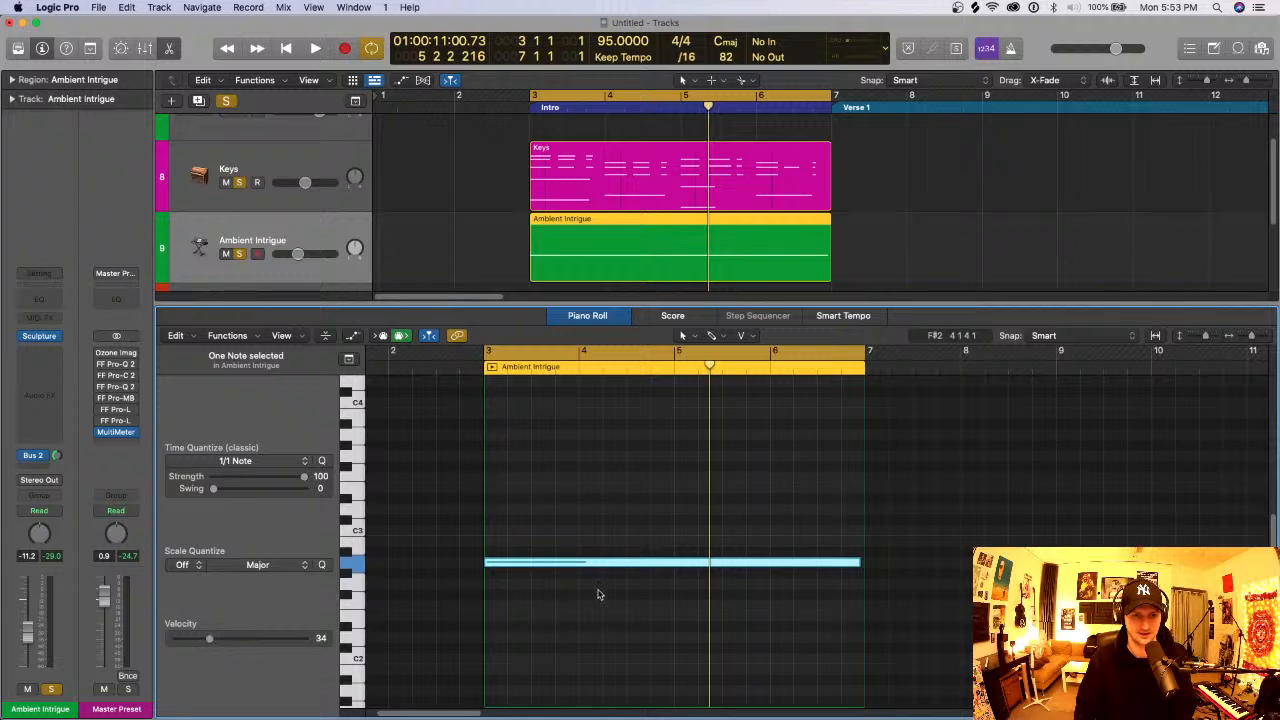
# - Open Ambient Intrigue's Sculpture instrument and raise the track's volume to -3.2 dB
pyautogui.click(37, 338)
pyautogui.moveTo(299, 255); pyautogui.dragTo(312, 255)
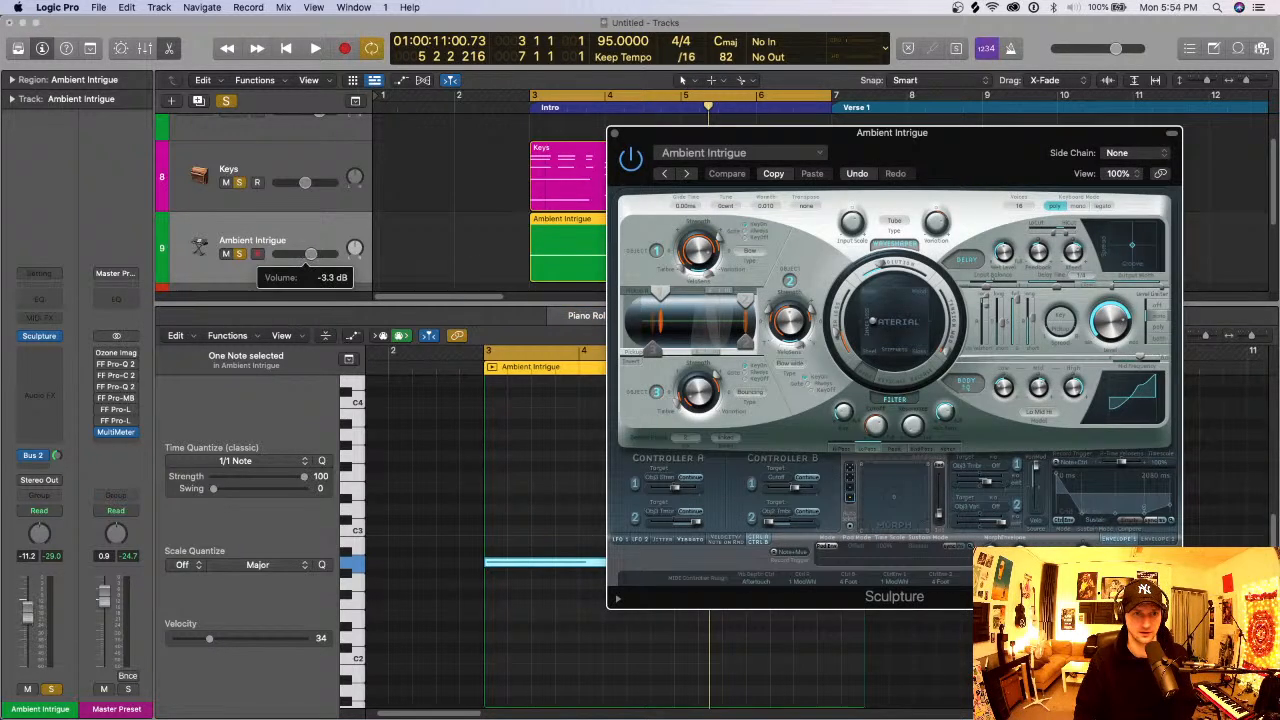
pyautogui.moveTo(810, 197)
pyautogui.mouseDown()
pyautogui.moveTo(772, 174)
pyautogui.moveTo(736, 174)
pyautogui.mouseUp()
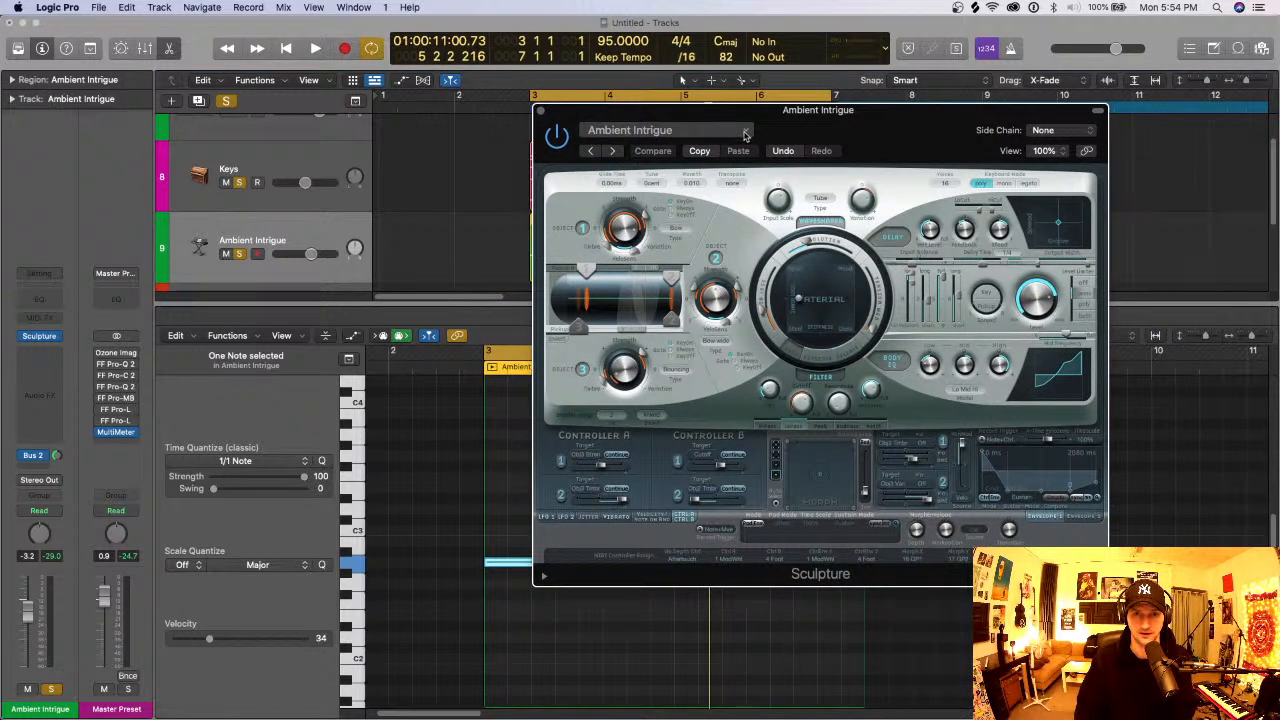
# - Load the Ambient Light preset from Modeled Pads in Sculpture, unsolo Keys and audition the pad alone
pyautogui.click(745, 134)
pyautogui.moveTo(690, 402)
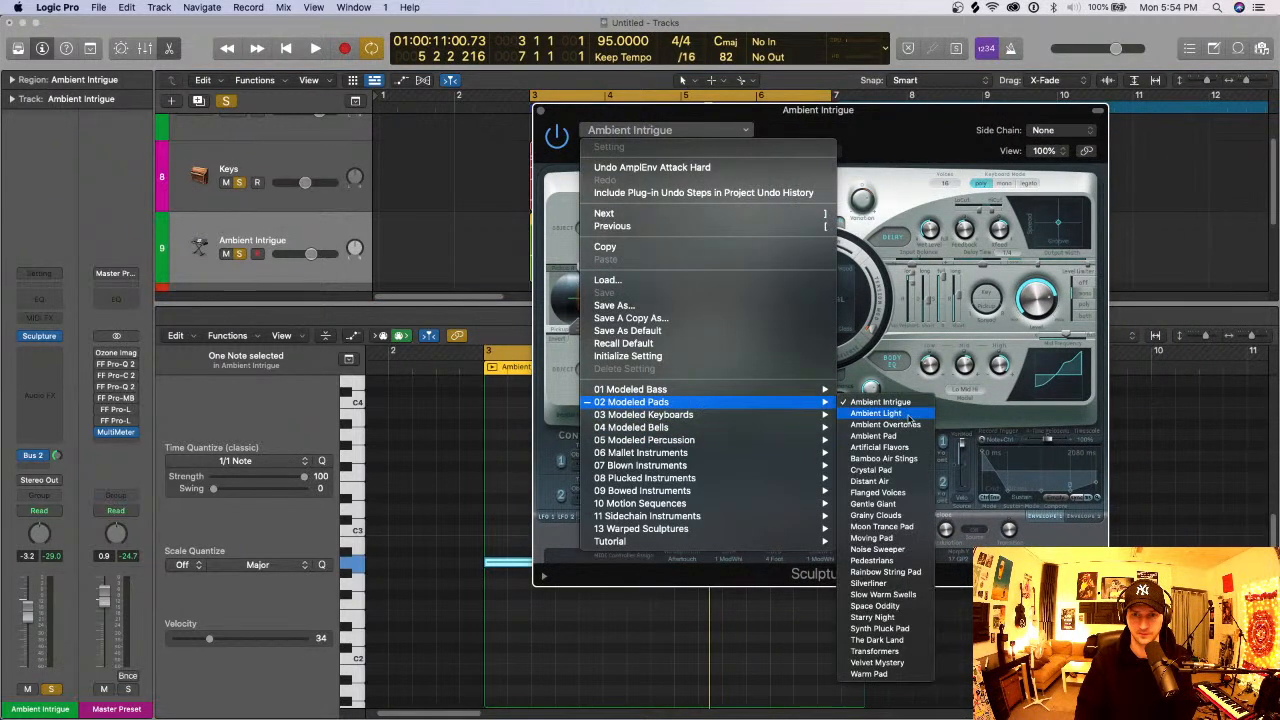
pyautogui.click(906, 414)
pyautogui.click(238, 184)
pyautogui.press('space')
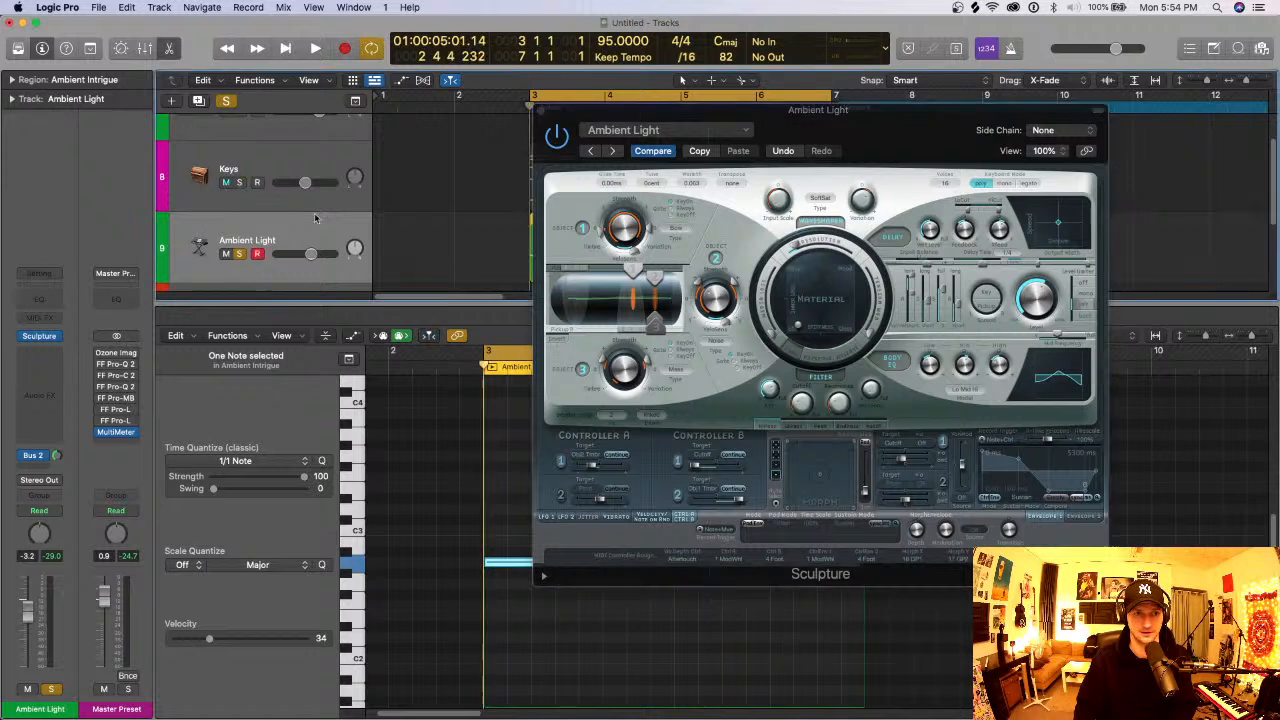
pyautogui.press('space')
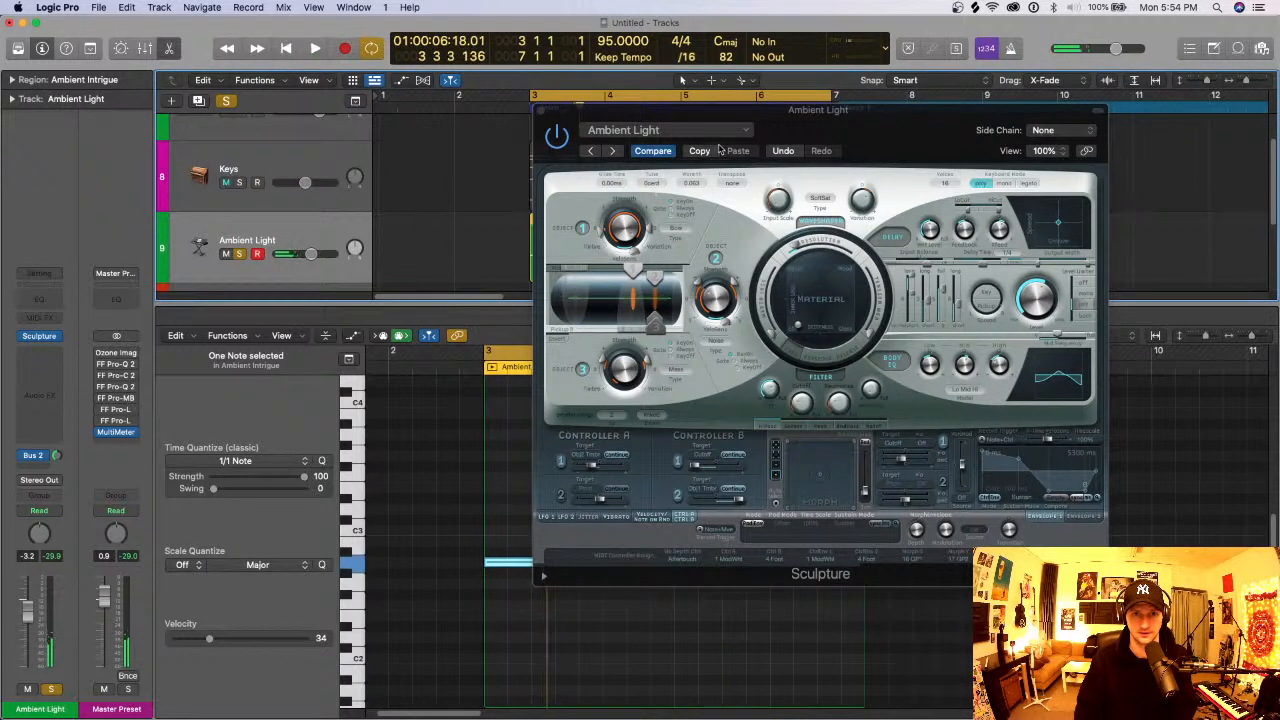
# - Audition the following Sculpture presets during playback: Ambient Overtones, Ambient Pad and Artificial Flavors
pyautogui.click(614, 156)
pyautogui.click(614, 155)
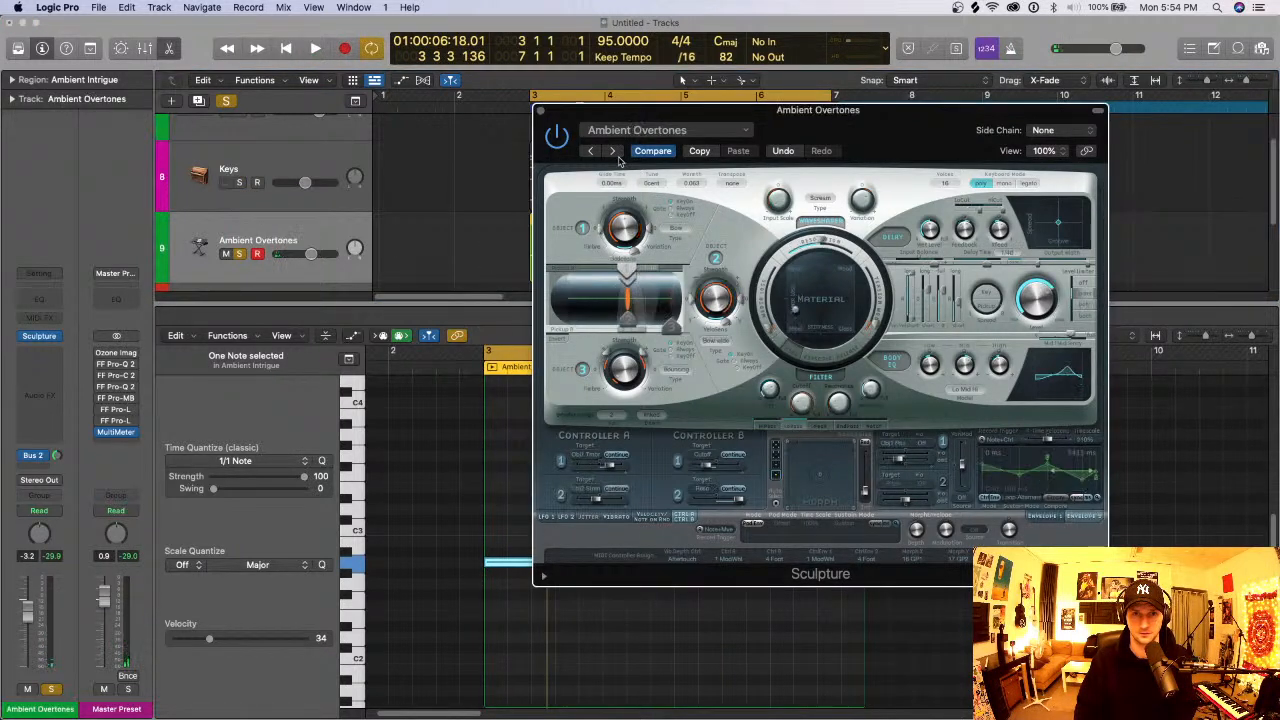
pyautogui.press('space')
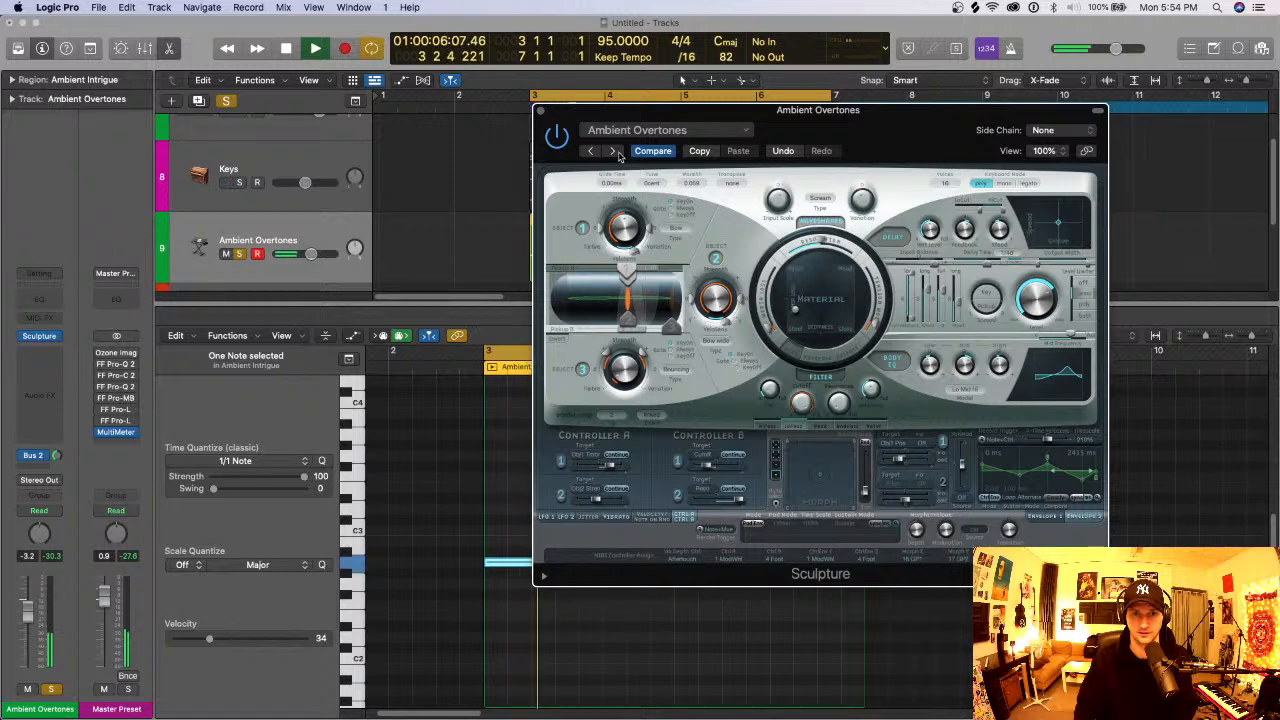
pyautogui.click(615, 153)
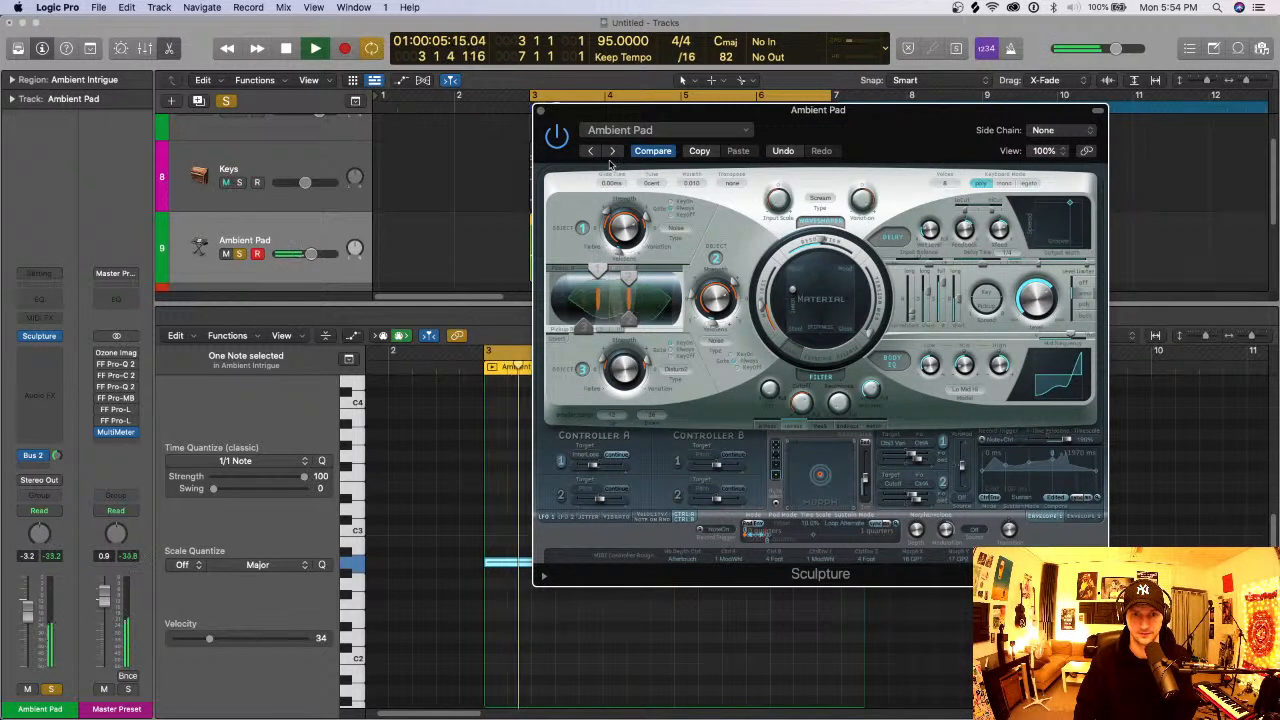
pyautogui.click(613, 151)
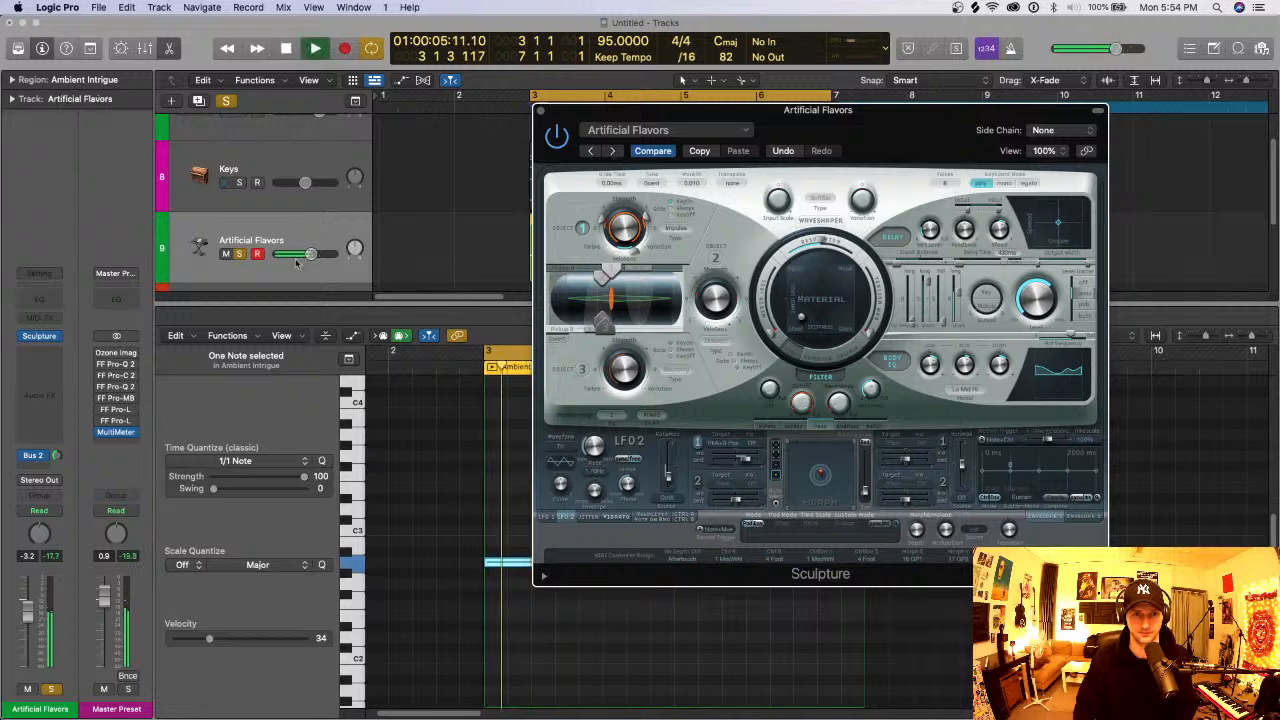
# - Lower the pad track's volume to -25.0 dB and audition the Bamboo Air Stings and Crystal Pad presets
pyautogui.moveTo(311, 254)
pyautogui.moveTo(311, 254); pyautogui.dragTo(283, 254)
pyautogui.click(614, 151)
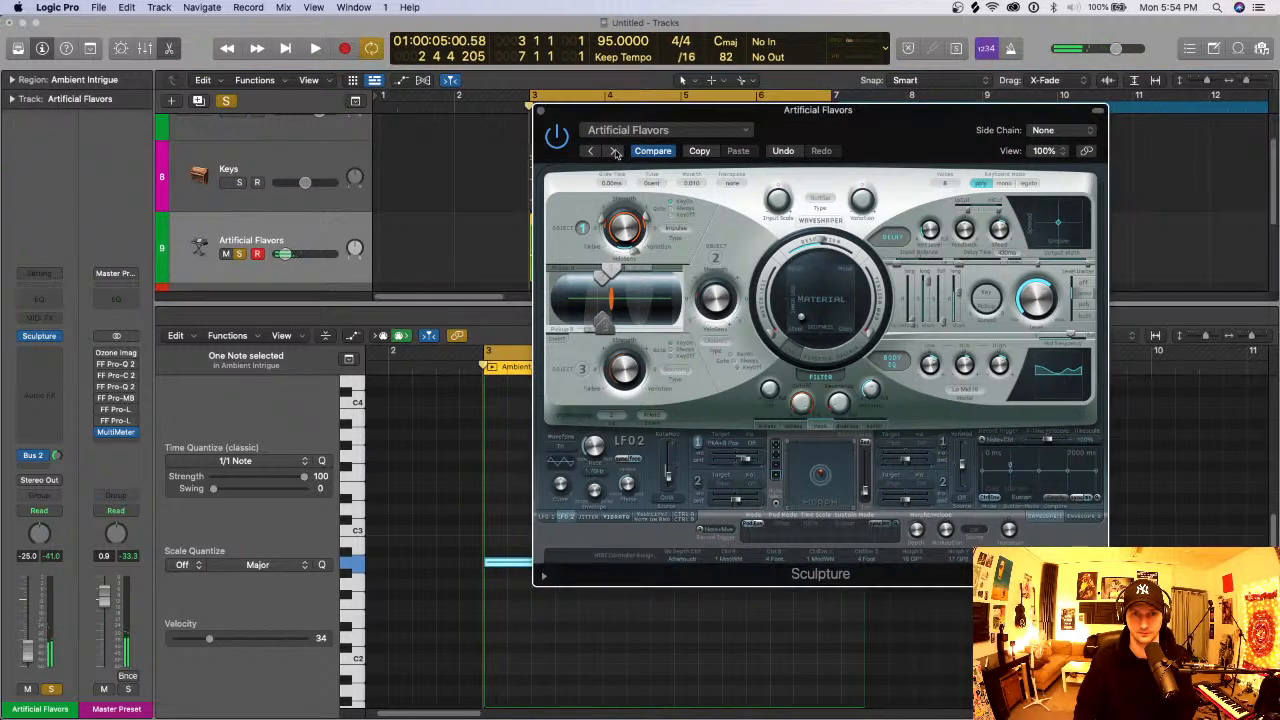
pyautogui.click(613, 151)
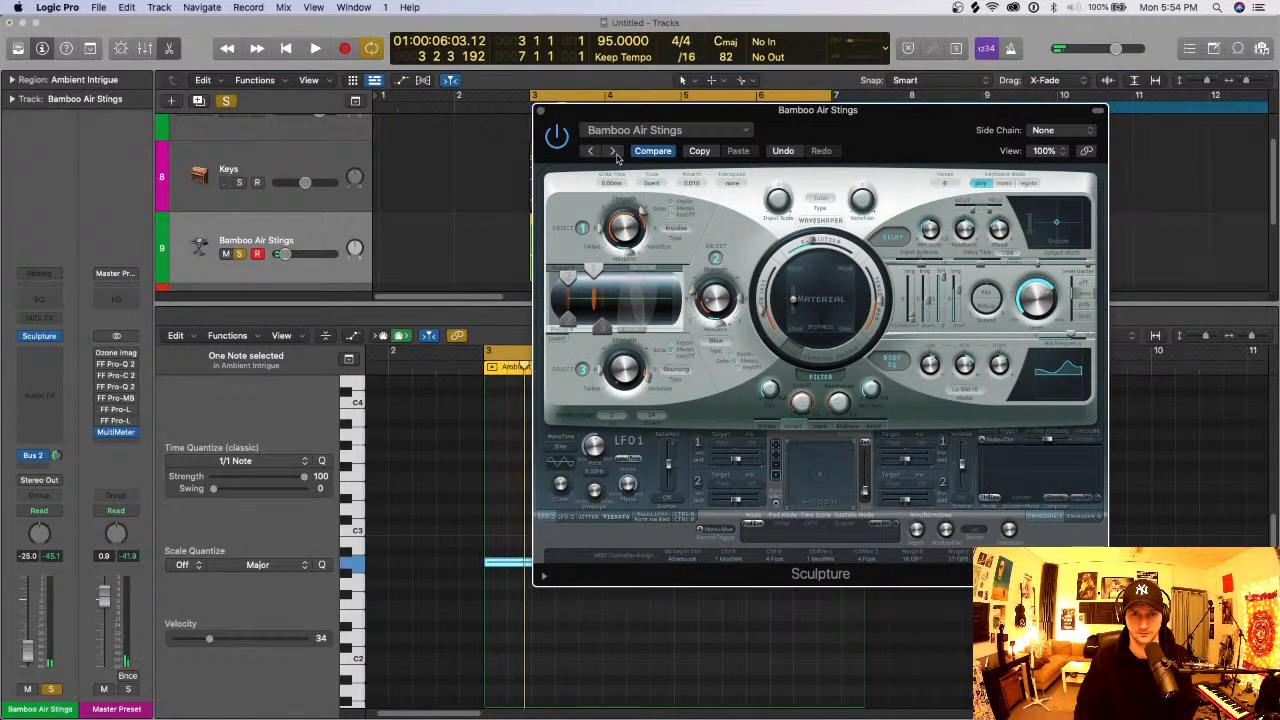
pyautogui.press('space')
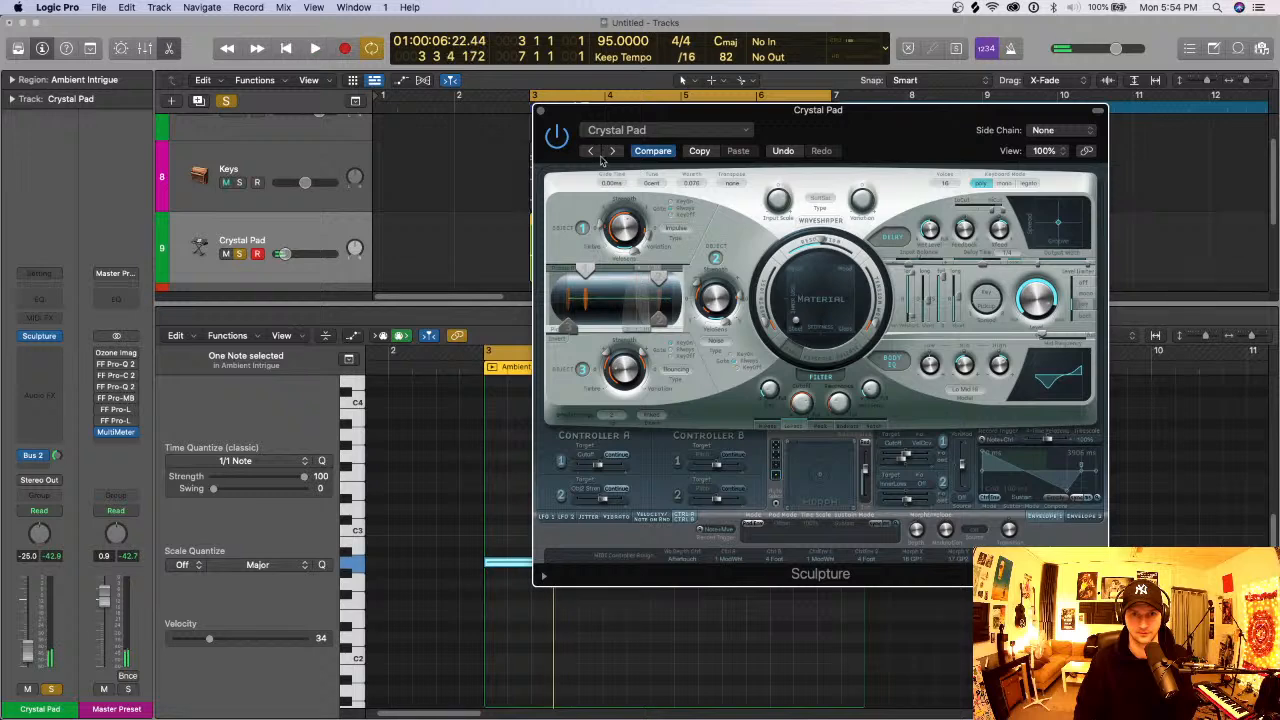
# - Go back through the Sculpture presets to Ambient Light and close the instrument window
pyautogui.click(592, 152)
pyautogui.click(592, 152)
pyautogui.click(592, 152)
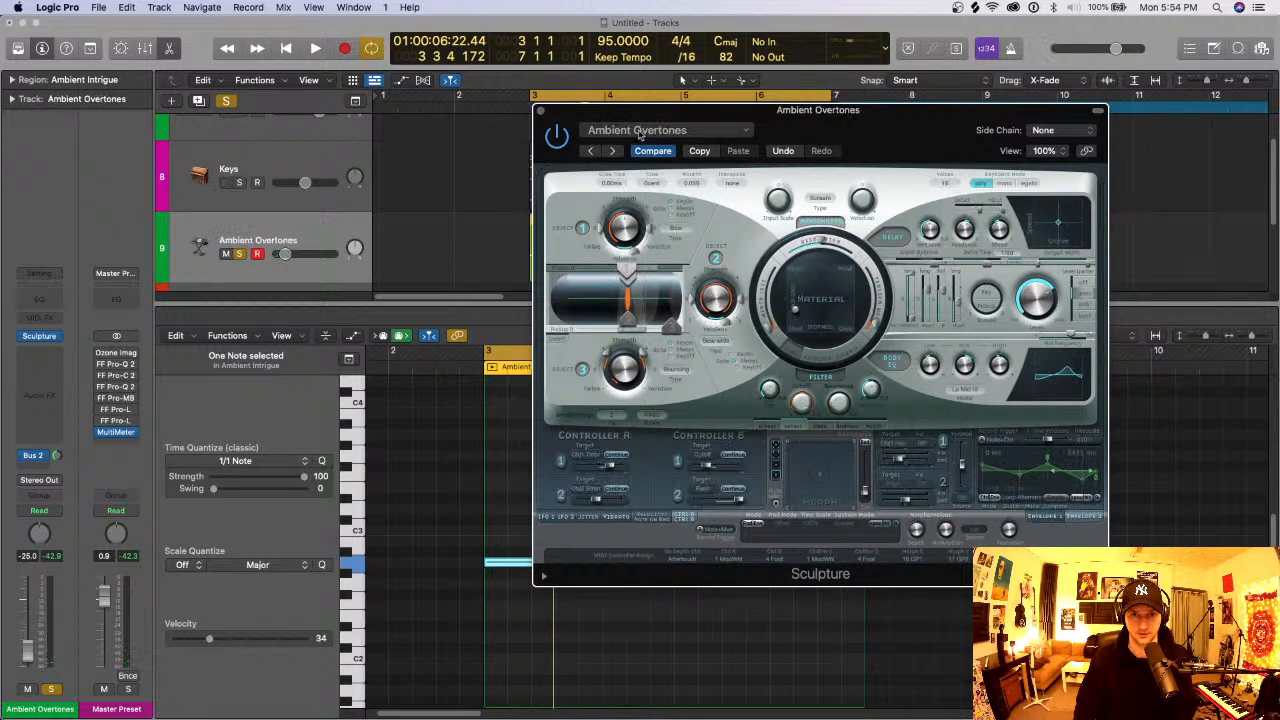
pyautogui.click(592, 152)
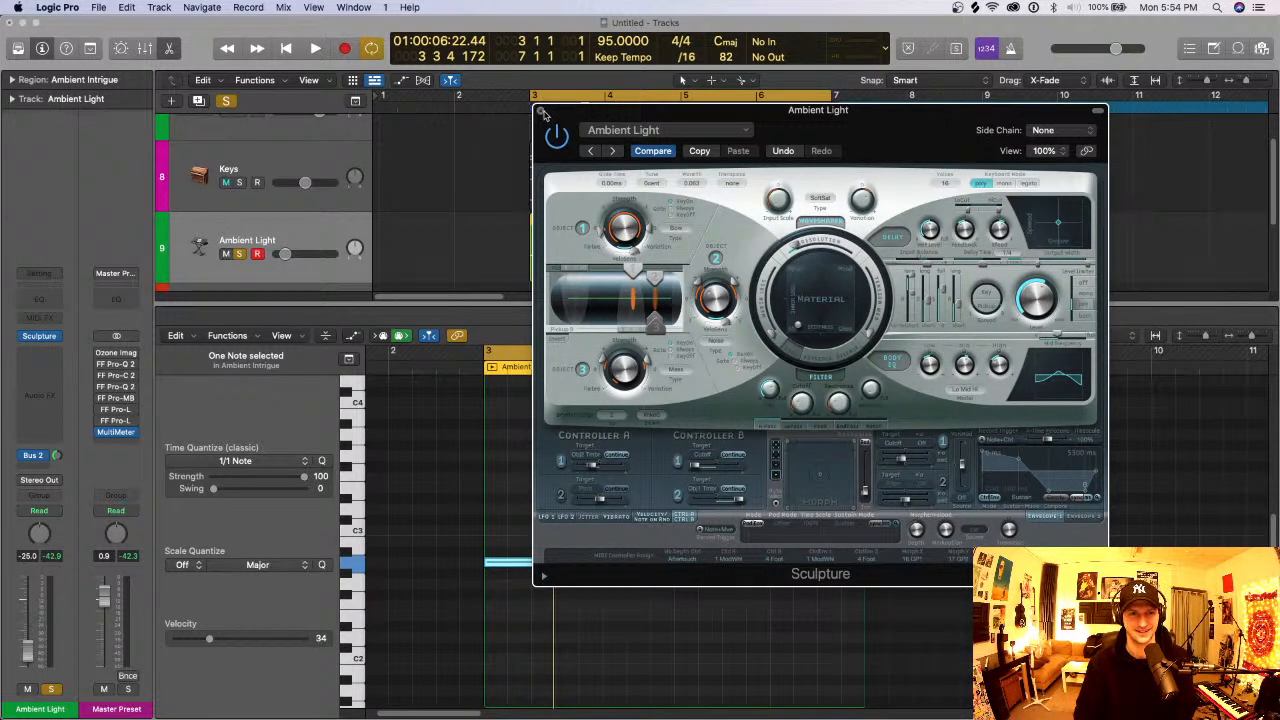
pyautogui.click(540, 112)
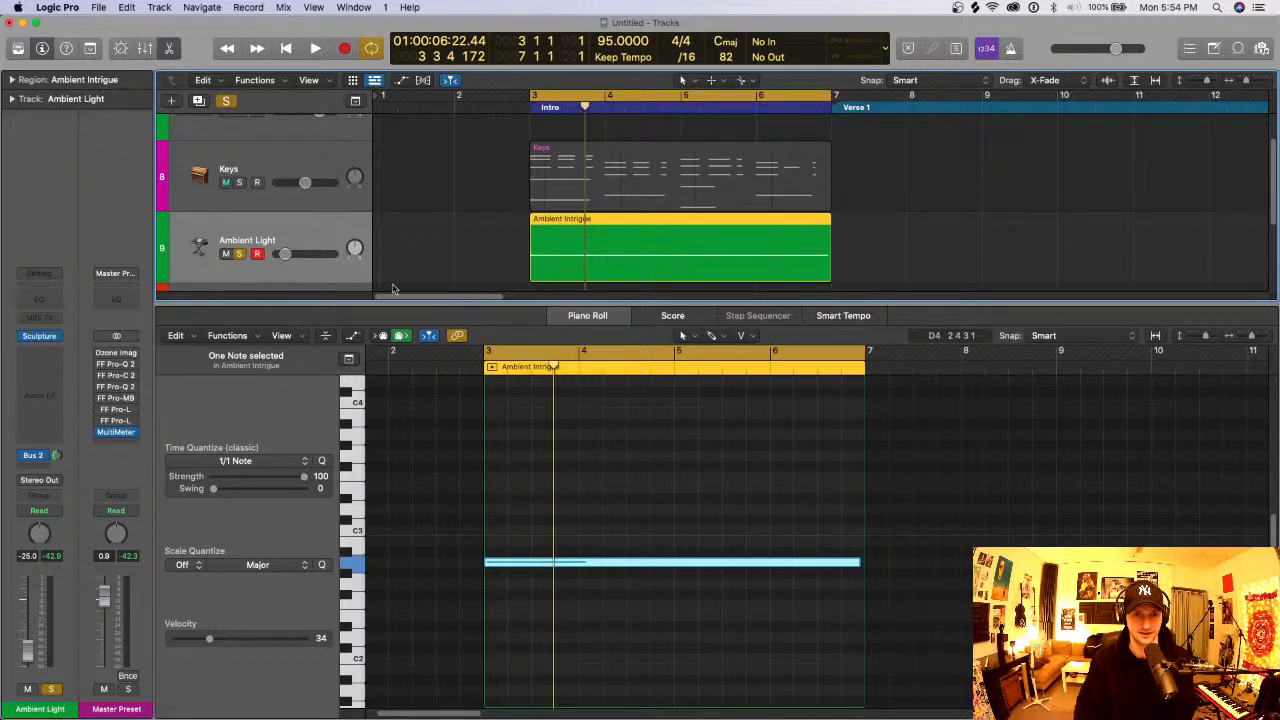
# - Close the piano roll and add a new software instrument track below Bass
pyautogui.scroll(3, 392, 285)
pyautogui.scroll(-5, 392, 284)
pyautogui.press('p')
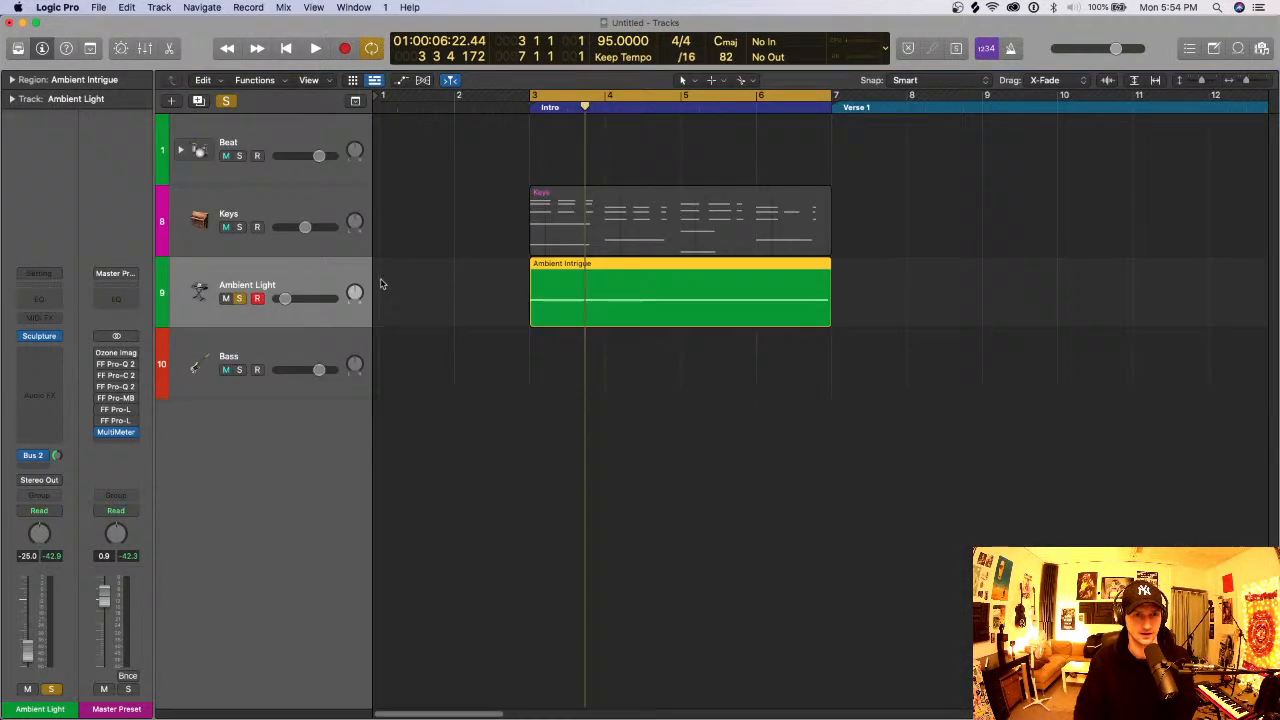
pyautogui.click(273, 336)
pyautogui.click(160, 7)
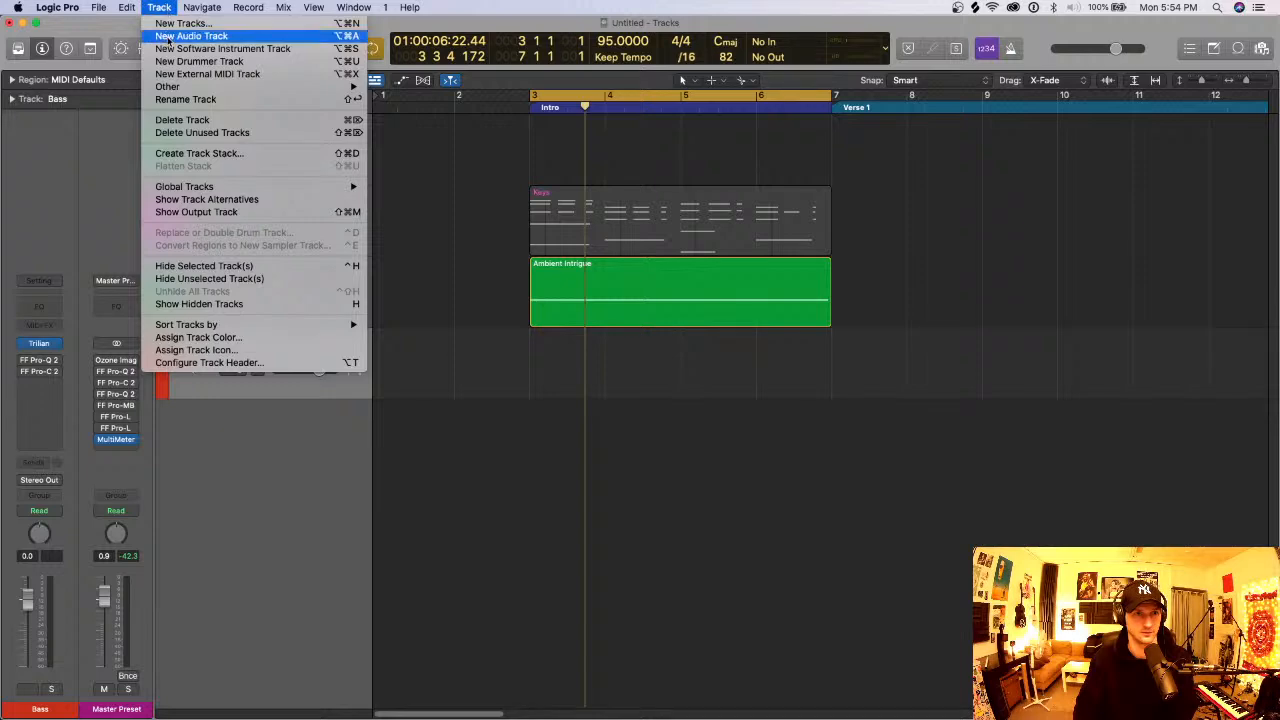
pyautogui.click(177, 49)
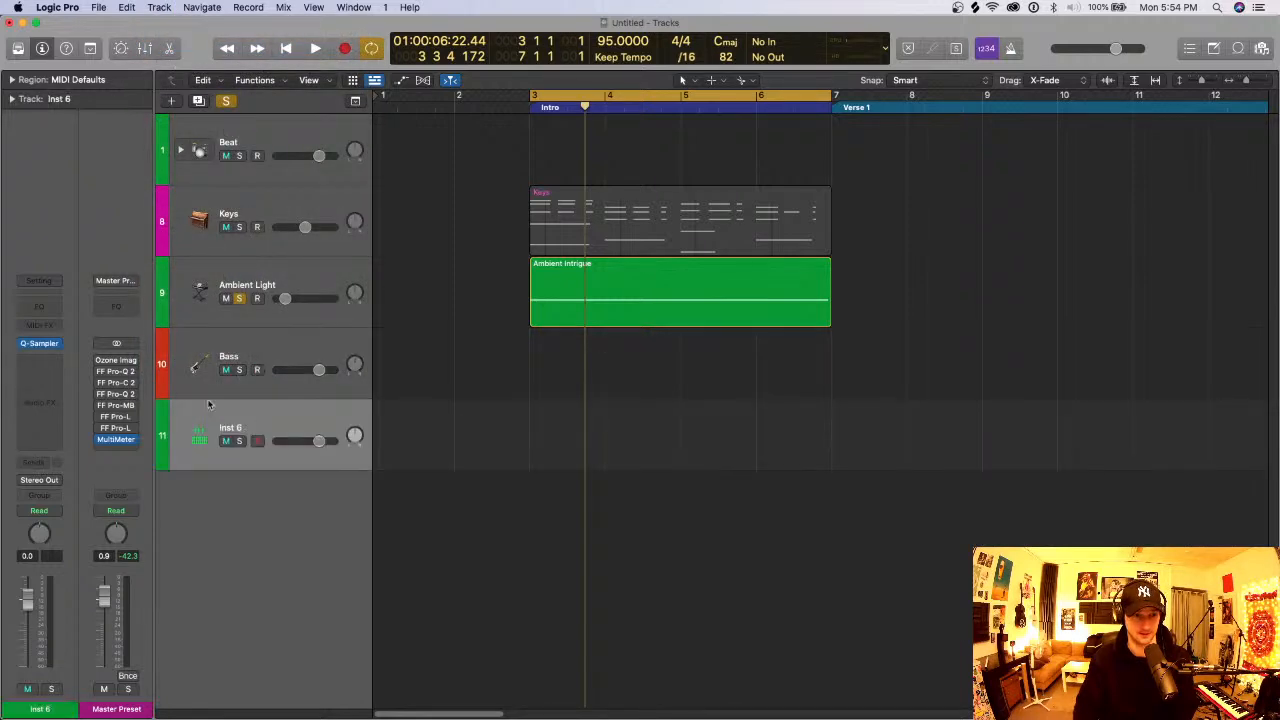
# - Load a stereo Retro Synth on the new instrument track and turn off all track solos
pyautogui.click(56, 343)
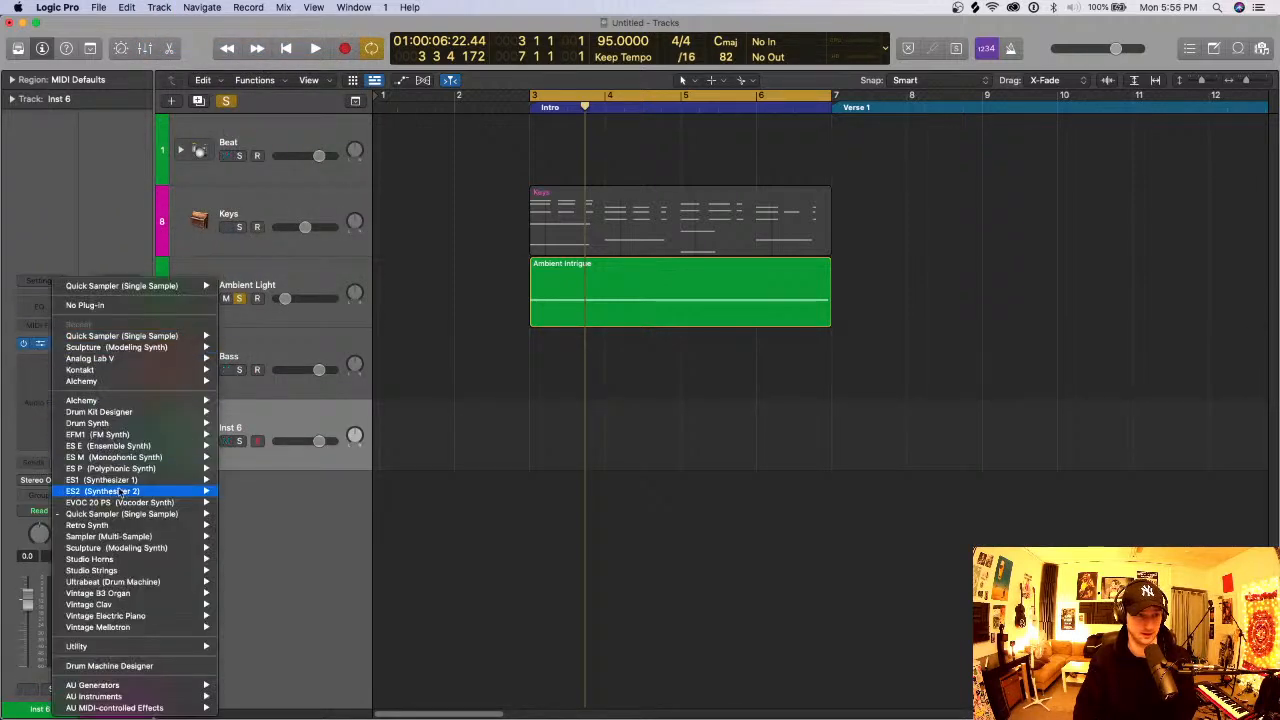
pyautogui.moveTo(133, 514)
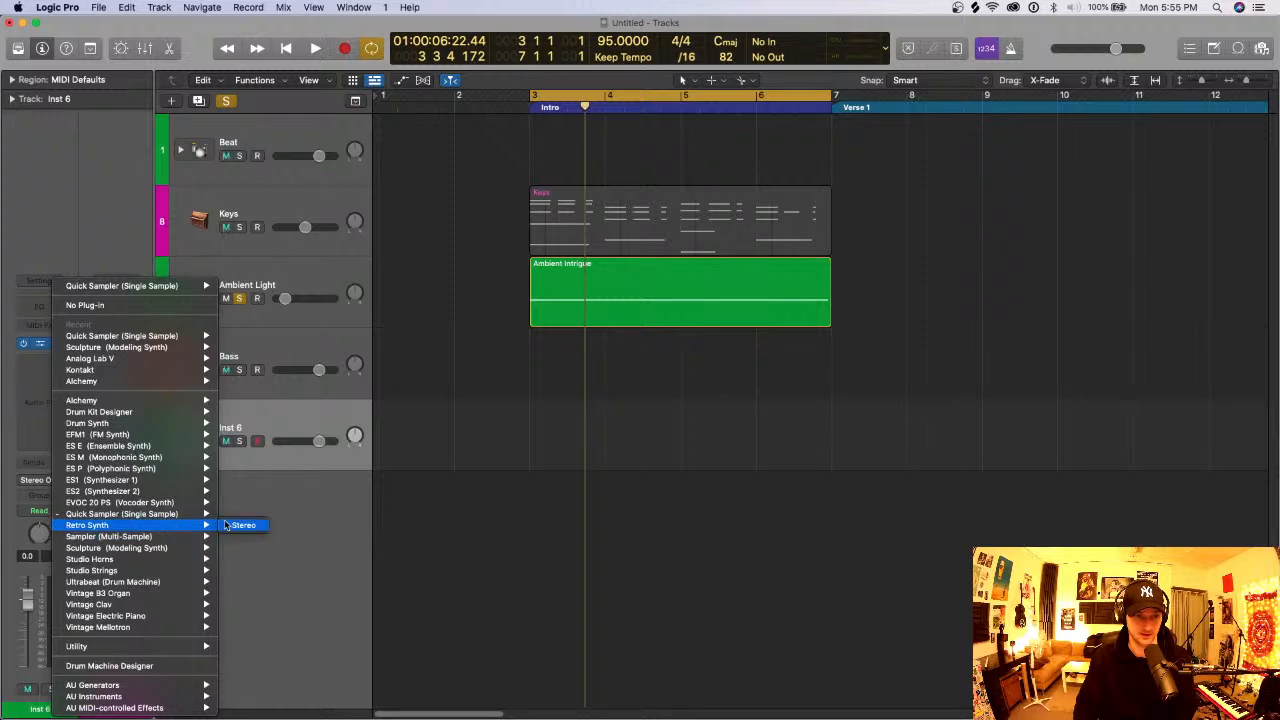
pyautogui.click(225, 527)
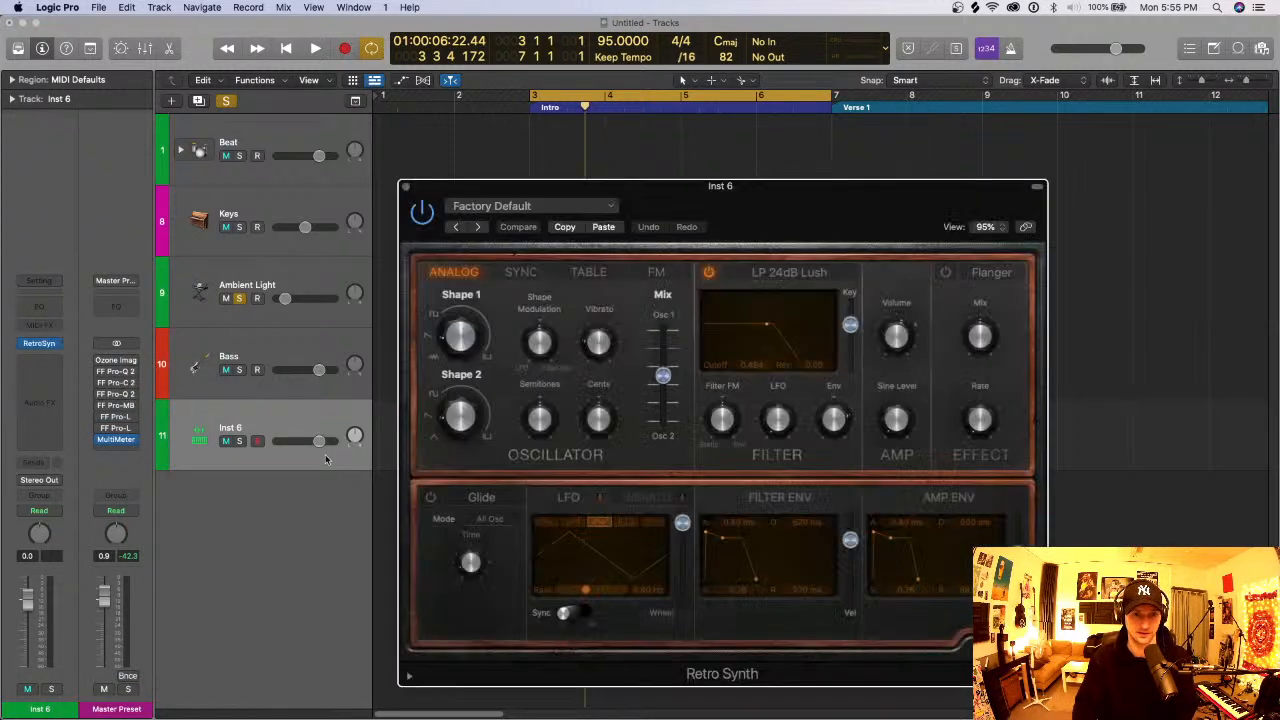
pyautogui.click(226, 101)
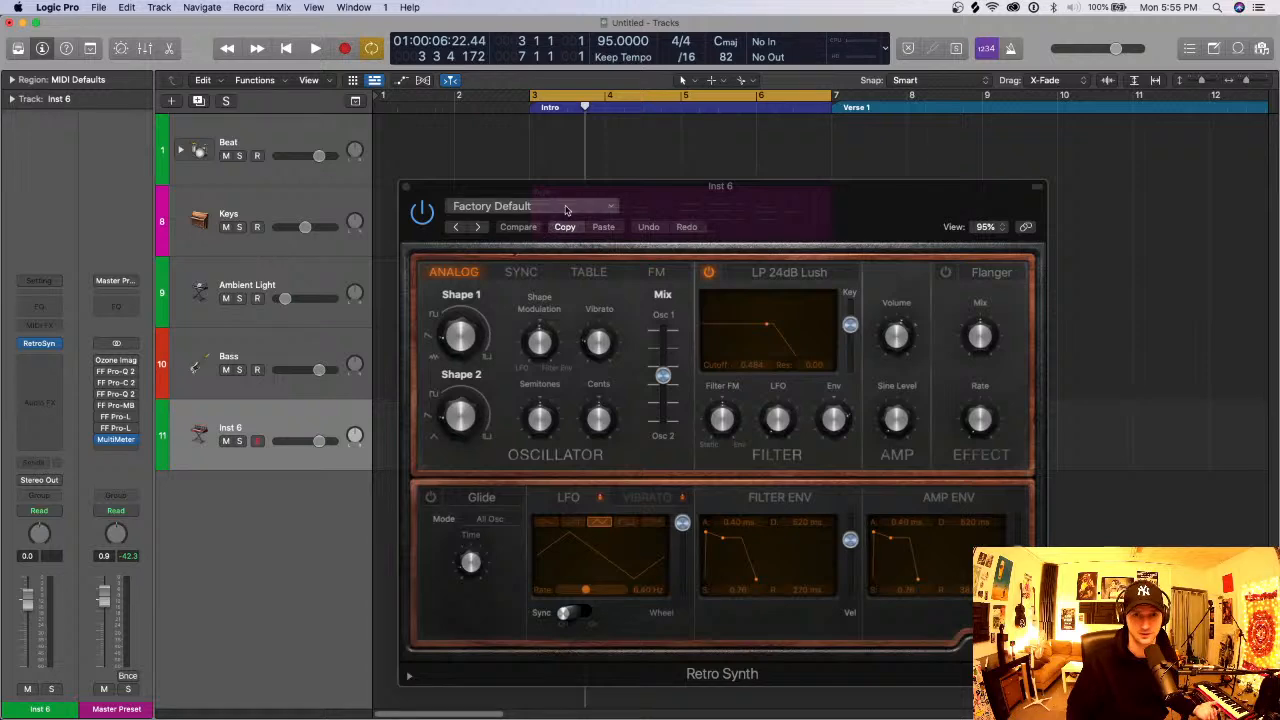
# - Load the Mellow Brass preset from Synth Brass and lower the track's volume to -9.0 dB
pyautogui.moveTo(708, 210); pyautogui.dragTo(613, 128)
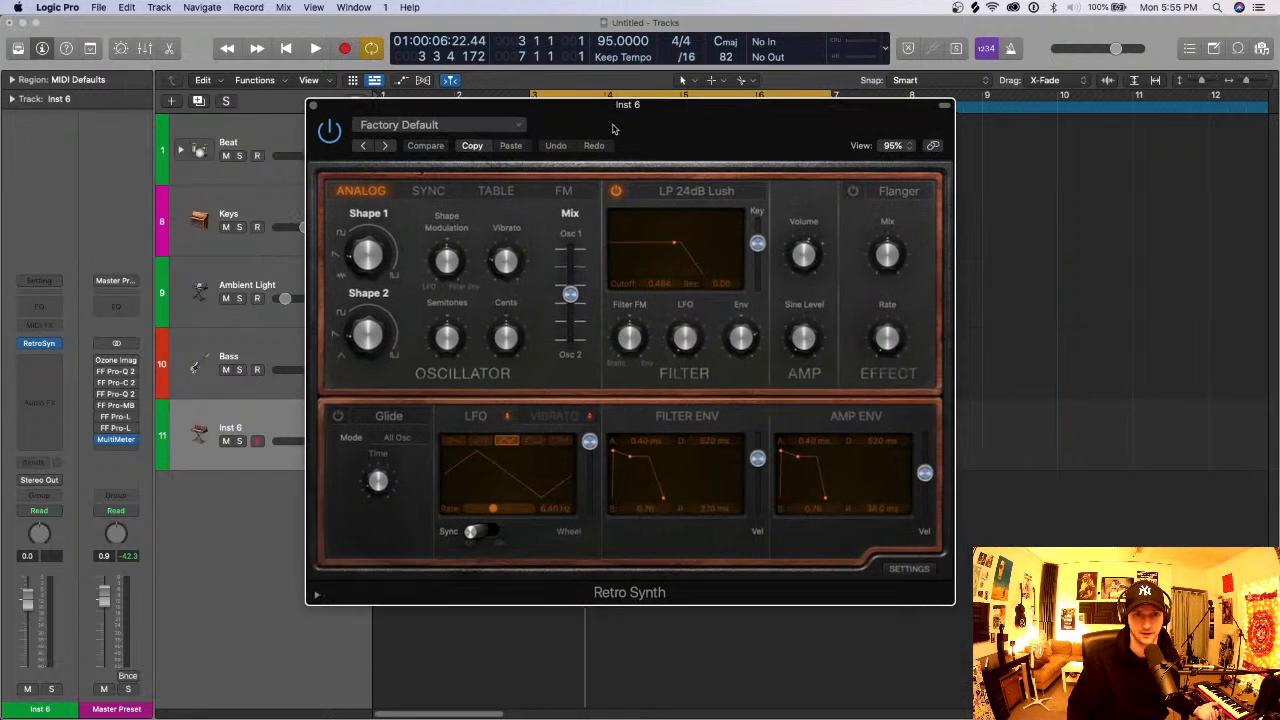
pyautogui.click(466, 133)
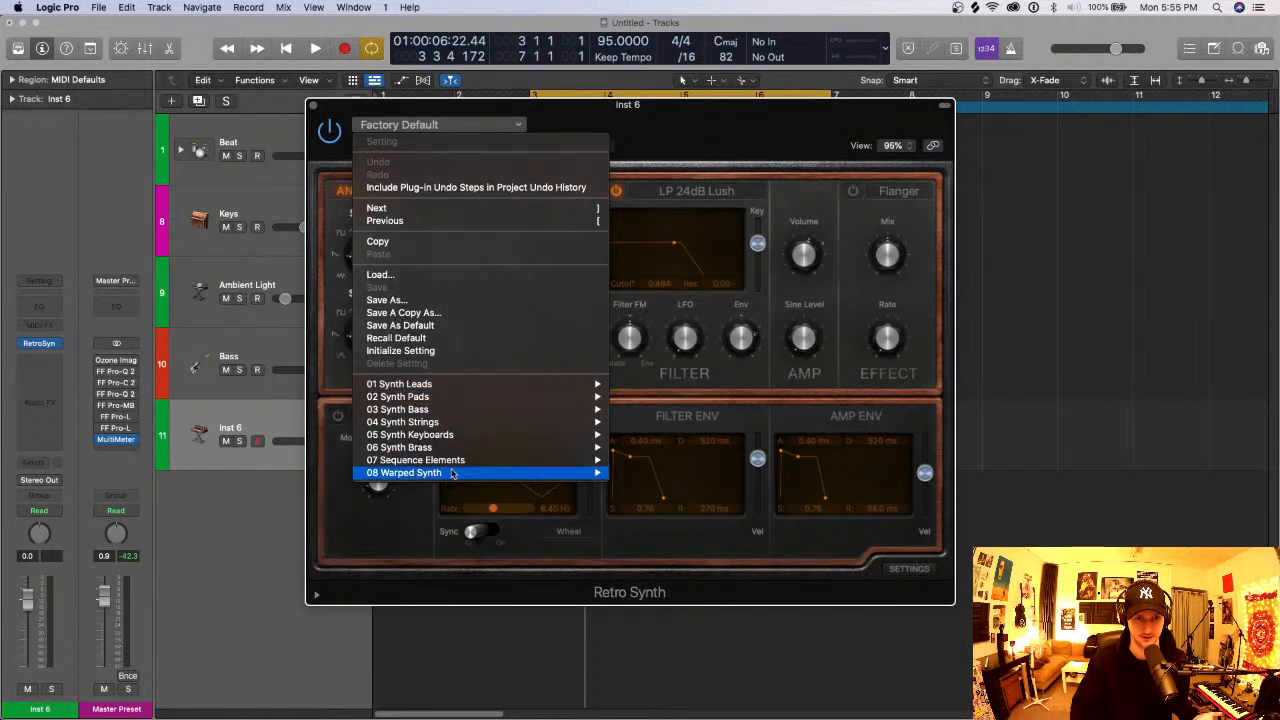
pyautogui.moveTo(456, 452)
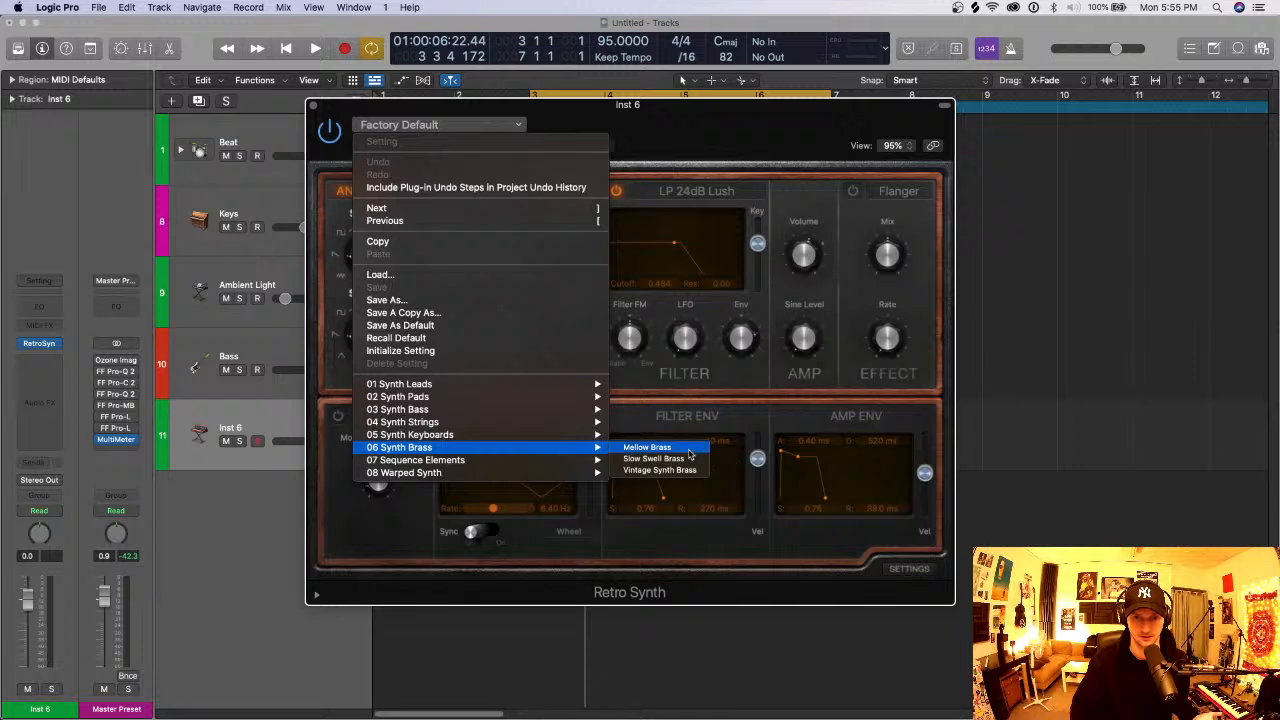
pyautogui.click(650, 447)
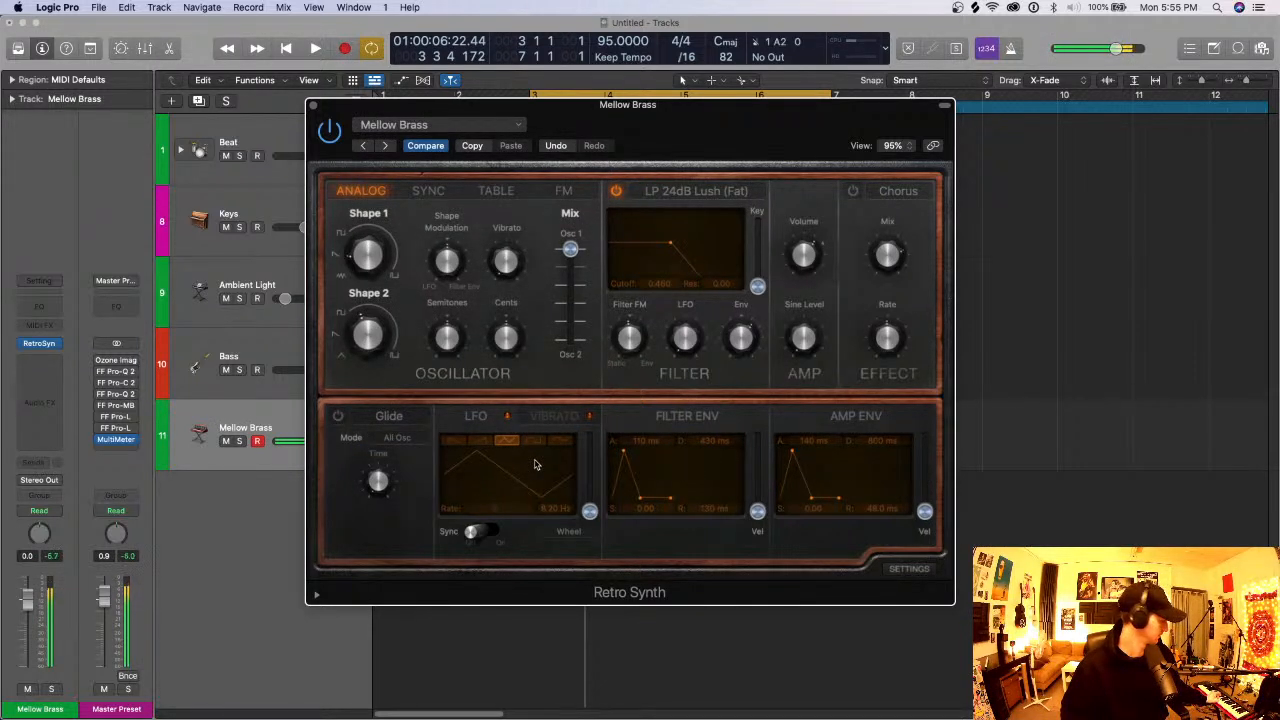
pyautogui.moveTo(571, 107); pyautogui.dragTo(692, 87)
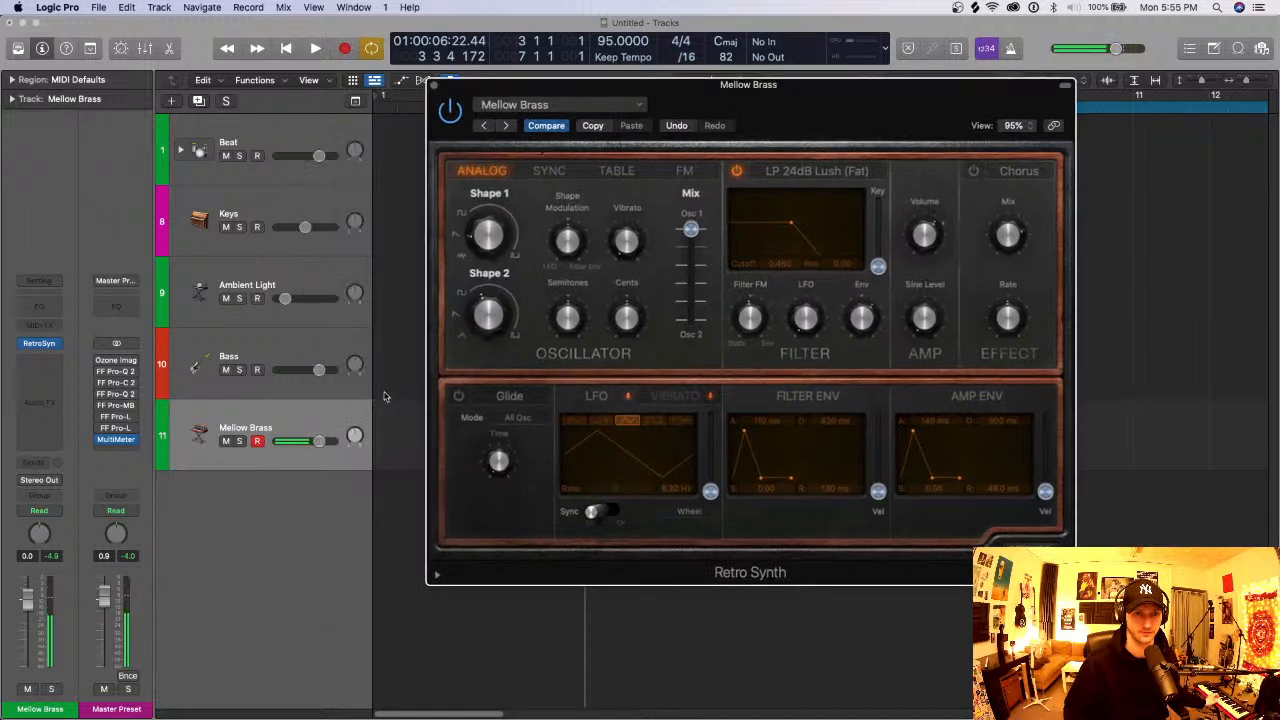
pyautogui.moveTo(321, 443); pyautogui.dragTo(290, 447)
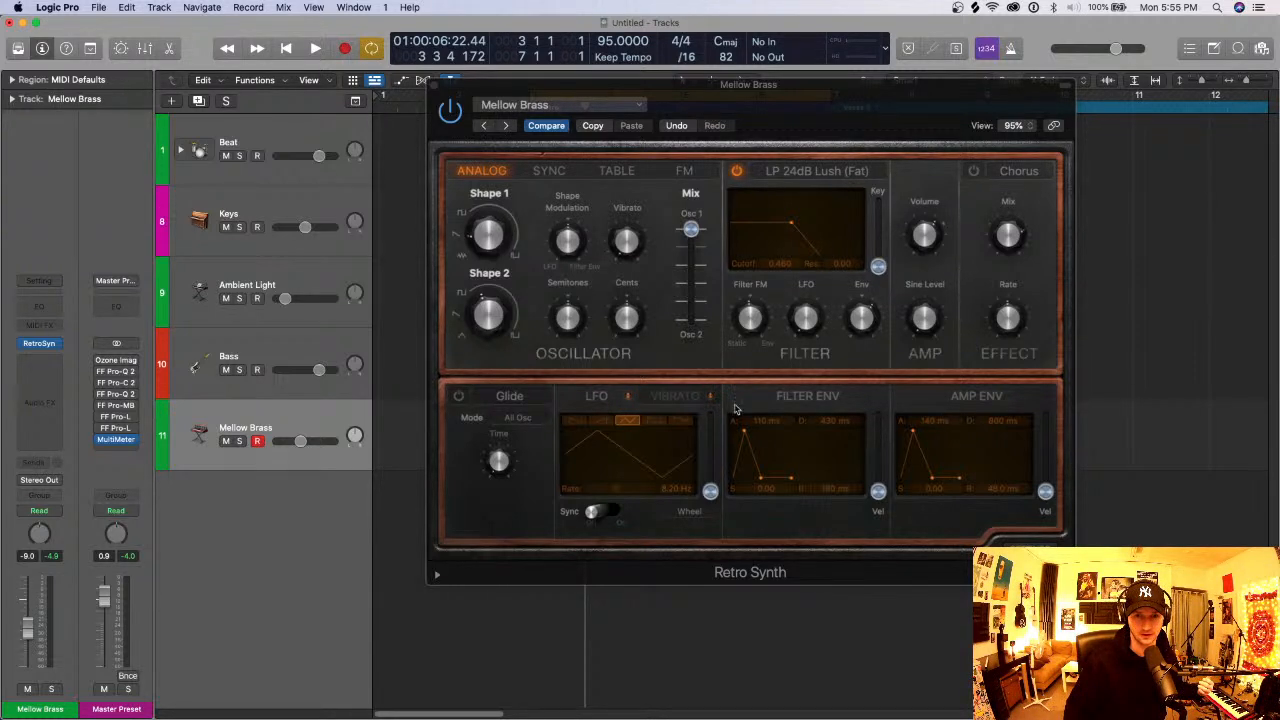
# - Give Mellow Brass 10.0 s filter and amp envelope attacks, a 10.0 s filter decay with 0.02 sustain, and a 0.140 filter cutoff
pyautogui.moveTo(906, 100); pyautogui.dragTo(829, 70)
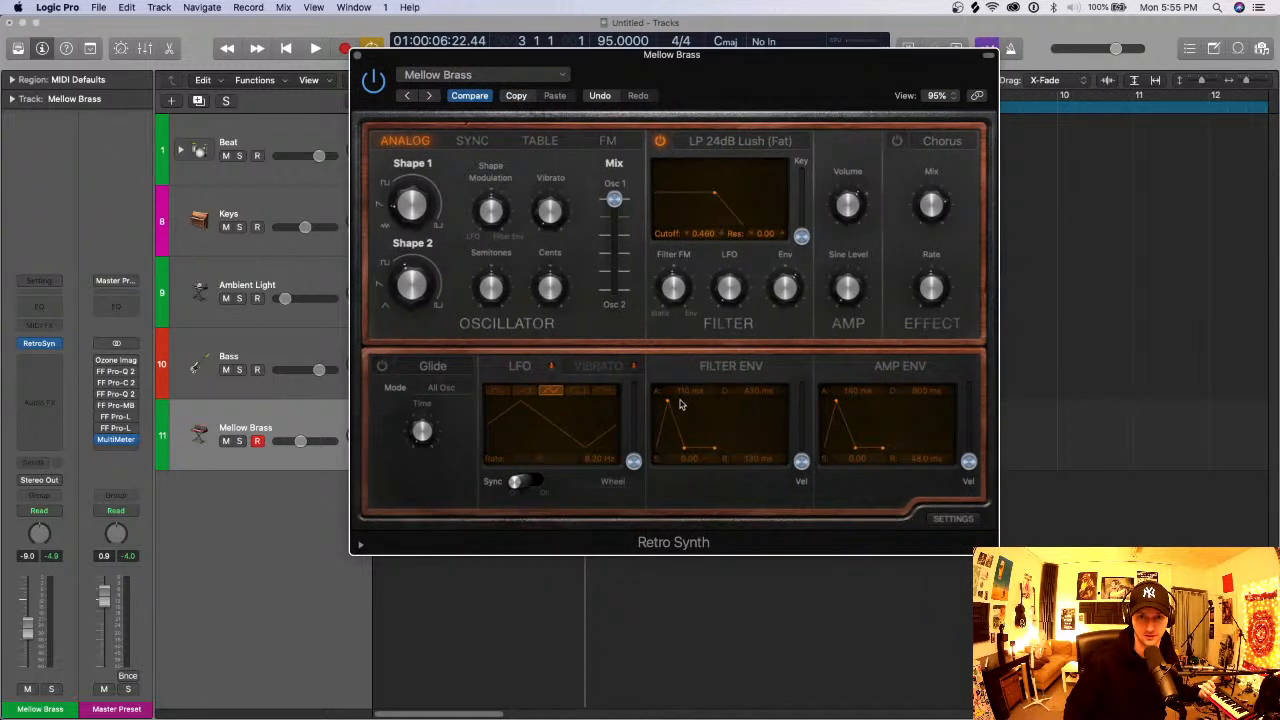
pyautogui.moveTo(680, 404); pyautogui.dragTo(692, 402)
pyautogui.moveTo(836, 402); pyautogui.dragTo(860, 402)
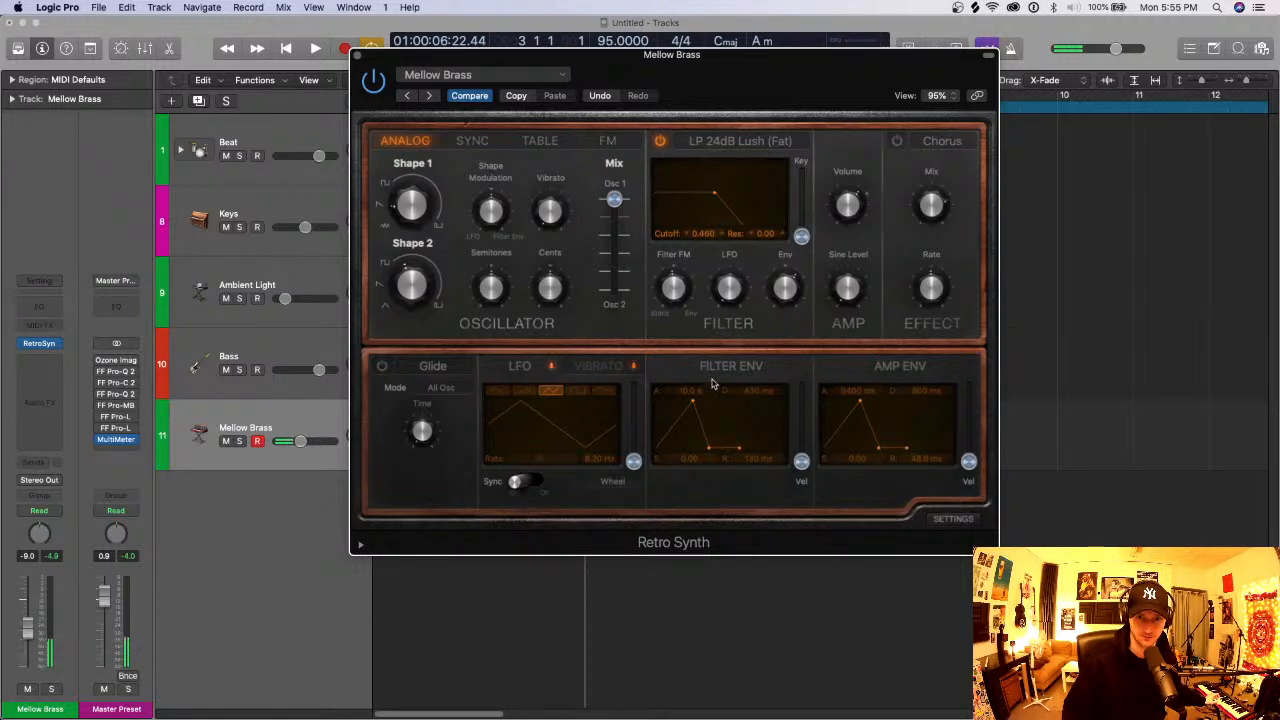
pyautogui.moveTo(855, 401); pyautogui.dragTo(843, 435)
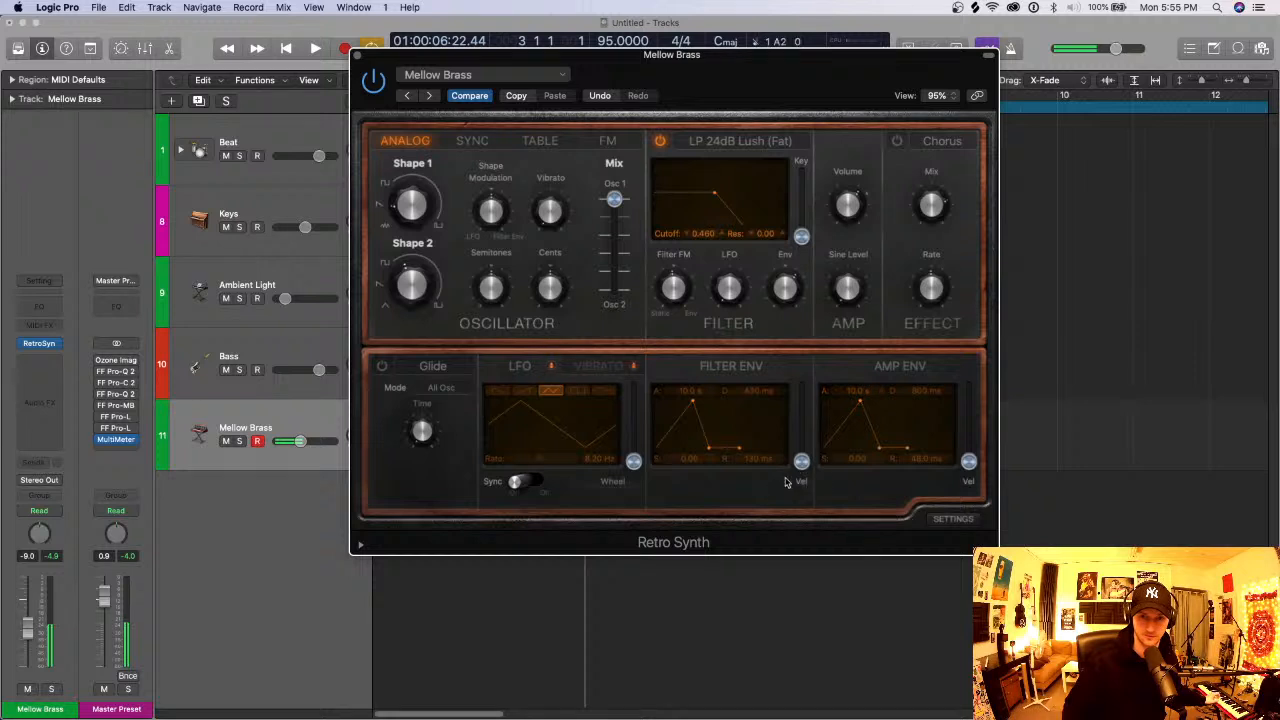
pyautogui.moveTo(762, 456); pyautogui.dragTo(728, 441)
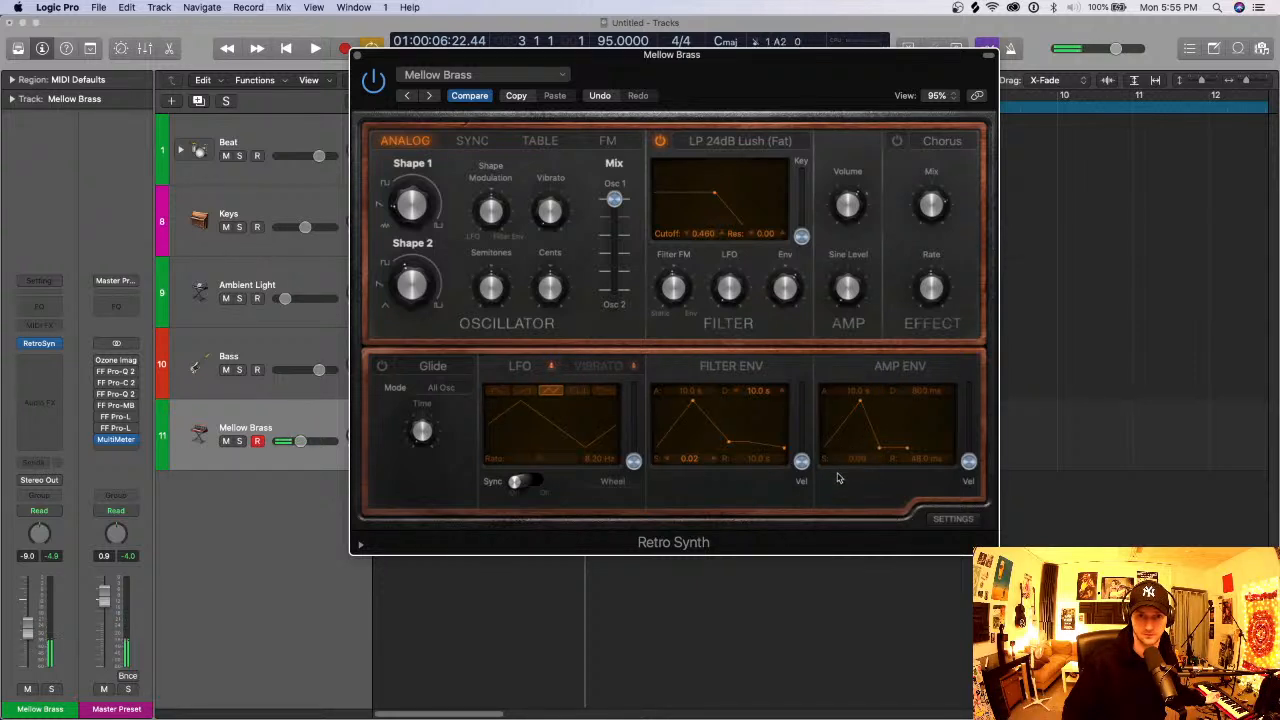
pyautogui.moveTo(716, 194); pyautogui.dragTo(681, 201)
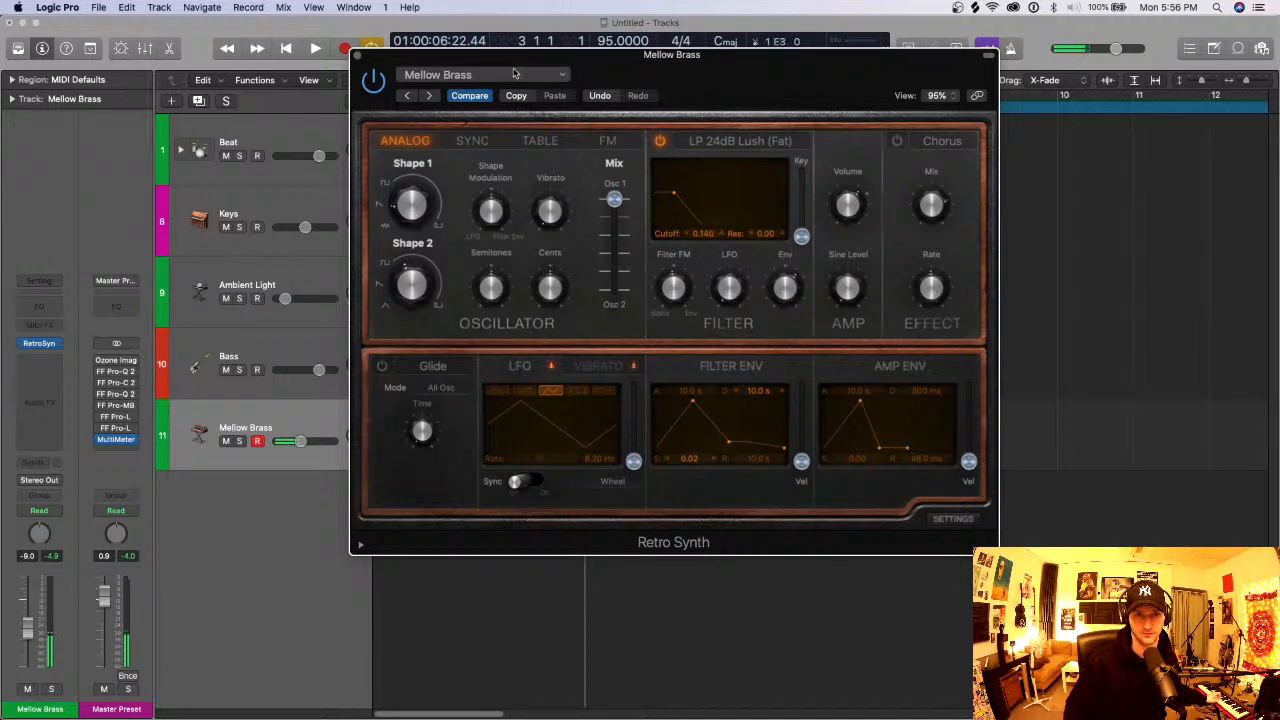
# - Switch to the Slow Swell Brass preset and shape both envelopes with 10.0 s attack and 1.00 sustain, with amp release at 7500 ms
pyautogui.click(430, 96)
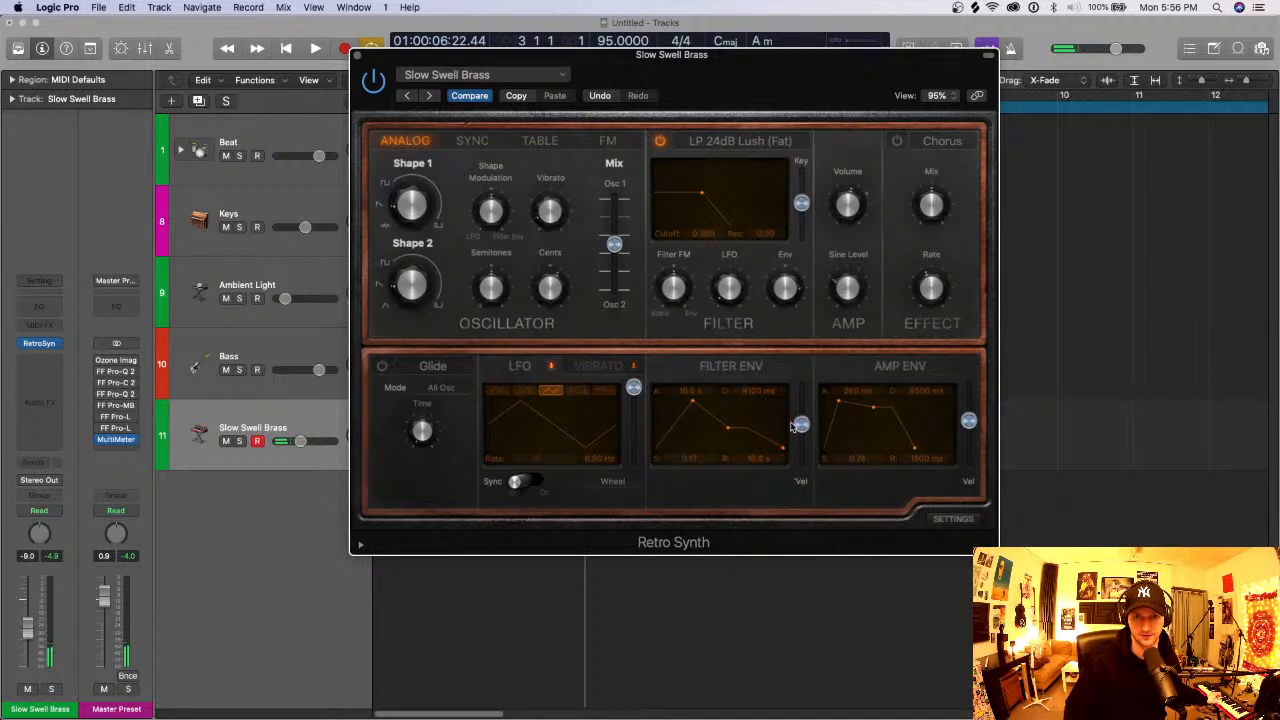
pyautogui.moveTo(875, 392); pyautogui.dragTo(875, 290)
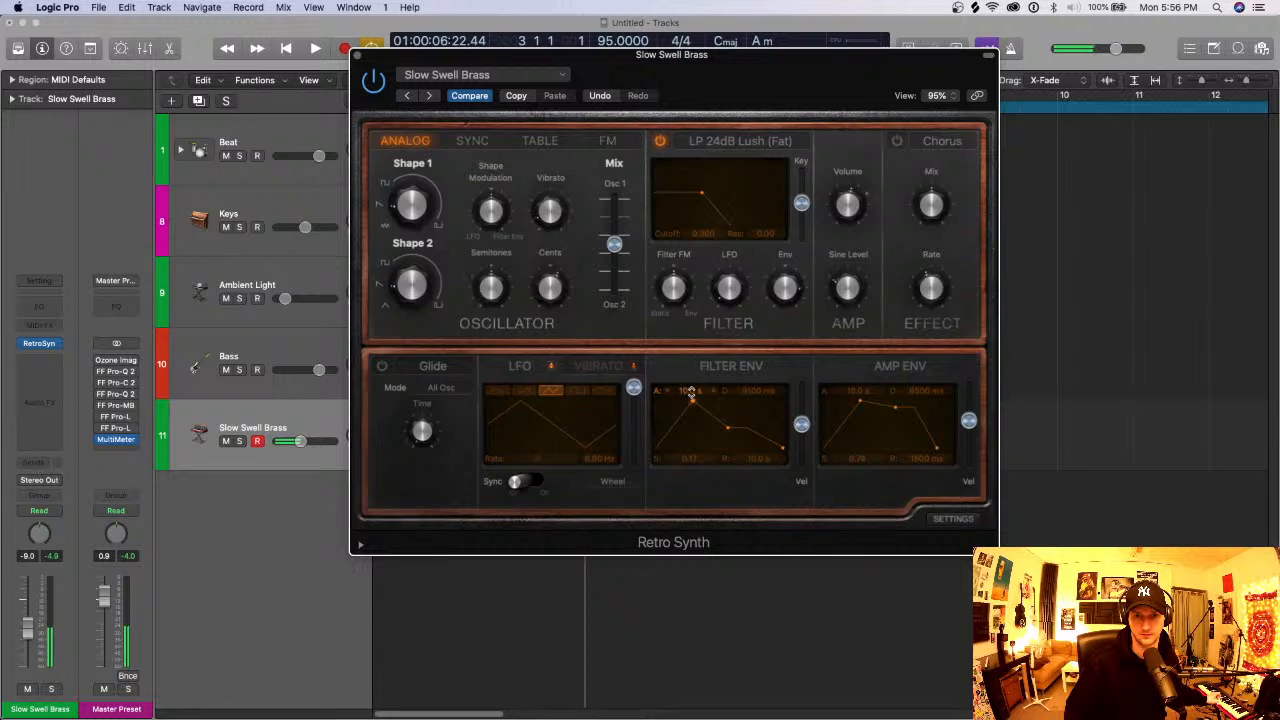
pyautogui.moveTo(927, 458); pyautogui.dragTo(927, 400)
pyautogui.moveTo(690, 462); pyautogui.dragTo(690, 430)
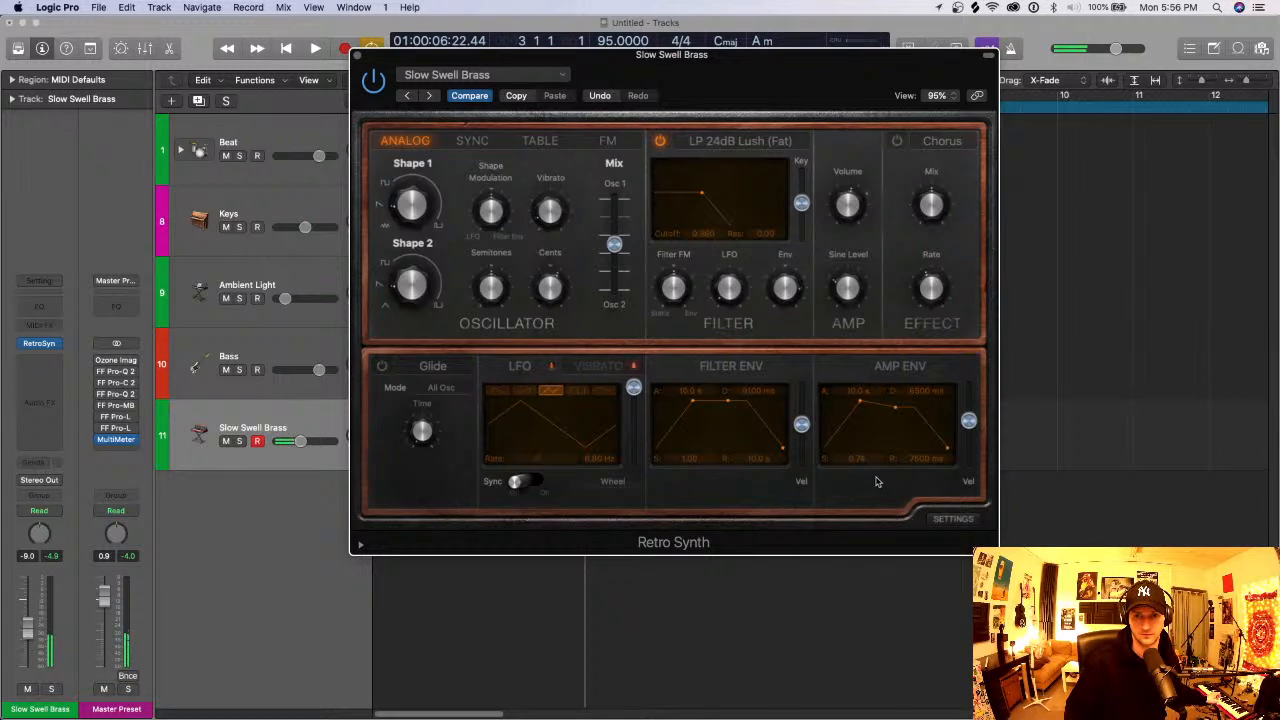
pyautogui.moveTo(876, 466); pyautogui.dragTo(876, 436)
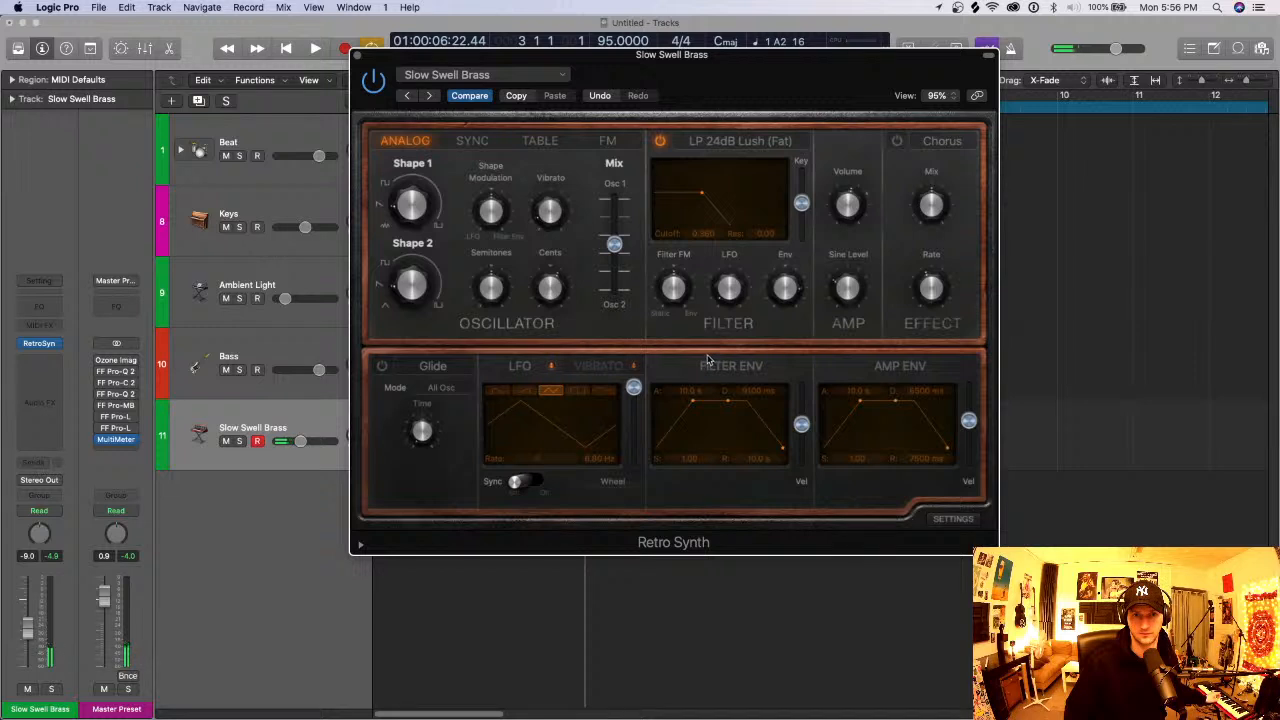
# - Lower the filter cutoff to 0.264 and reduce the filter envelope's velocity amount, finishing by closing the synth window
pyautogui.moveTo(702, 192); pyautogui.dragTo(695, 198)
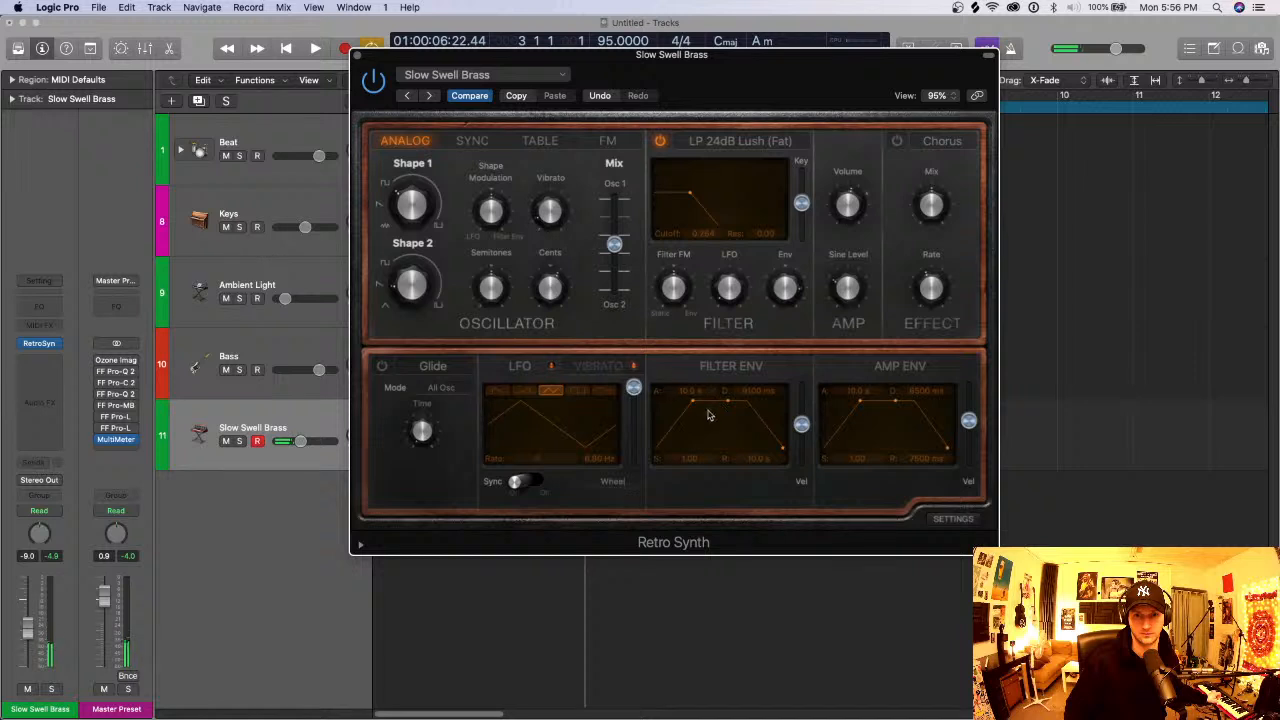
pyautogui.moveTo(801, 427)
pyautogui.mouseDown()
pyautogui.moveTo(801, 399)
pyautogui.moveTo(802, 451)
pyautogui.mouseUp()
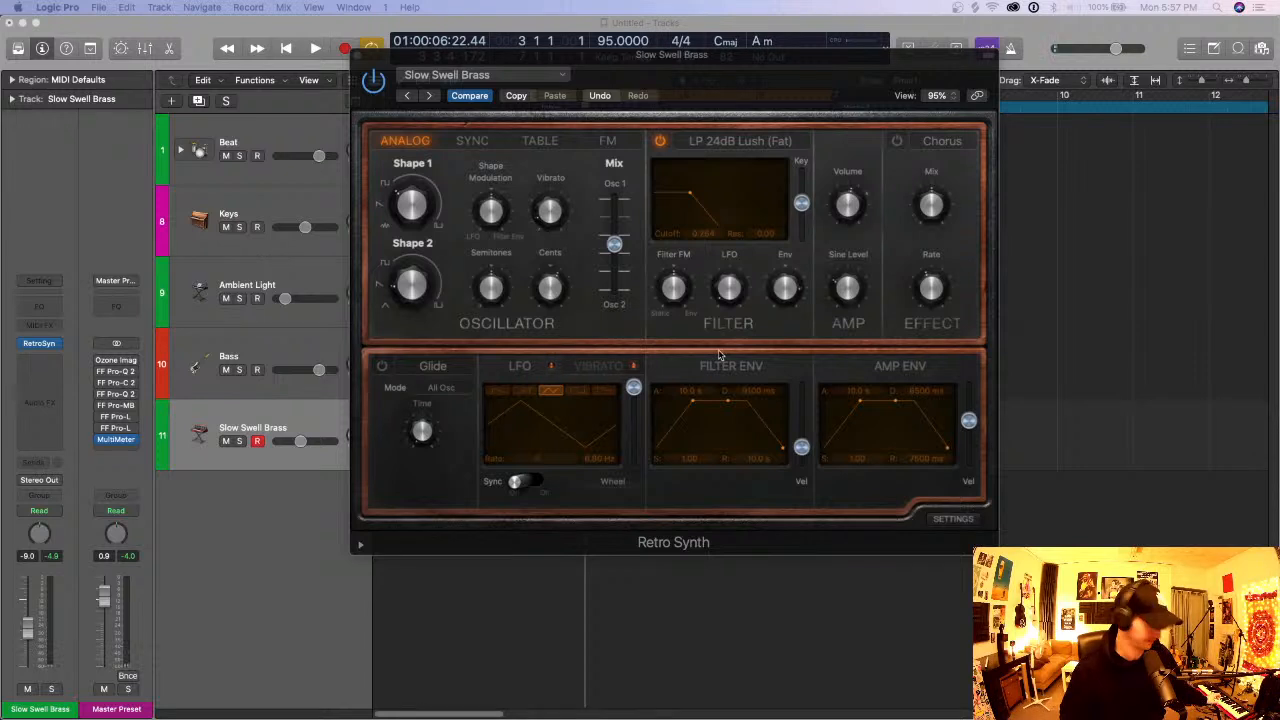
pyautogui.click(361, 61)
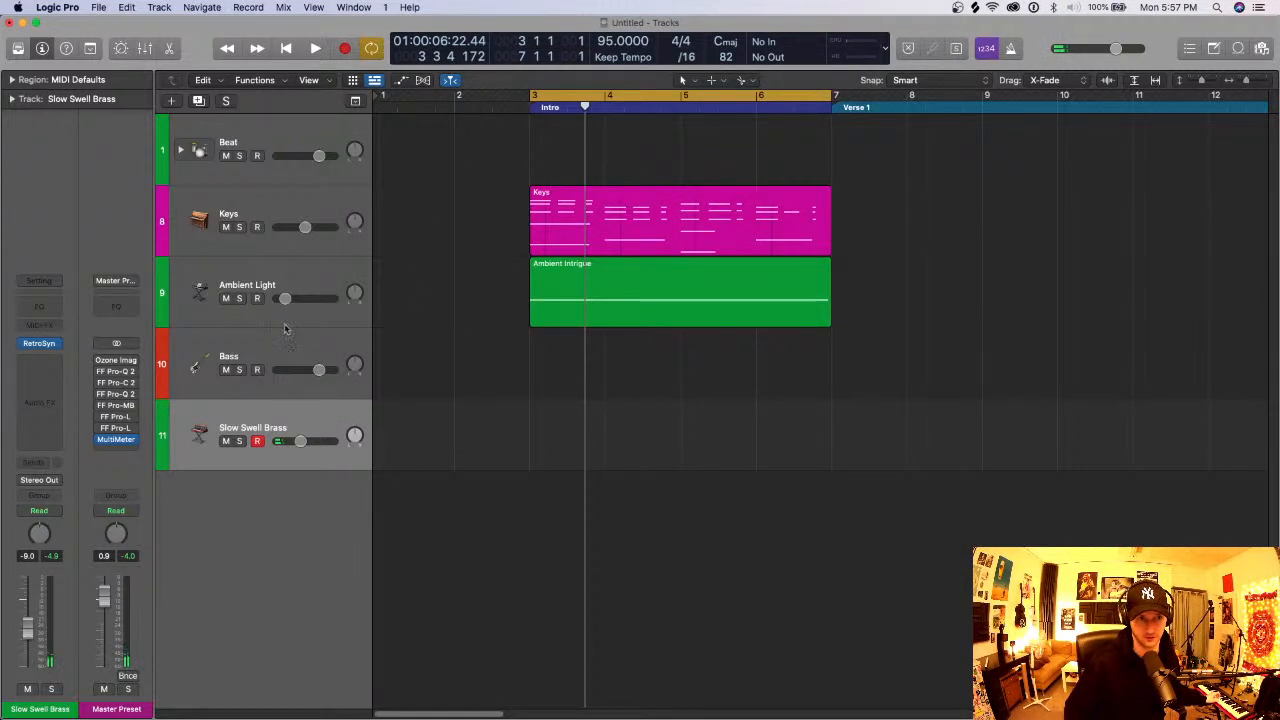
# - Mute Ambient Light and record two sustained A minor chords on the Slow Swell Brass track over the Intro
pyautogui.click(226, 298)
pyautogui.press('r')
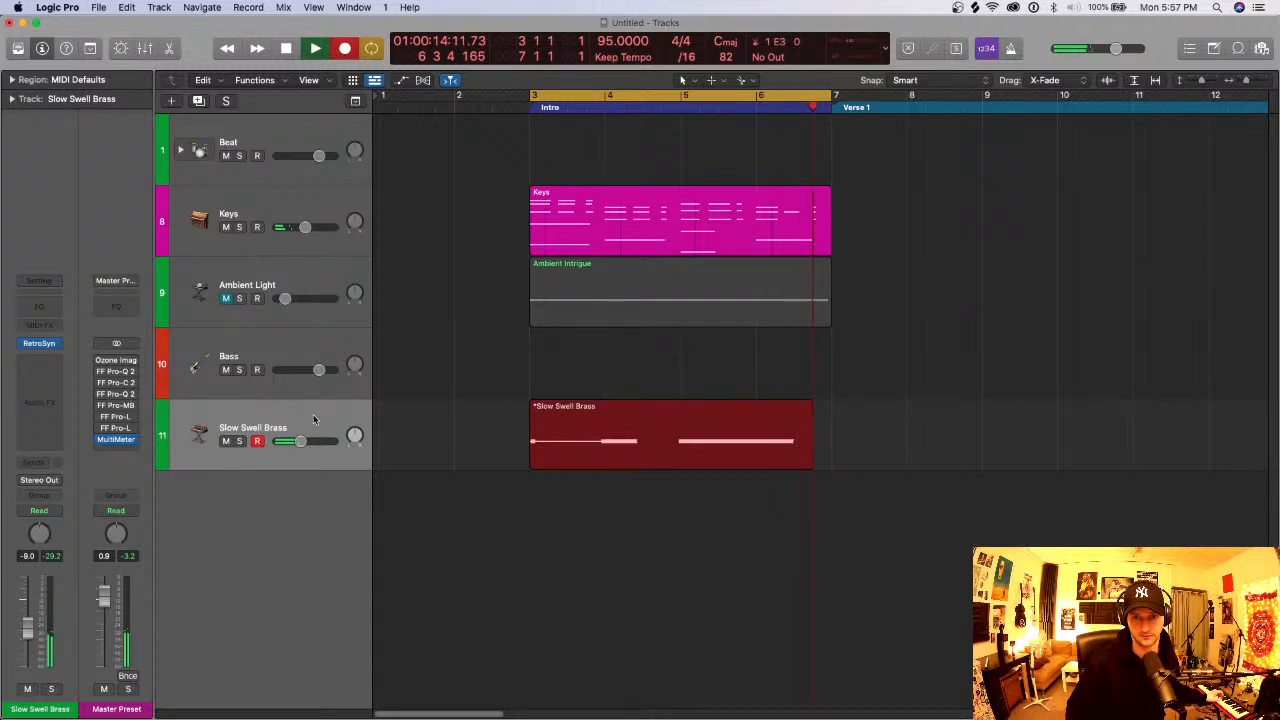
pyautogui.press('space')
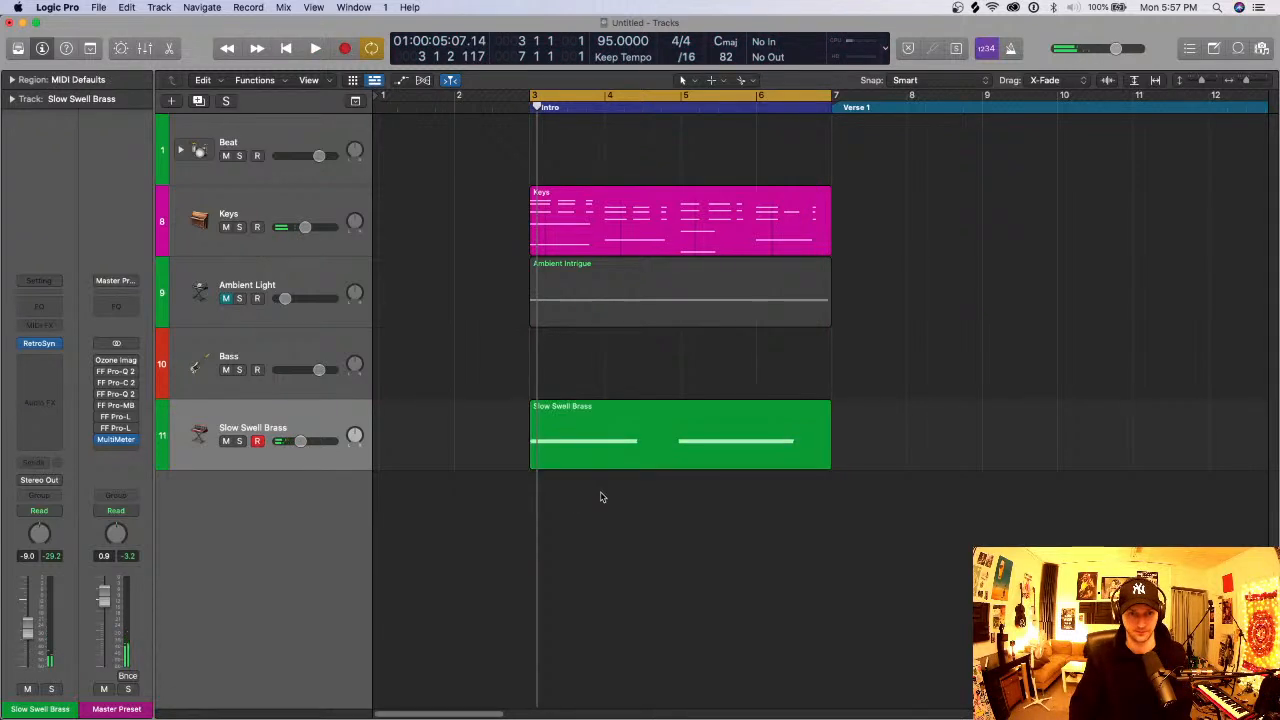
# - Quantize all notes in the Slow Swell Brass region to 1/1 Note and play the result back briefly
pyautogui.doubleClick(612, 440)
pyautogui.press('super+a')
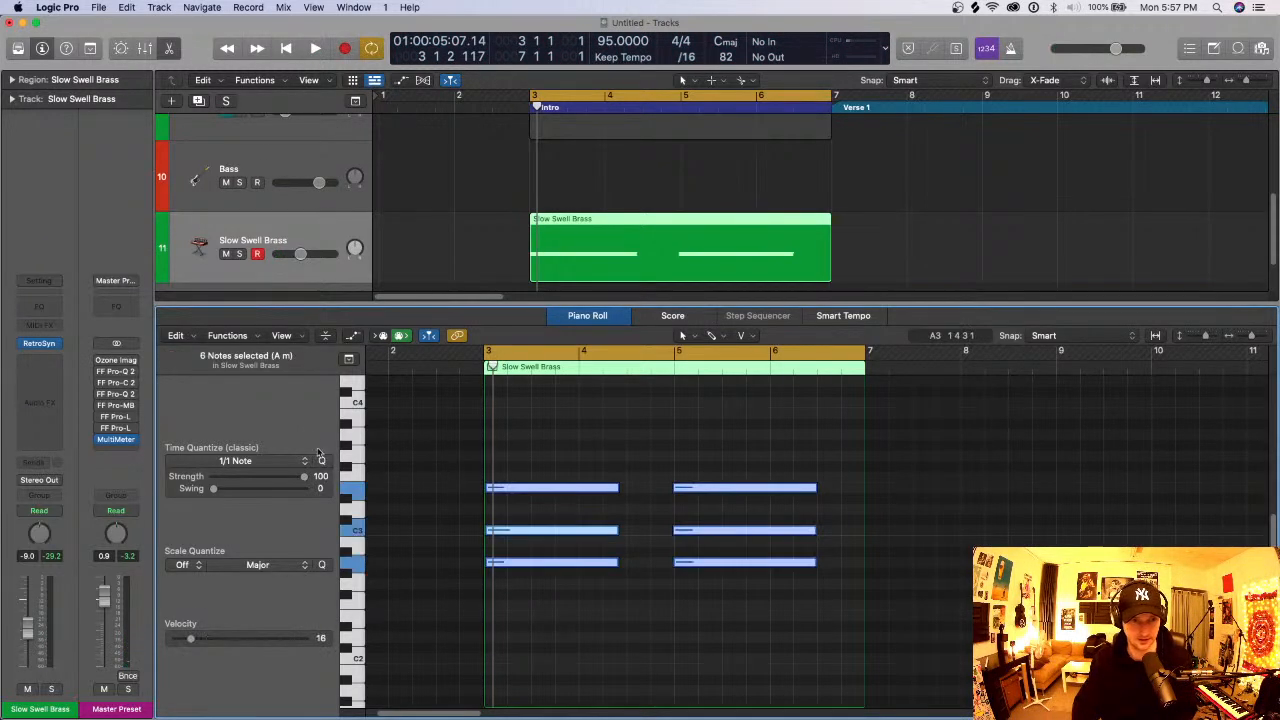
pyautogui.click(322, 462)
pyautogui.press('space')
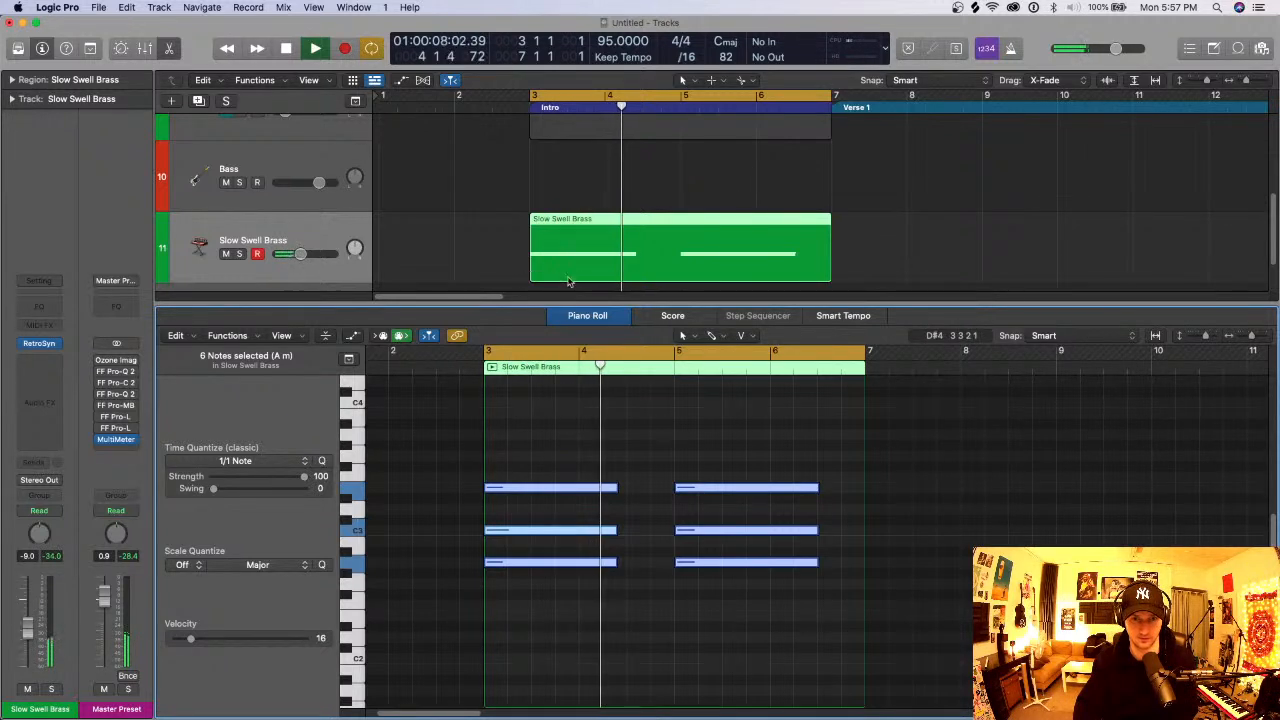
pyautogui.press('space')
# - Lower the Slow Swell Brass filter cutoff to 0.002 and solo the track during playback, closing the synth window before stopping
pyautogui.moveTo(45, 345)
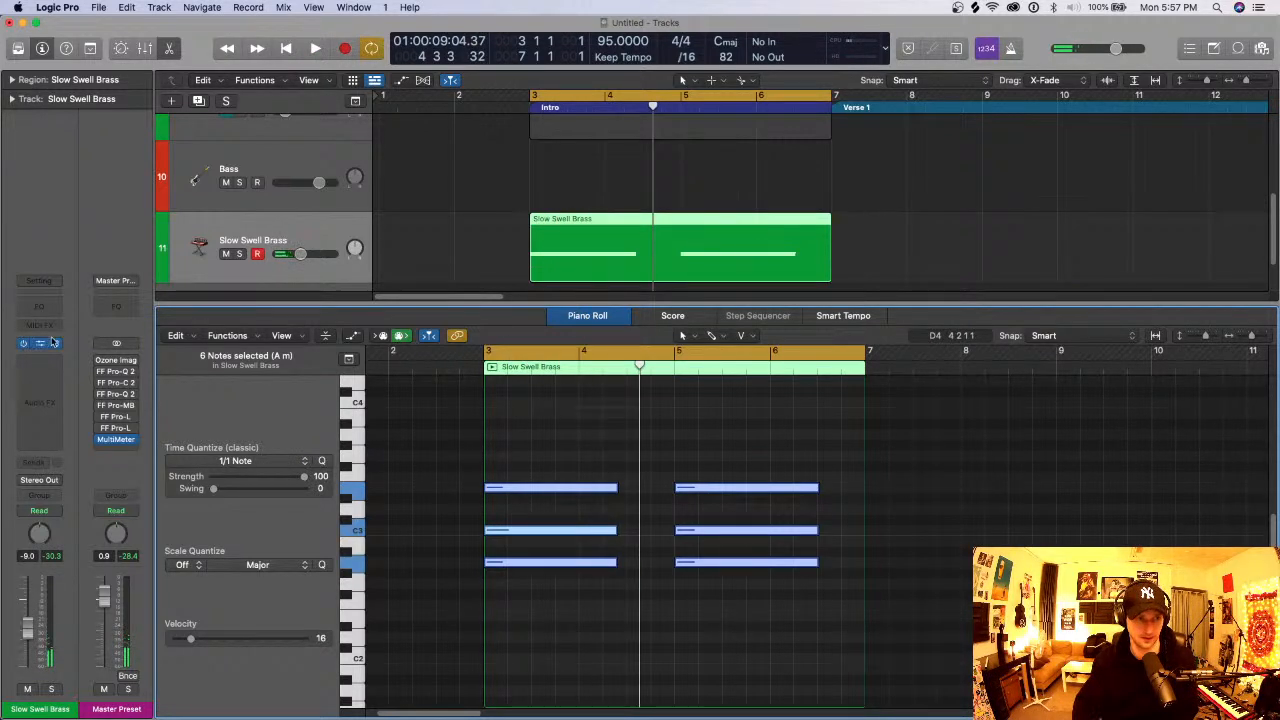
pyautogui.click(42, 344)
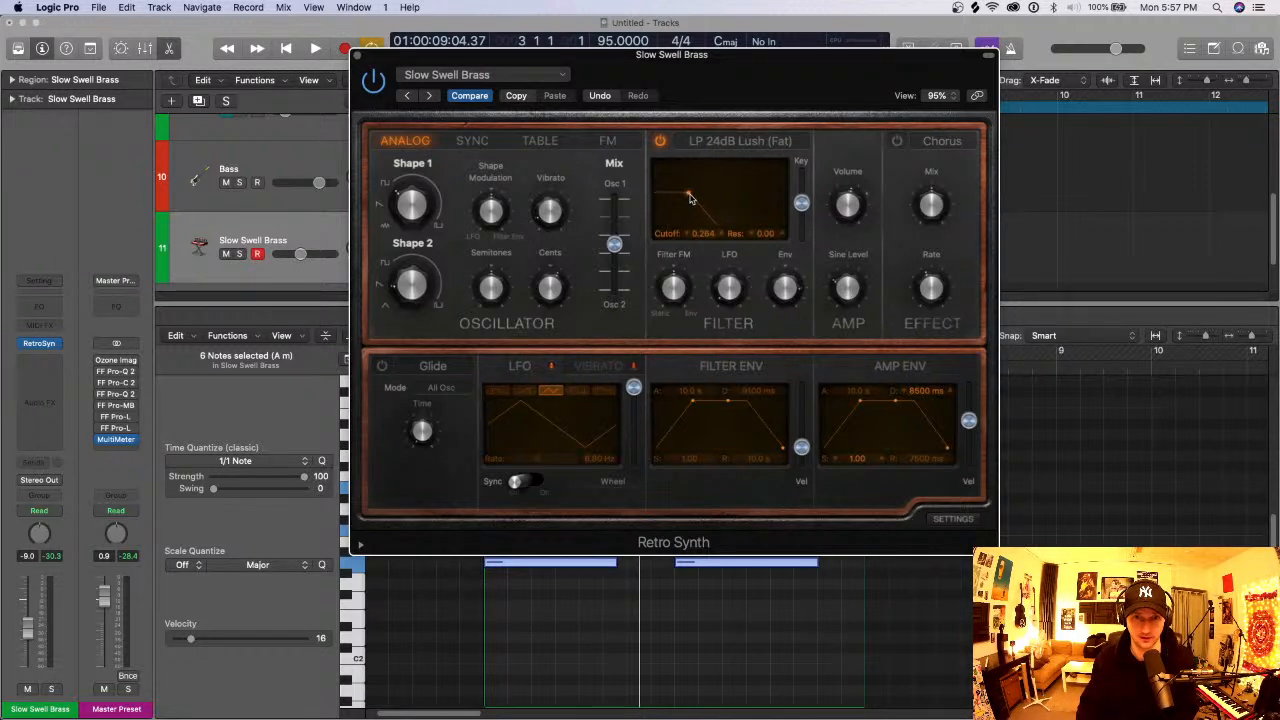
pyautogui.moveTo(691, 195); pyautogui.dragTo(656, 201)
pyautogui.press('space')
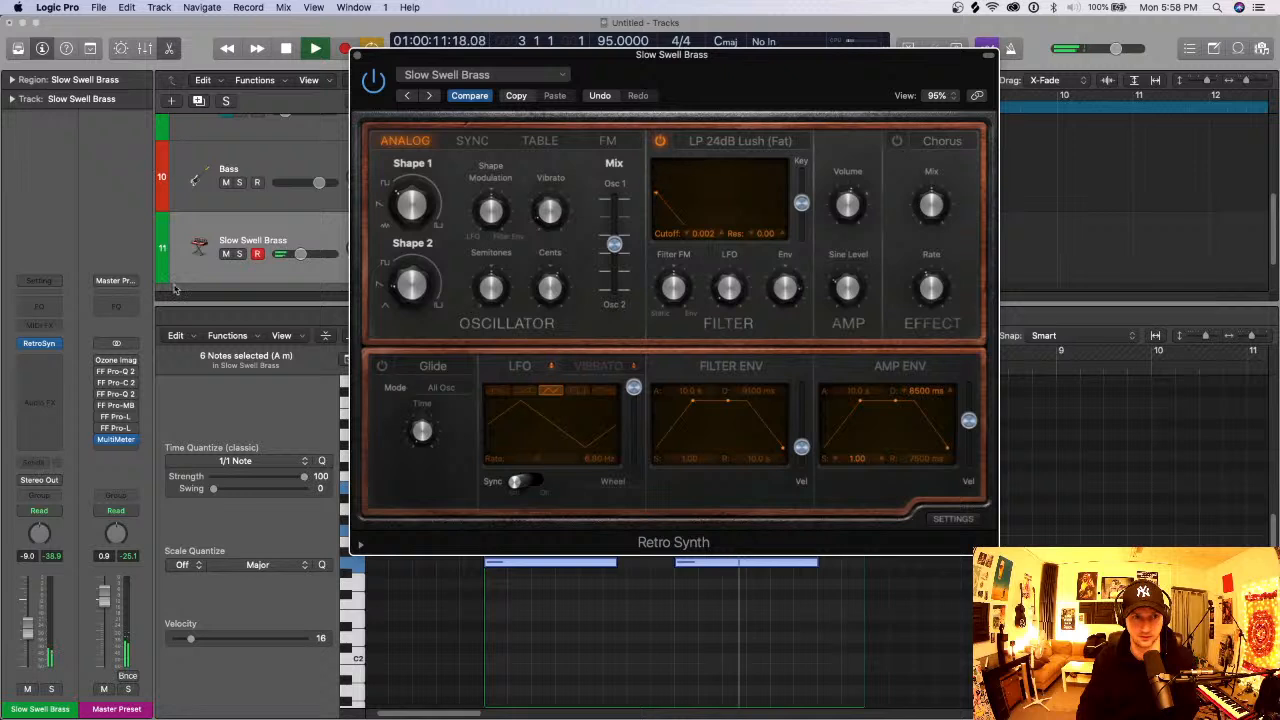
pyautogui.press('s')
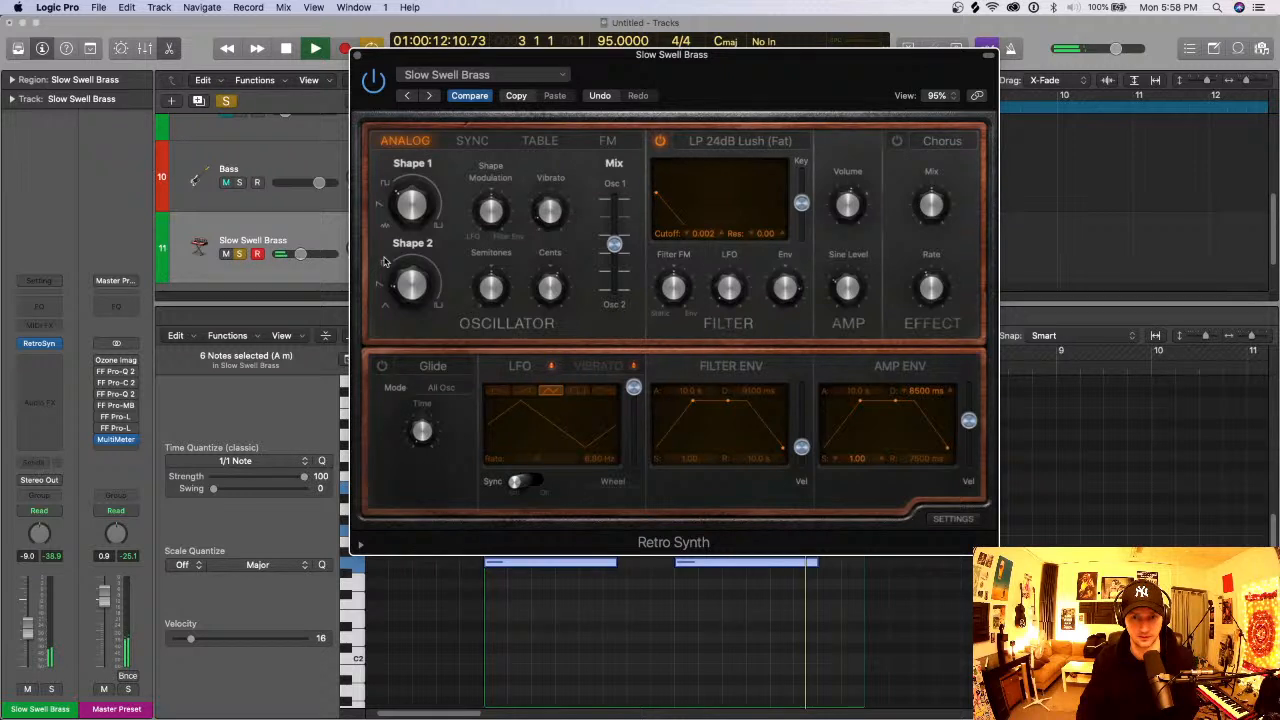
pyautogui.click(361, 54)
pyautogui.press('space')
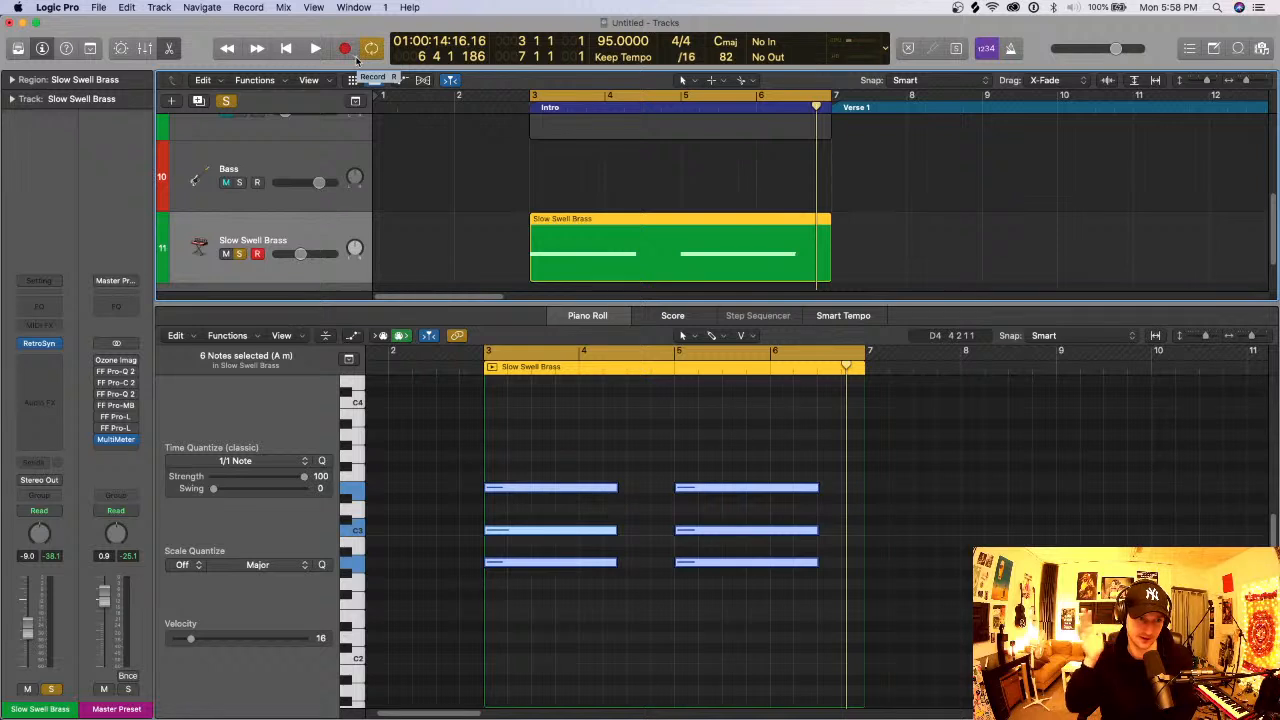
pyautogui.moveTo(35, 346)
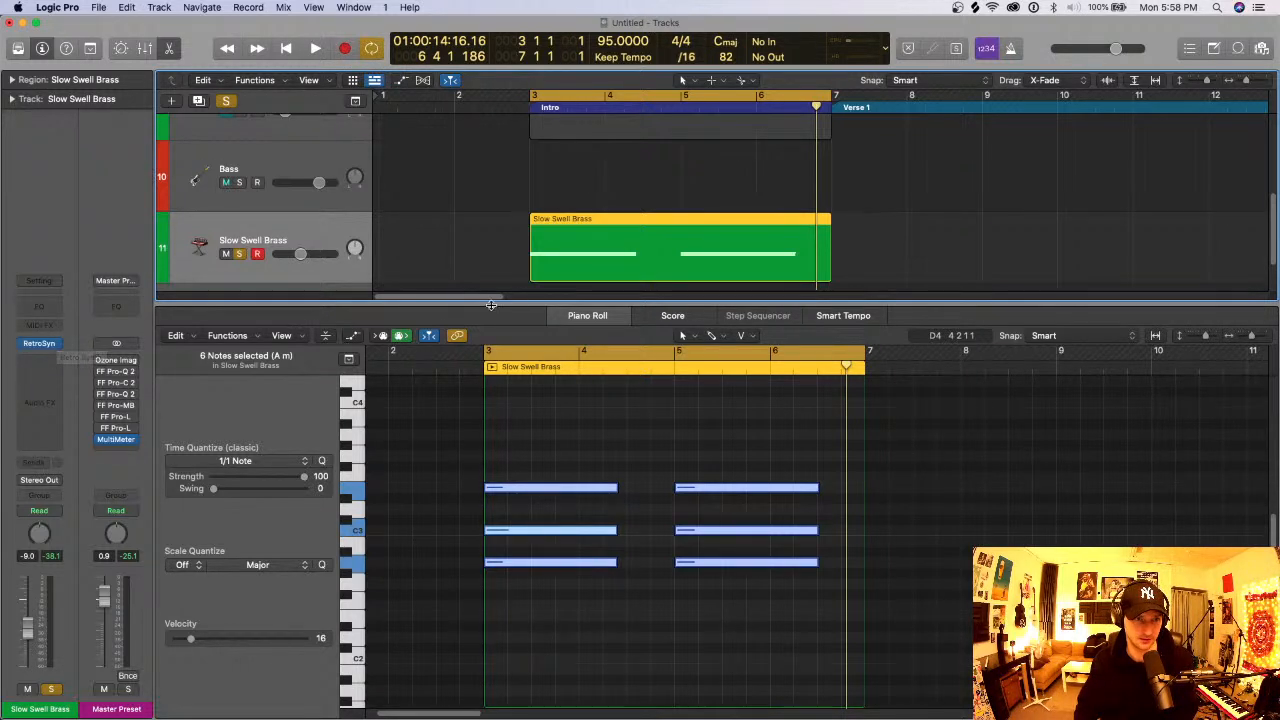
# - Set the Slow Swell Brass track's automation mode to Latch and open its Retro Synth, keeping the Intro region in view
pyautogui.scroll(-1, 364, 257)
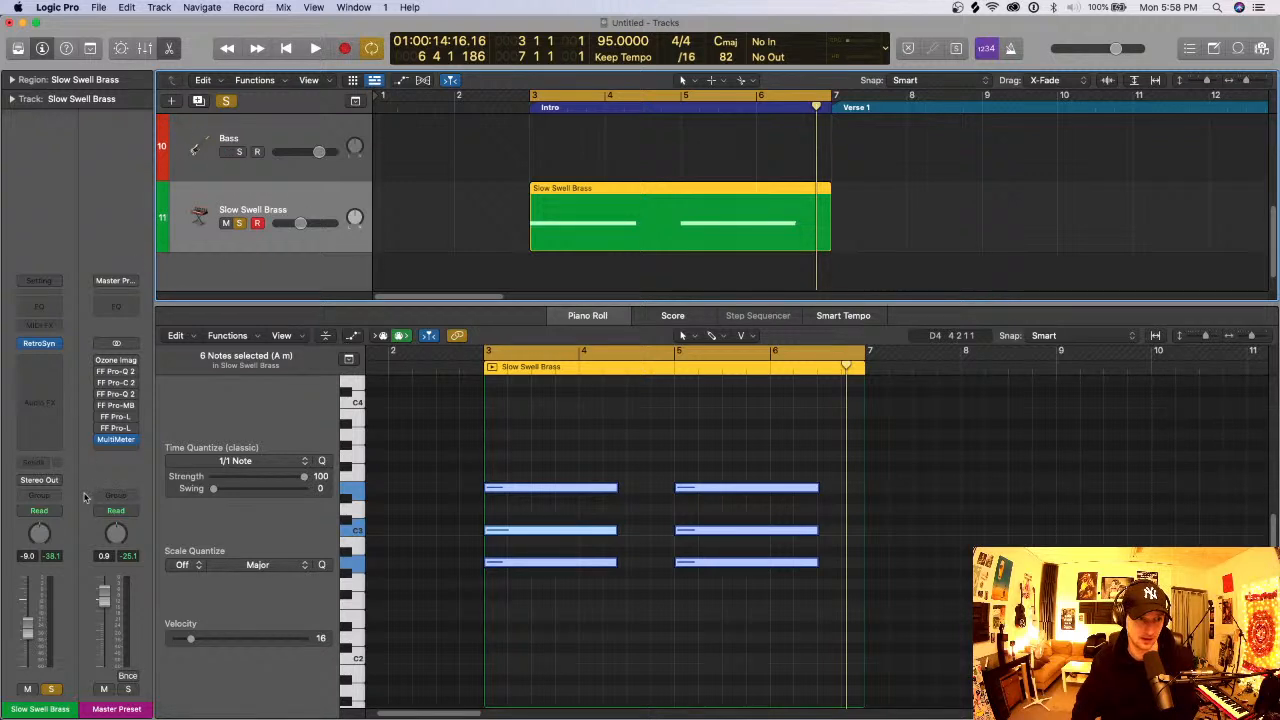
pyautogui.moveTo(54, 510)
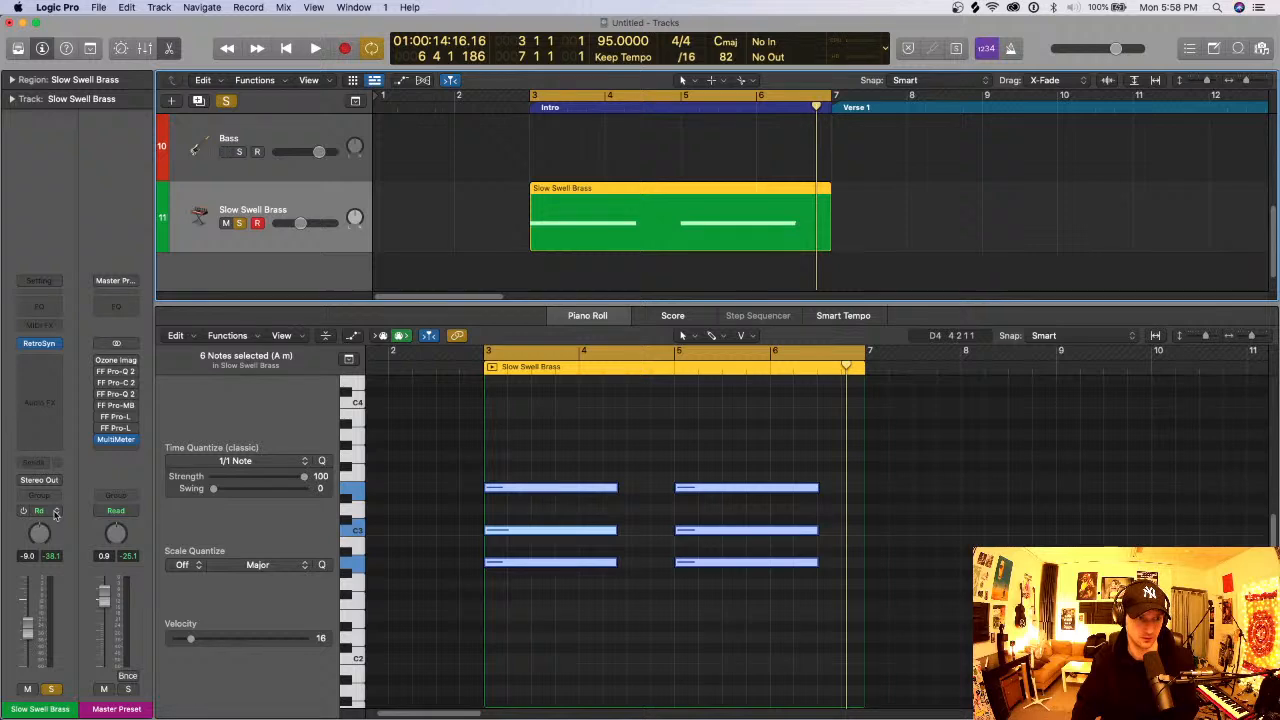
pyautogui.click(55, 513)
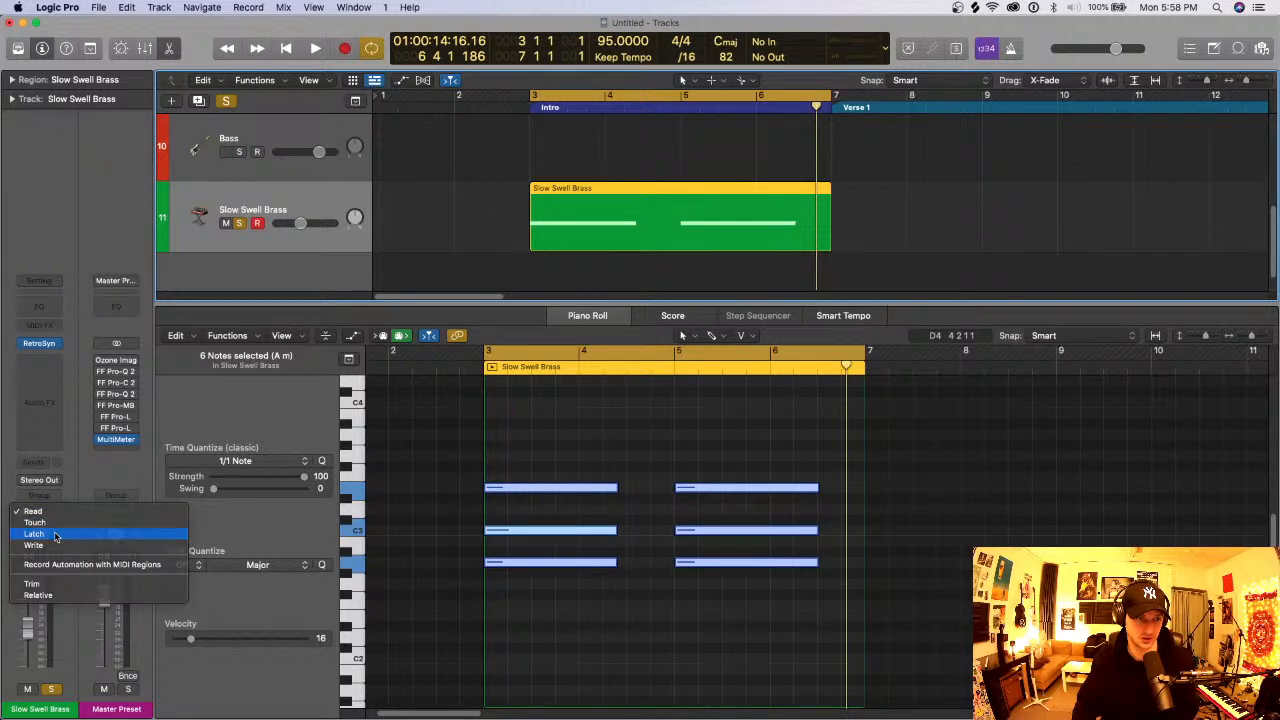
pyautogui.click(55, 535)
pyautogui.click(43, 345)
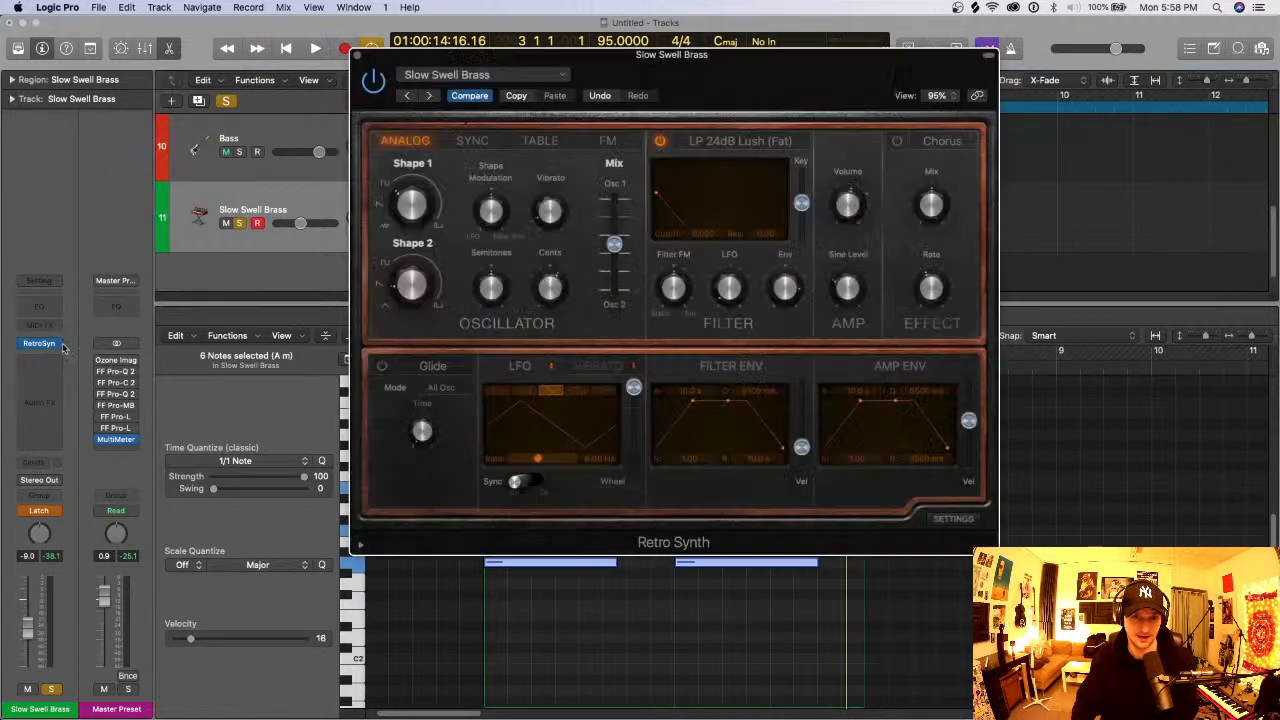
pyautogui.moveTo(700, 60); pyautogui.dragTo(847, 180)
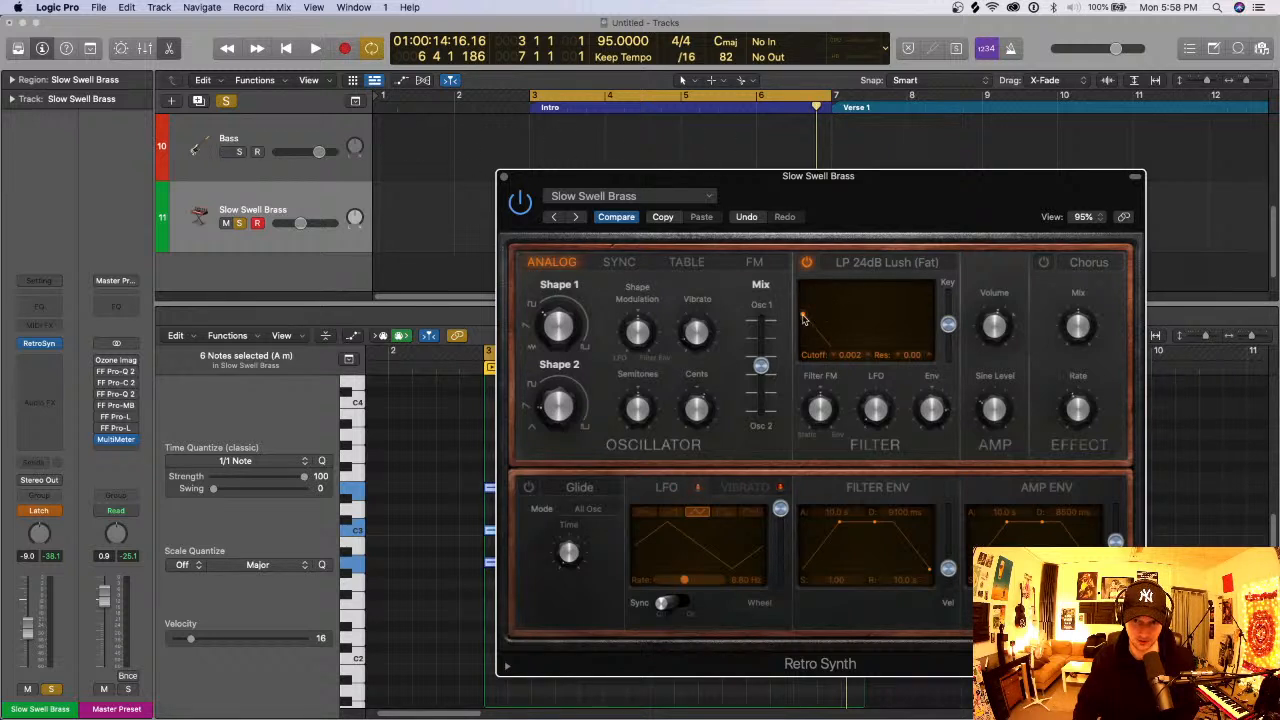
# - Record Retro Synth filter cutoff swells while the Intro plays, close the synth window, and return the track's automation mode to Read
pyautogui.moveTo(803, 317); pyautogui.dragTo(804, 318)
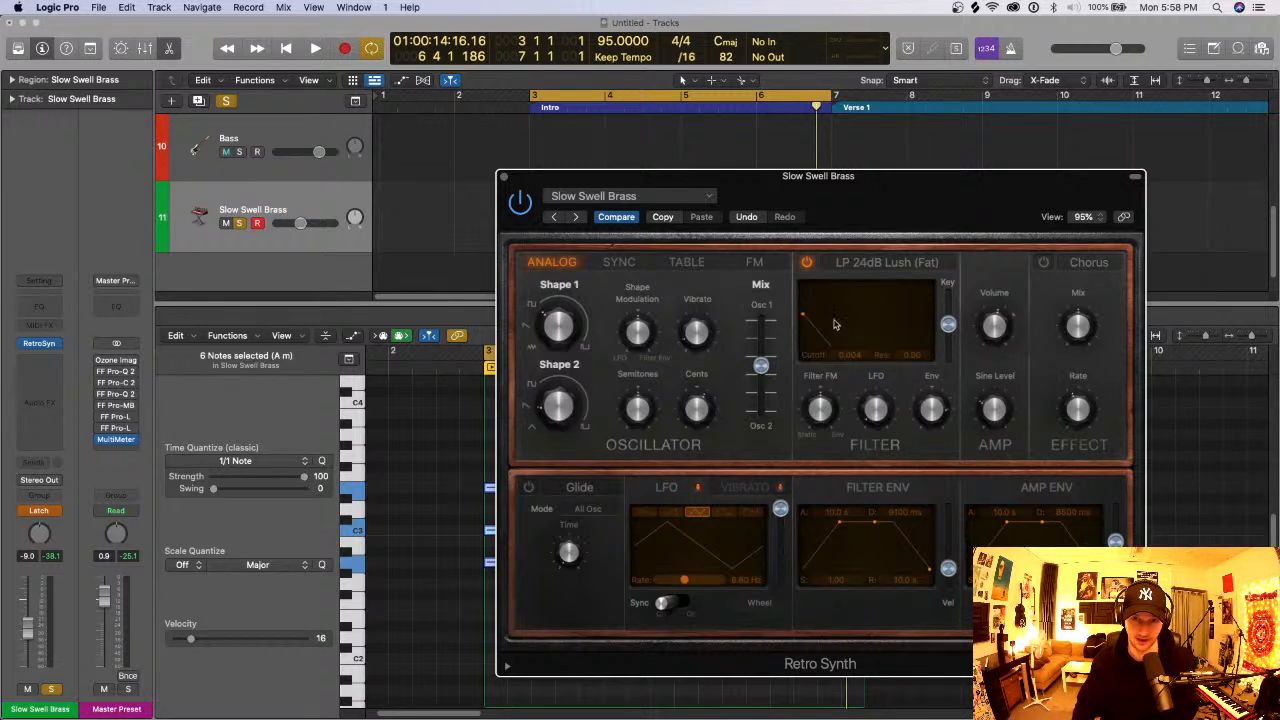
pyautogui.press('space')
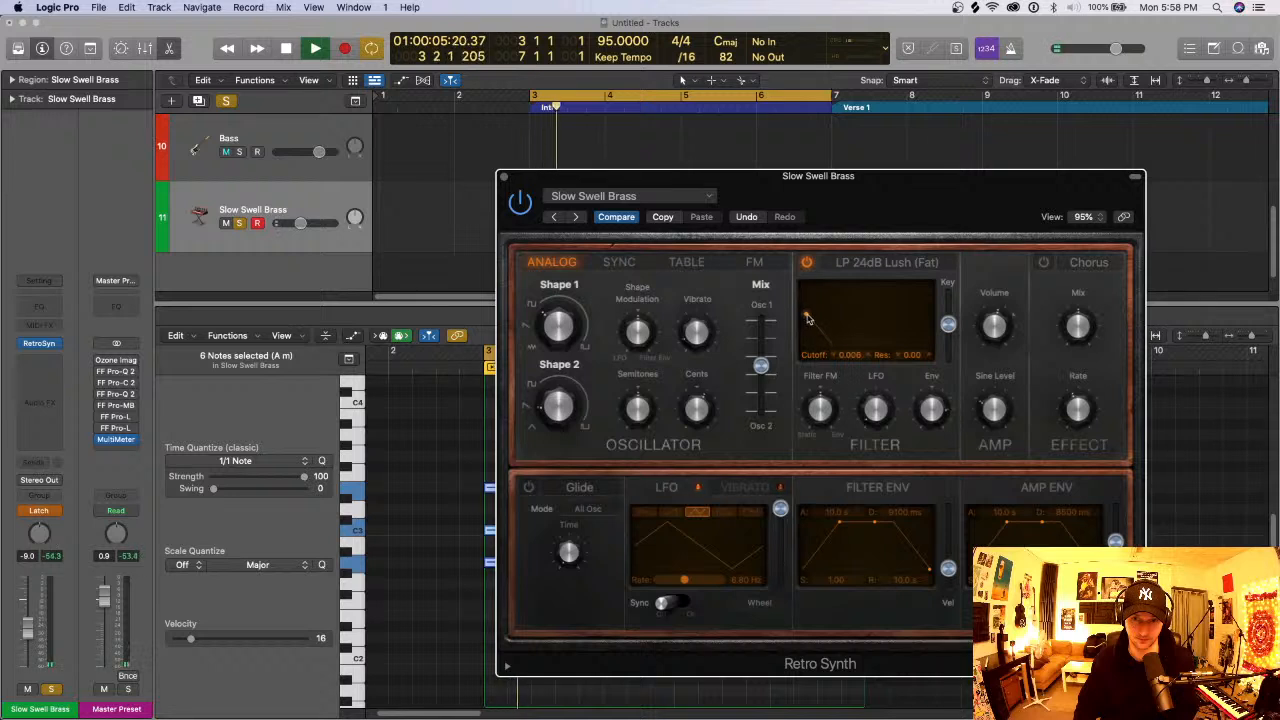
pyautogui.moveTo(811, 318)
pyautogui.mouseDown()
pyautogui.moveTo(824, 318)
pyautogui.moveTo(792, 321)
pyautogui.mouseUp()
pyautogui.press('space')
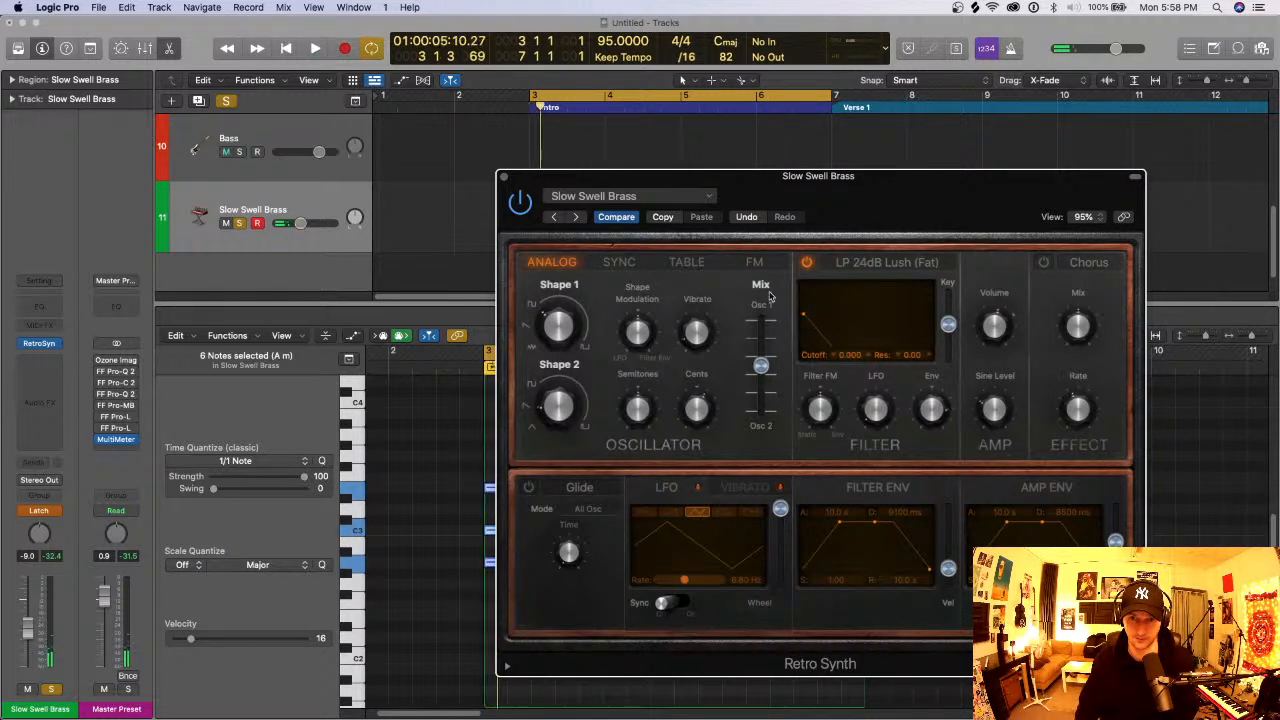
pyautogui.click(504, 177)
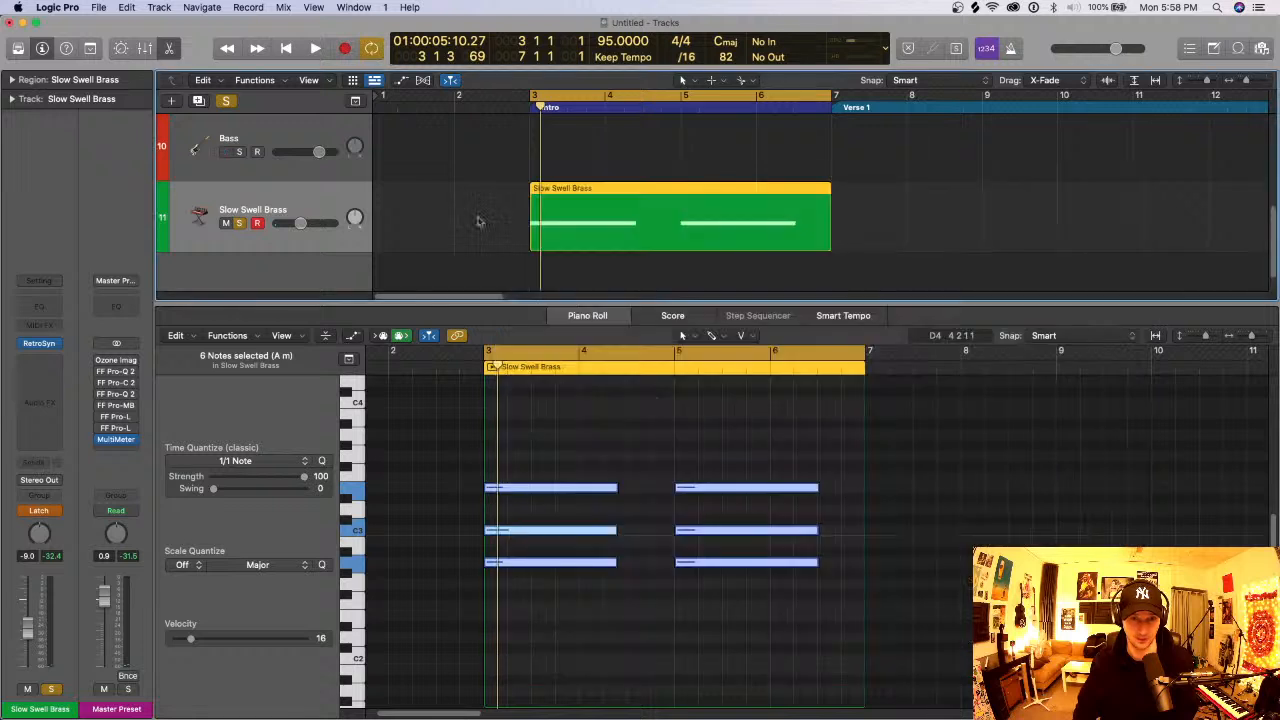
pyautogui.click(56, 512)
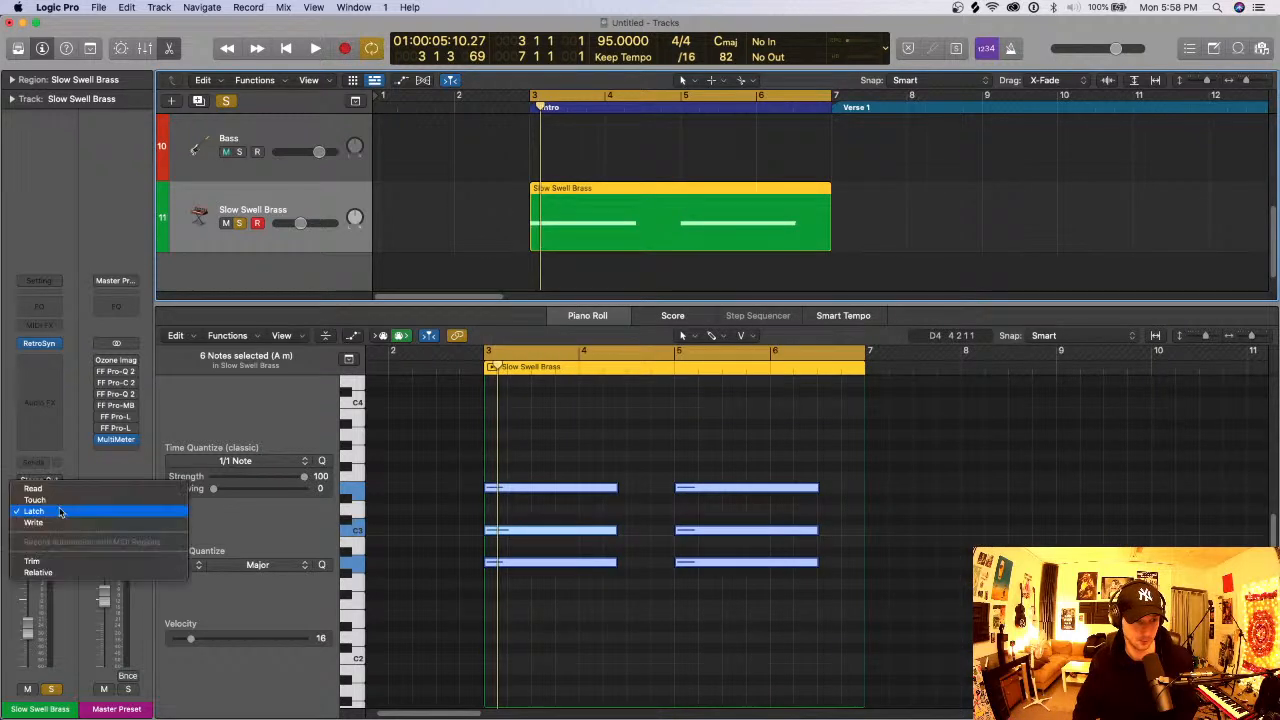
pyautogui.click(62, 512)
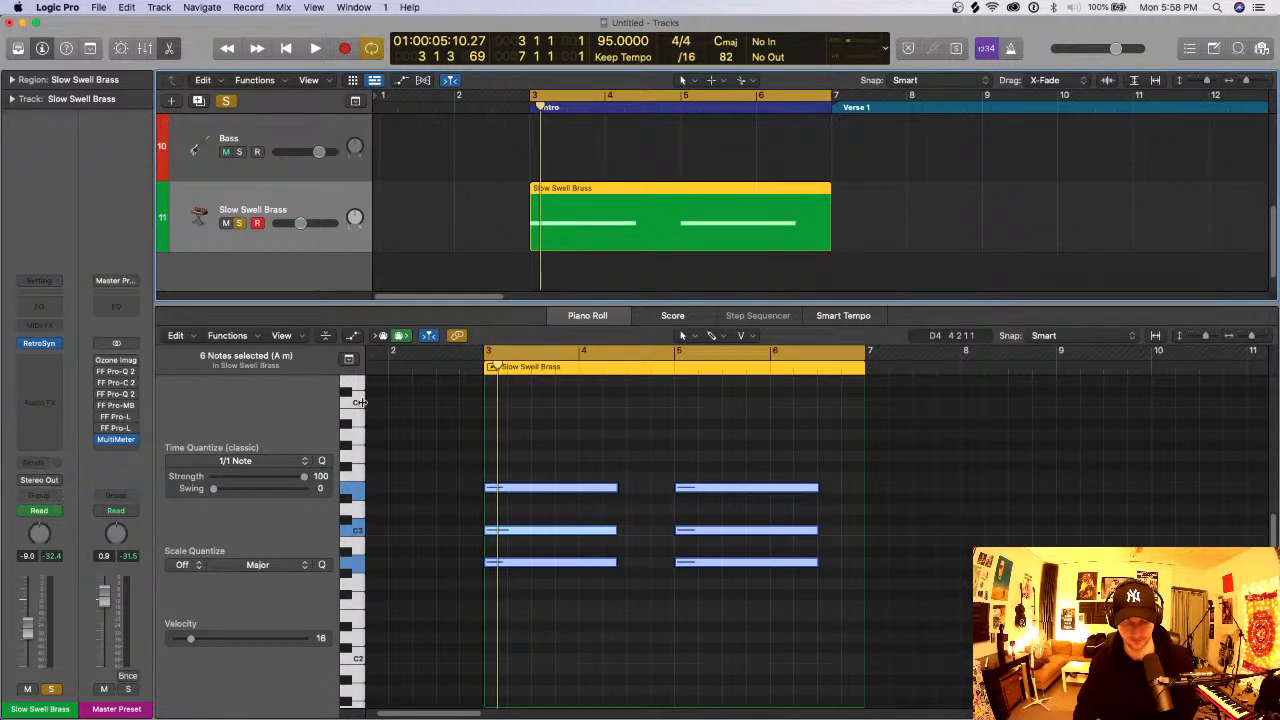
# - Show track automation, close the piano roll, and display the Retro Synth Cutoff automation on the Slow Swell Brass track
pyautogui.scroll(-1, 479, 268)
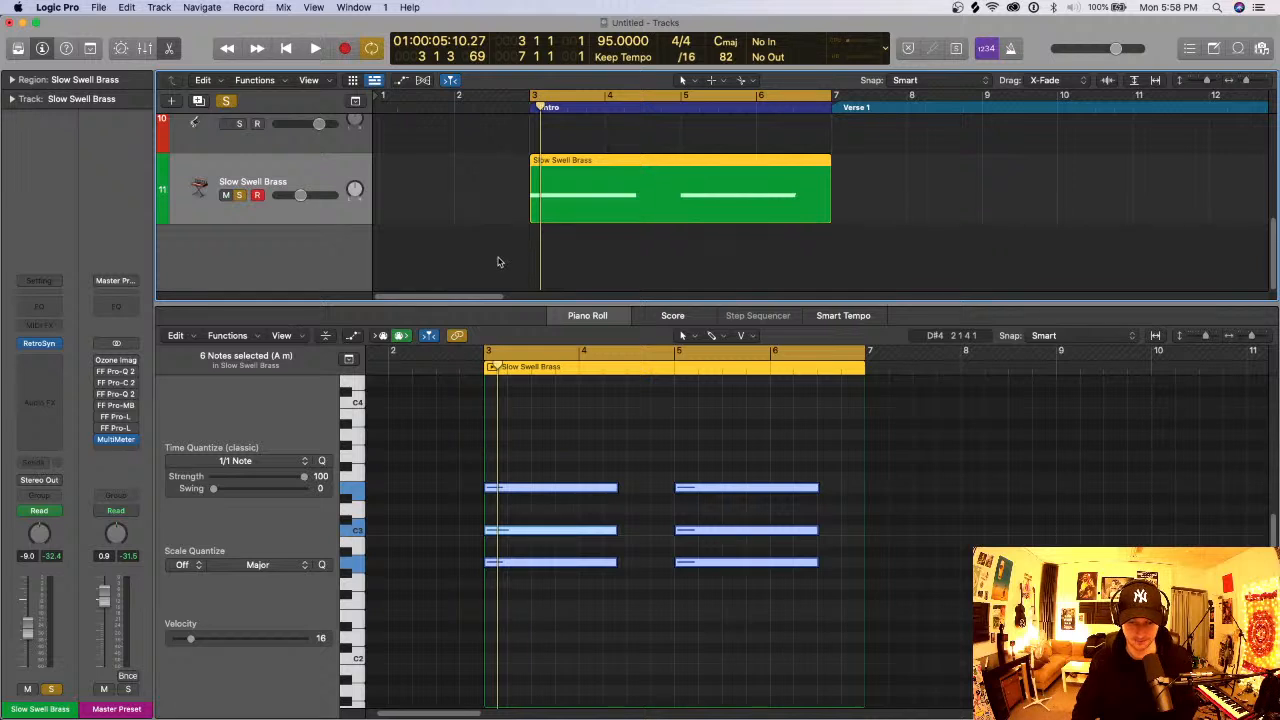
pyautogui.press('a')
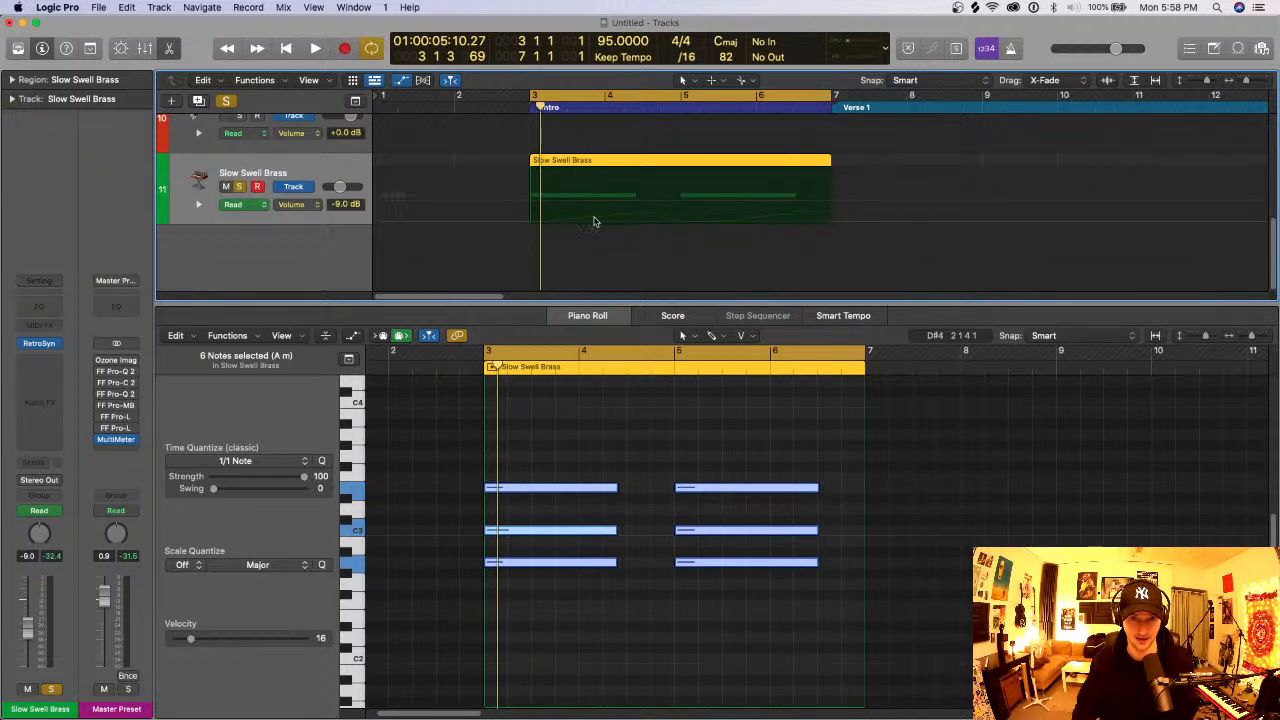
pyautogui.click(314, 203)
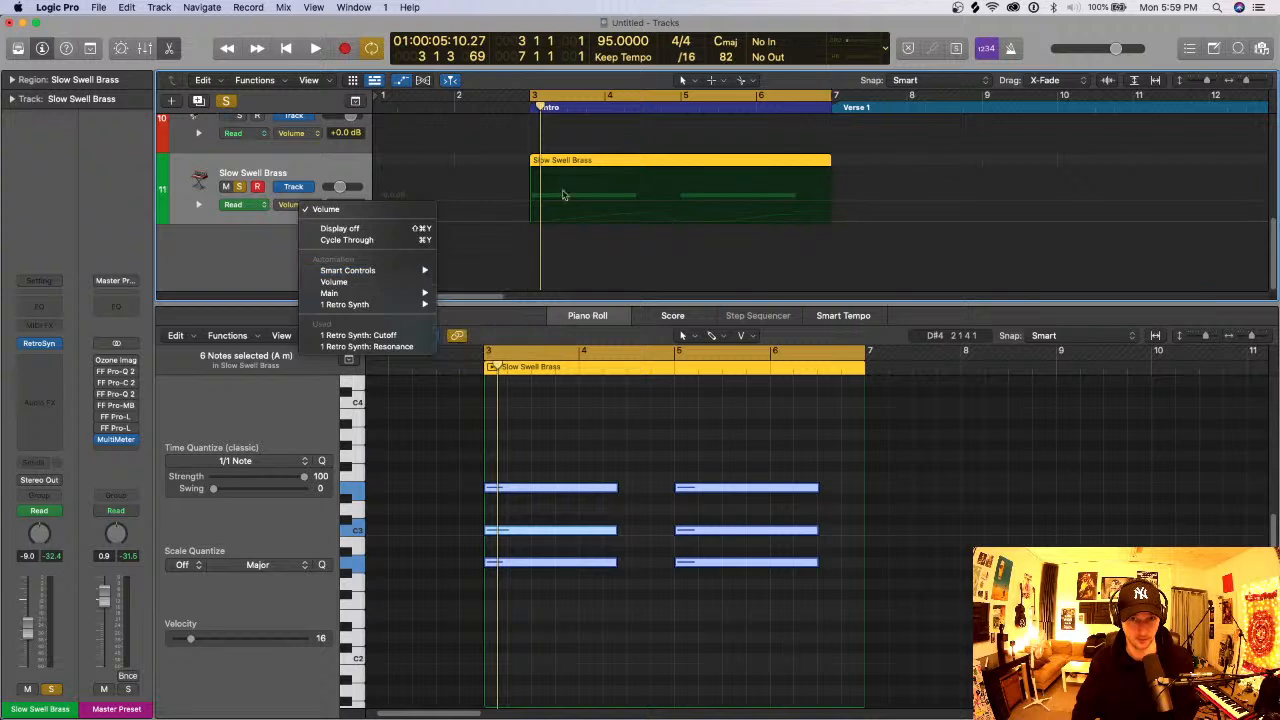
pyautogui.click(606, 316)
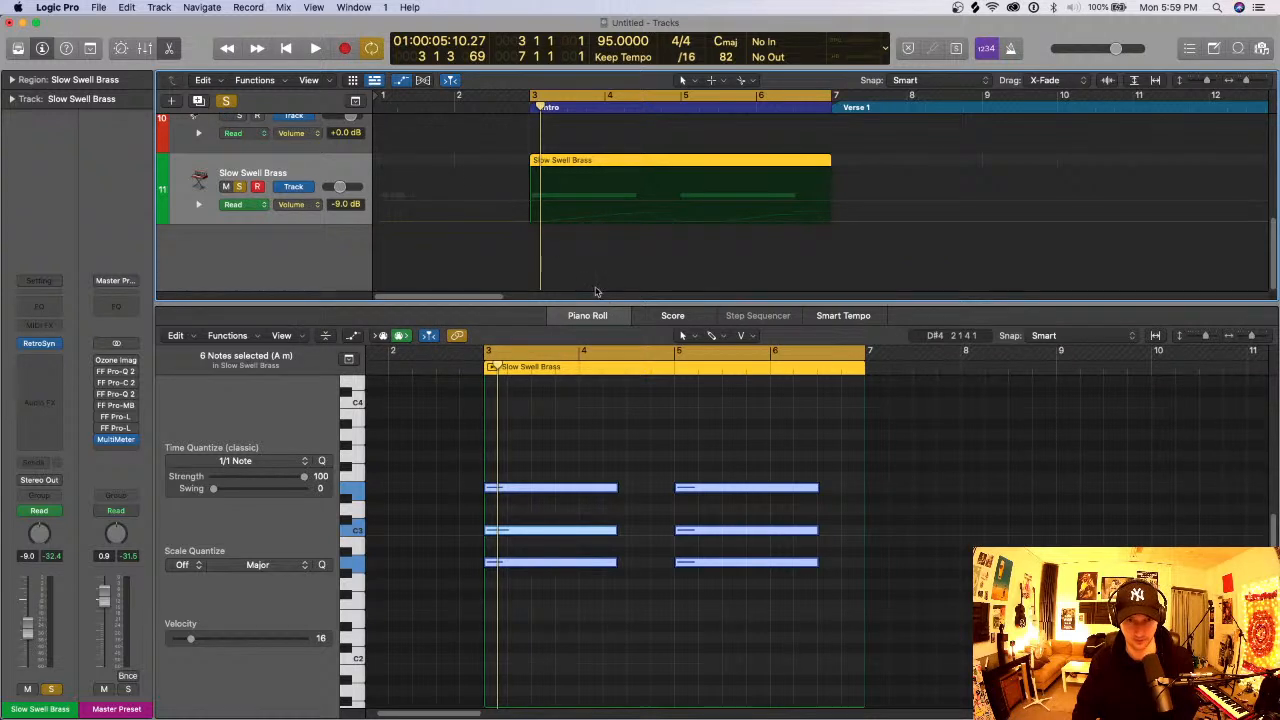
pyautogui.press('e')
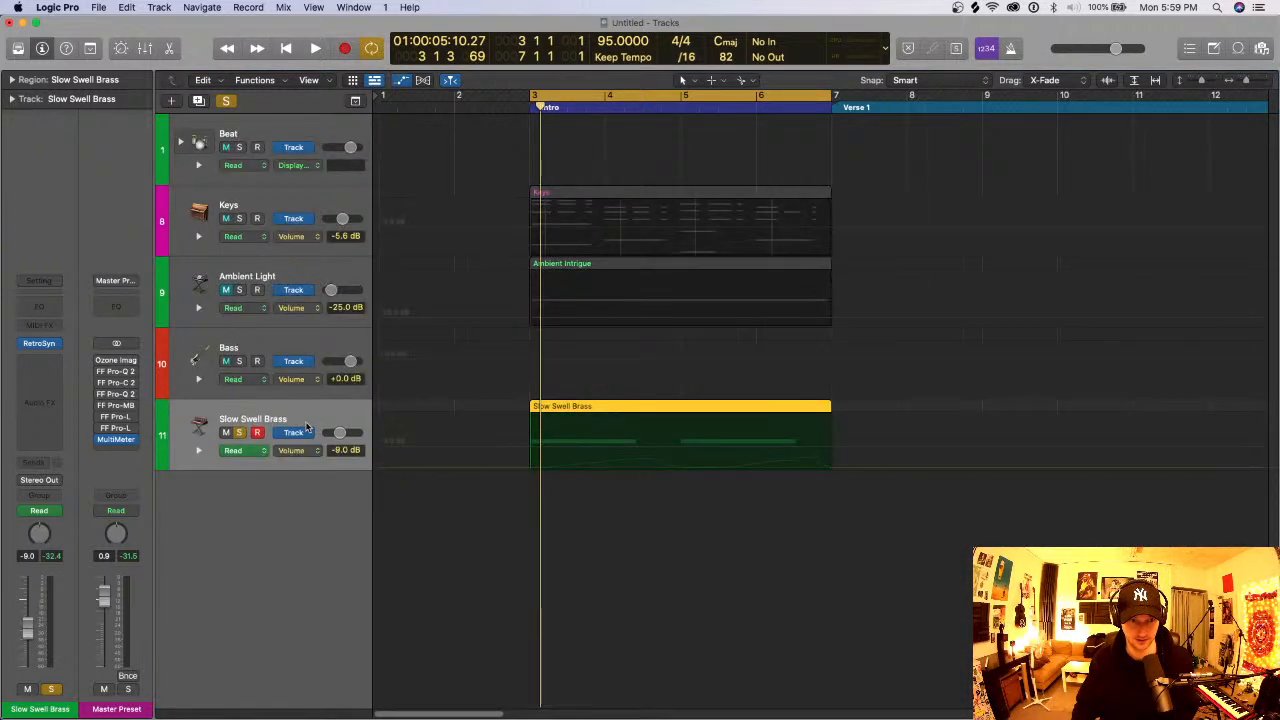
pyautogui.click(307, 451)
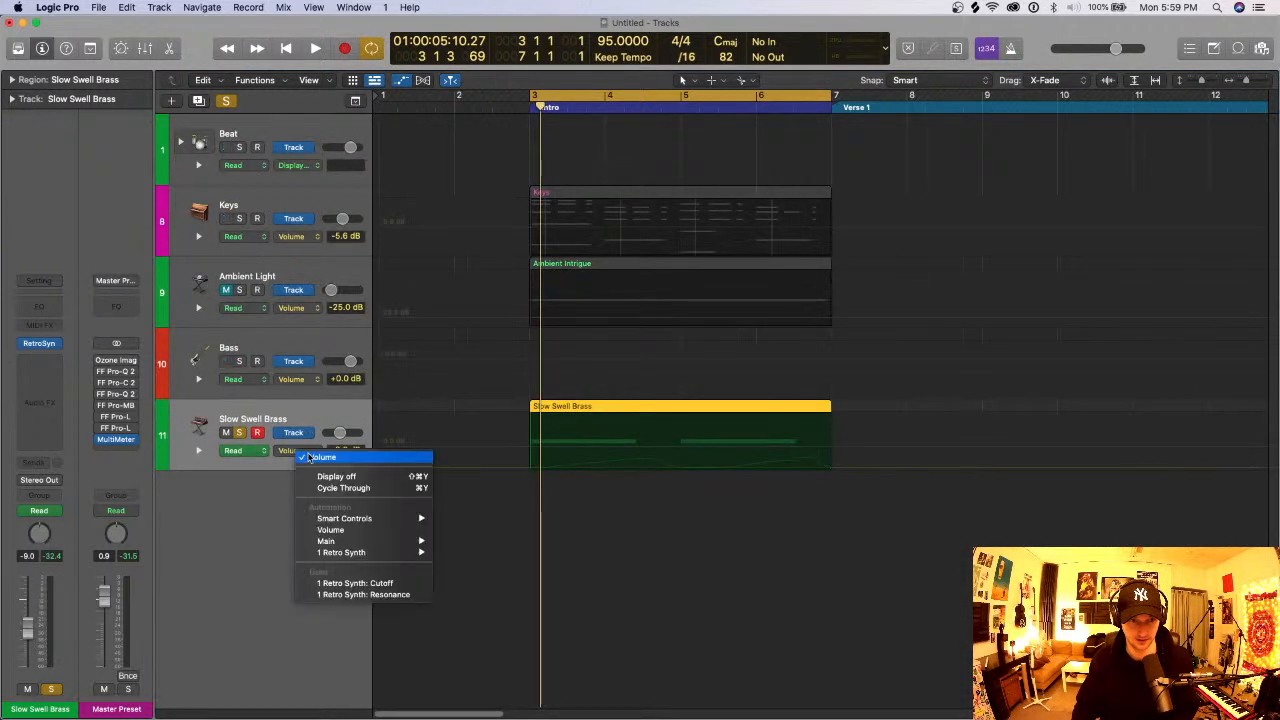
pyautogui.click(373, 585)
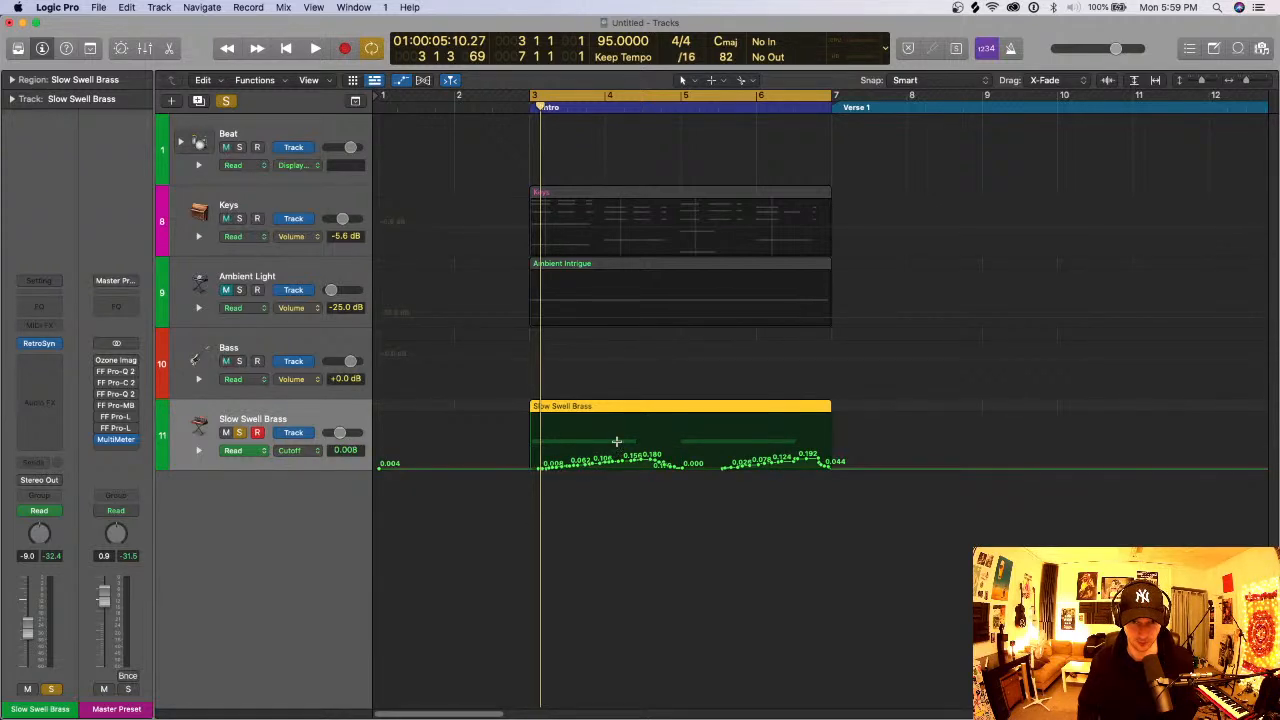
# - Simplify the first cutoff swell to a ramp from 0.040 at bar 3 to 0.118 at the chord's end, deleting its remaining points
pyautogui.press('super+Down')
pyautogui.press('super+Down')
pyautogui.press('super+Down')
pyautogui.press('super+Down')
pyautogui.press('super+Down')
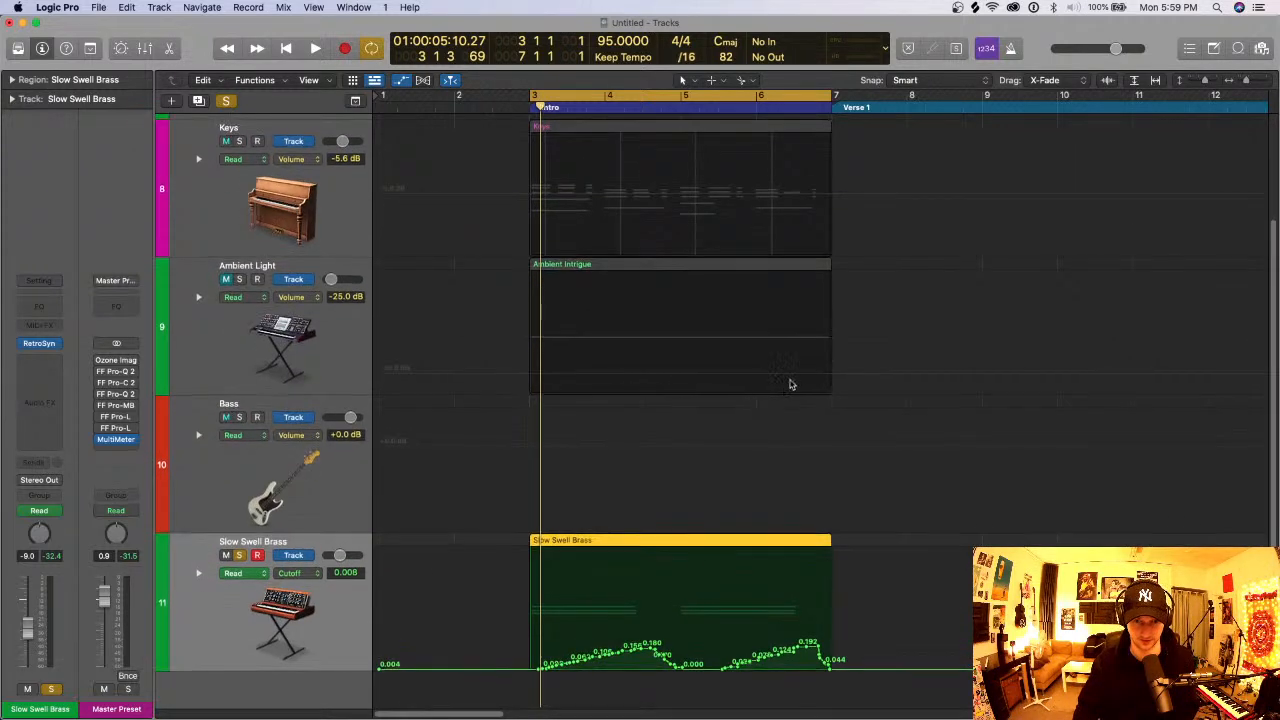
pyautogui.scroll(-1, 760, 390)
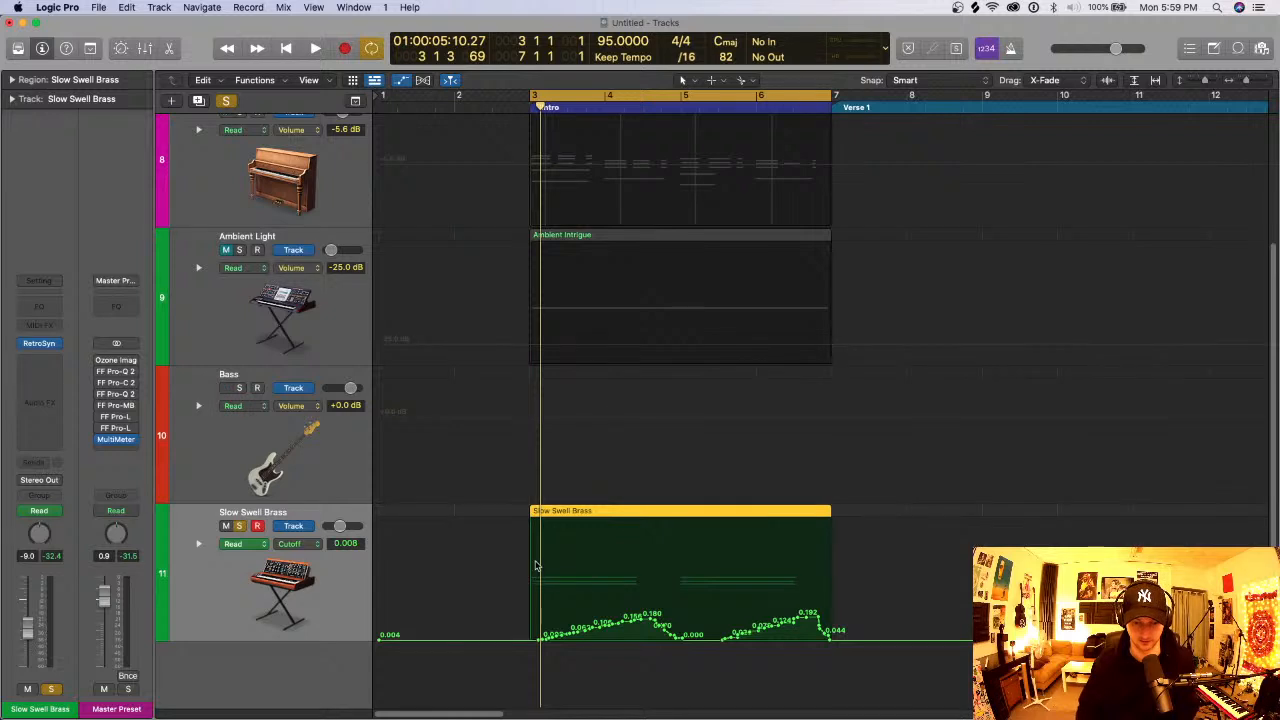
pyautogui.press('super+Right')
pyautogui.press('super+Right')
pyautogui.hscroll(-1, 614, 568)
pyautogui.moveTo(603, 637); pyautogui.dragTo(561, 636)
pyautogui.moveTo(781, 617); pyautogui.dragTo(561, 640)
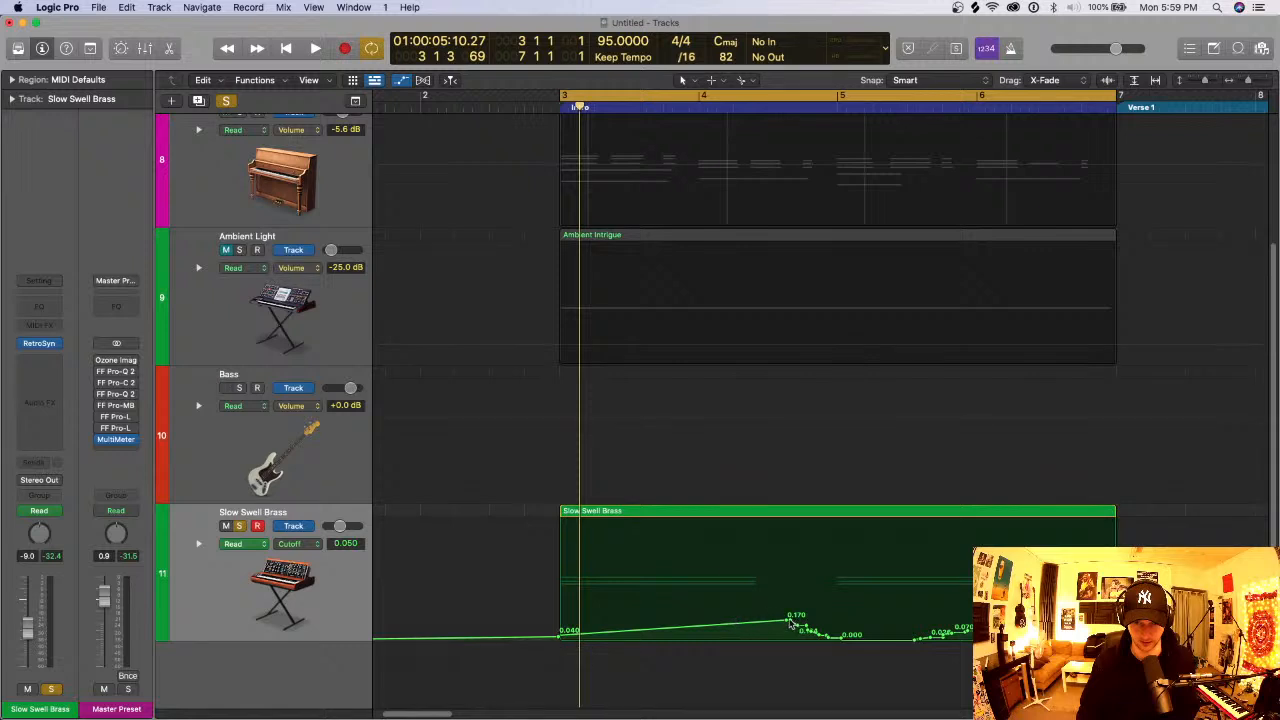
pyautogui.moveTo(787, 620); pyautogui.dragTo(839, 642)
pyautogui.click(840, 642)
pyautogui.press('Delete')
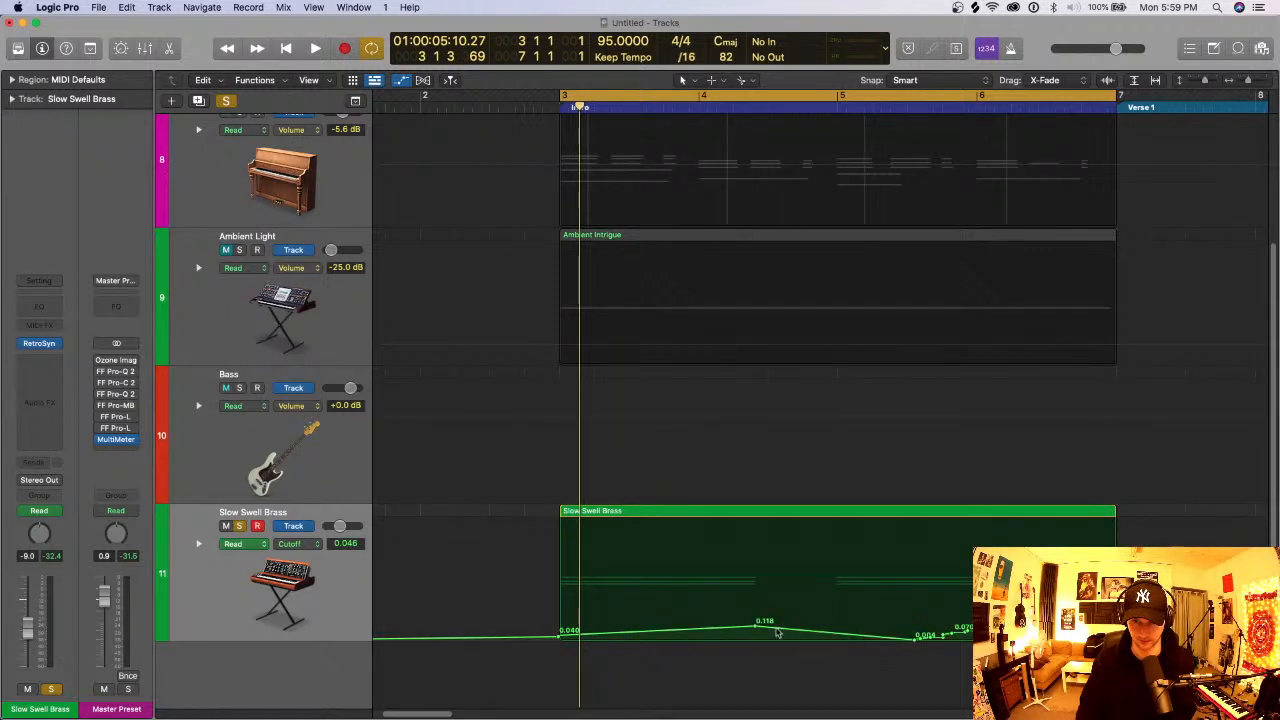
# - During playback, replace the second swell's recorded points with a cutoff ramp from 0.100 at bar 5 to 0.196 at the chord's end
pyautogui.press('space')
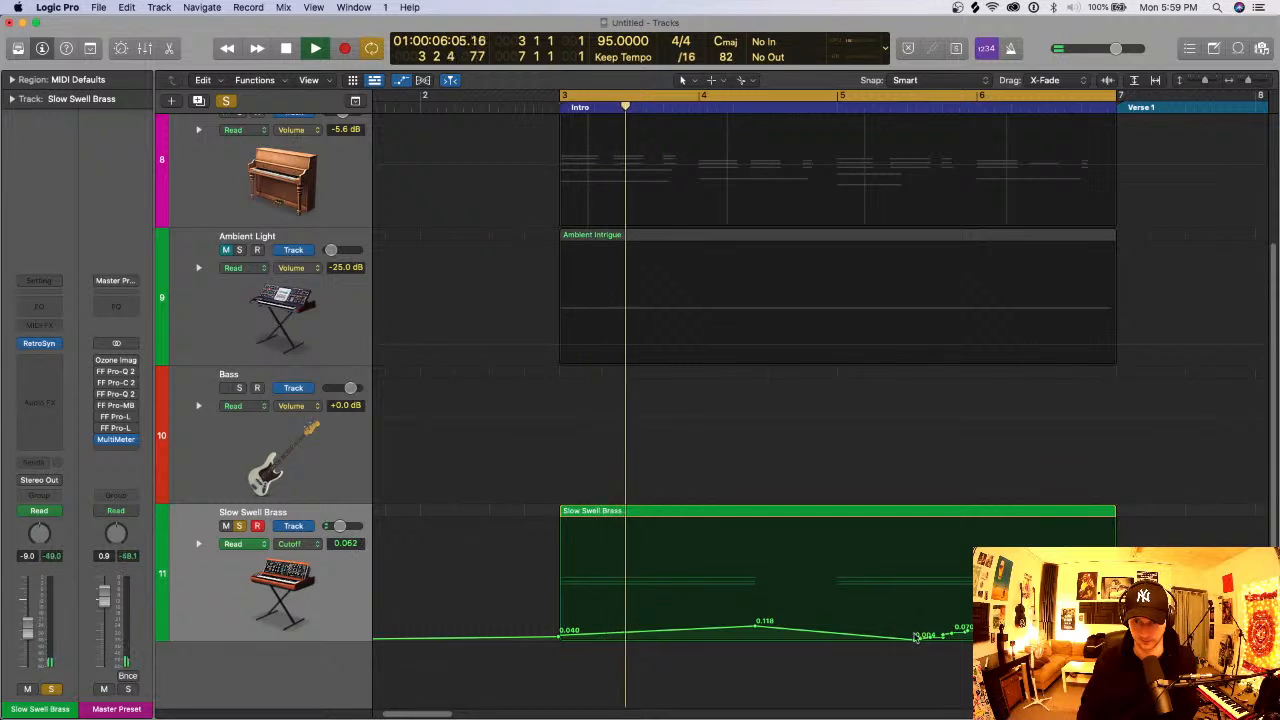
pyautogui.moveTo(908, 620); pyautogui.dragTo(1010, 640)
pyautogui.click(918, 637)
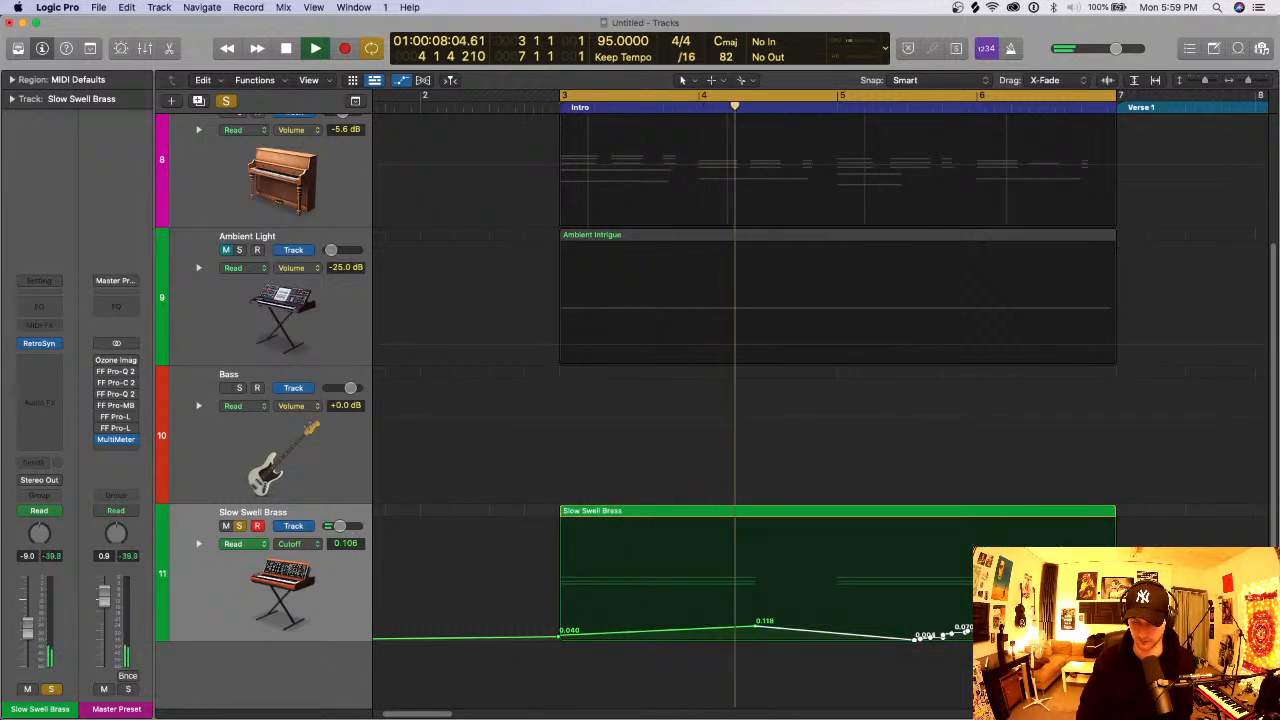
pyautogui.press('Delete')
pyautogui.click(838, 627)
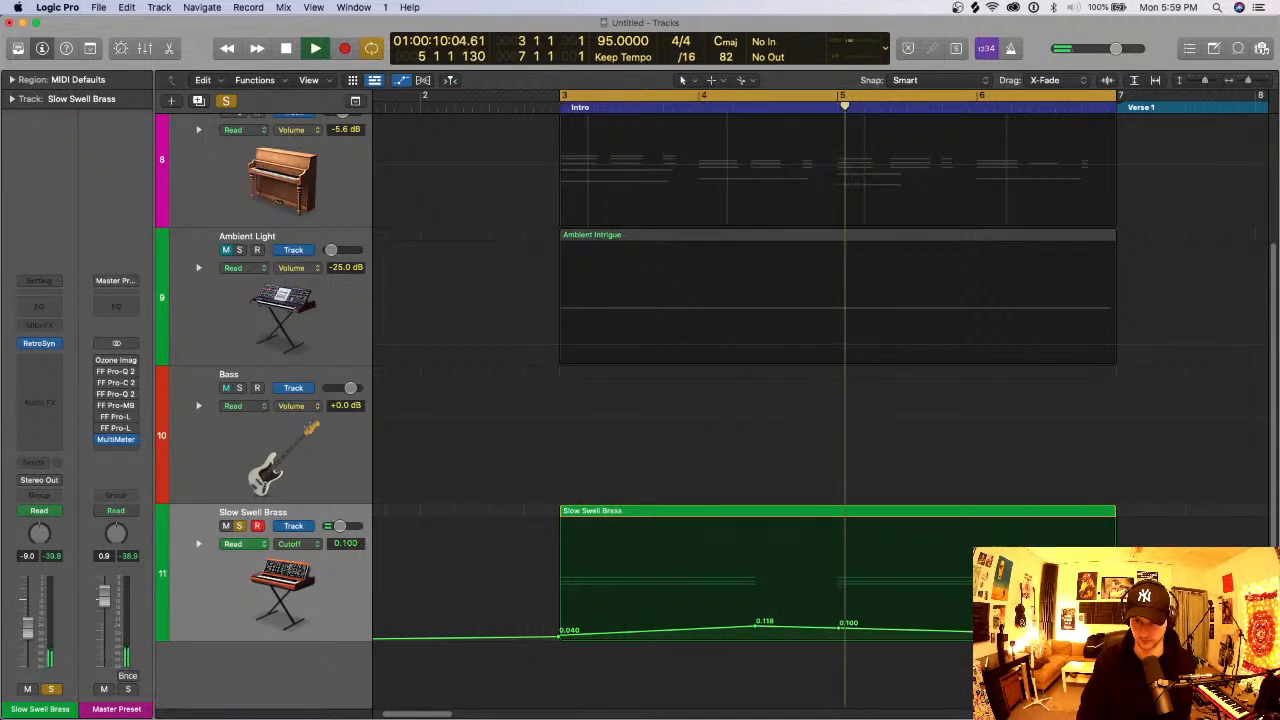
pyautogui.moveTo(1055, 634); pyautogui.dragTo(1055, 618)
pyautogui.press('super+z')
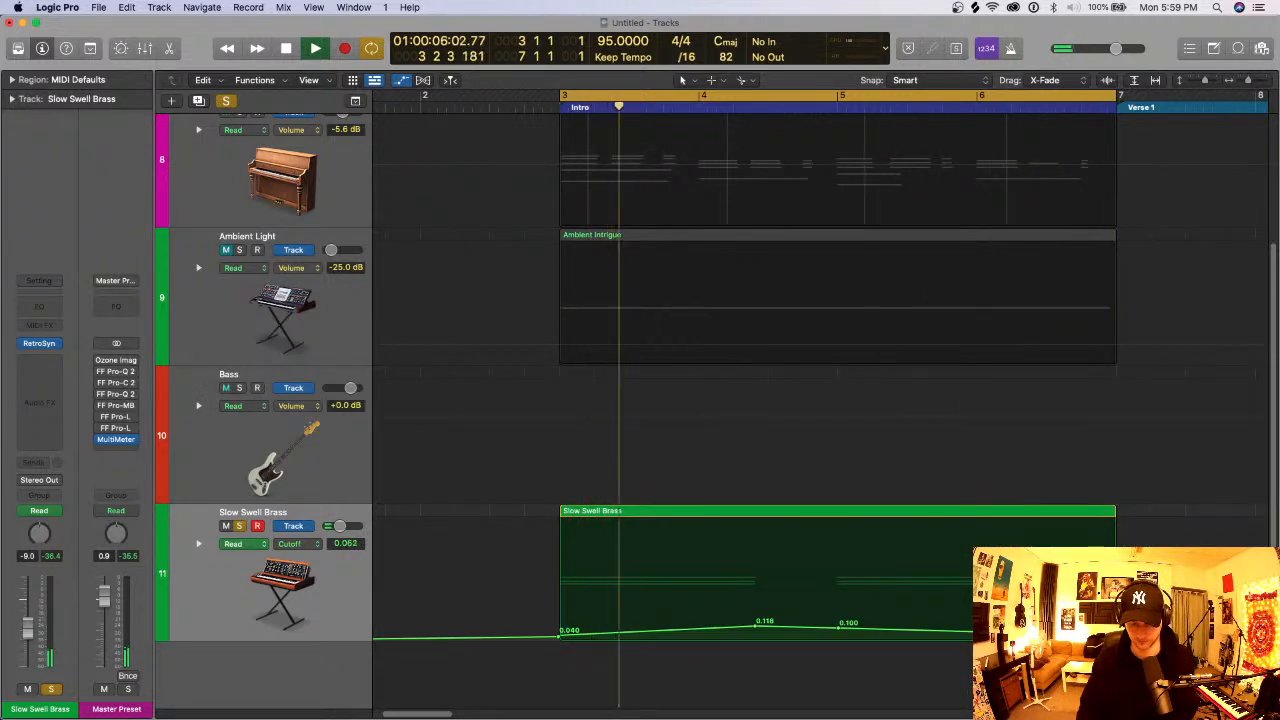
pyautogui.press('super+shift+z')
pyautogui.moveTo(1055, 617); pyautogui.dragTo(1055, 616)
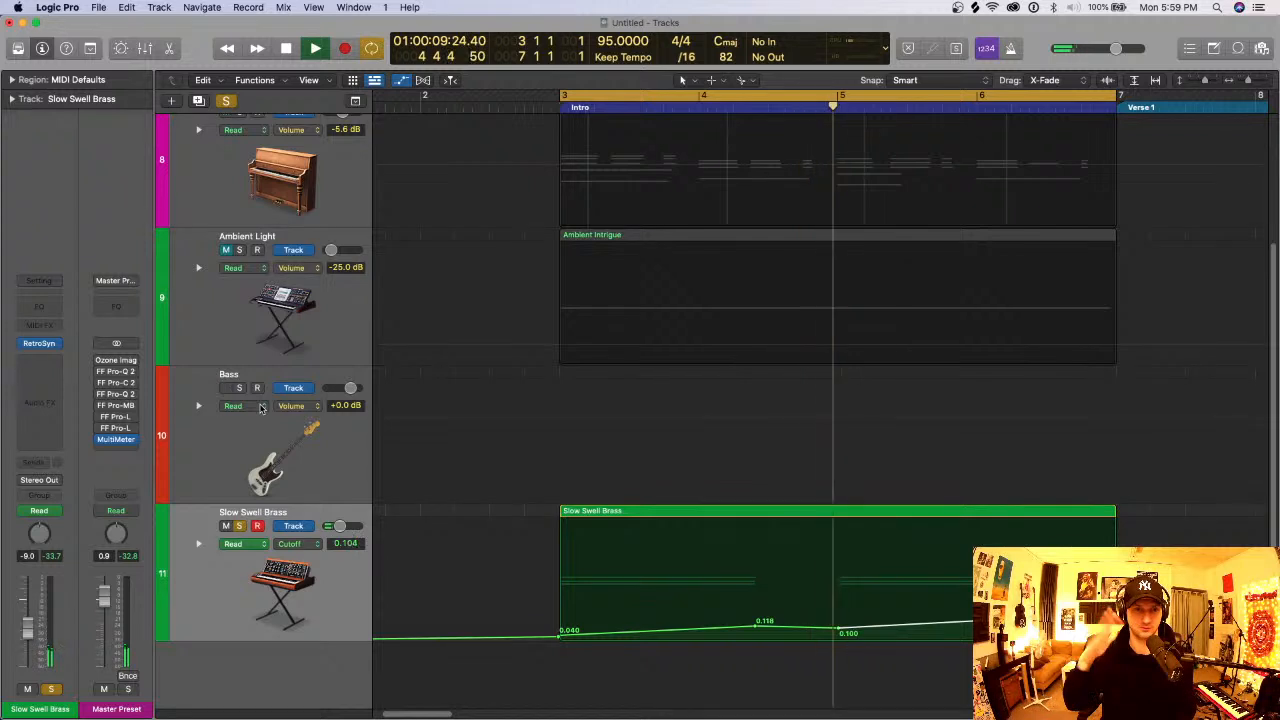
pyautogui.press('space')
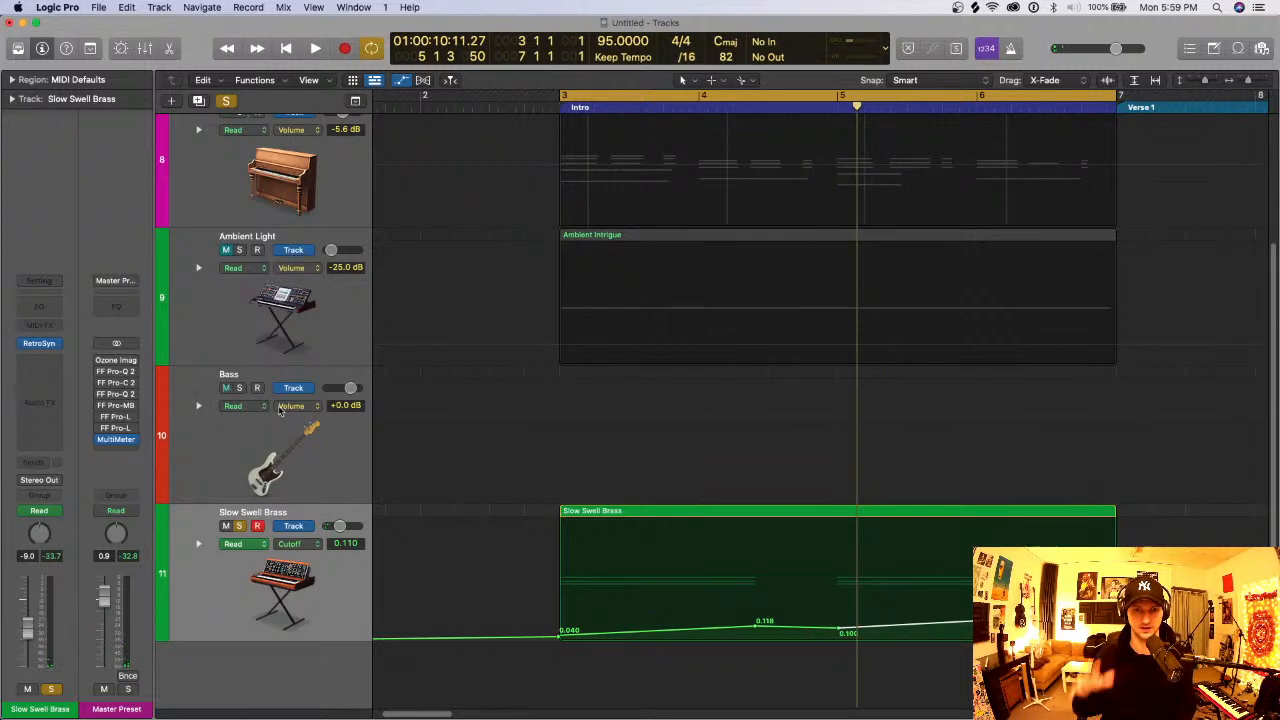
# - Hide the automation and solo Slow Swell Brass together with Keys, playing both over the Intro
pyautogui.click(229, 102)
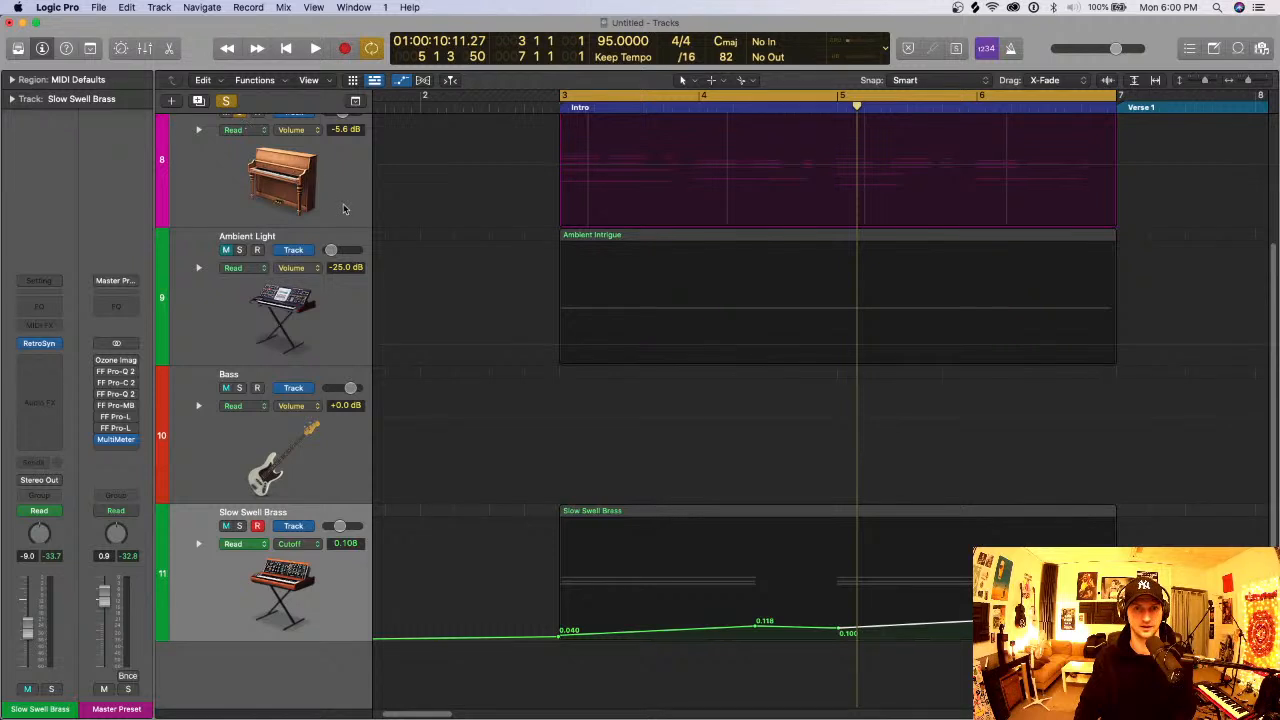
pyautogui.press('a')
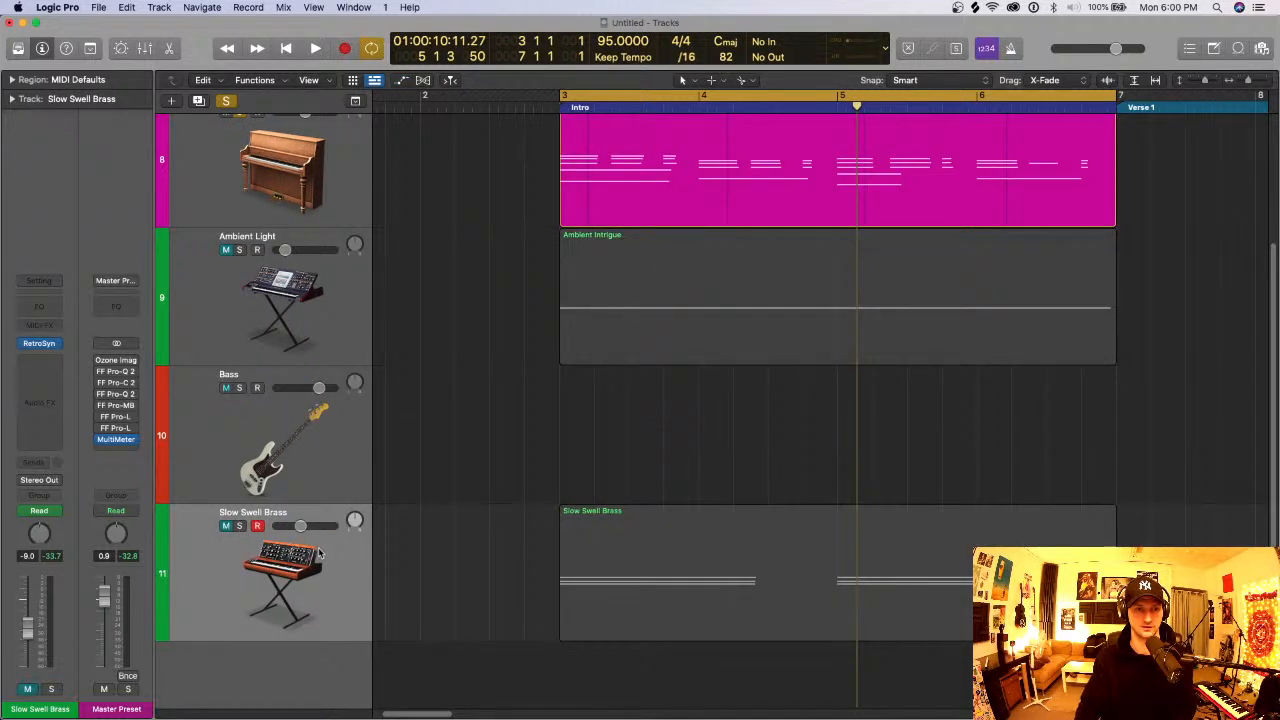
pyautogui.click(320, 553)
pyautogui.click(240, 526)
pyautogui.press('space')
# - Move the Slow Swell Brass track directly below Keys, with its volume at -8.4 dB, and reduce the track height
pyautogui.moveTo(345, 543); pyautogui.dragTo(302, 250)
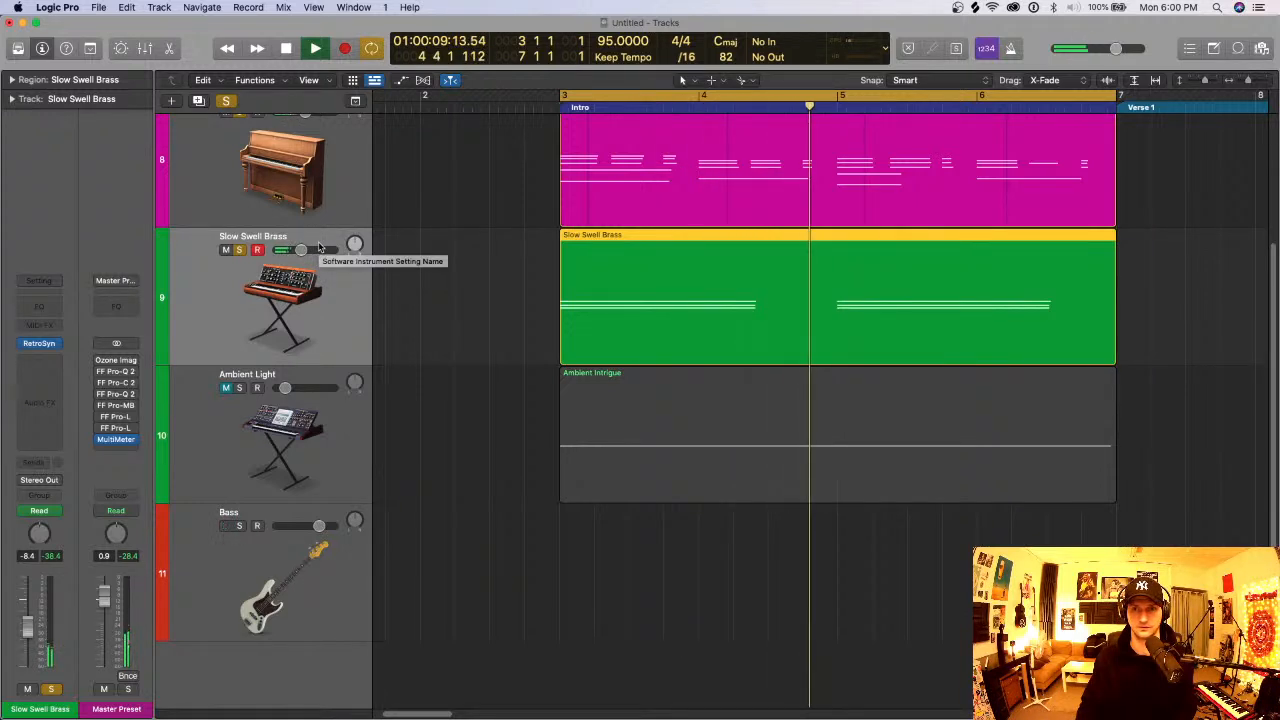
pyautogui.scroll(2, 350, 293)
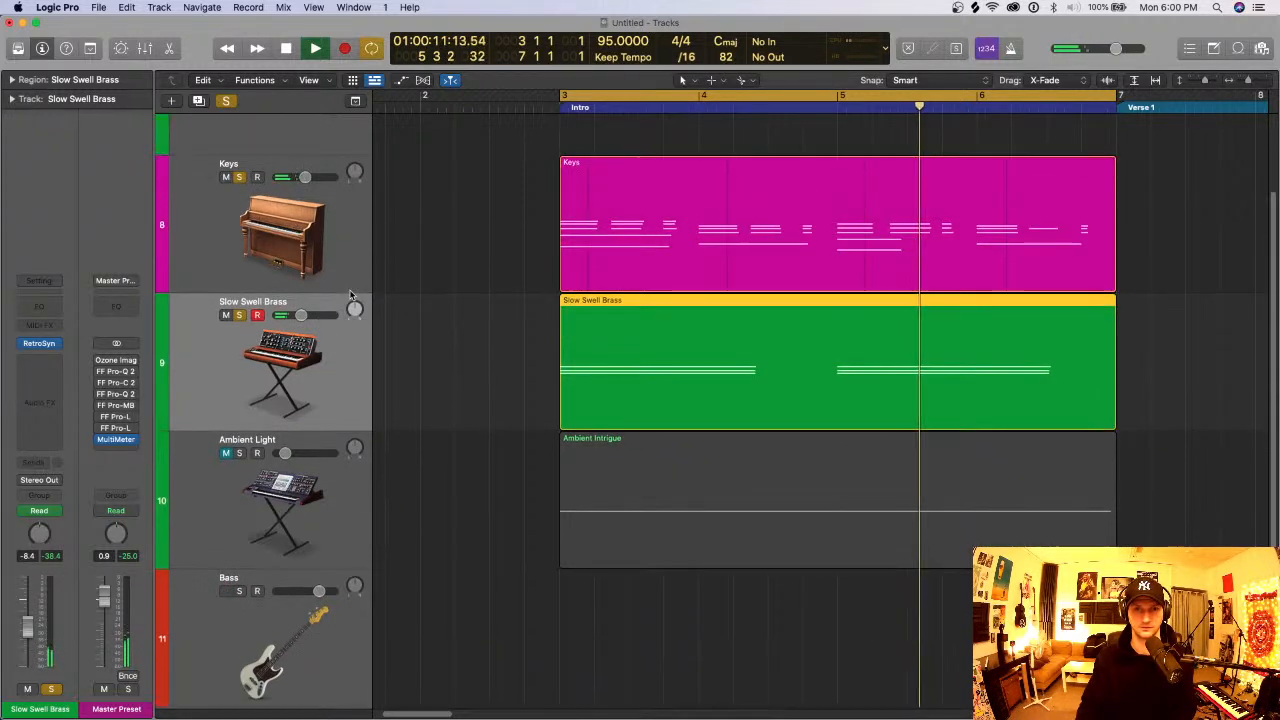
pyautogui.press('super+Up')
pyautogui.press('super+Up')
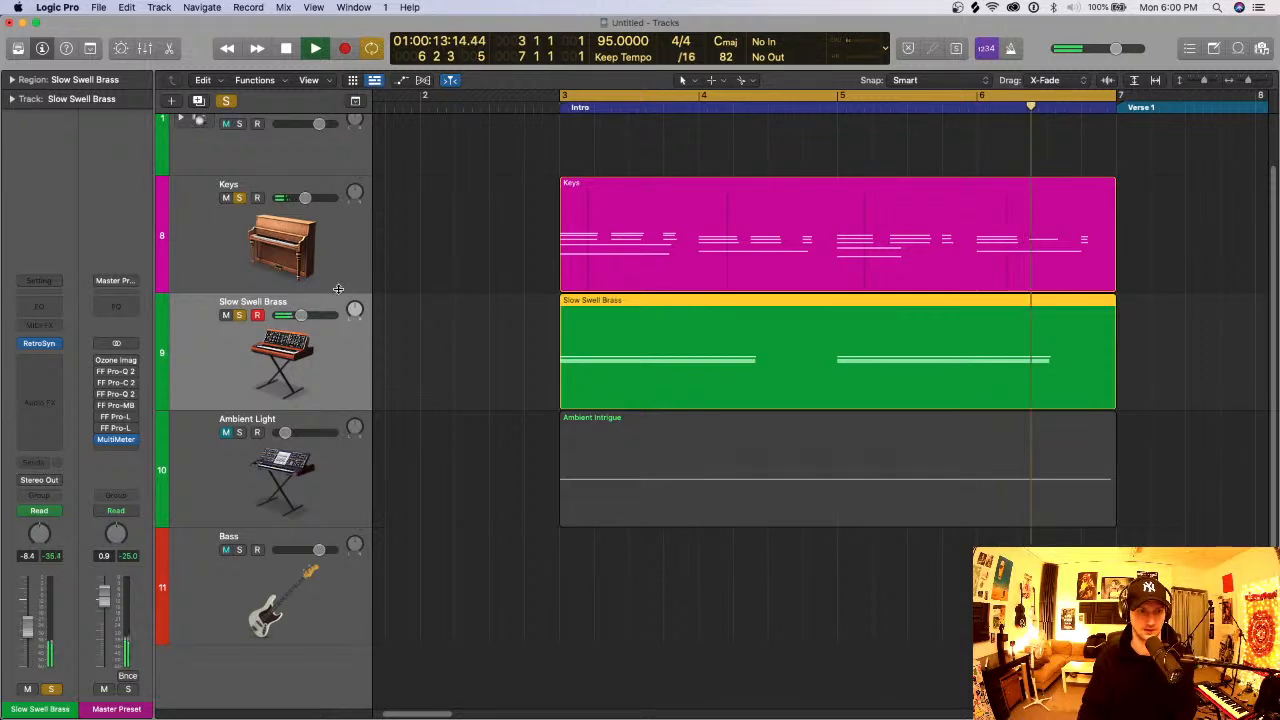
# - Stop playback, show the automation, and lower the second cutoff swell to 0.070 at bar 5 and 0.142 at its peak
pyautogui.press('space')
pyautogui.press('a')
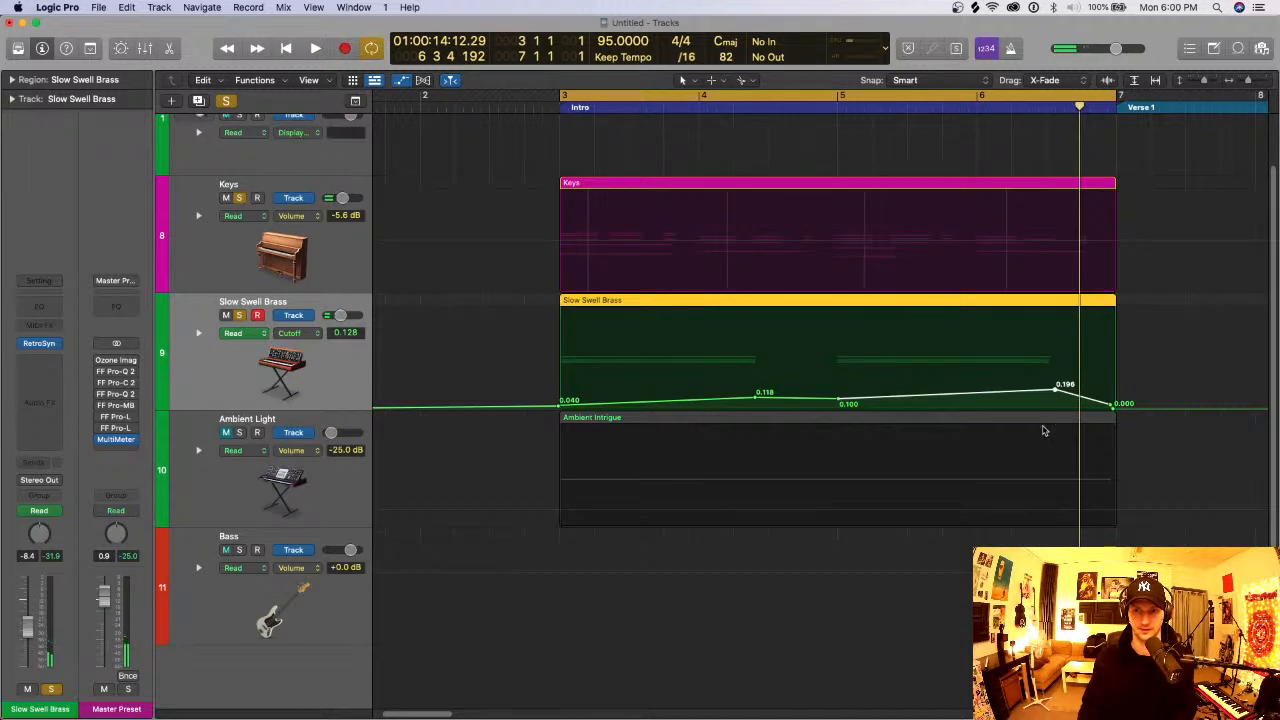
pyautogui.moveTo(1050, 389); pyautogui.dragTo(1057, 400)
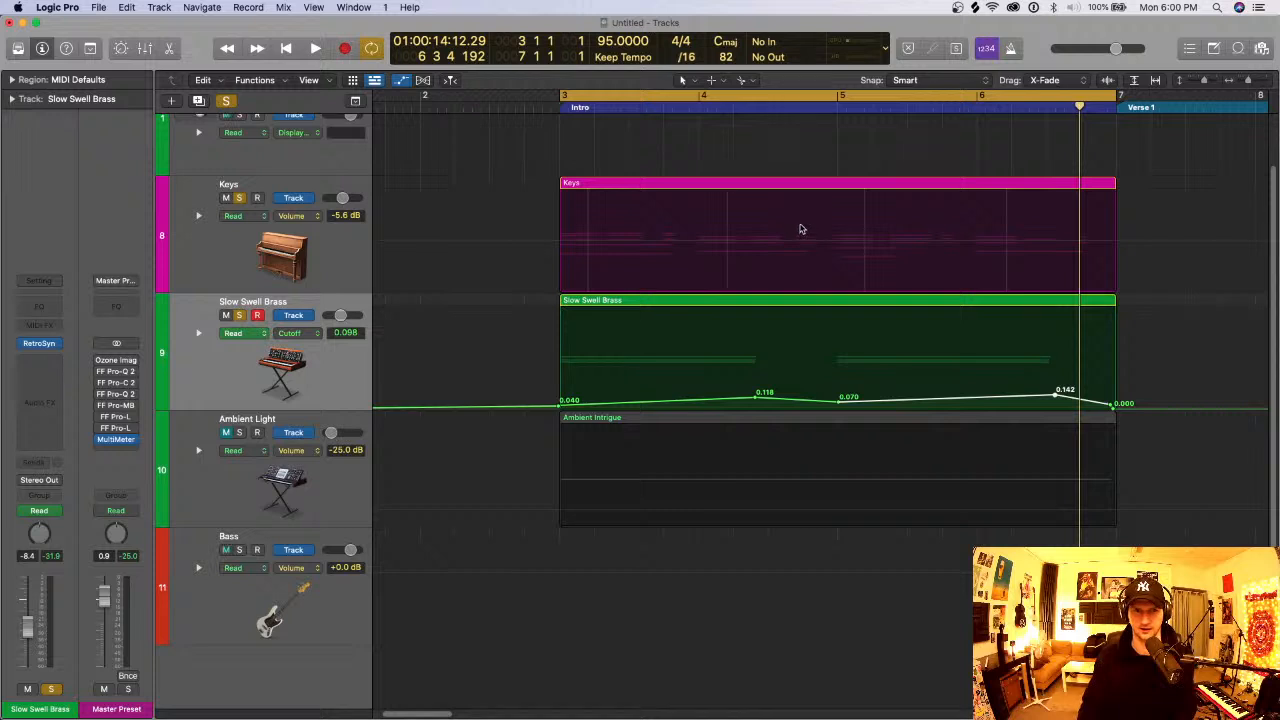
# - Play the Intro and lower the peak of the second cutoff swell on Slow Swell Brass to 0.104
pyautogui.press('space')
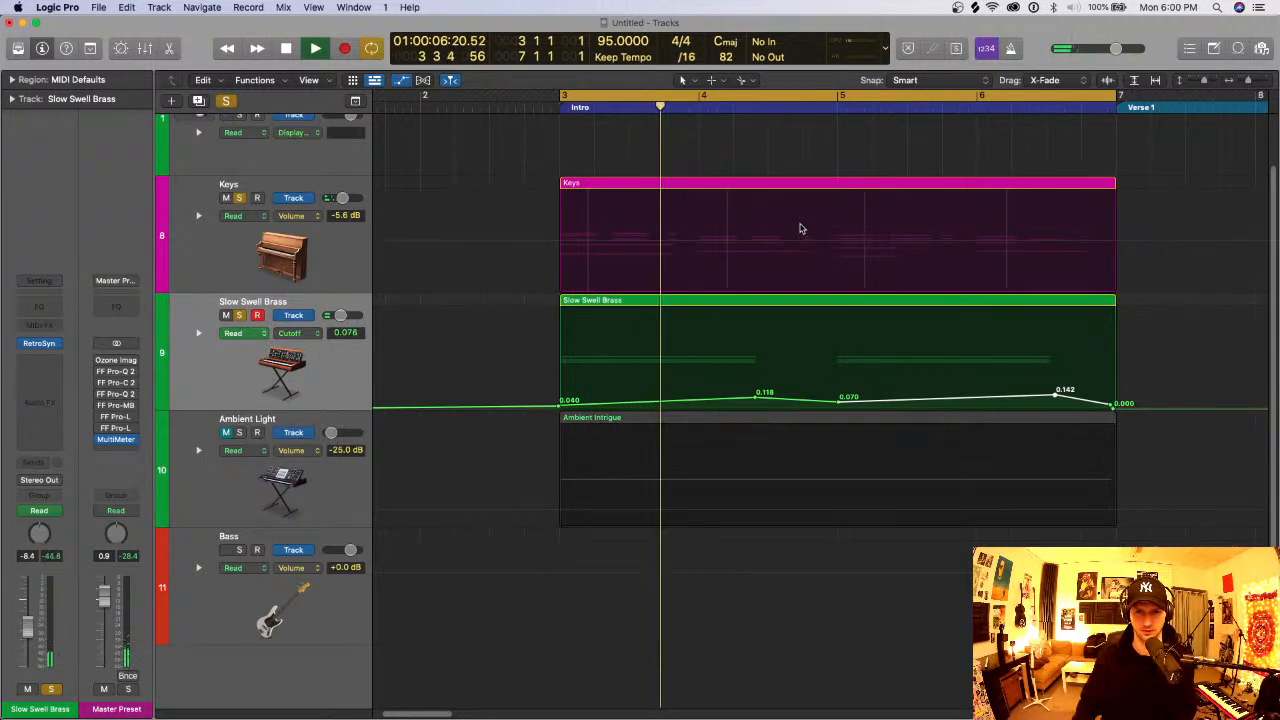
pyautogui.moveTo(1058, 399); pyautogui.dragTo(1060, 402)
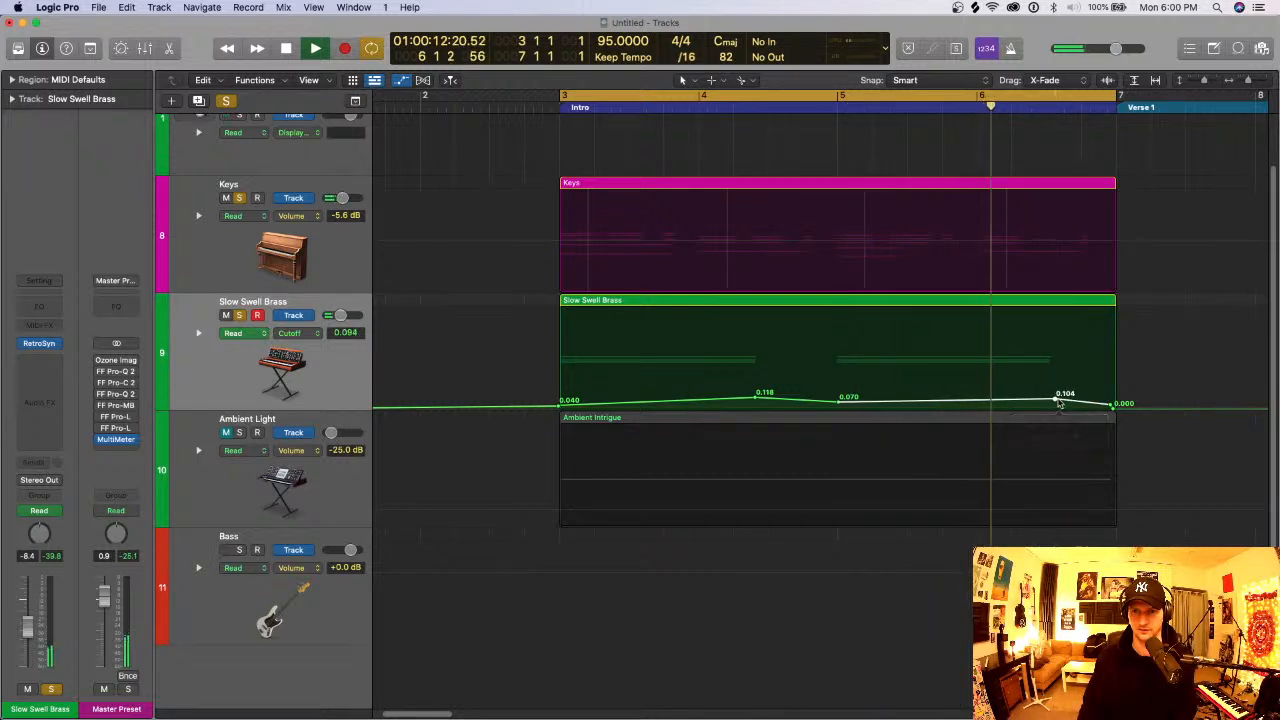
pyautogui.press('space')
# - Compare the Intro with and without Slow Swell Brass during playback, and set its volume to -18.0 dB
pyautogui.moveTo(341, 315); pyautogui.dragTo(337, 318)
pyautogui.press('space')
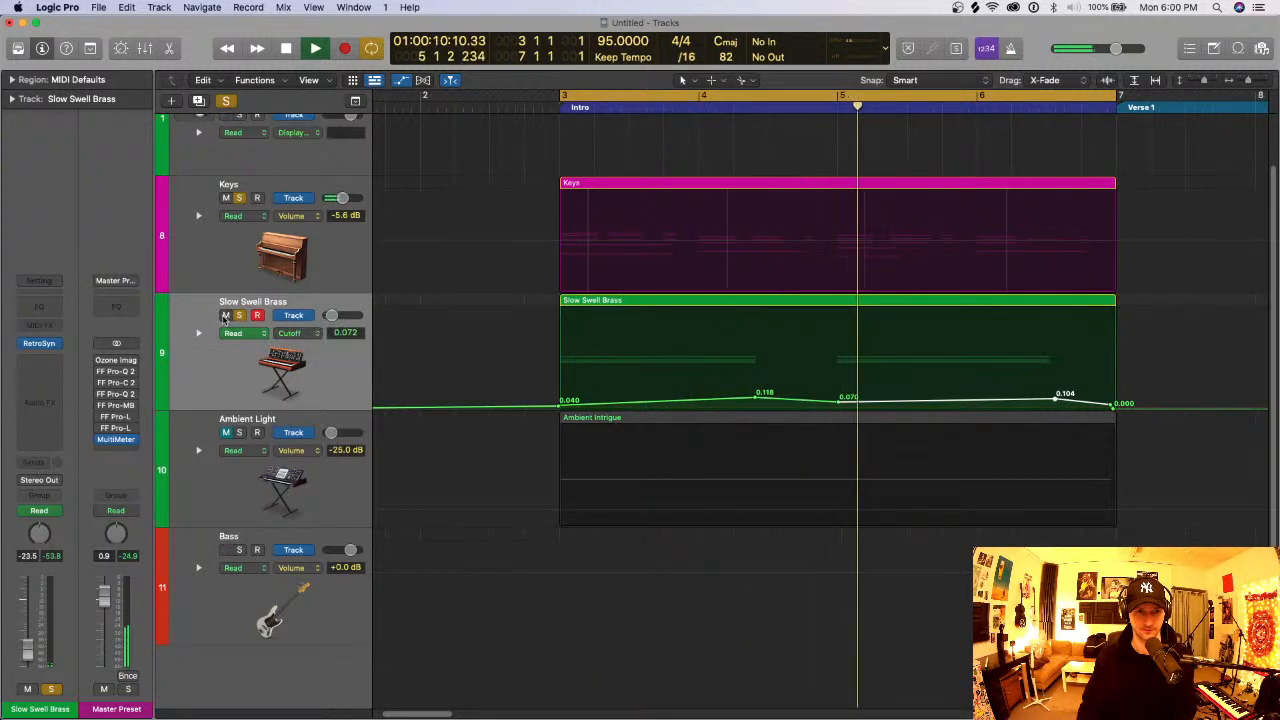
pyautogui.click(225, 316)
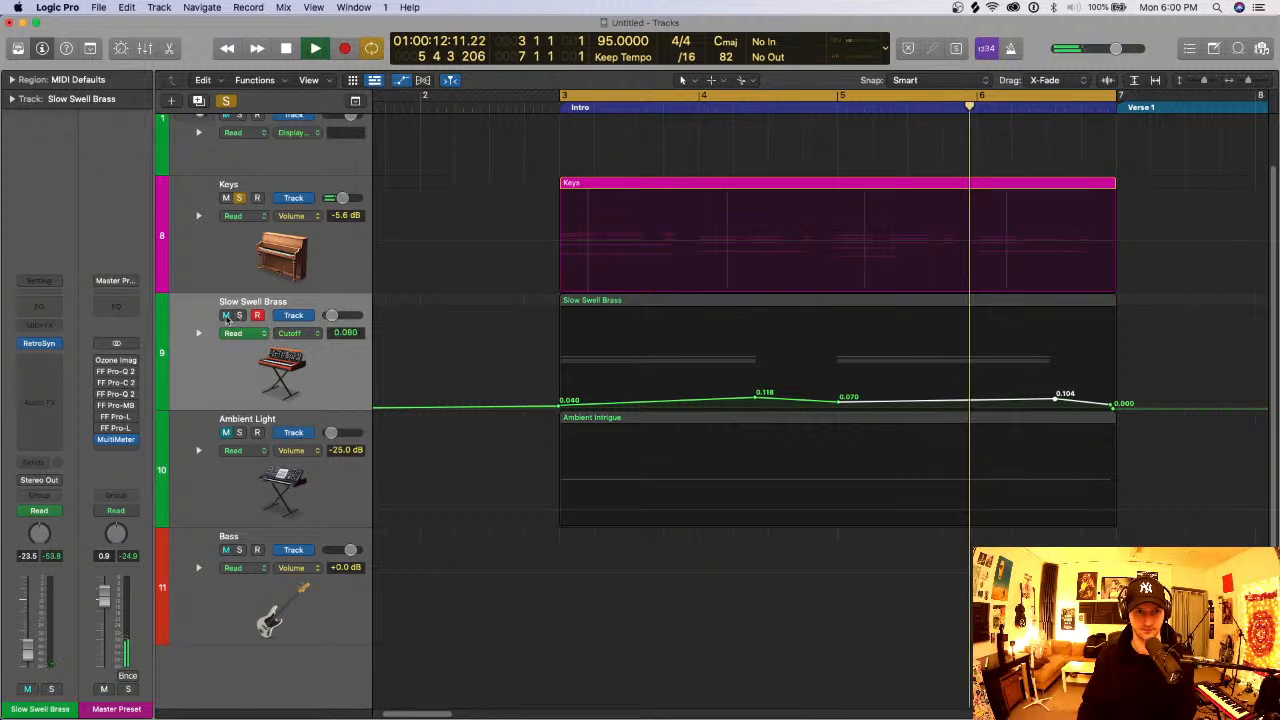
pyautogui.click(225, 316)
pyautogui.click(239, 316)
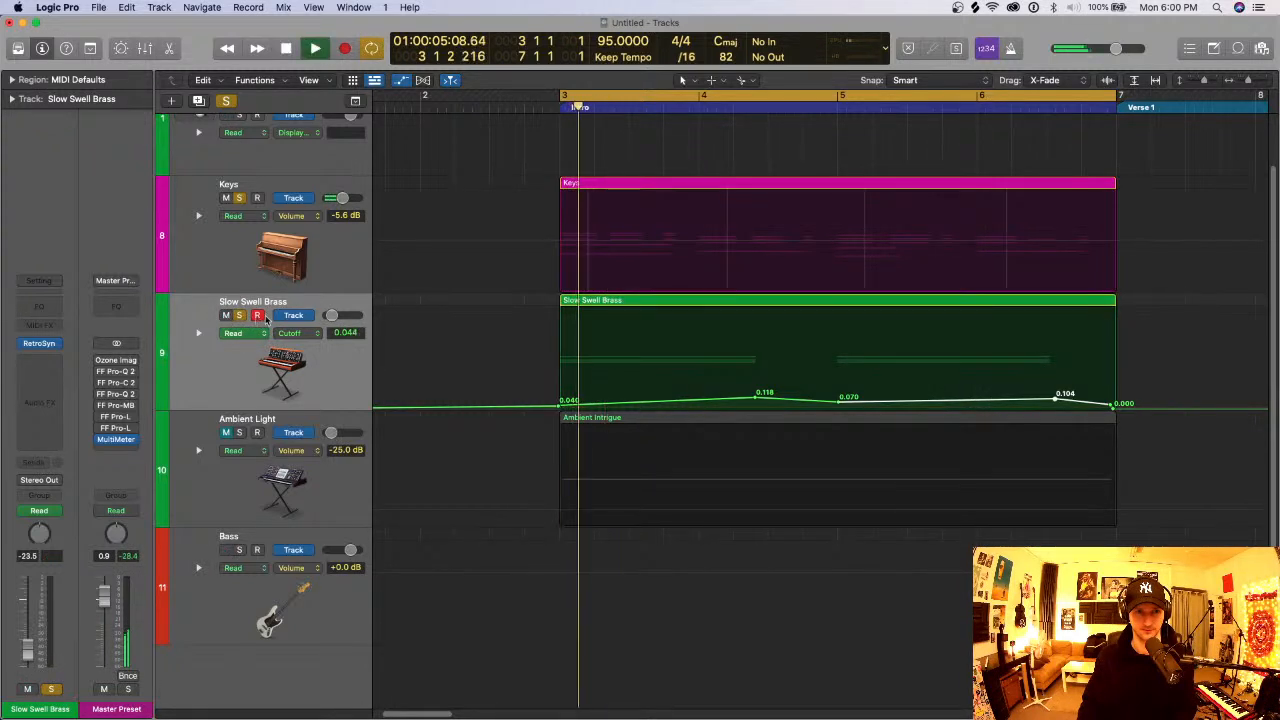
pyautogui.moveTo(331, 316); pyautogui.dragTo(334, 318)
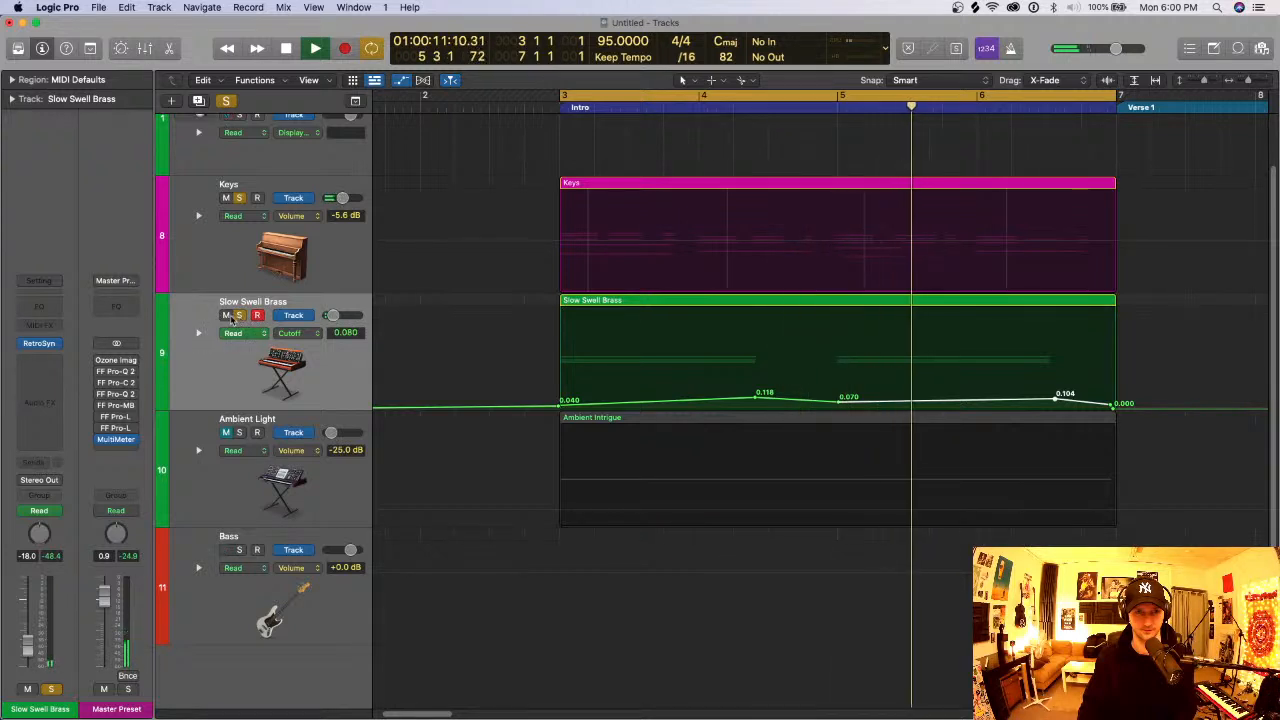
# - Turn off the solo on Keys and play Slow Swell Brass soloed on its own
pyautogui.press('space')
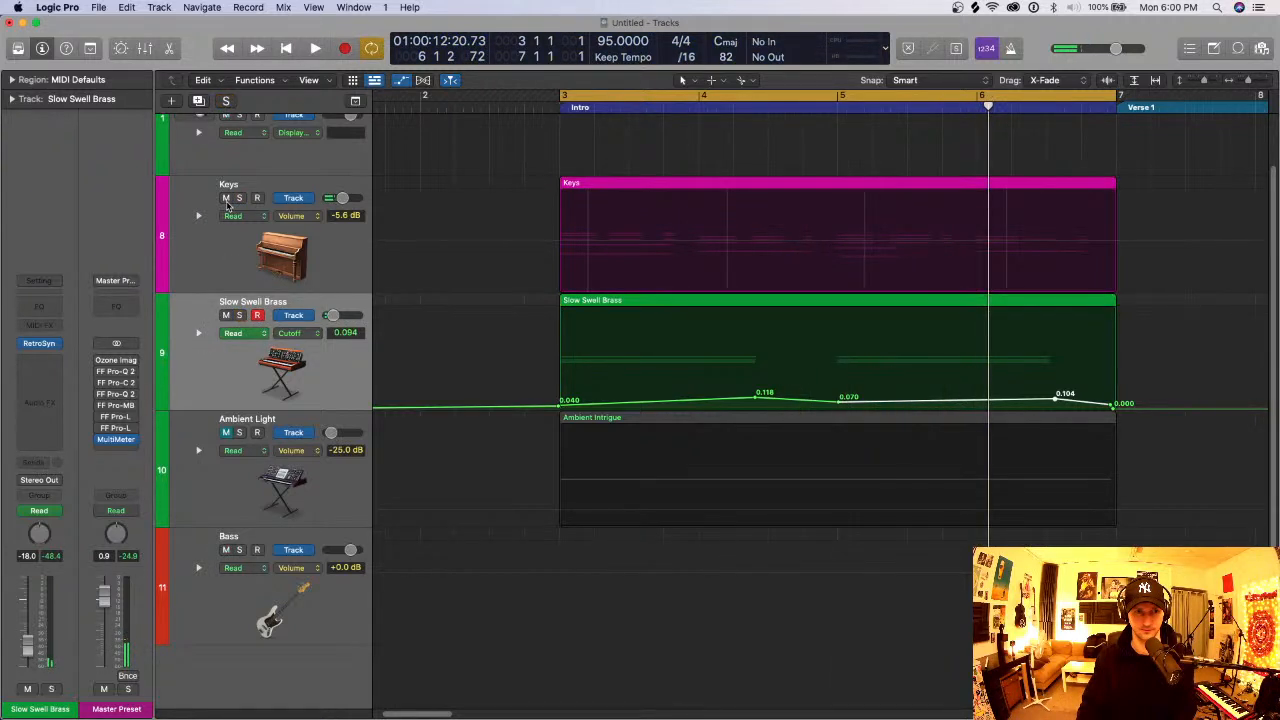
pyautogui.press('space')
pyautogui.click(238, 316)
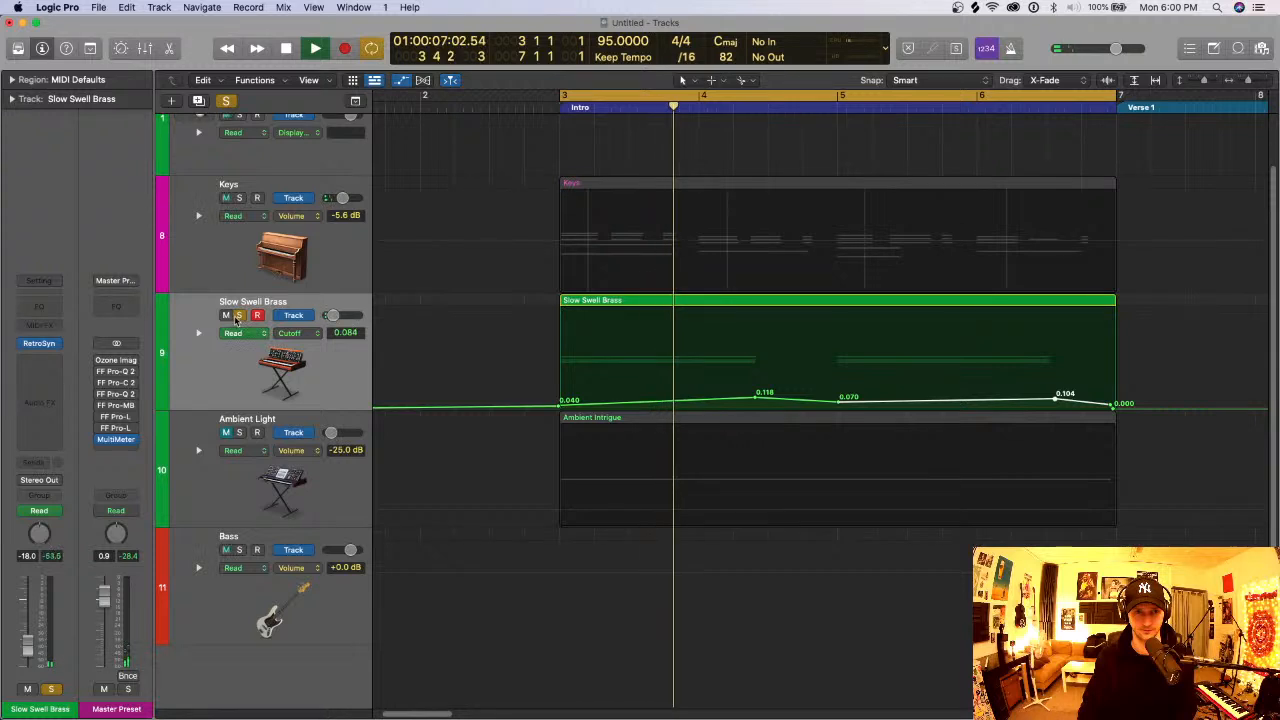
pyautogui.press('space')
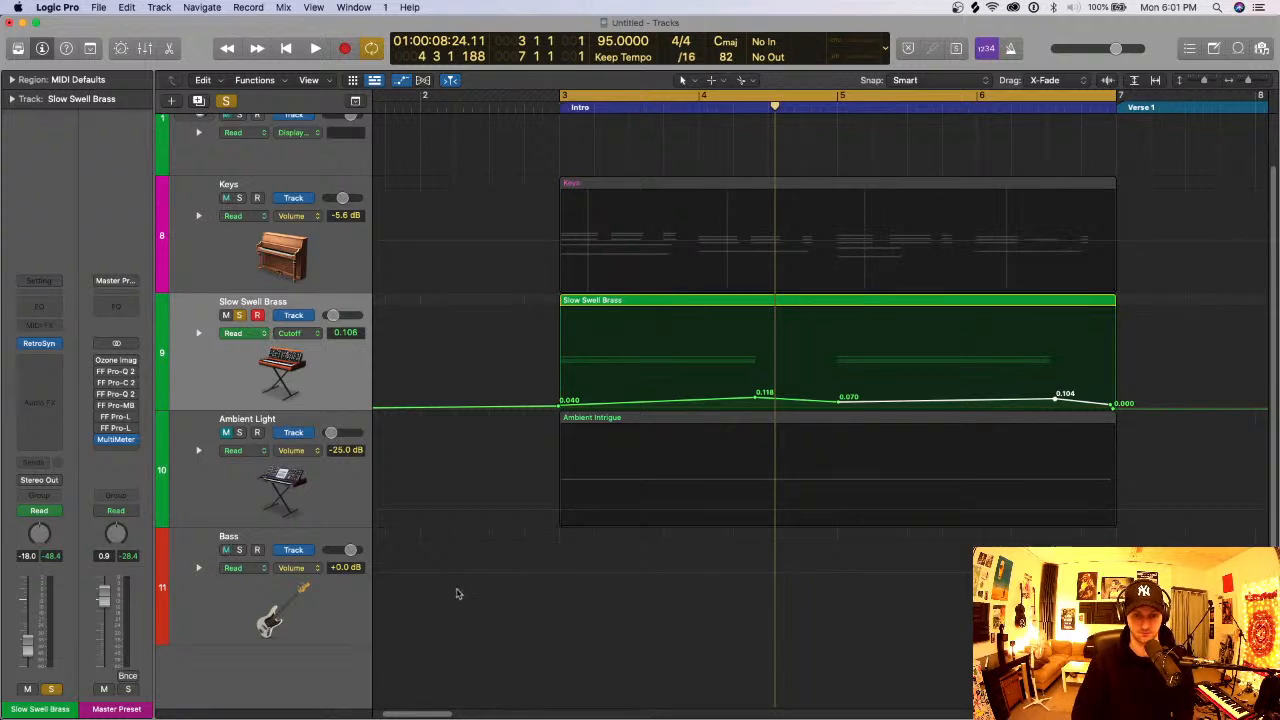
# - Hide the automation, try Slow Swell Brass panned hard left at -64, and bring it back to +1
pyautogui.press('a')
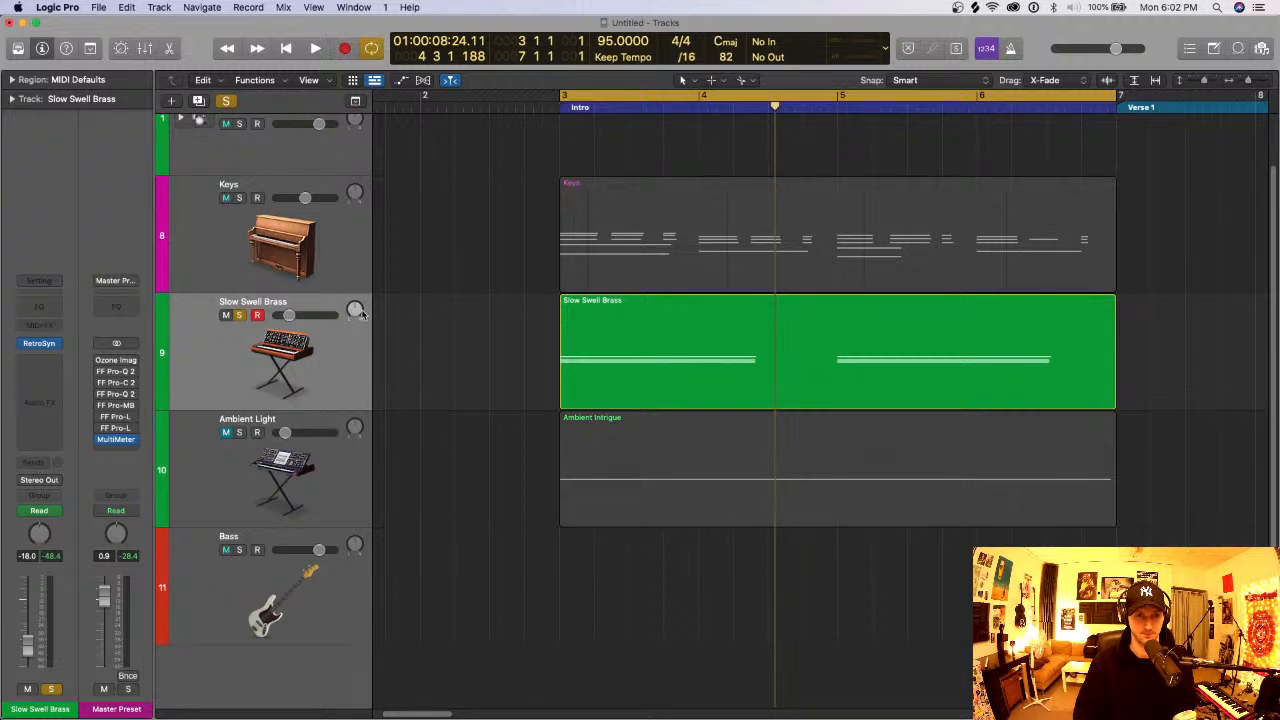
pyautogui.moveTo(358, 310); pyautogui.dragTo(357, 471)
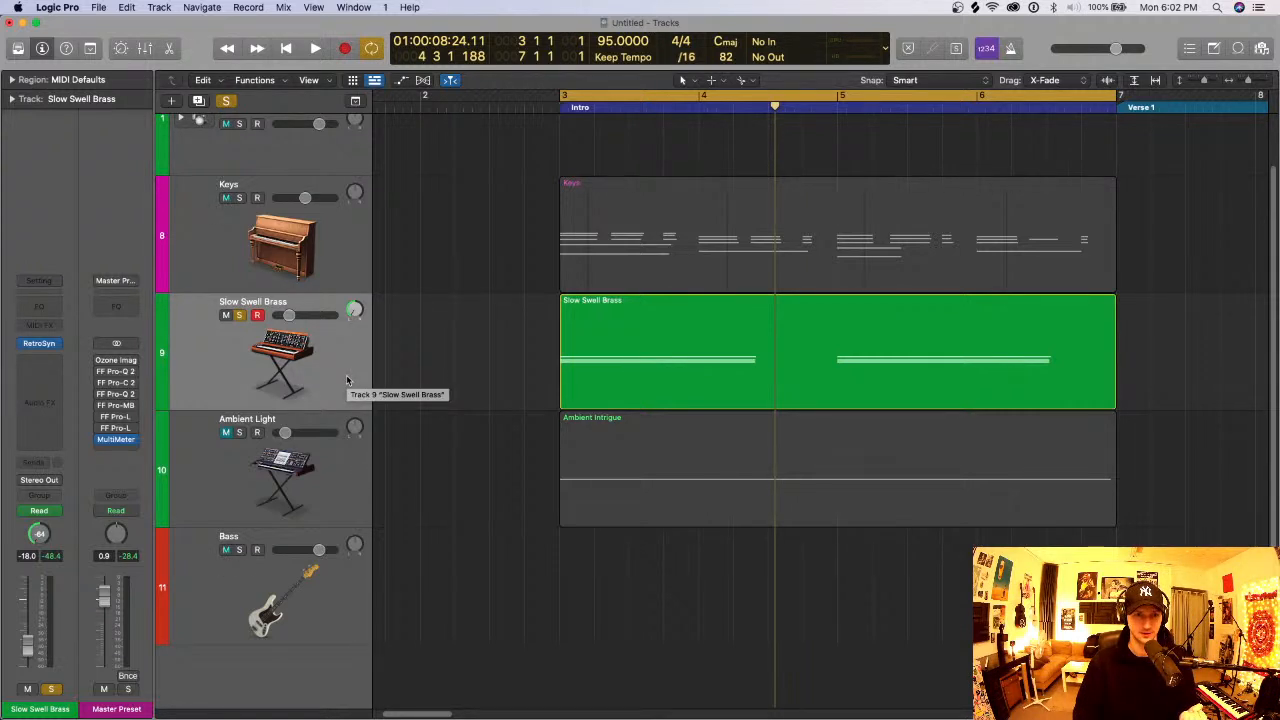
pyautogui.click(354, 309)
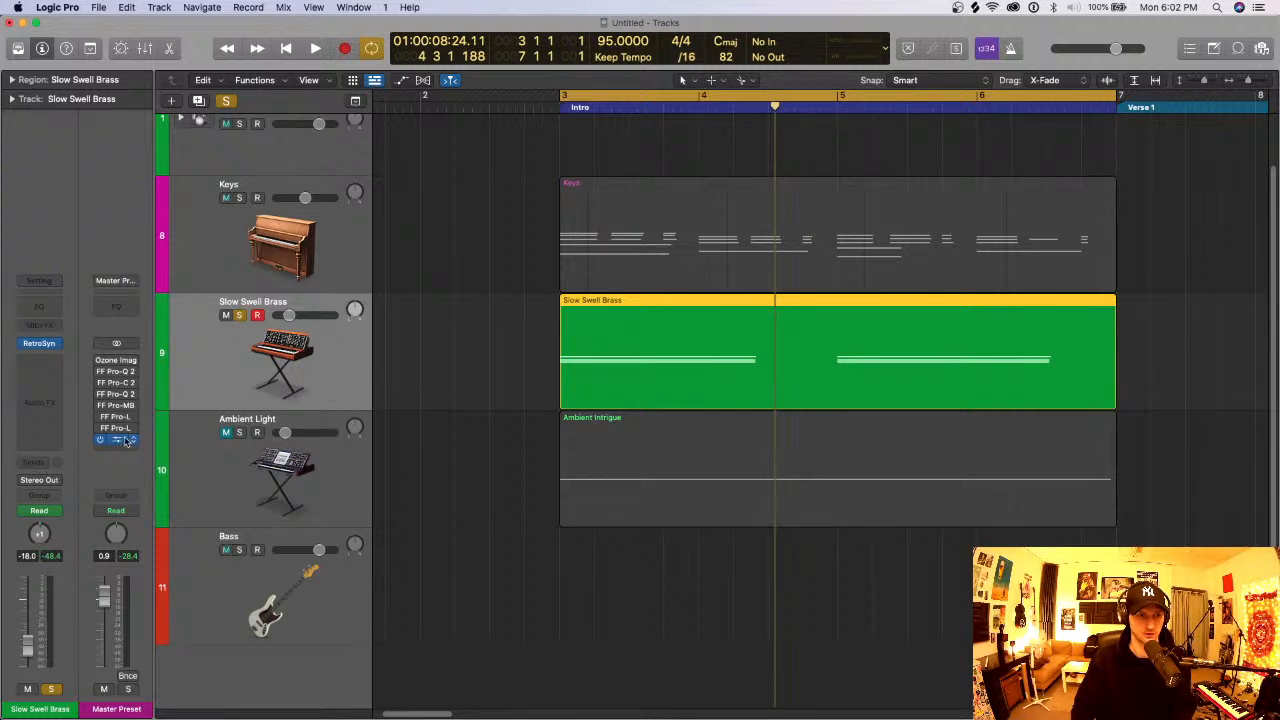
# - Play Slow Swell Brass with the master's MultiMeter open, raise the track's volume to -4.4 dB, and close the meter
pyautogui.press('space')
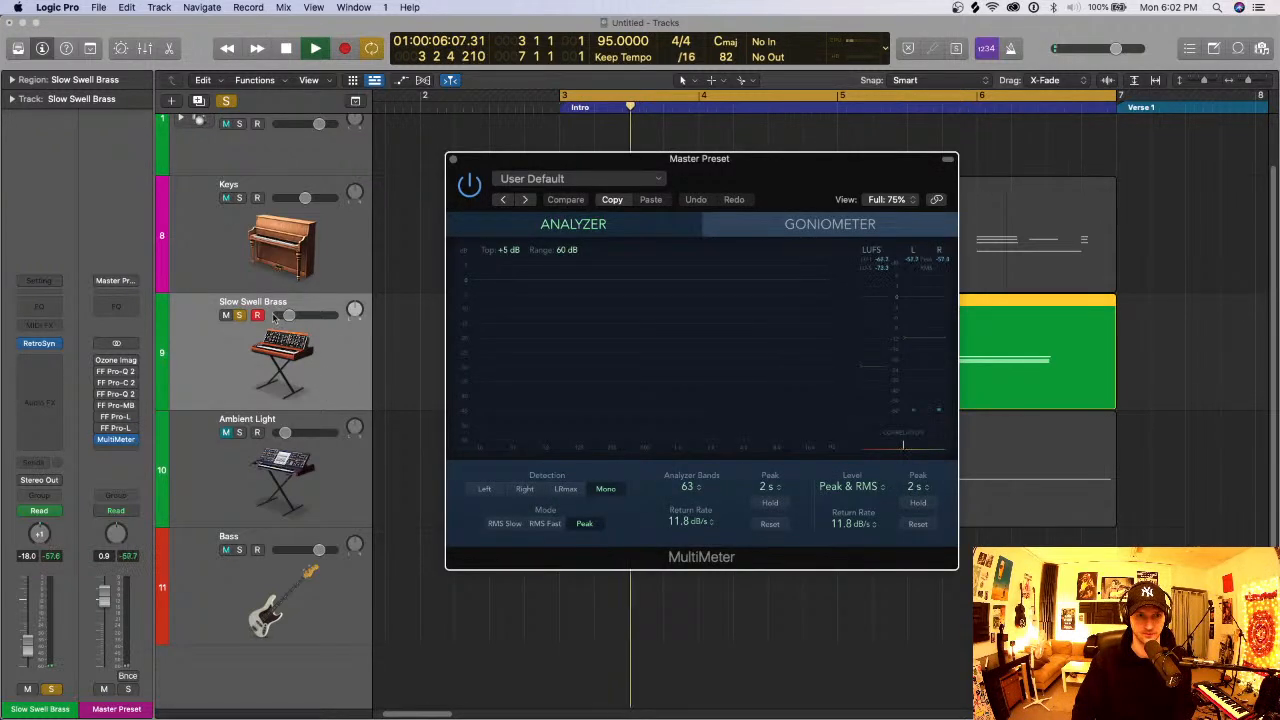
pyautogui.moveTo(289, 315); pyautogui.dragTo(308, 315)
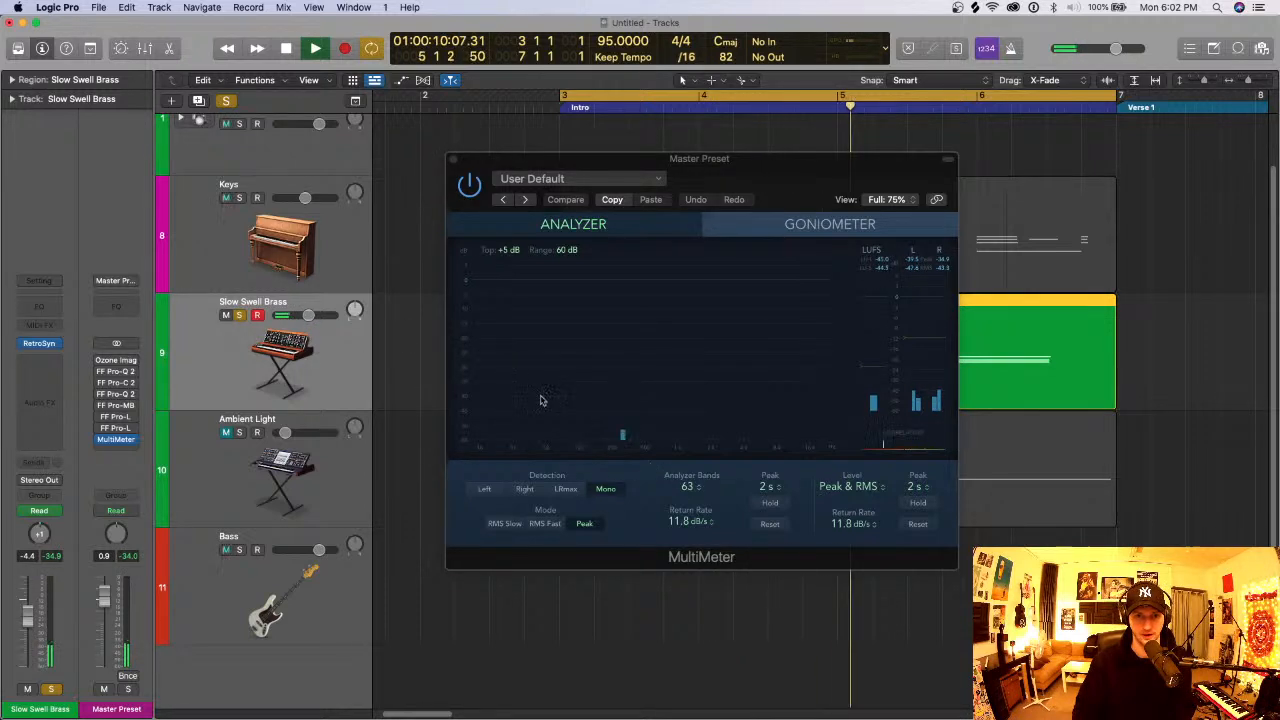
pyautogui.press('space')
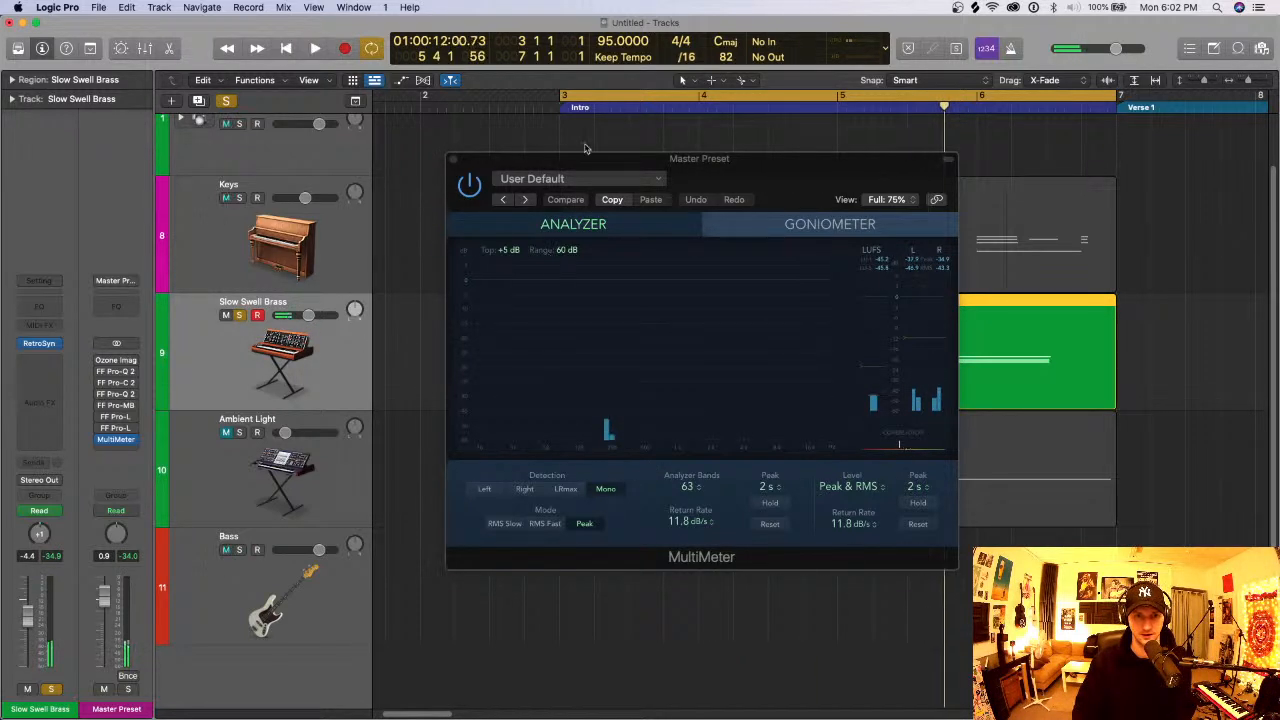
pyautogui.click(452, 160)
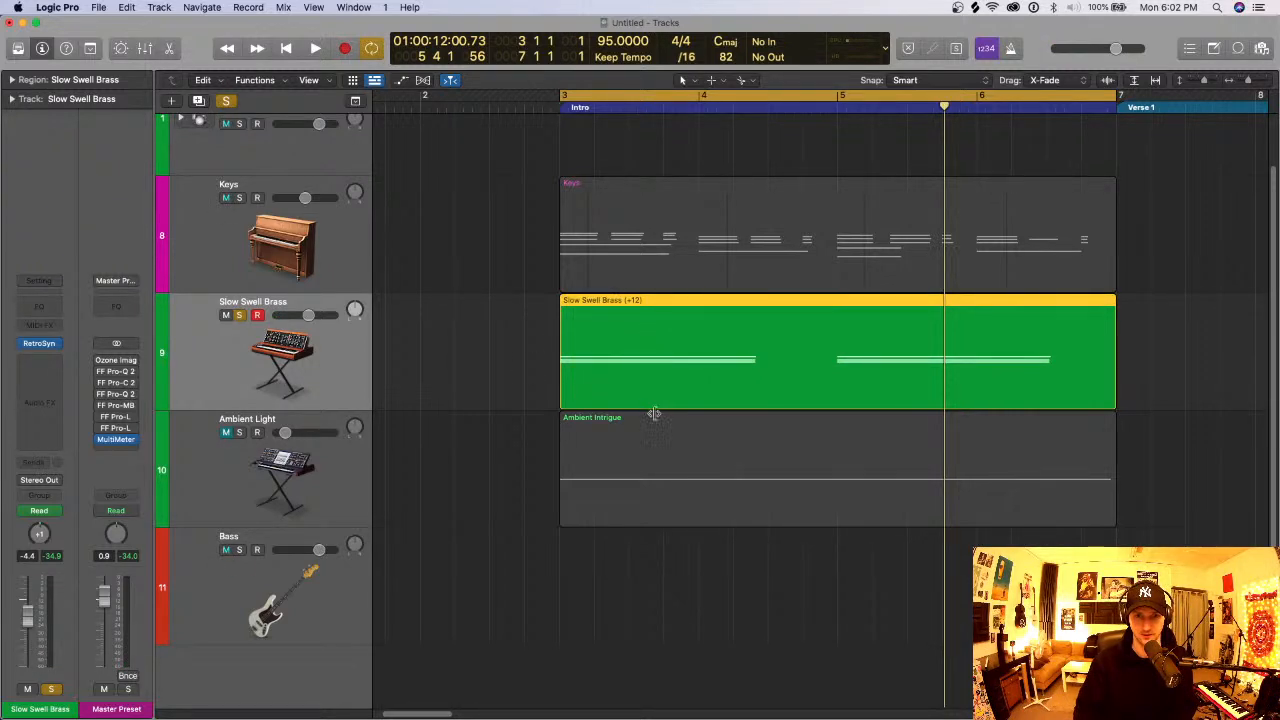
# - Play the Slow Swell Brass region transposed by +12 and raise the track's volume to -2.1 dB
pyautogui.press('space')
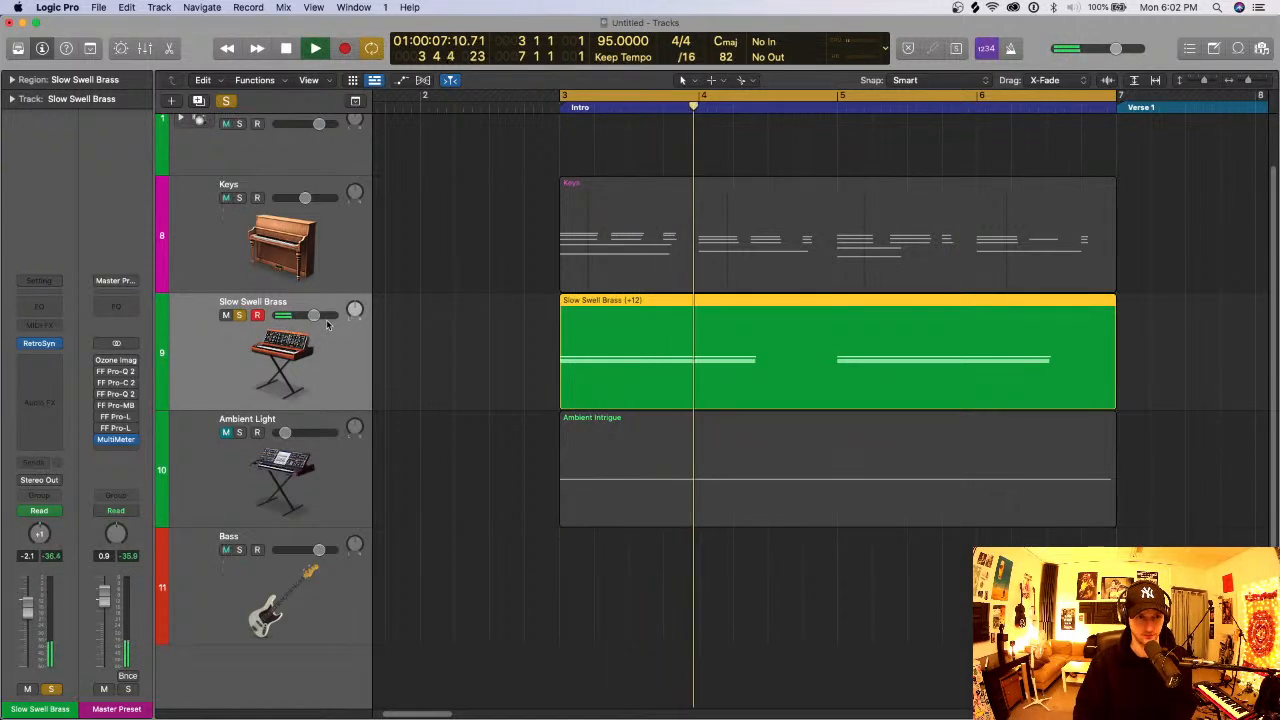
pyautogui.press('space')
# - Try Slow Swell Brass panned hard right at +63, play it, and return the pan to 0
pyautogui.moveTo(21, 346)
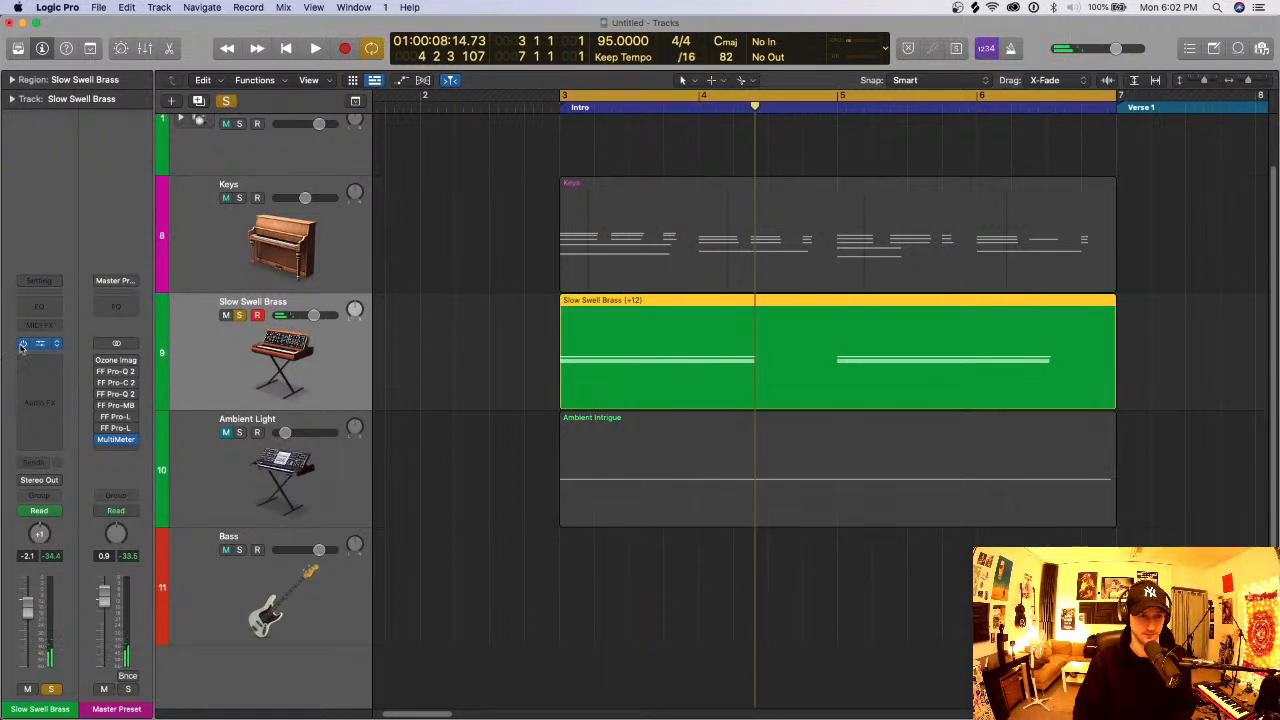
pyautogui.click(122, 441)
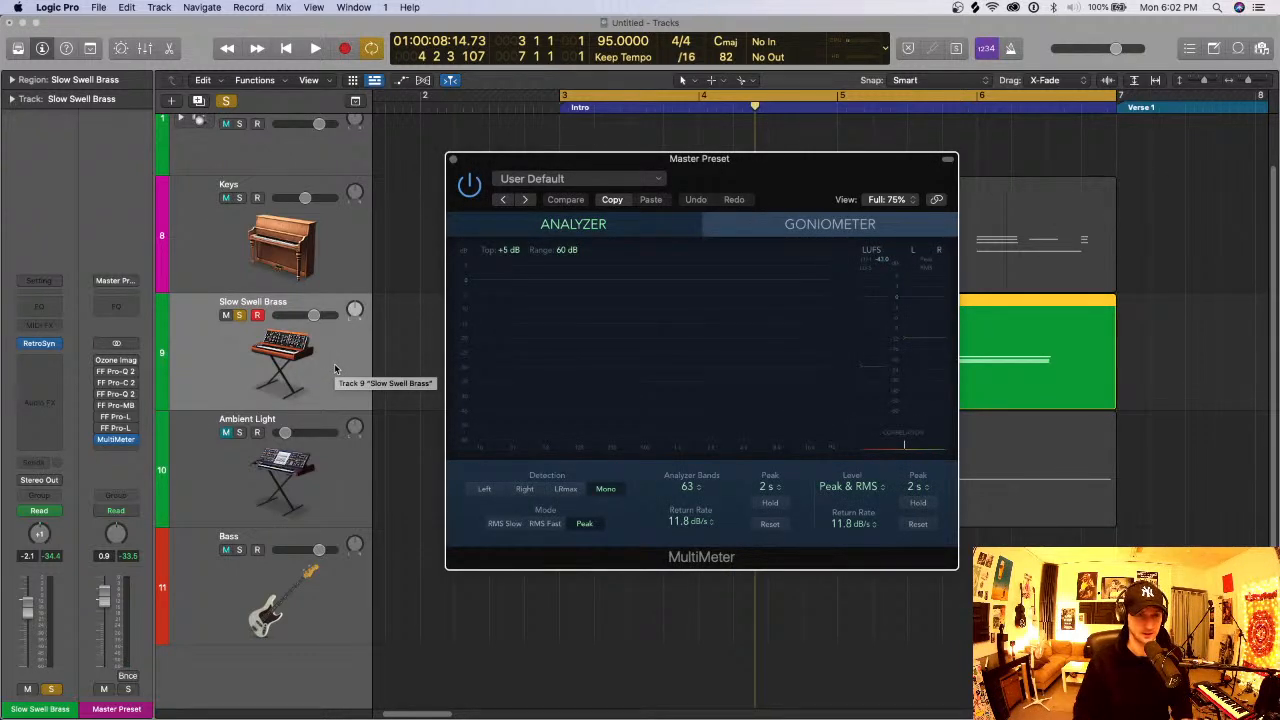
pyautogui.moveTo(364, 313); pyautogui.dragTo(390, 165)
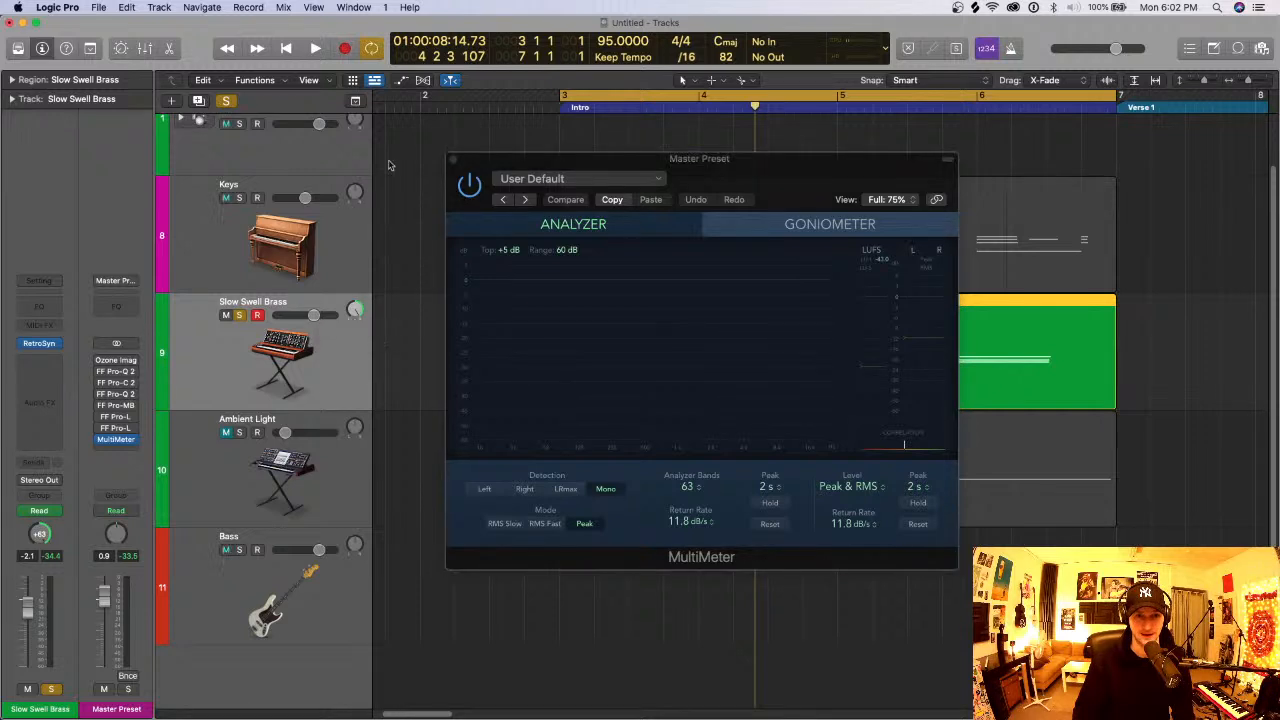
pyautogui.click(452, 161)
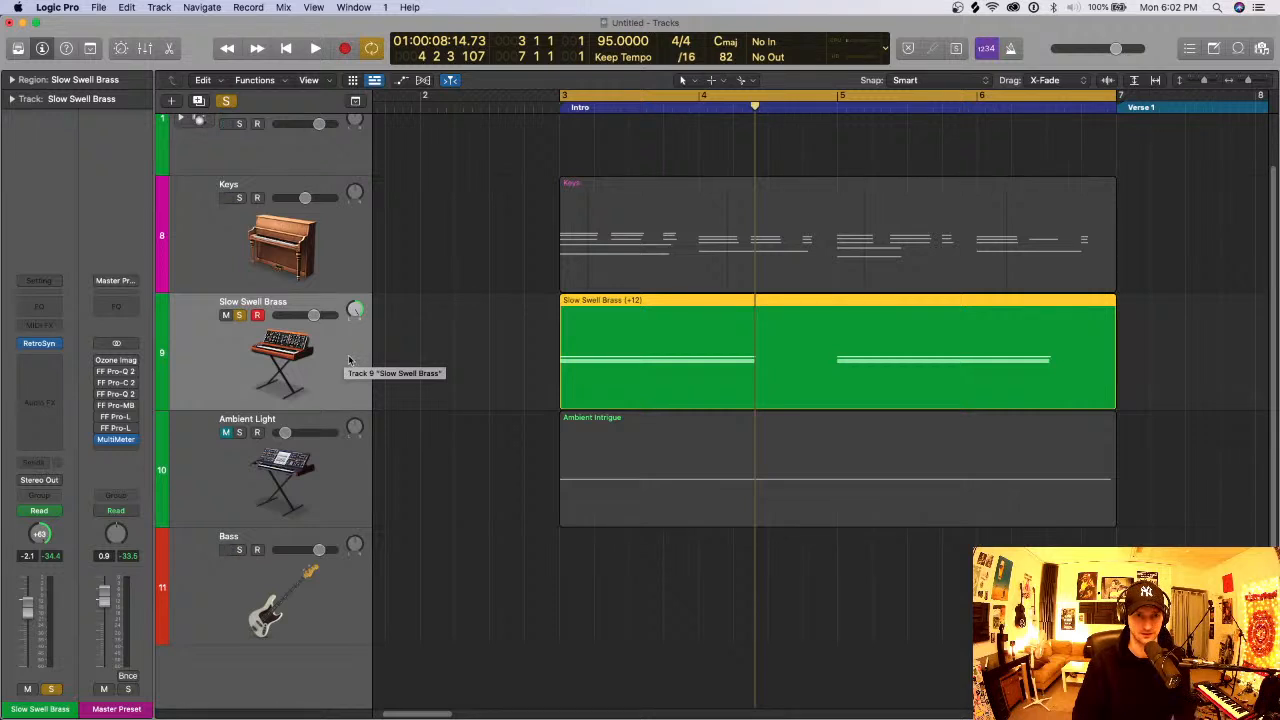
pyautogui.press('space')
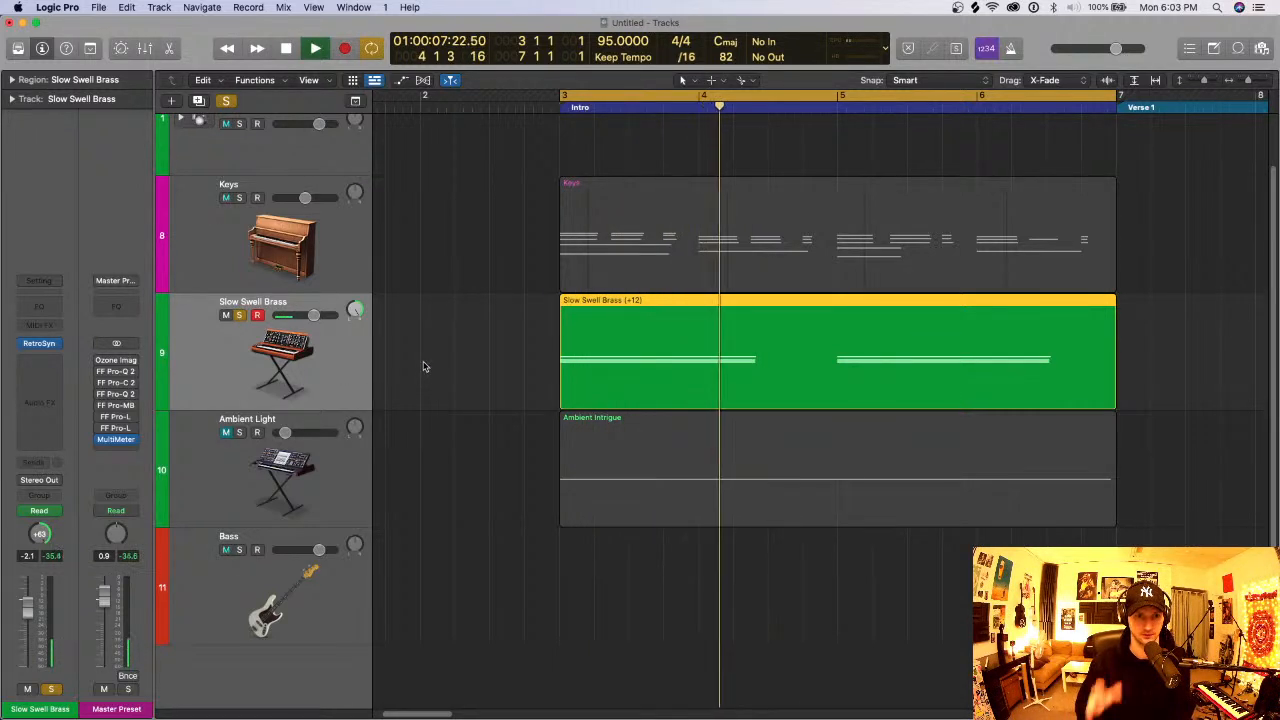
pyautogui.press('space')
pyautogui.moveTo(355, 309); pyautogui.dragTo(355, 311)
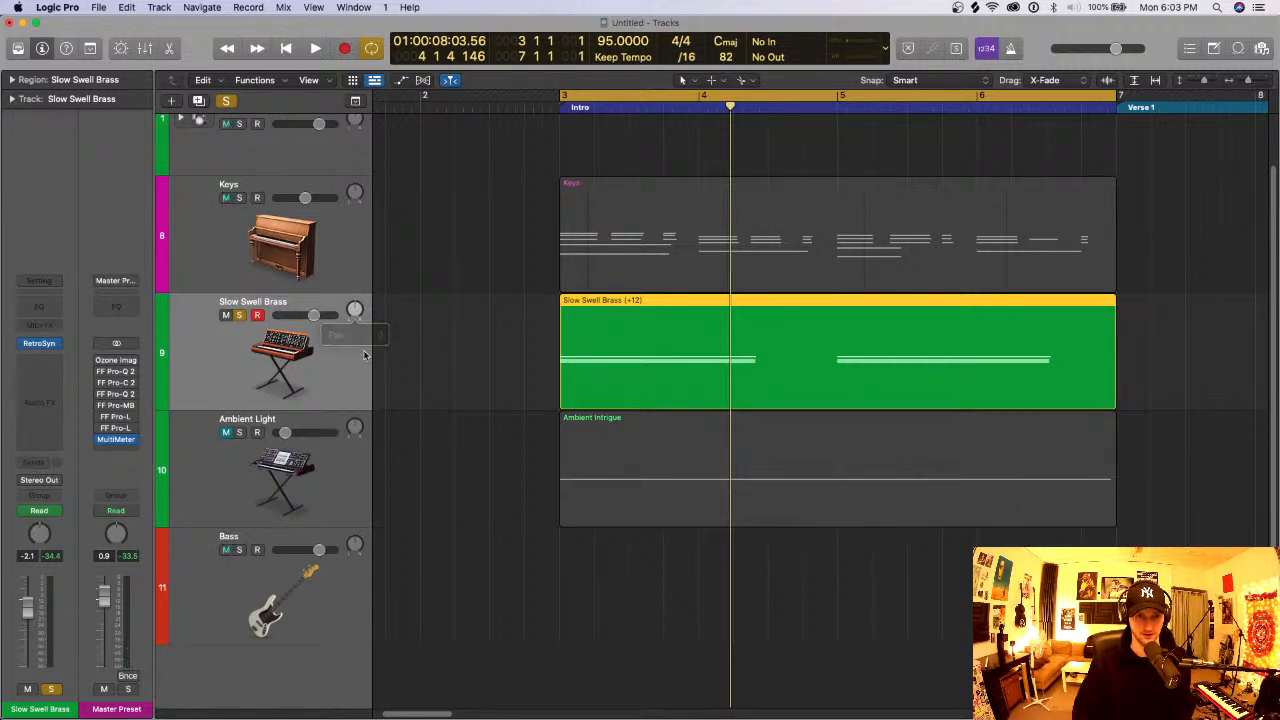
# - Return the Slow Swell Brass region to its original octave and play it
pyautogui.click(532, 336)
pyautogui.click(610, 347)
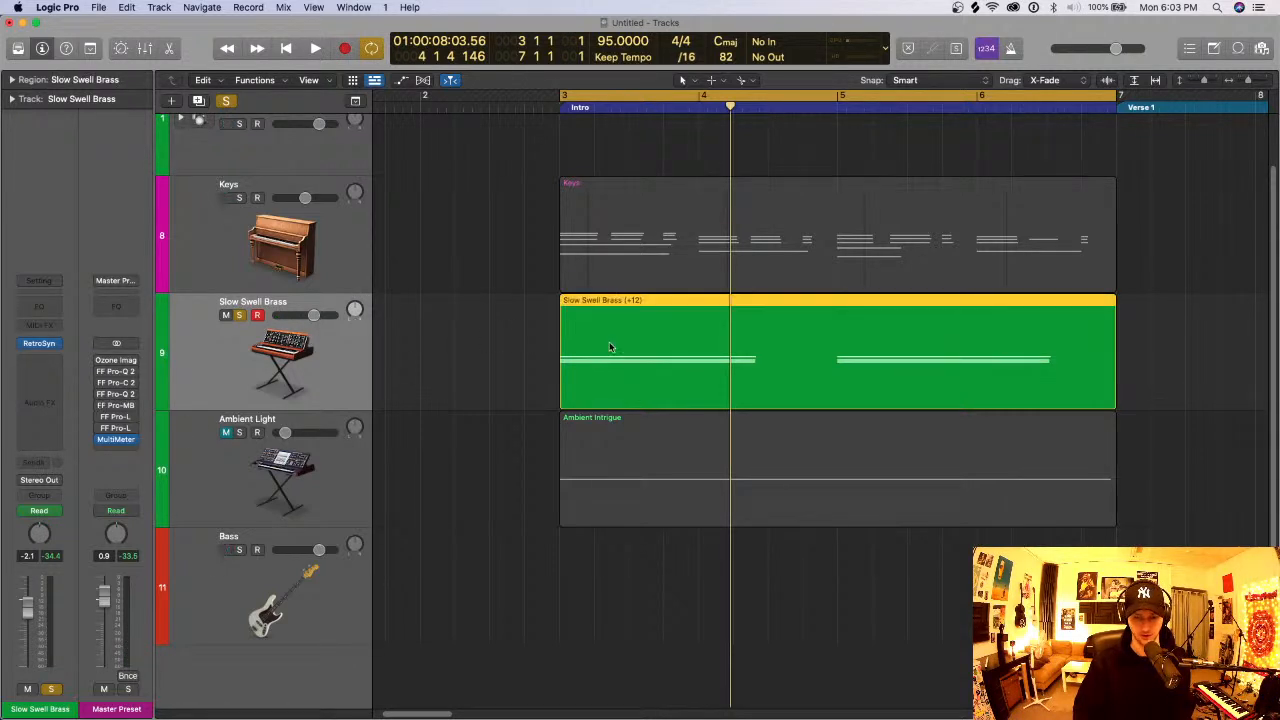
pyautogui.hotkey('shift', 'space')
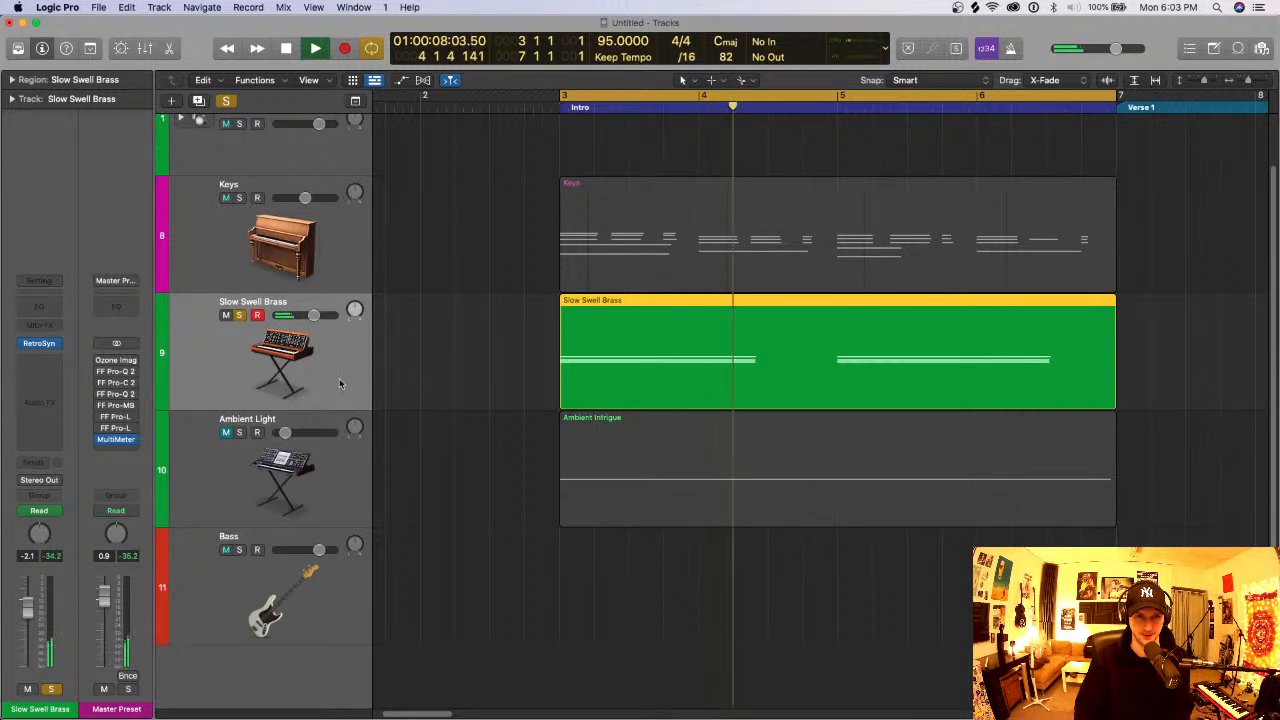
pyautogui.press('space')
# - Create a one-bar region at bar 3 on the Bass track with the Pencil Tool and open it in the Piano Roll
pyautogui.scroll(2, 312, 292)
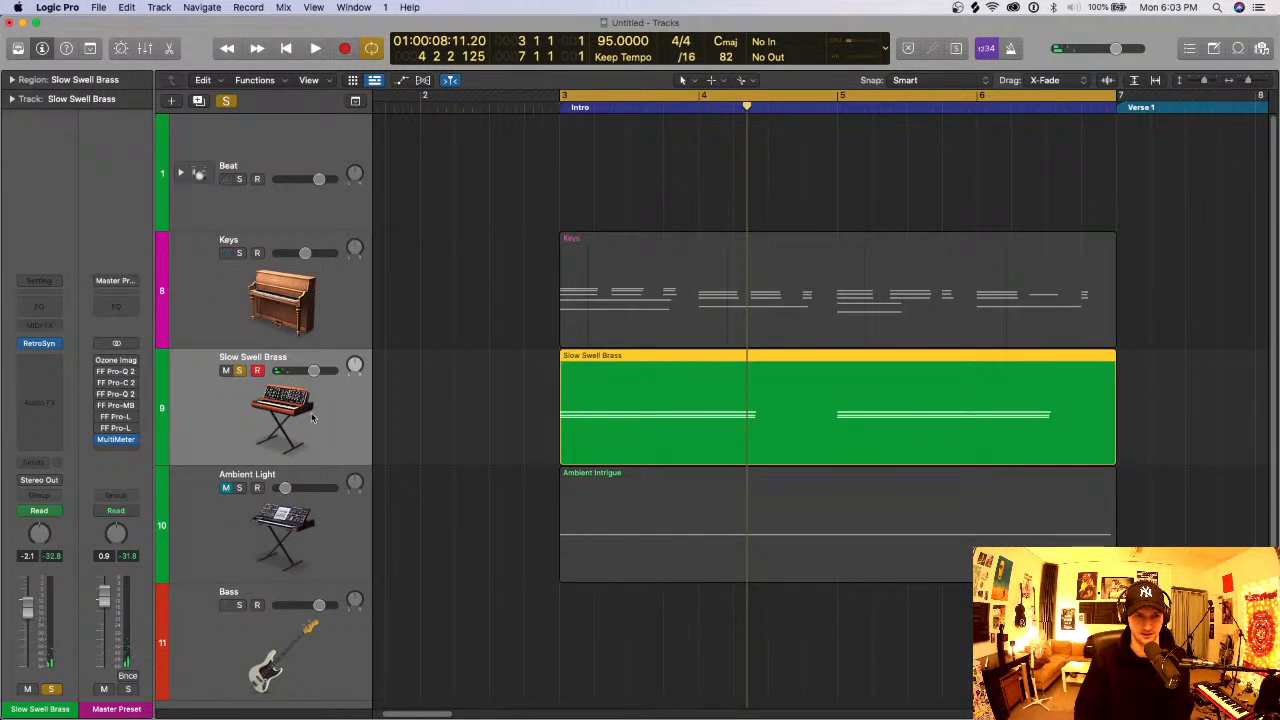
pyautogui.scroll(-2, 311, 313)
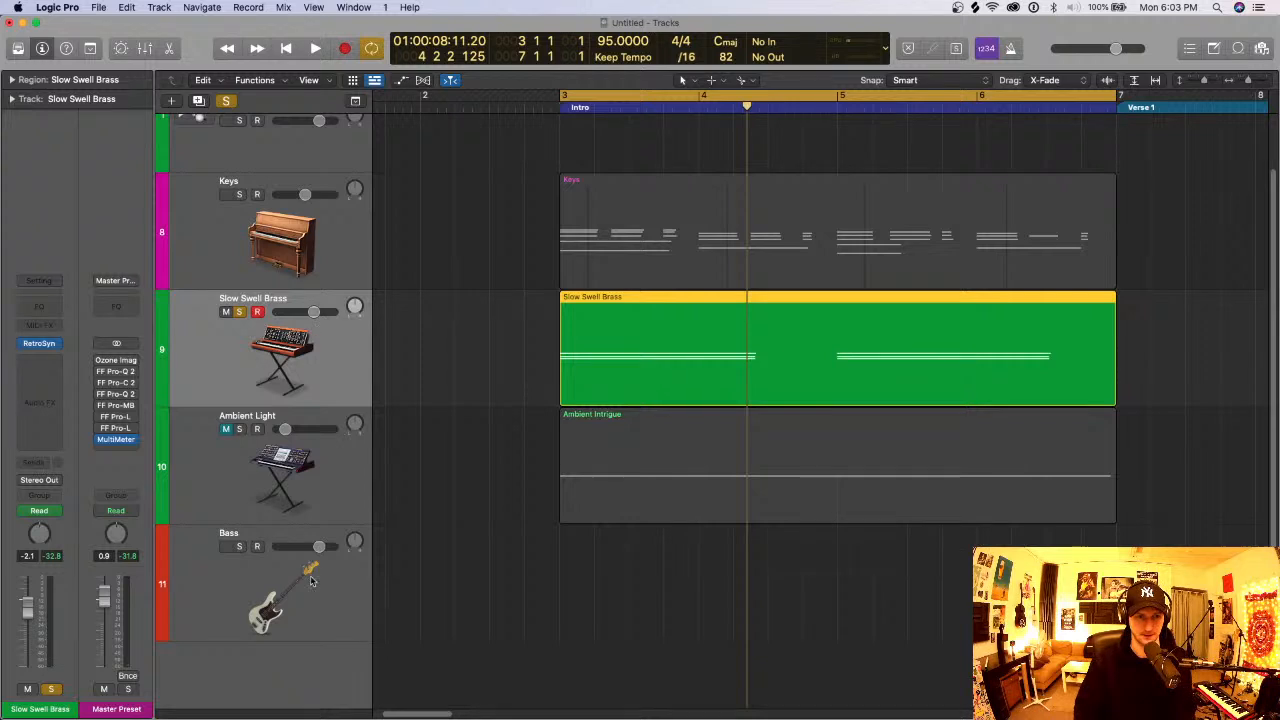
pyautogui.click(333, 600)
pyautogui.press('t')
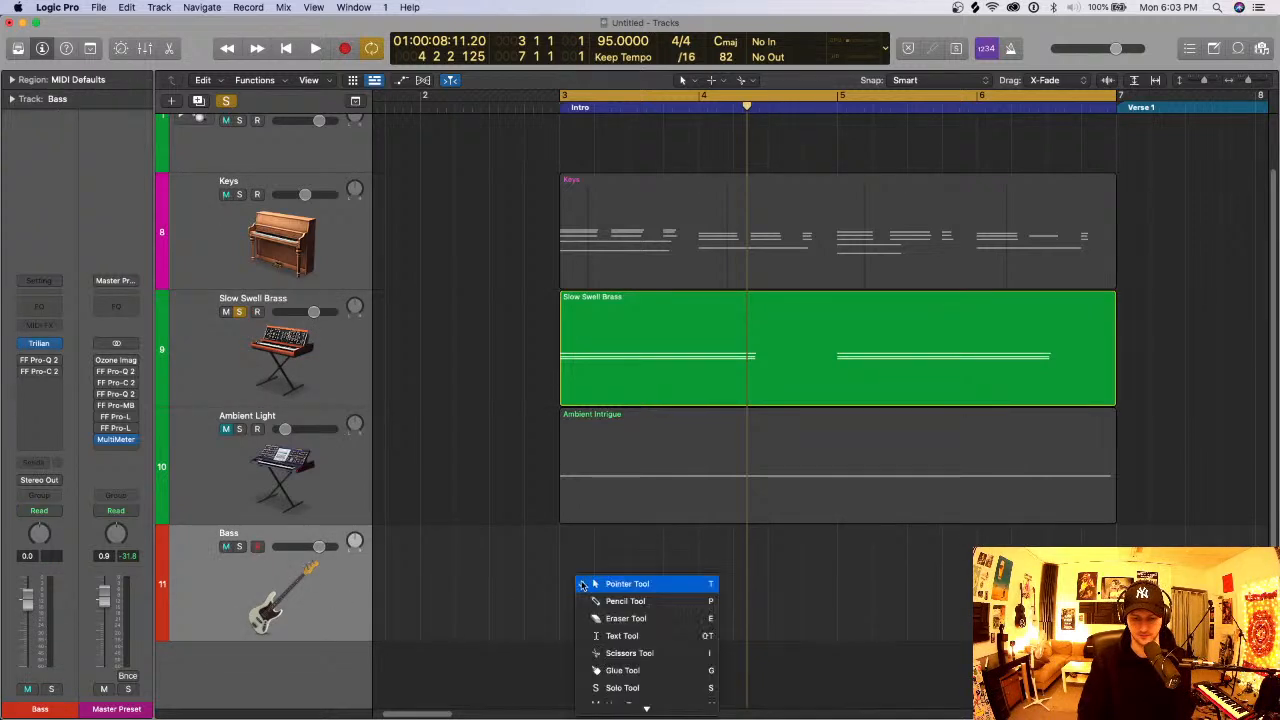
pyautogui.press('p')
pyautogui.click(600, 585)
pyautogui.doubleClick(622, 598)
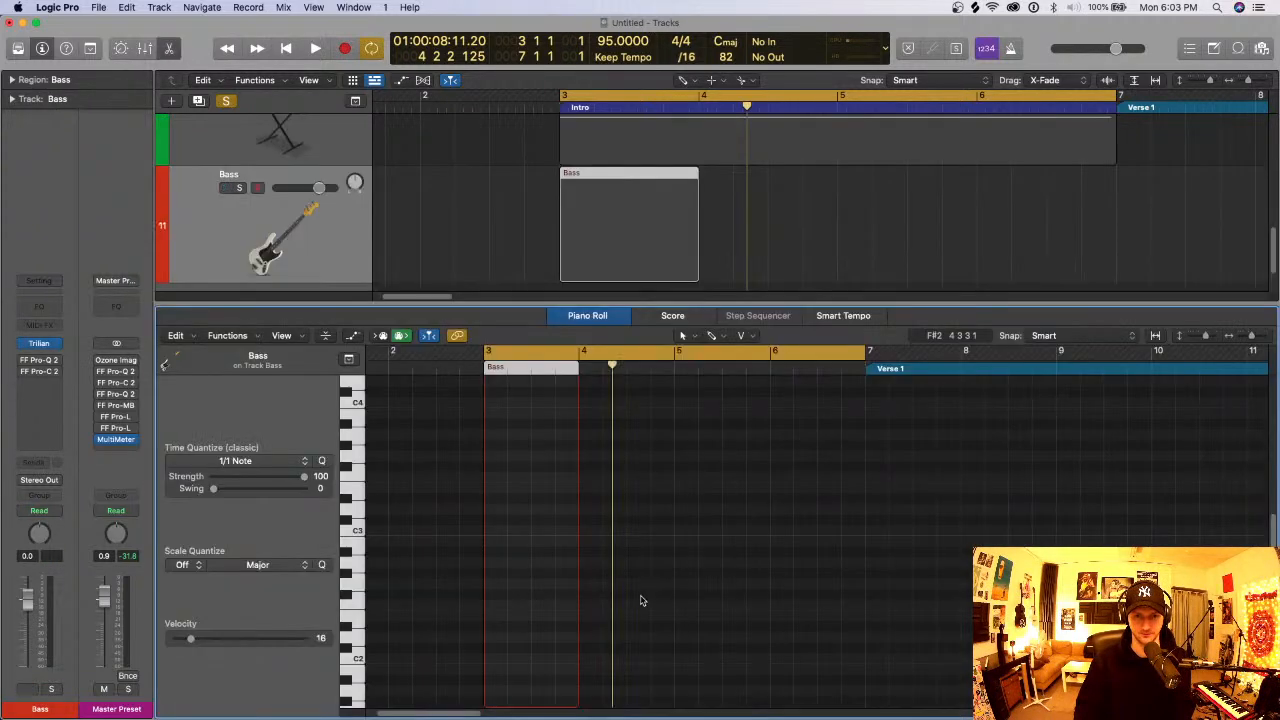
# - Draw one A♯2 bass note from bar 3 to just before bar 7, and solo the Bass track
pyautogui.click(497, 540)
pyautogui.moveTo(517, 540)
pyautogui.mouseDown()
pyautogui.moveTo(505, 540)
pyautogui.moveTo(521, 538)
pyautogui.moveTo(523, 553)
pyautogui.mouseUp()
pyautogui.press('s')
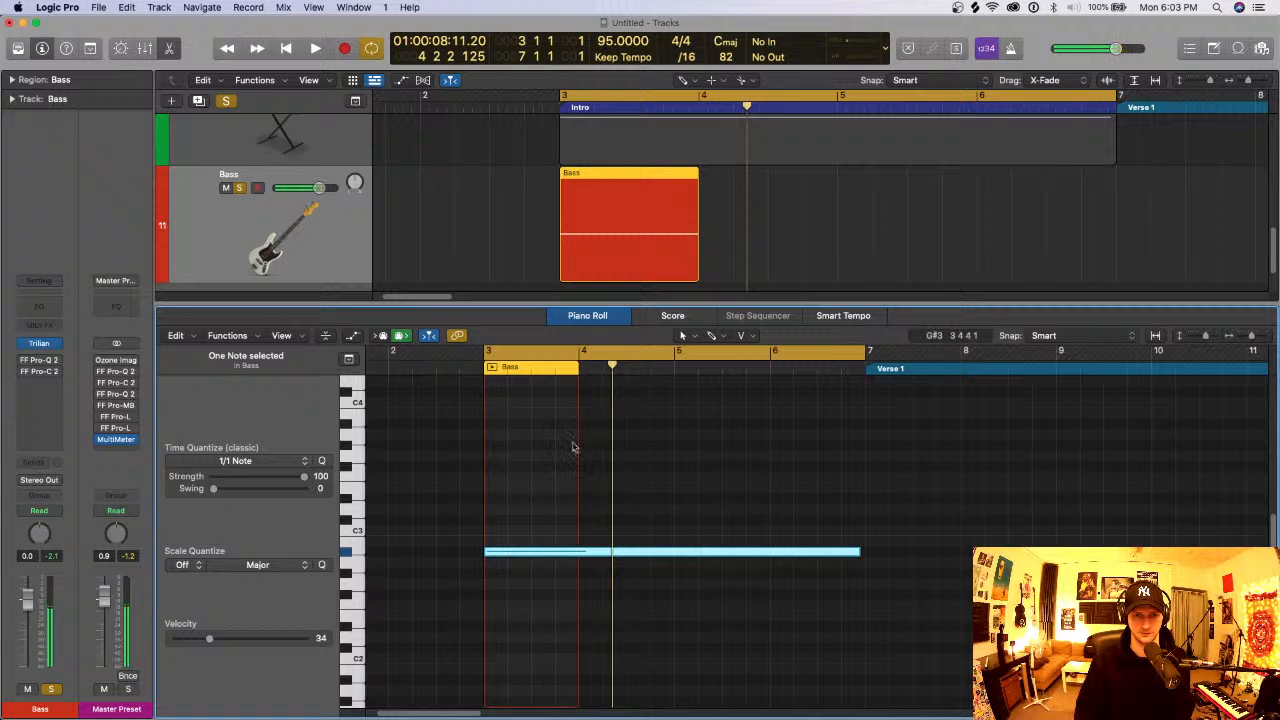
# - Extend the Bass region to just past bar 6, play it with the brass, and close the Piano Roll
pyautogui.moveTo(697, 270); pyautogui.dragTo(994, 272)
pyautogui.press('space')
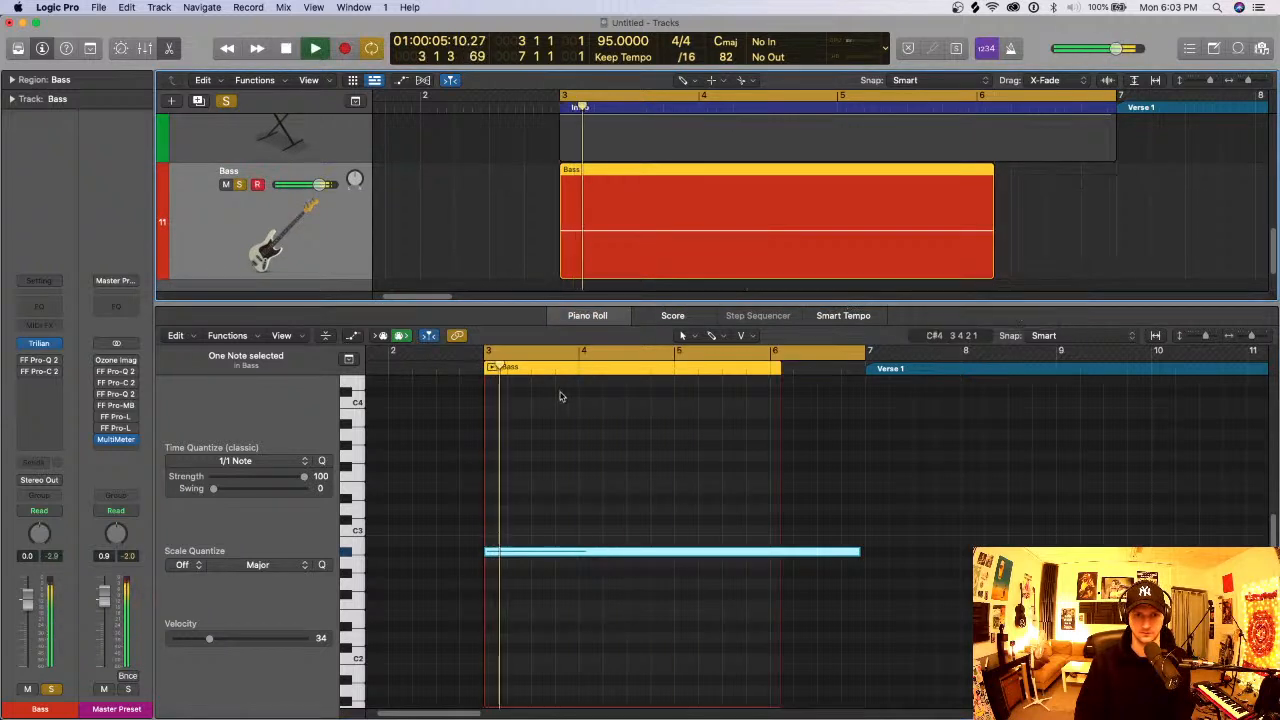
pyautogui.press('e')
pyautogui.press('space')
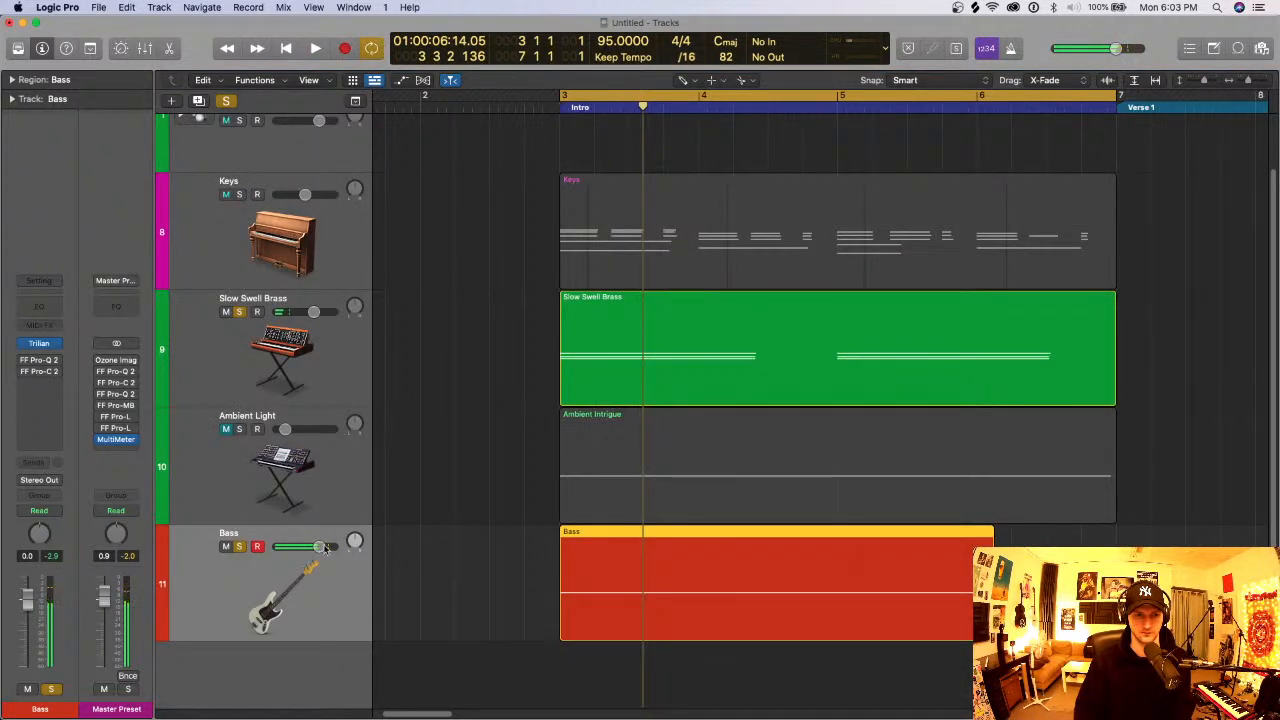
# - Move the Bass track directly below Slow Swell Brass and lower its volume to -10.4 dB during playback
pyautogui.moveTo(321, 547); pyautogui.dragTo(305, 548)
pyautogui.moveTo(357, 580); pyautogui.dragTo(300, 429)
pyautogui.press('space')
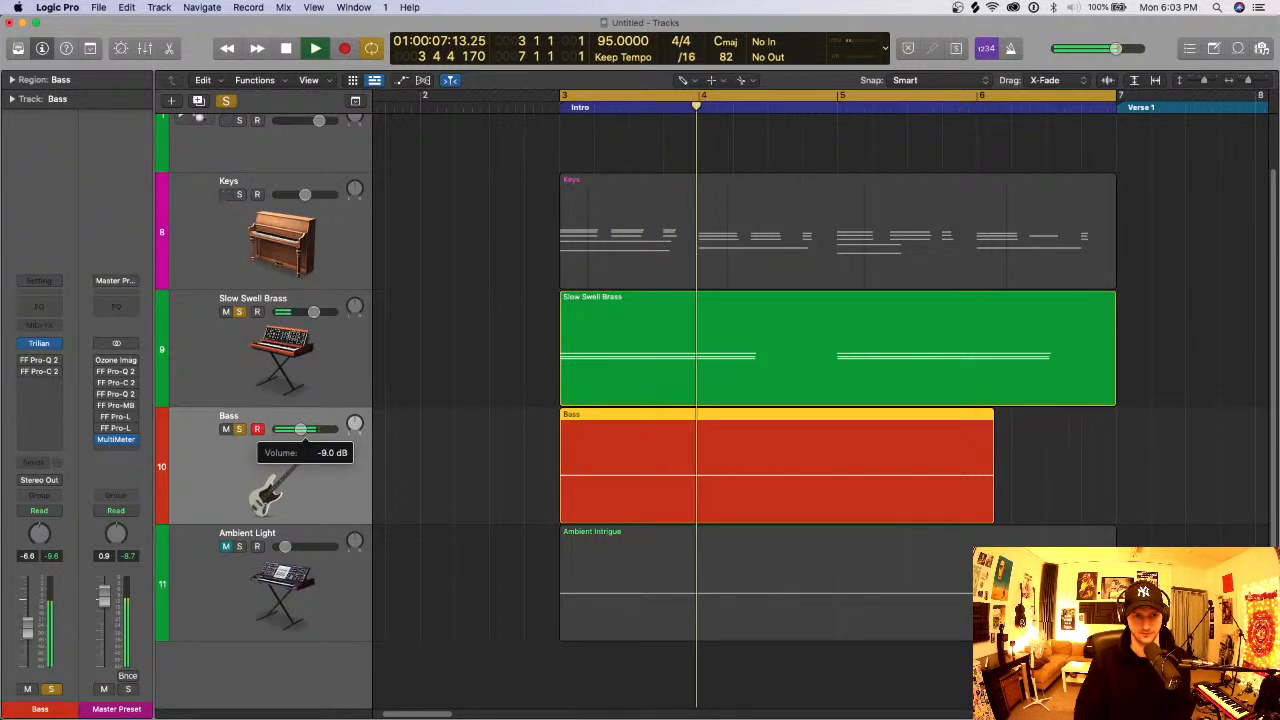
pyautogui.press('space')
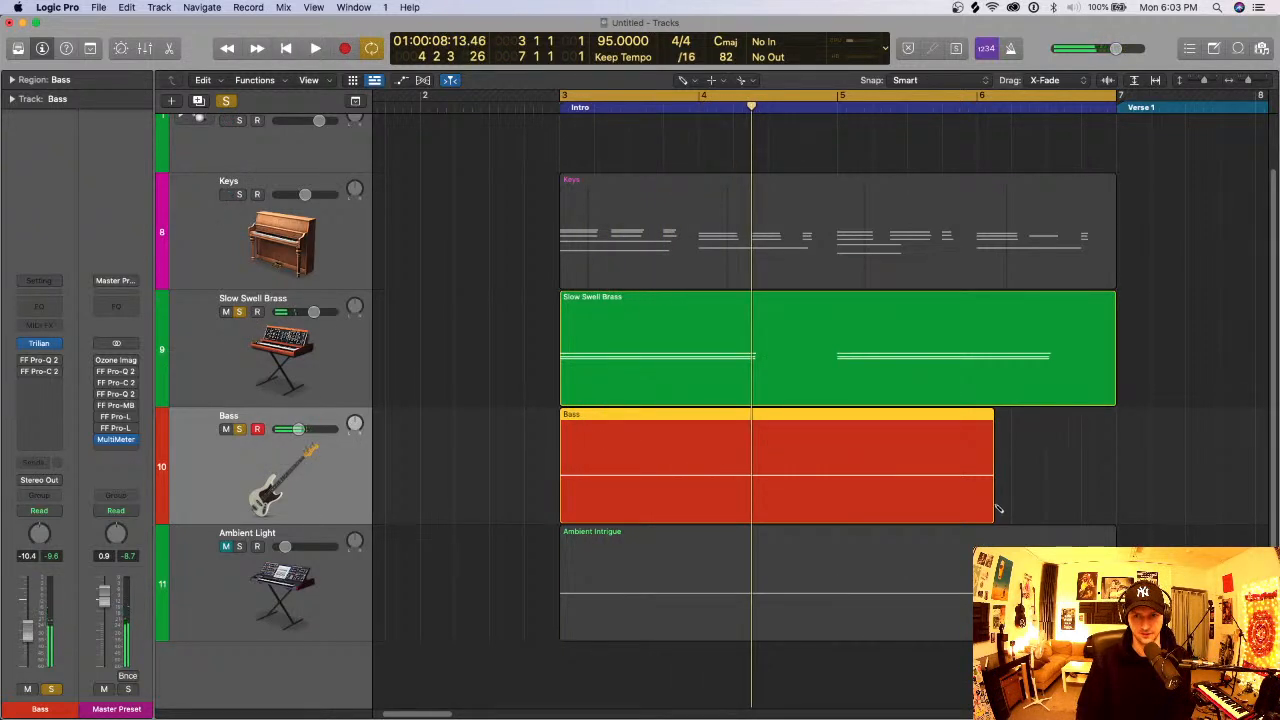
# - Extend the Bass region to the end of the Intro at bar 7 and open it in the Piano Roll
pyautogui.moveTo(996, 500); pyautogui.dragTo(1116, 500)
pyautogui.doubleClick(913, 474)
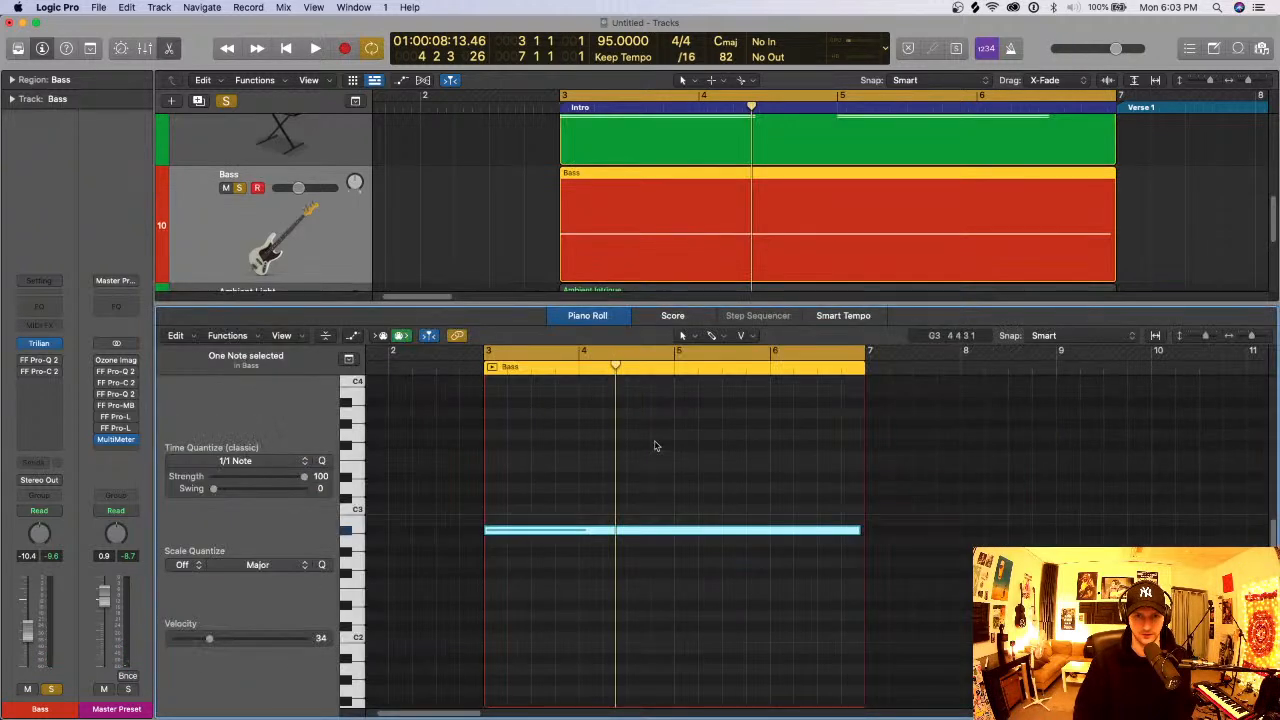
# - Shorten the A♯2 bass note to half a bar and place a G♯2 copy on beat 3 of bar 3
pyautogui.click(800, 549)
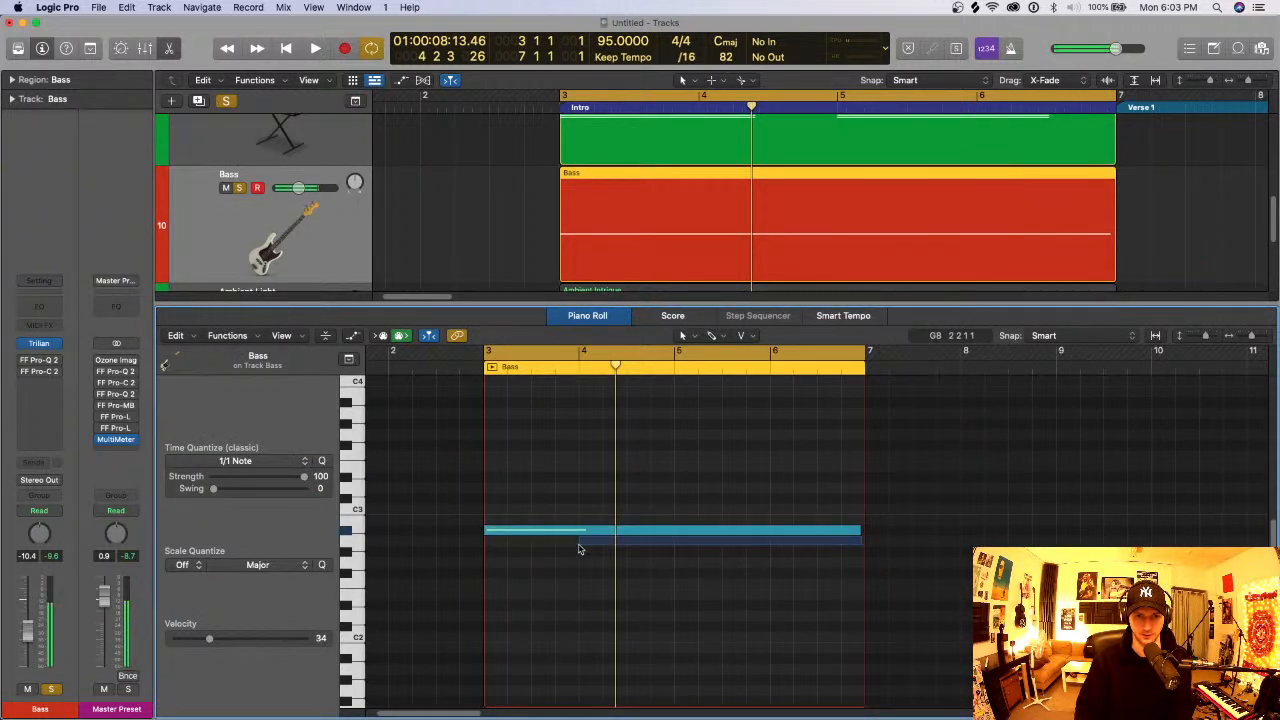
pyautogui.moveTo(857, 533); pyautogui.dragTo(542, 555)
pyautogui.keyDown('super'); pyautogui.click(553, 521); pyautogui.keyUp('super')
pyautogui.scroll(3, 600, 221)
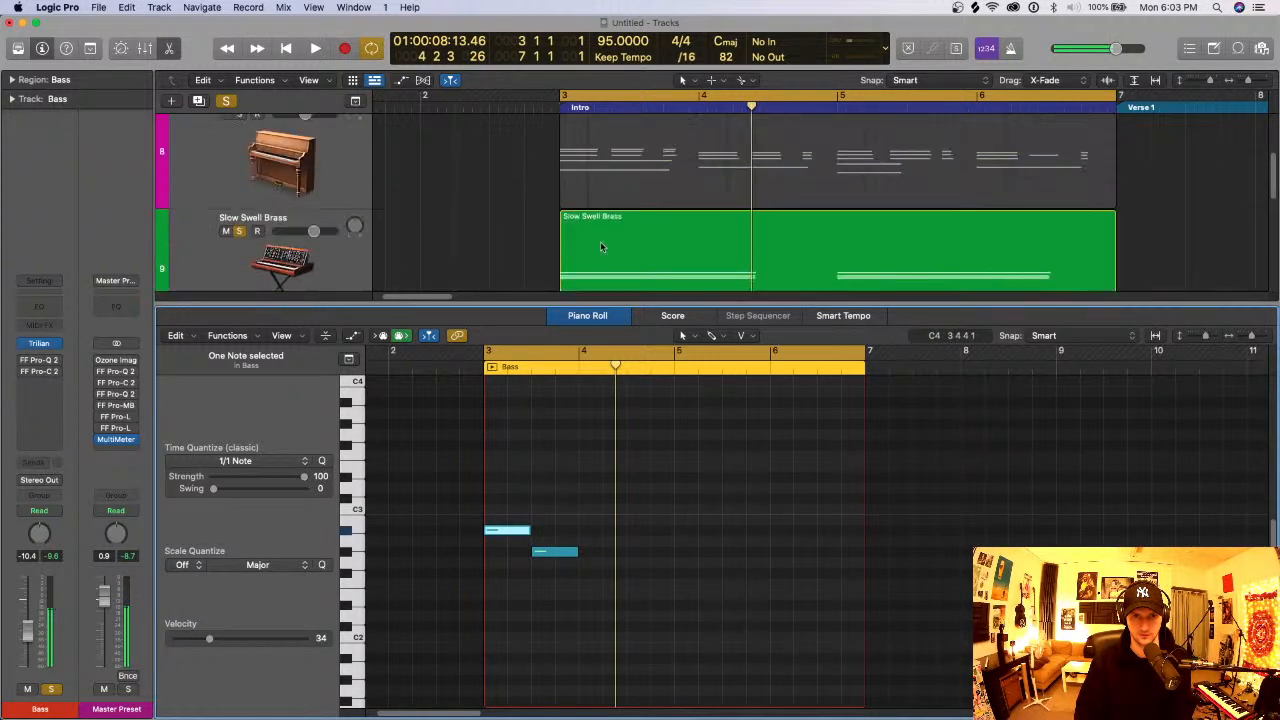
# - Move the second bass note to C3 and add half-bar copies in bar 4: F3 on beat 1 and C3 on beat 3
pyautogui.click(548, 555)
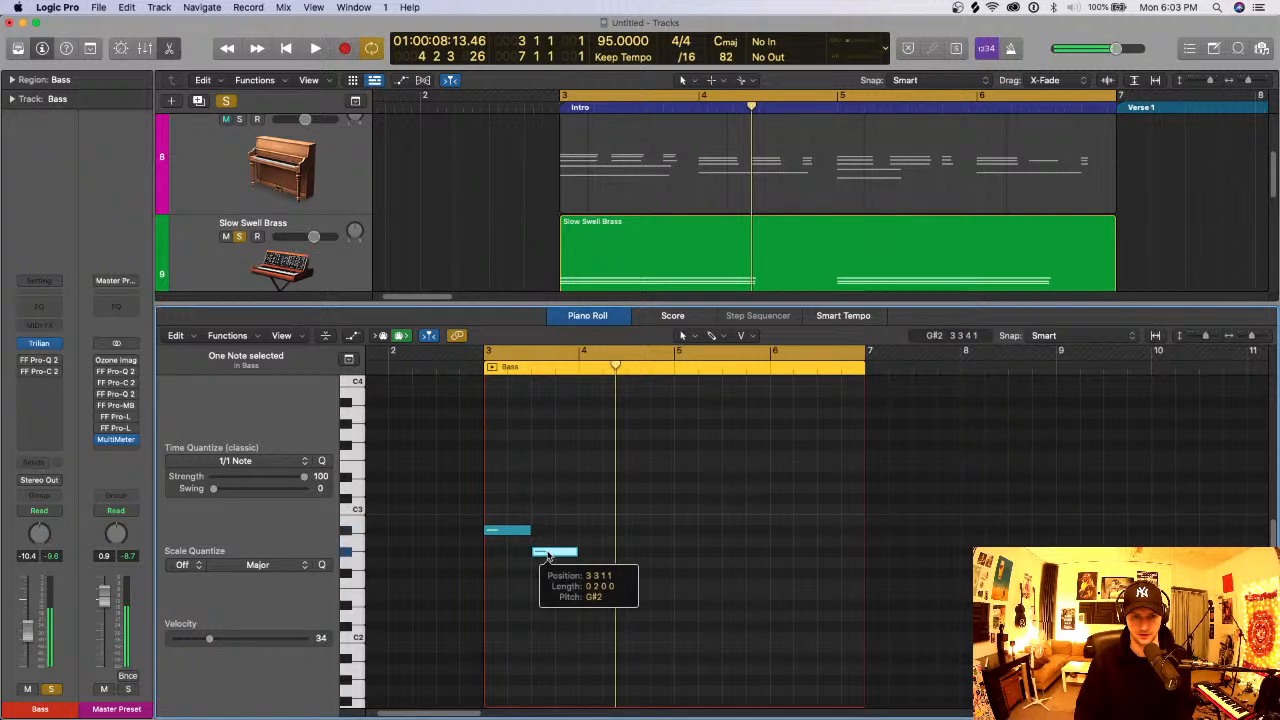
pyautogui.moveTo(548, 556)
pyautogui.mouseDown()
pyautogui.moveTo(548, 513)
pyautogui.moveTo(604, 498)
pyautogui.moveTo(601, 465)
pyautogui.moveTo(657, 479)
pyautogui.moveTo(632, 512)
pyautogui.mouseUp()
pyautogui.click(594, 513)
pyautogui.click(670, 477)
pyautogui.moveTo(611, 457); pyautogui.dragTo(605, 456)
pyautogui.click(603, 443)
# - Select all four bass notes and set their time quantize to 1/8 Note
pyautogui.press('super+a')
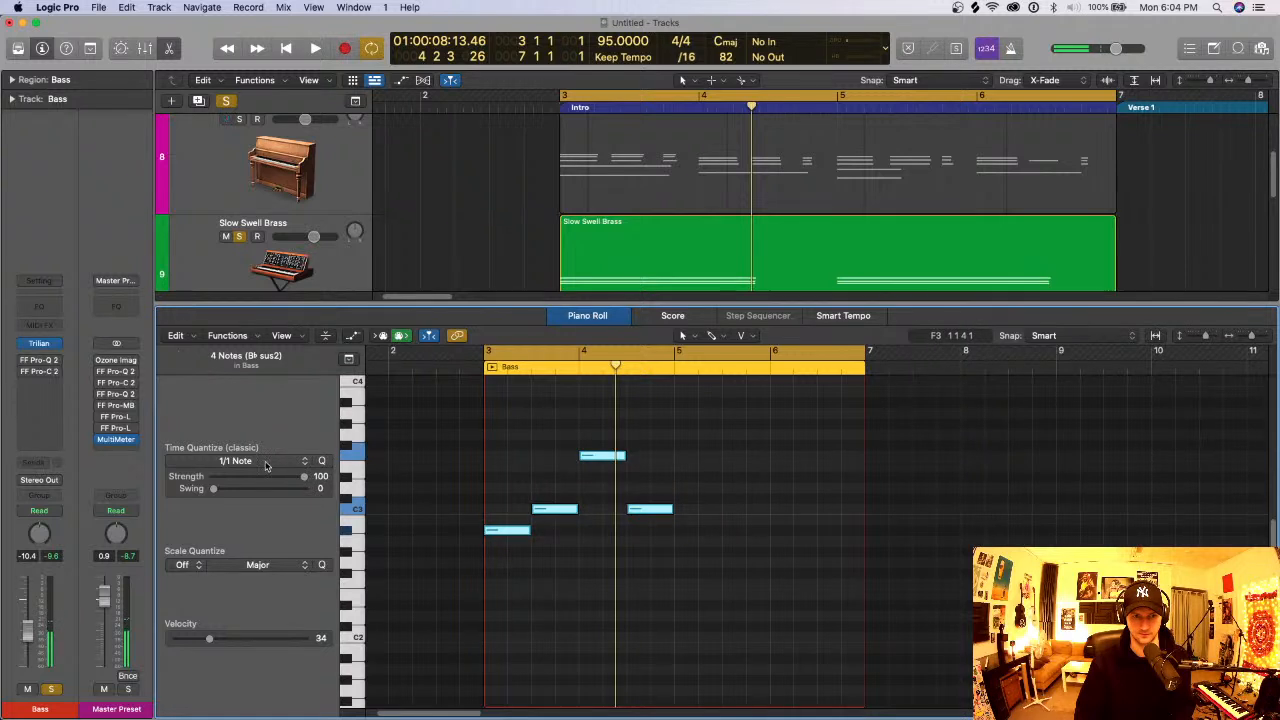
pyautogui.click(266, 466)
pyautogui.click(375, 524)
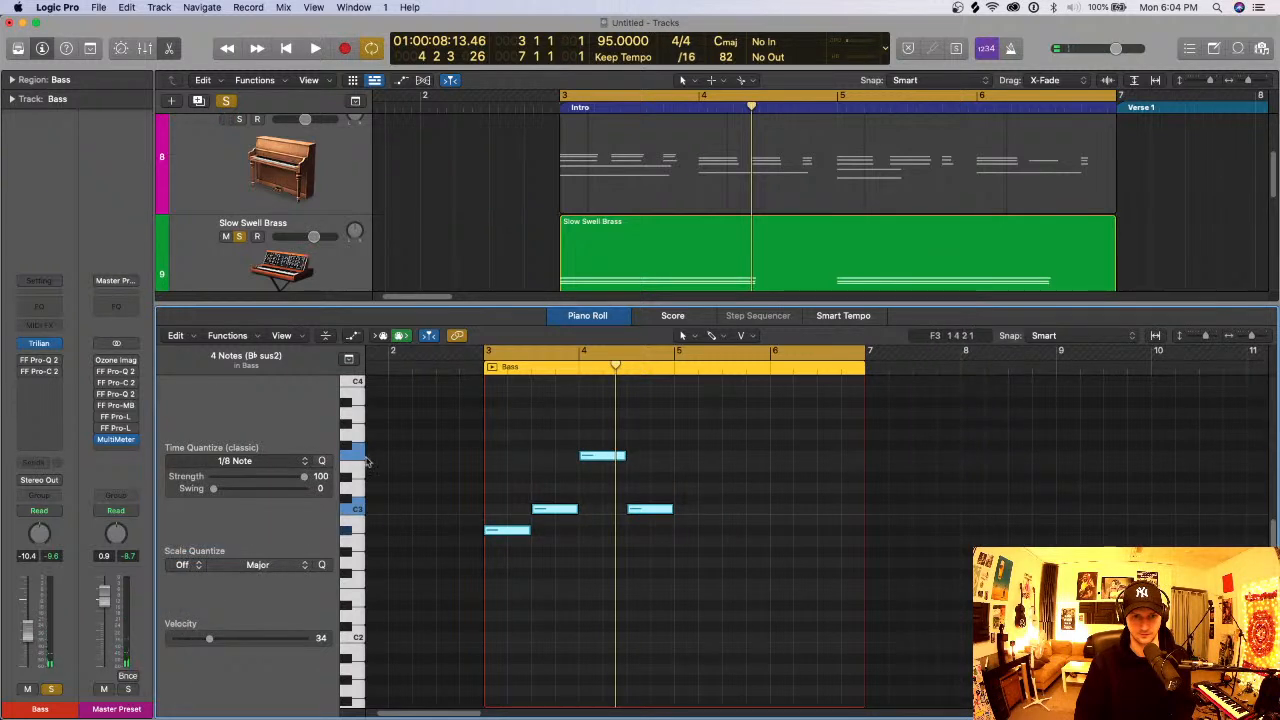
pyautogui.click(290, 463)
pyautogui.click(215, 530)
# - Raise the velocity of all four bass notes to 63 and play the pattern
pyautogui.press('space')
pyautogui.press('space')
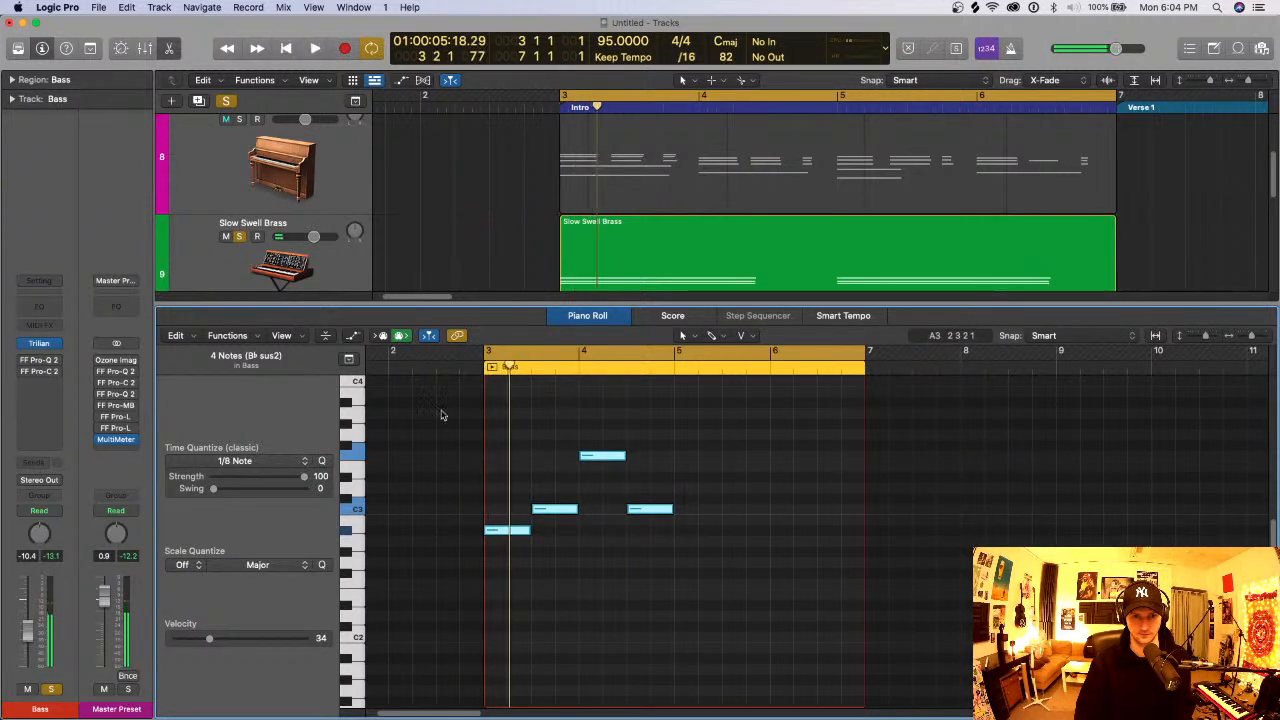
pyautogui.press('space')
pyautogui.press('space')
pyautogui.press('space')
pyautogui.press('space')
pyautogui.click(520, 571)
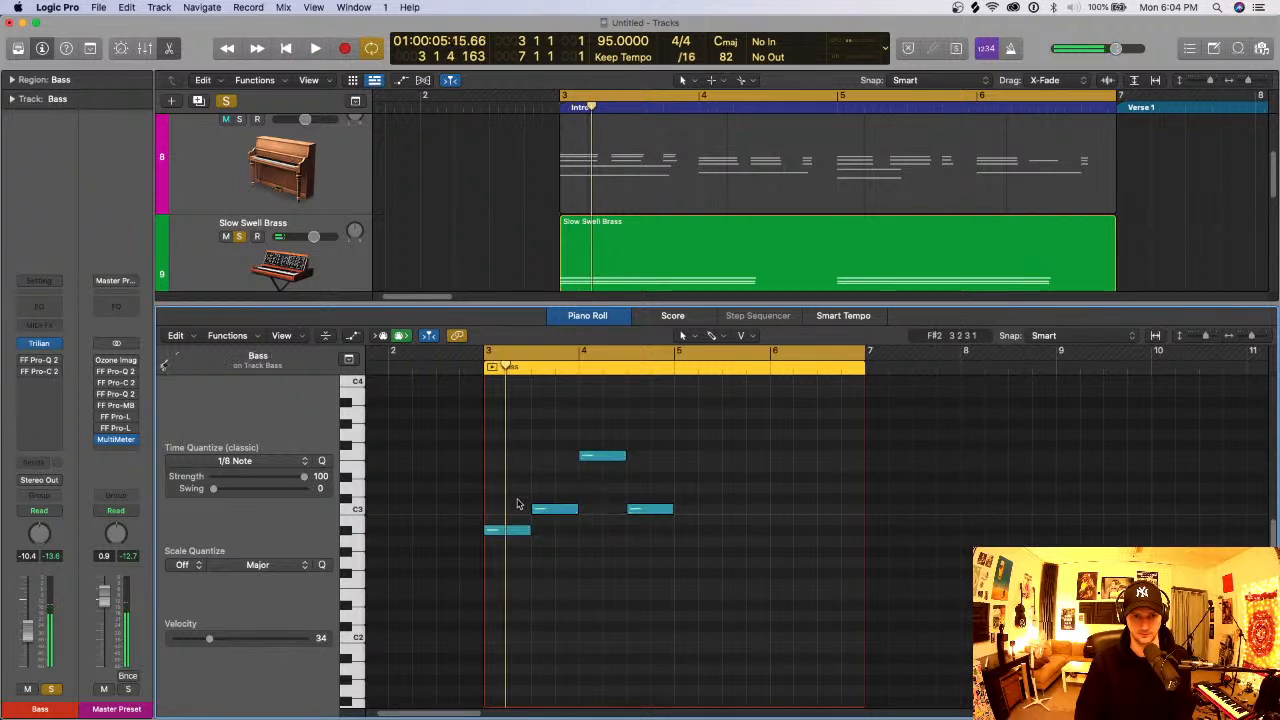
pyautogui.press('super+a')
pyautogui.moveTo(519, 533); pyautogui.dragTo(523, 491)
pyautogui.press('space')
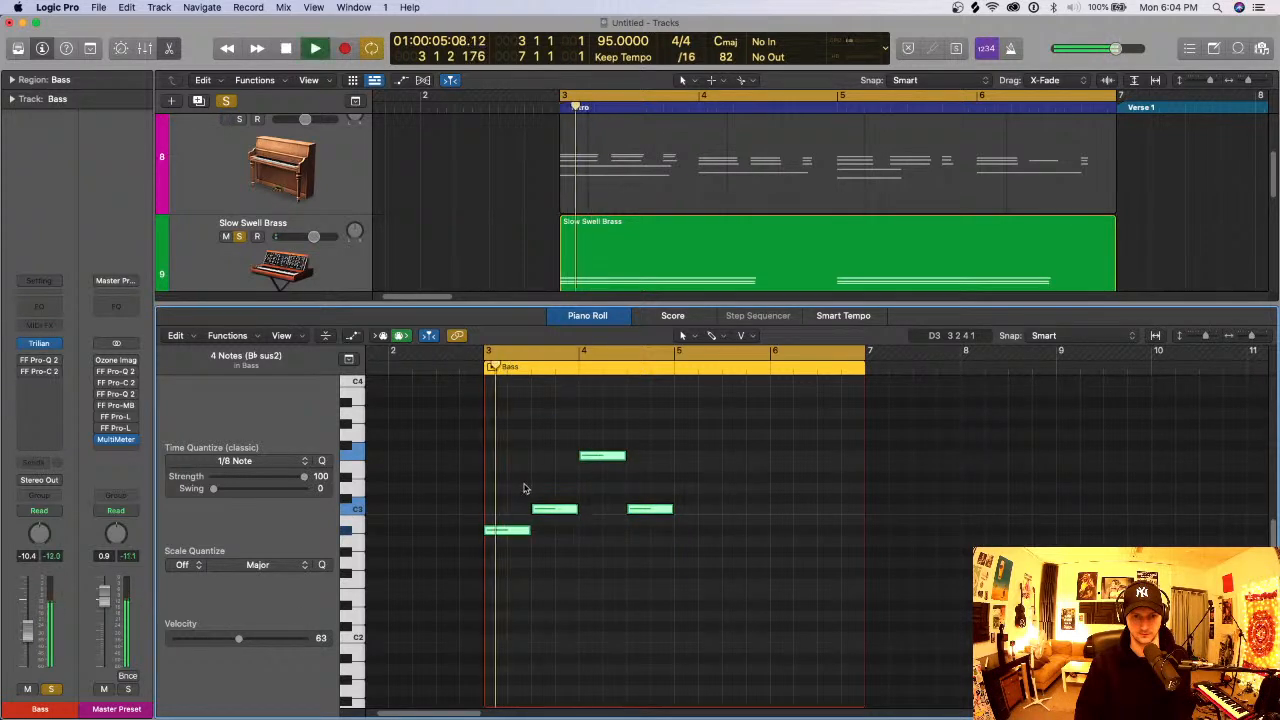
# - Close the Piano Roll, solo the Keys track, and move the Bass track directly below it while checking playback
pyautogui.press('e')
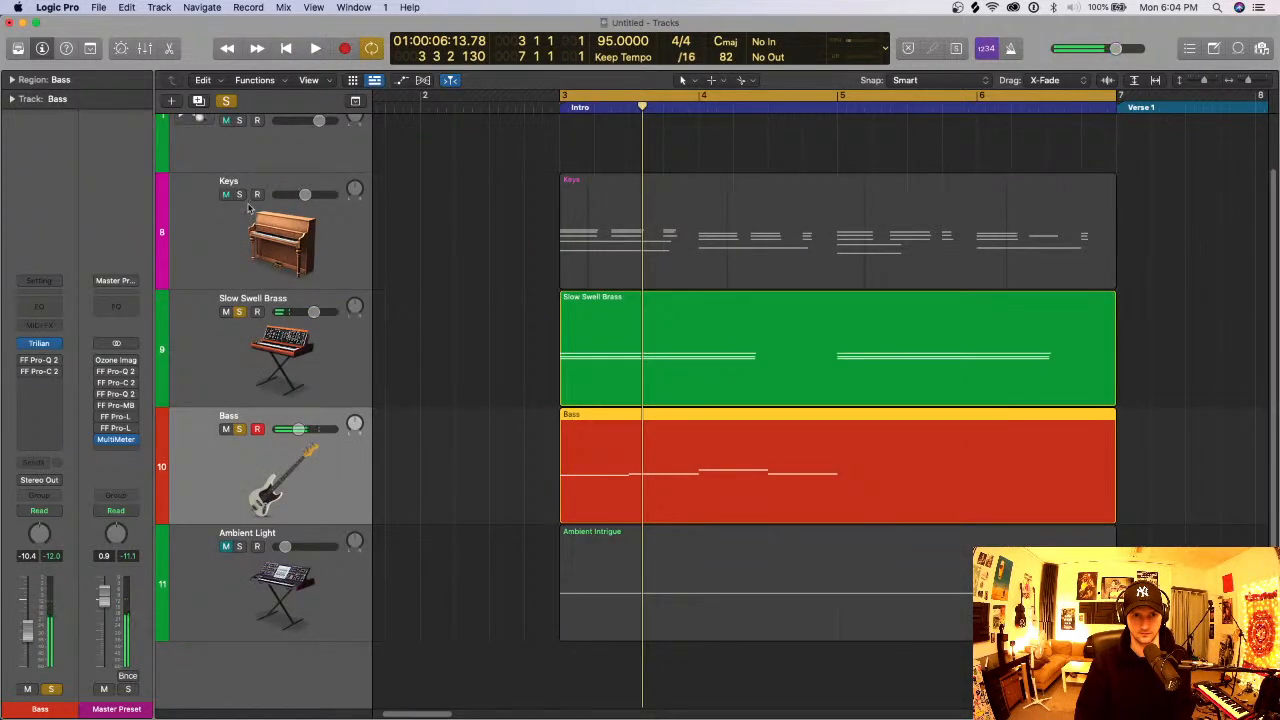
pyautogui.click(240, 195)
pyautogui.press('space')
pyautogui.moveTo(342, 442); pyautogui.dragTo(382, 330)
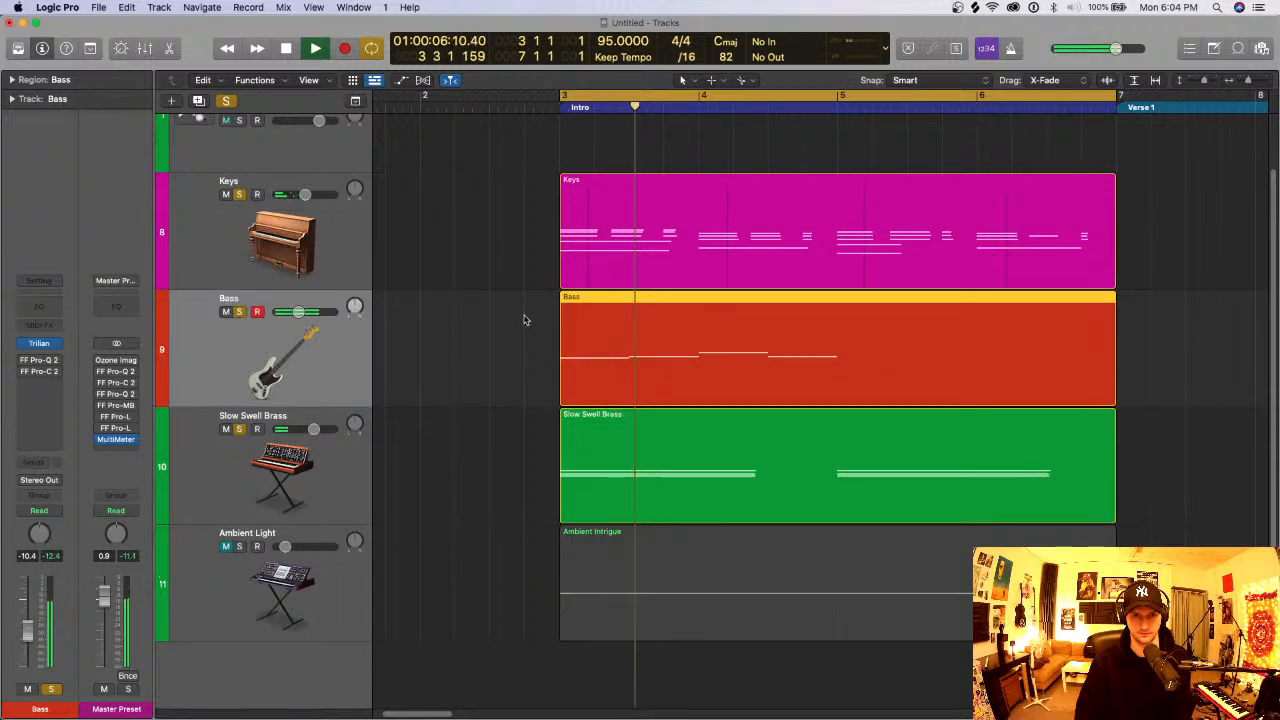
pyautogui.press('space')
pyautogui.click(526, 320)
# - Reopen the Bass region in the Piano Roll and lower its first note to A2
pyautogui.click(612, 338)
pyautogui.press('e')
pyautogui.press('space')
pyautogui.press('space')
pyautogui.click(540, 562)
pyautogui.click(508, 555)
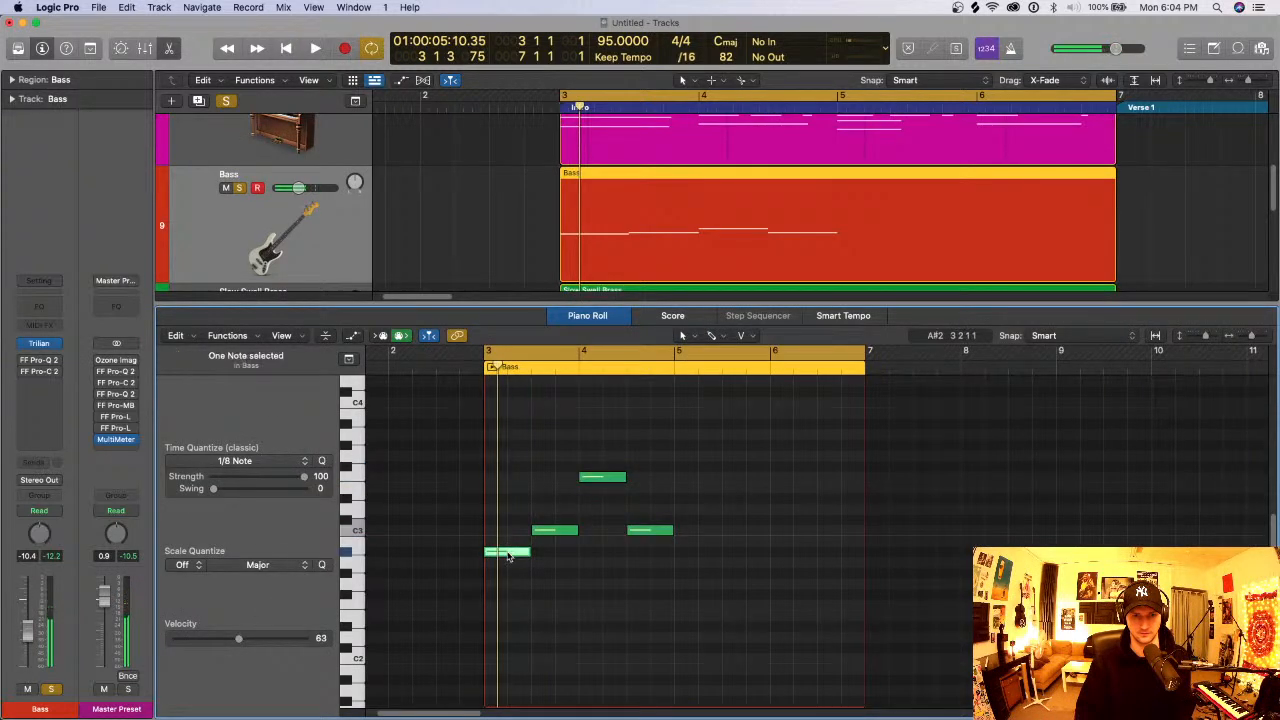
pyautogui.moveTo(508, 557); pyautogui.dragTo(512, 560)
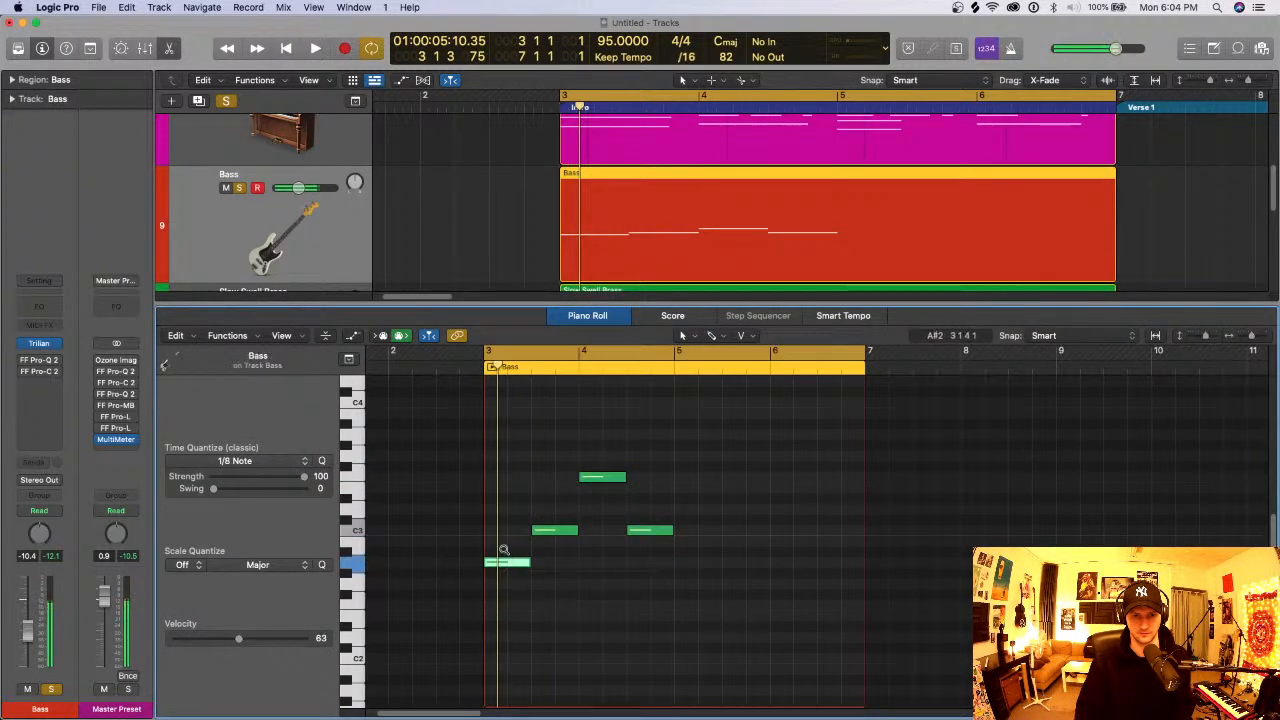
# - Try the first bass note in higher and lower octaves, return it to A2, and play it with the keys
pyautogui.hotkey('alt', 'shift', 'Up')
pyautogui.hotkey('alt', 'shift', 'Down')
pyautogui.hotkey('alt', 'shift', 'Down')
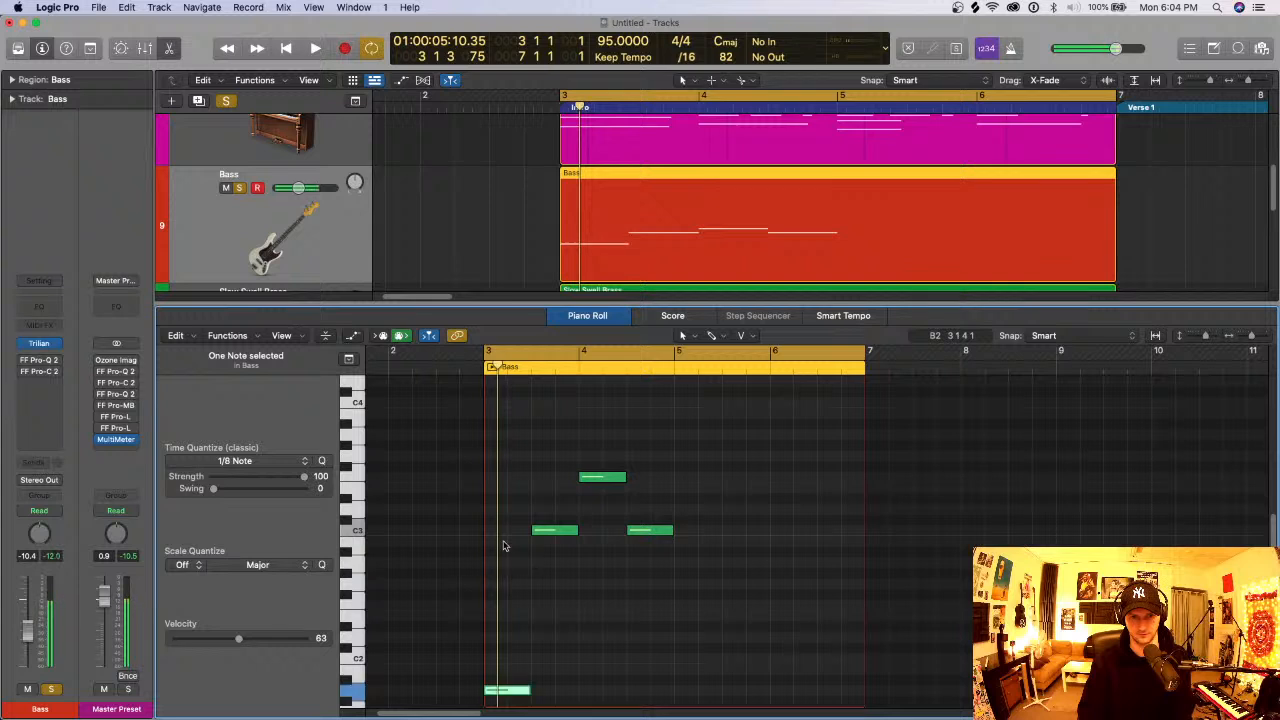
pyautogui.hotkey('alt', 'shift', 'Up')
pyautogui.press('space')
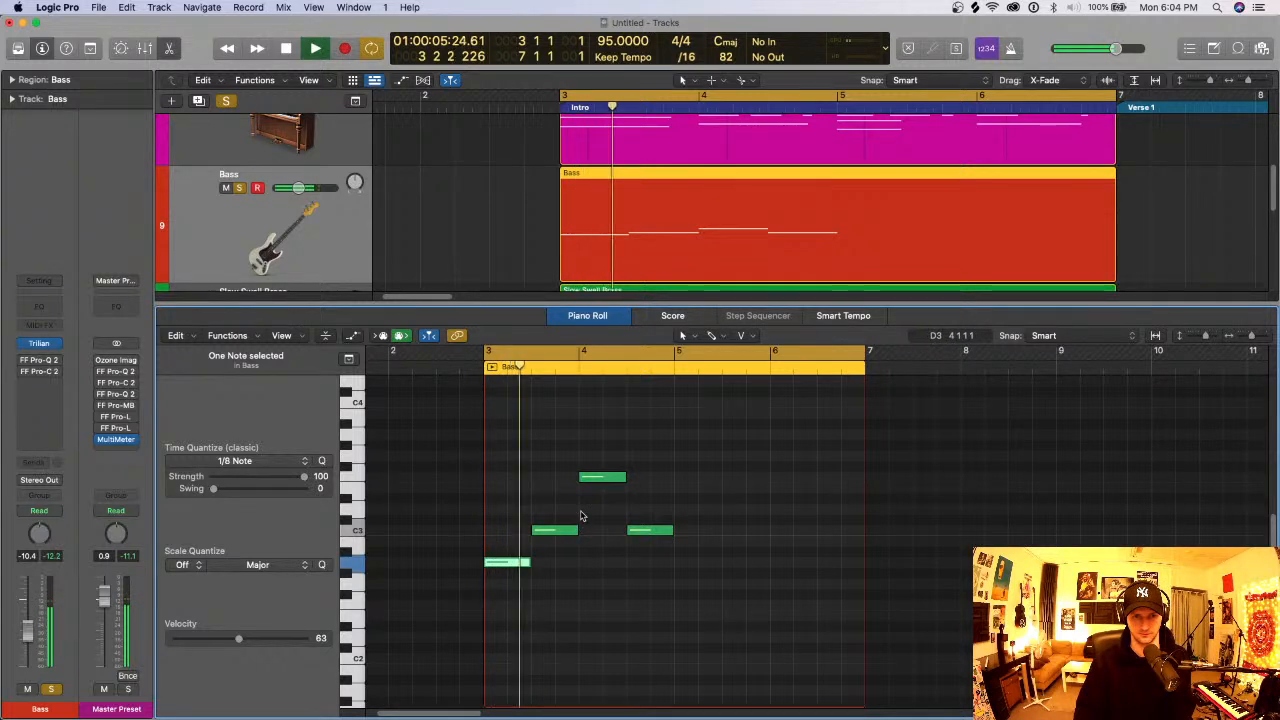
pyautogui.press('space')
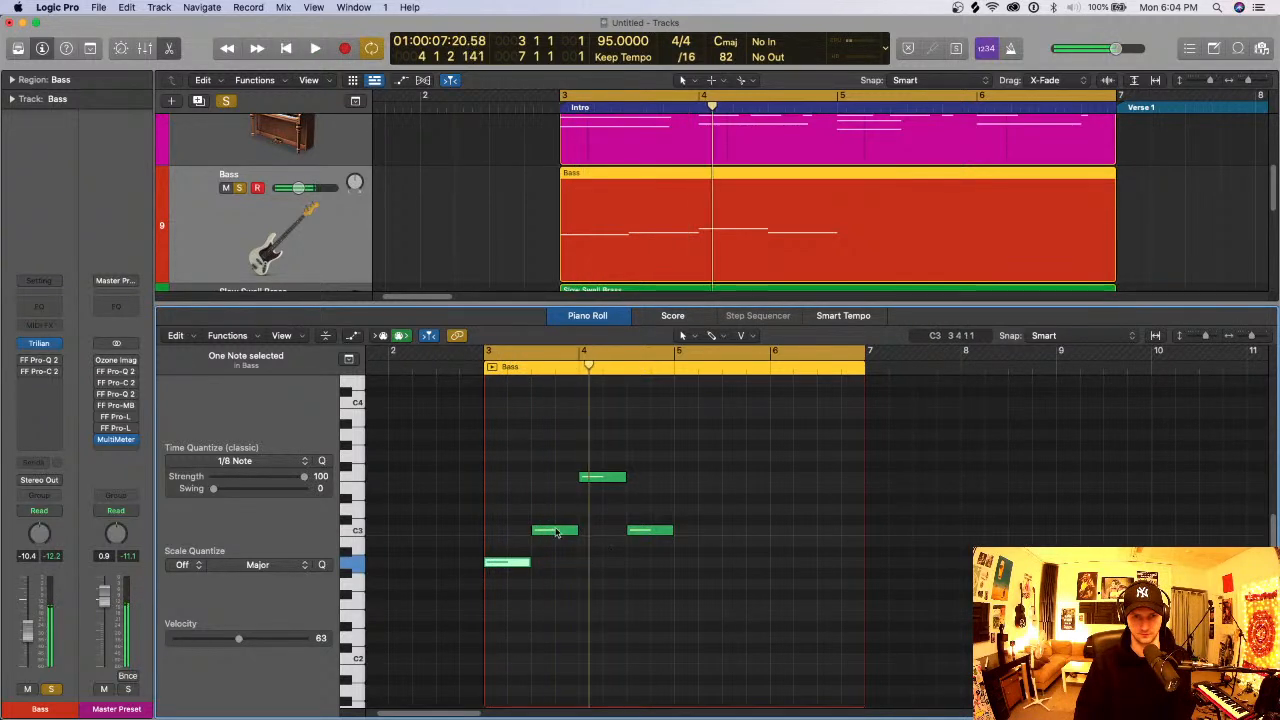
# - Rework the bass line so A2 fills bar 3 and the second note, C3, starts bar 4, deleting the F3 note
pyautogui.moveTo(549, 530); pyautogui.dragTo(602, 530)
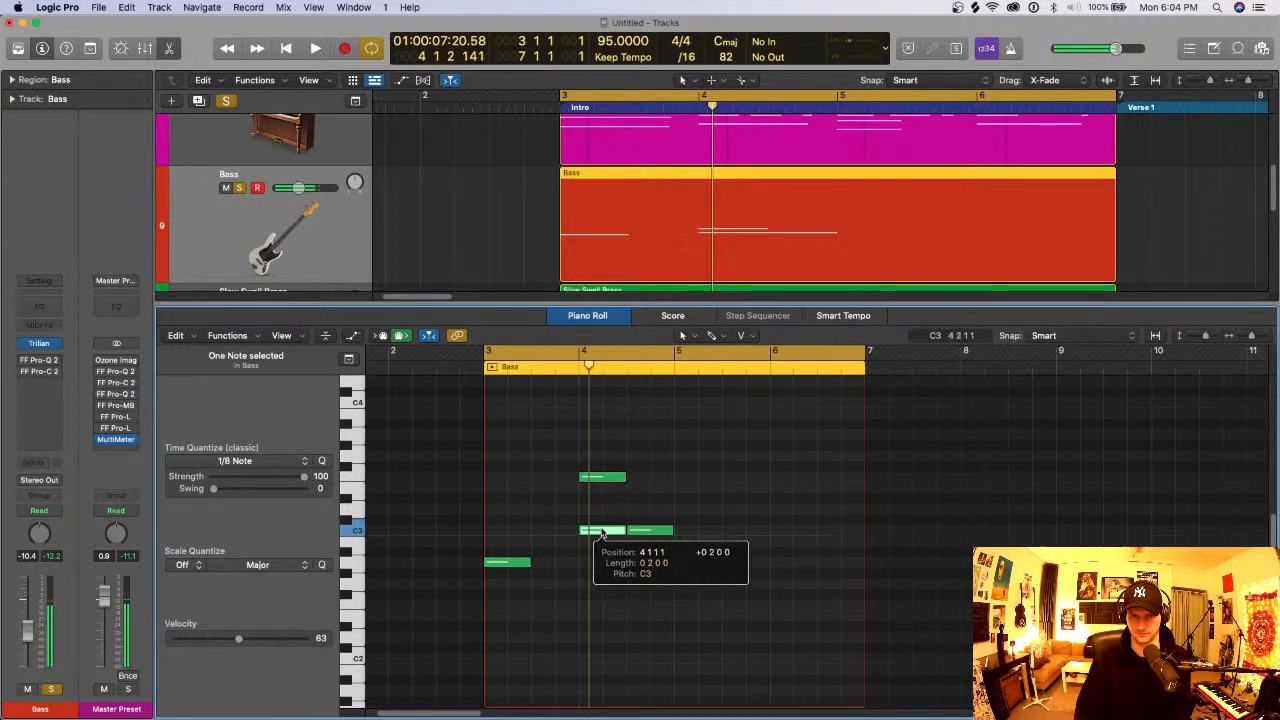
pyautogui.click(604, 480)
pyautogui.press('Delete')
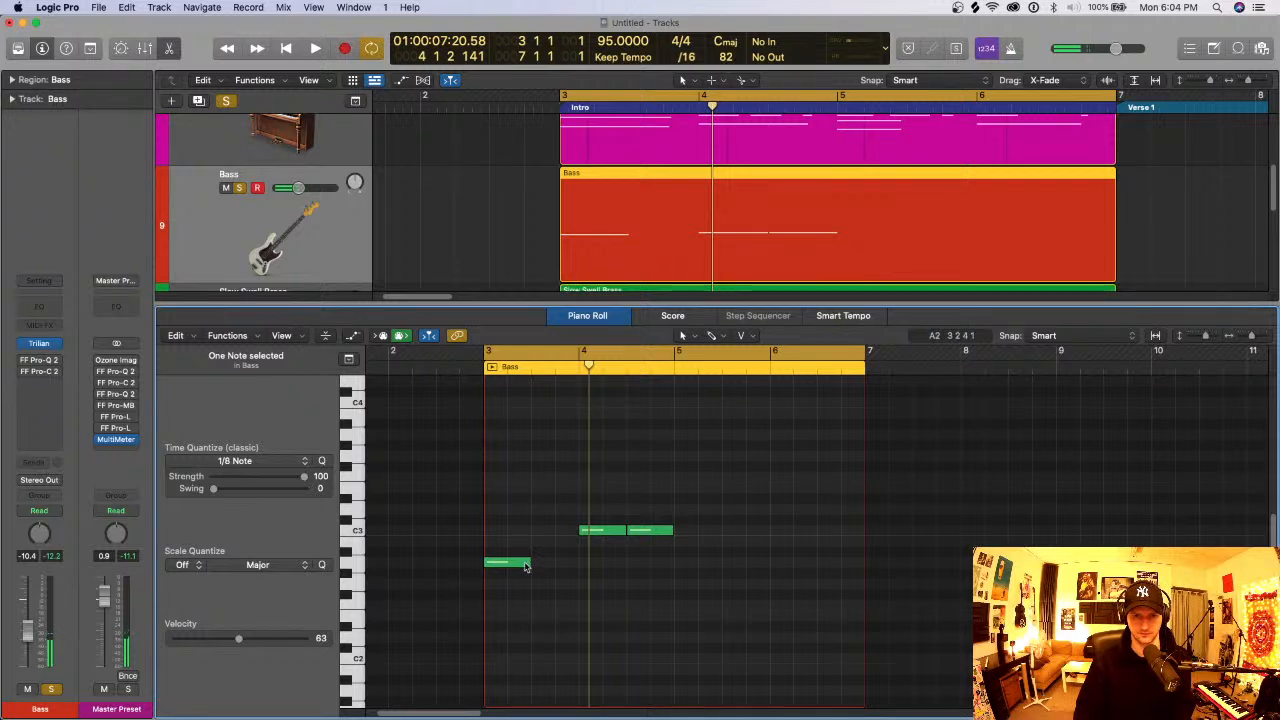
pyautogui.moveTo(525, 567); pyautogui.dragTo(578, 570)
pyautogui.press('space')
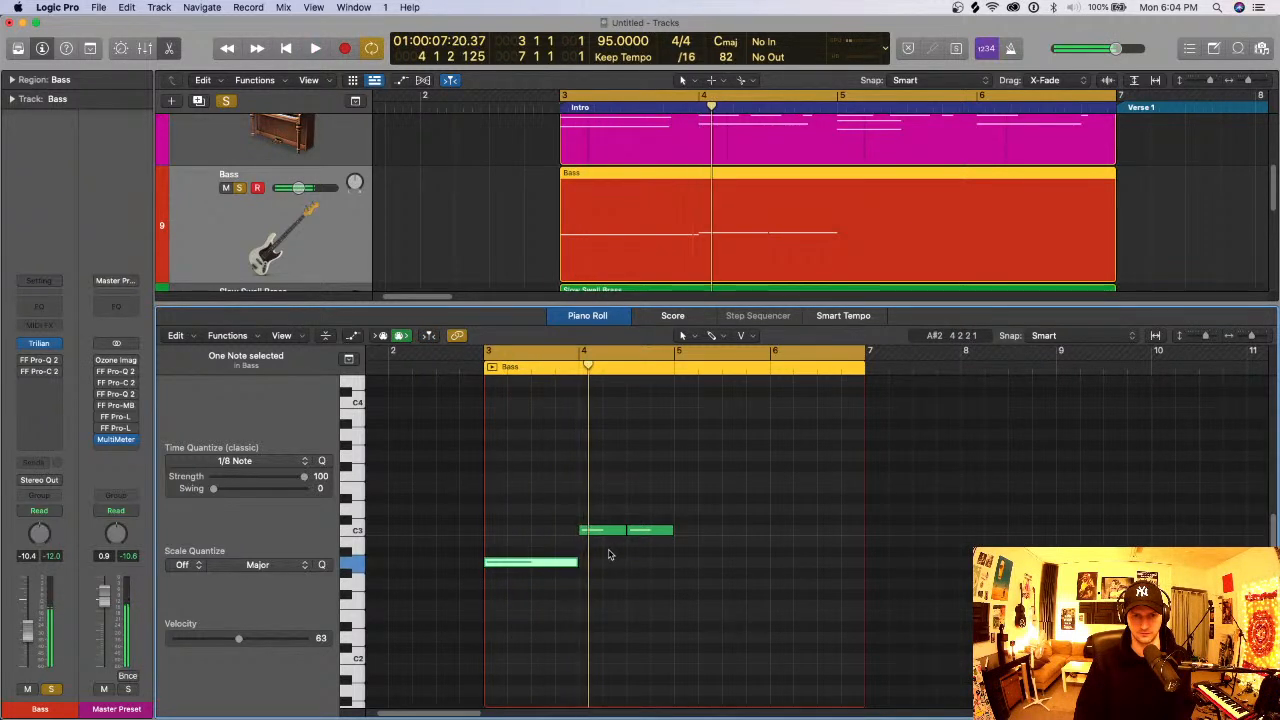
# - Test the first C3 note of bar 4 in another octave, restore it, and delete the second C3 note
pyautogui.click(600, 531)
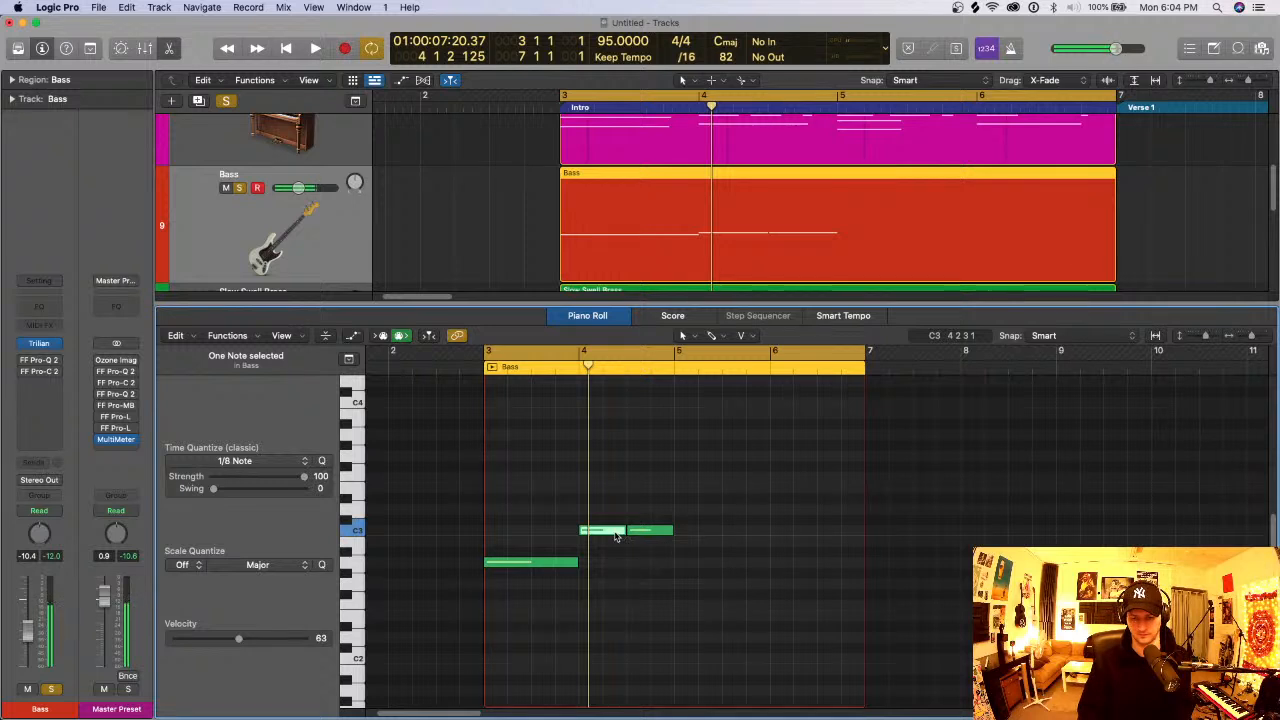
pyautogui.hotkey('alt', 'shift', 'Down')
pyautogui.hotkey('alt', 'shift', 'Up')
pyautogui.click(650, 531)
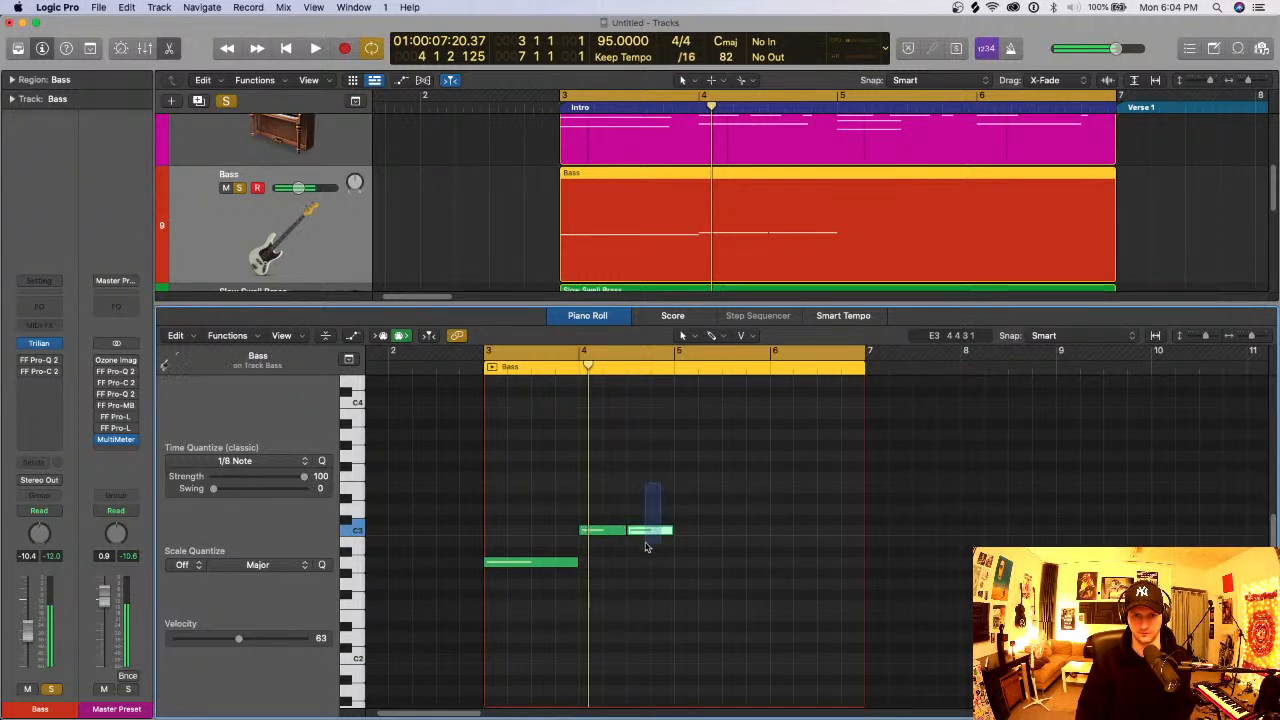
pyautogui.press('Delete')
# - Lengthen the C3 note to fill bar 4, copy it to C♯3 at bar 5, and play the line
pyautogui.moveTo(623, 537); pyautogui.dragTo(731, 505)
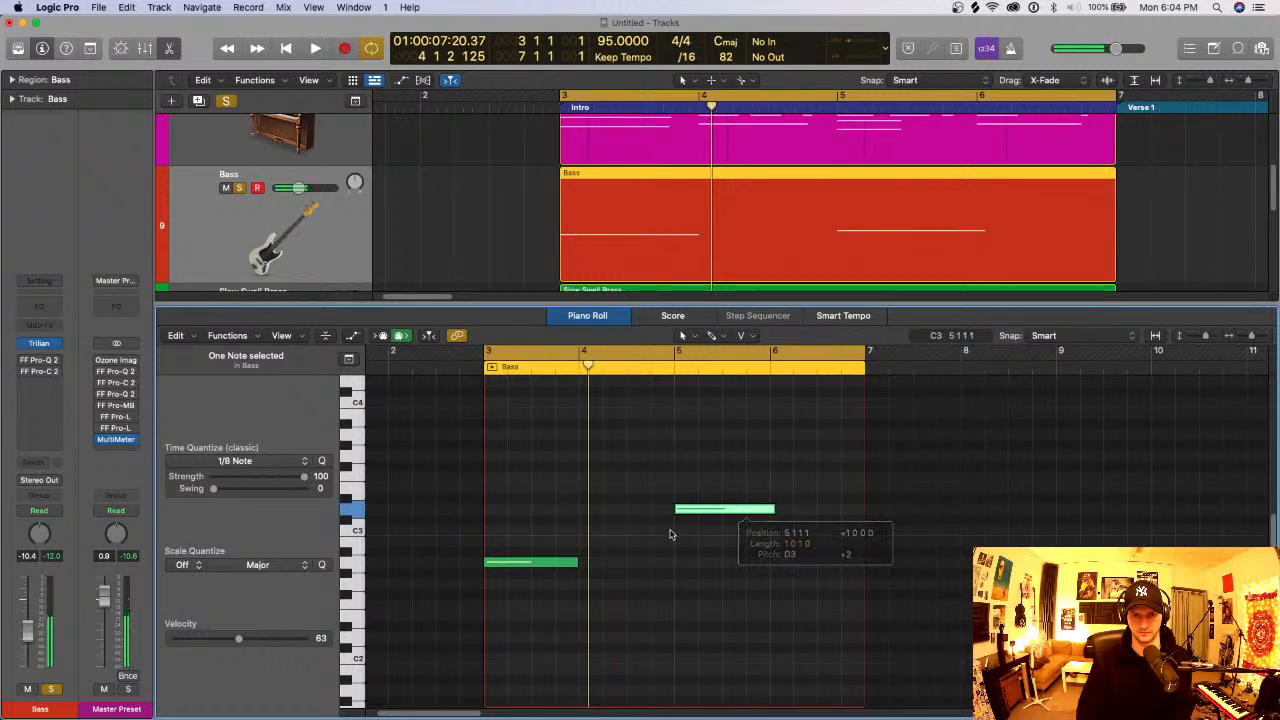
pyautogui.press('super+z')
pyautogui.moveTo(606, 538); pyautogui.dragTo(720, 523)
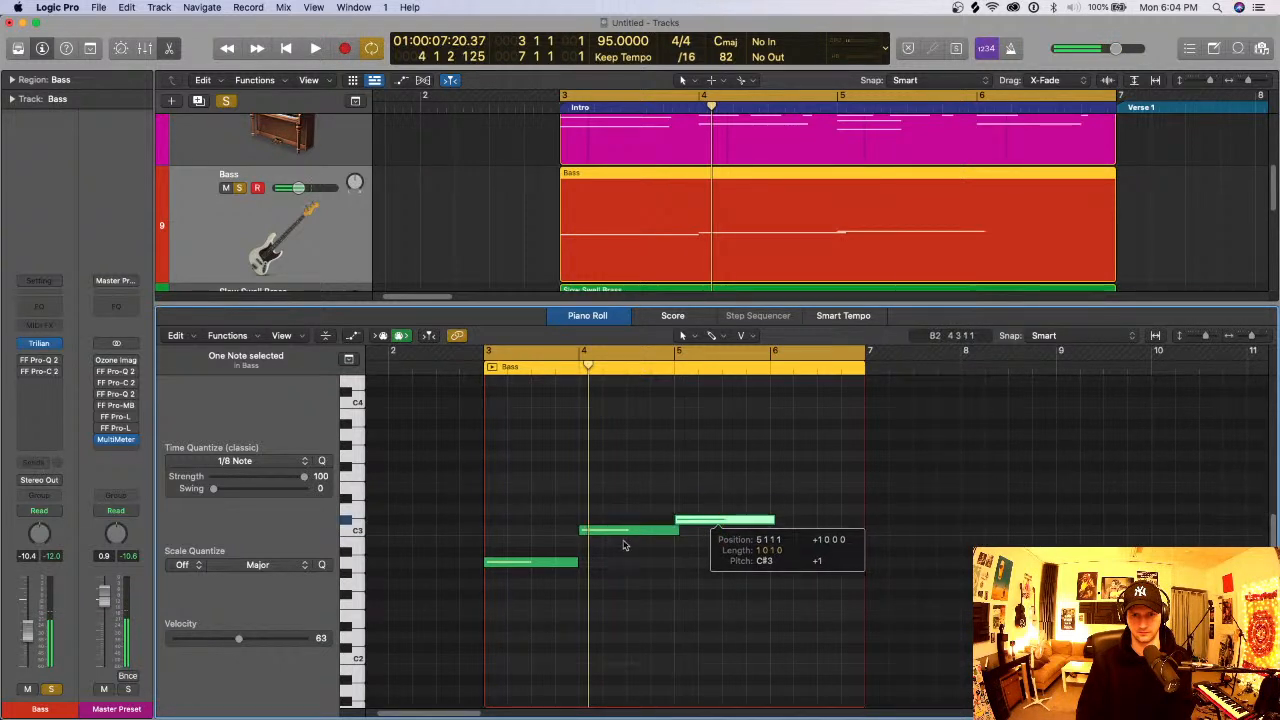
pyautogui.click(632, 534)
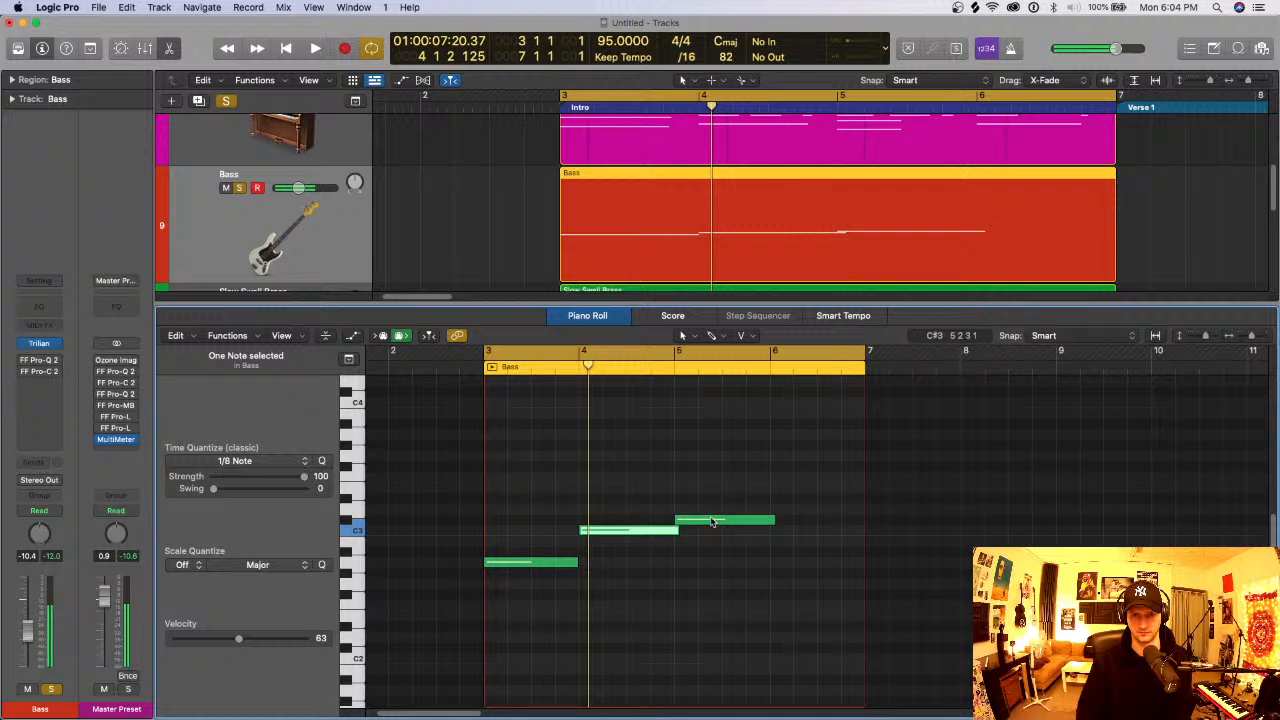
pyautogui.click(712, 521)
pyautogui.press('space')
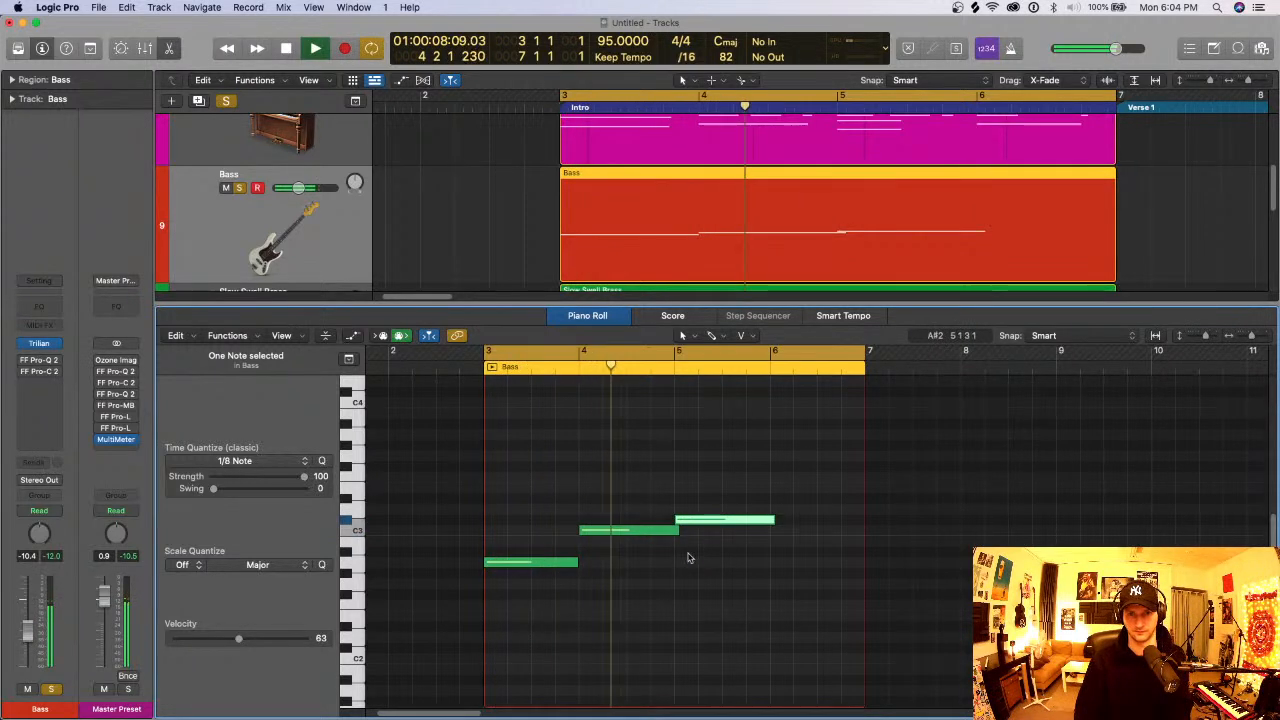
pyautogui.press('space')
# - Lower the bar 5 bass note to F♯2 and add a C3 note filling bar 6 up to bar 7
pyautogui.click(652, 531)
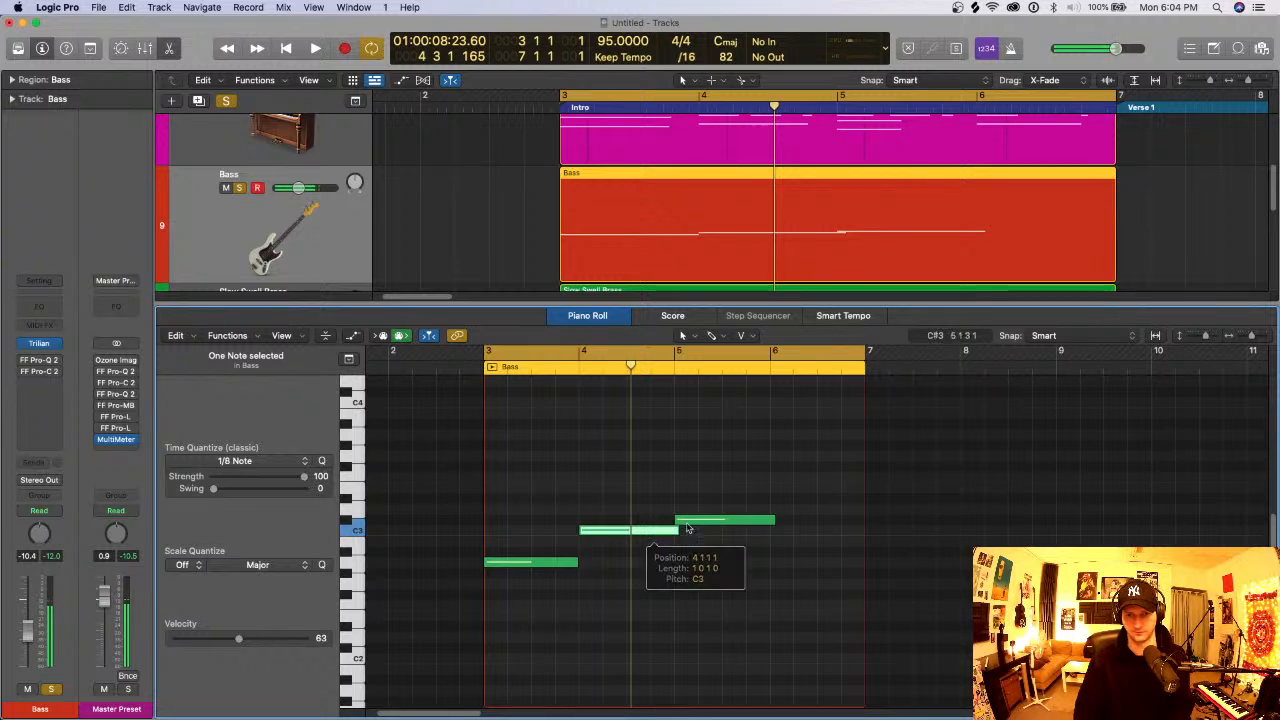
pyautogui.moveTo(701, 527)
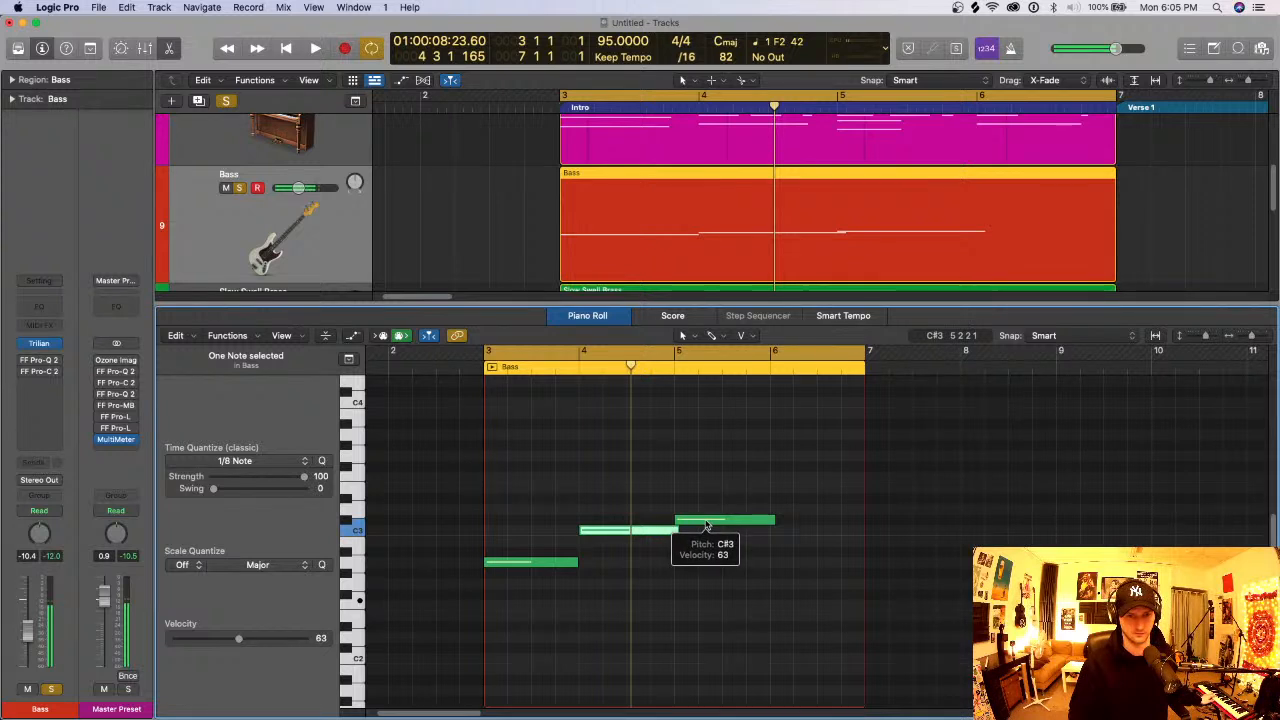
pyautogui.moveTo(701, 527); pyautogui.dragTo(718, 592)
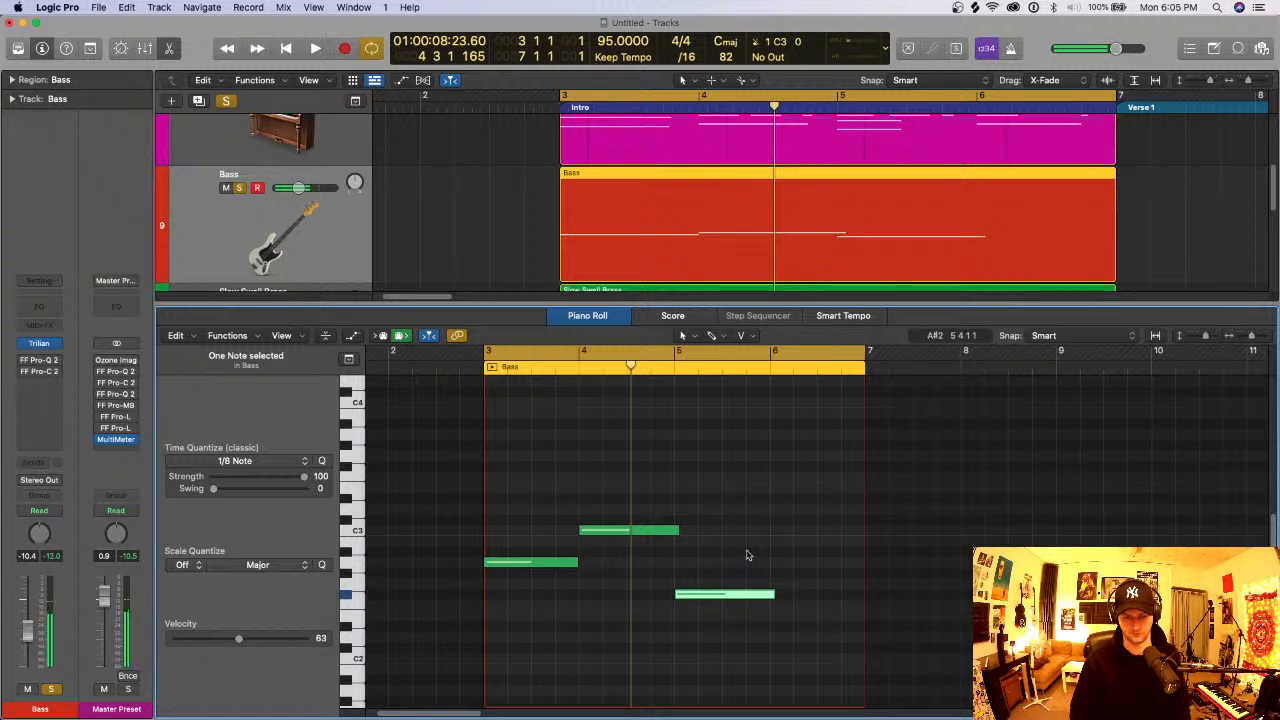
pyautogui.moveTo(762, 542); pyautogui.dragTo(863, 536)
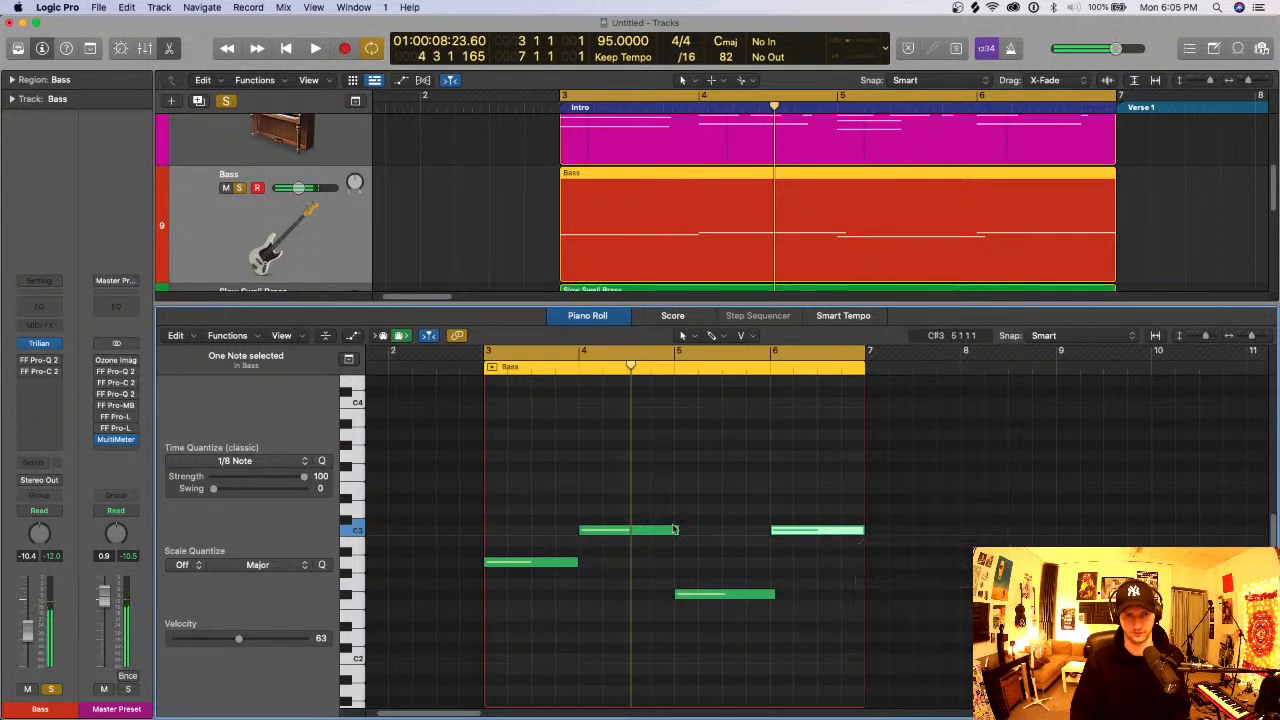
# - Play the Intro, close the Piano Roll, and lower the Slow Swell Brass volume and the Bass volume to -20.5 dB
pyautogui.press('space')
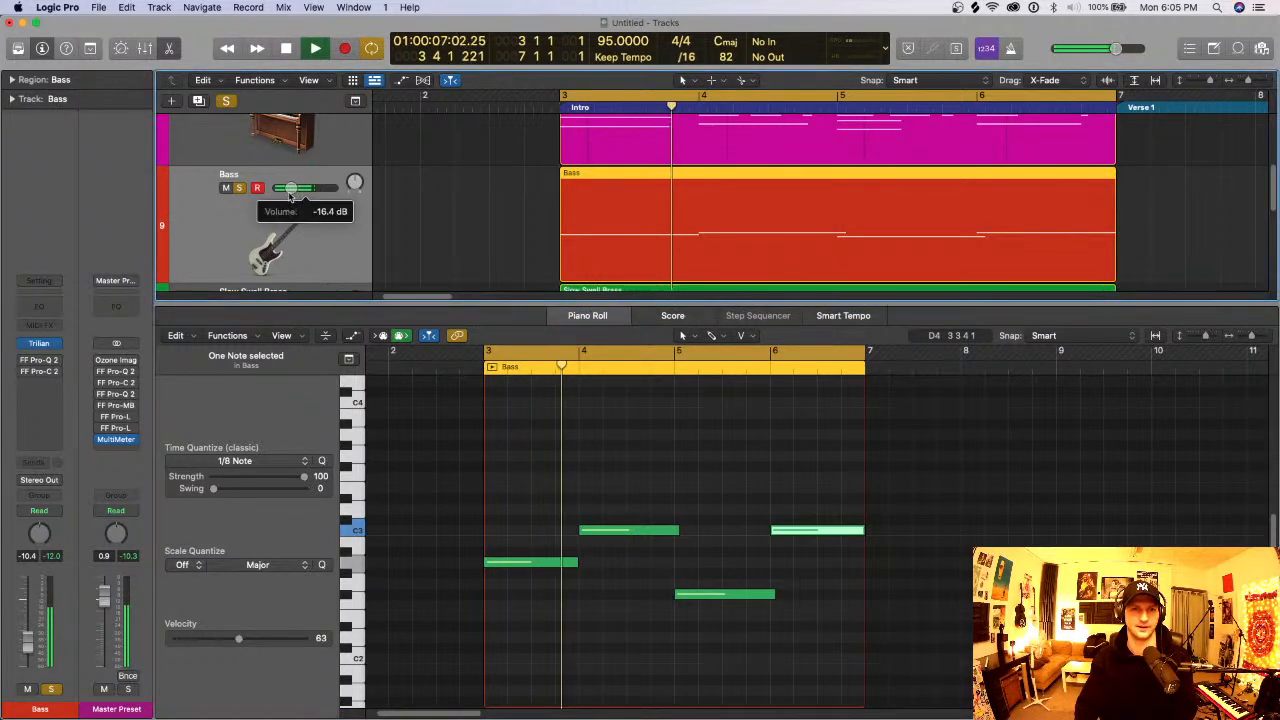
pyautogui.press('e')
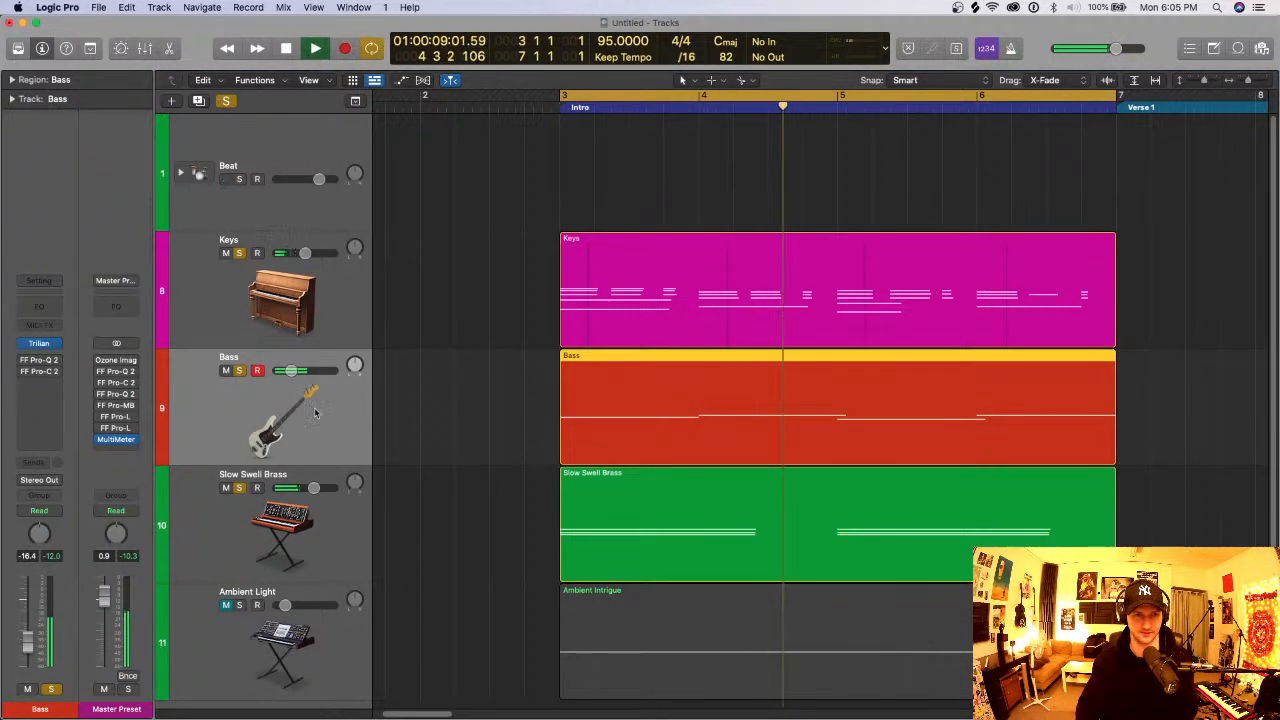
pyautogui.moveTo(313, 487); pyautogui.dragTo(292, 487)
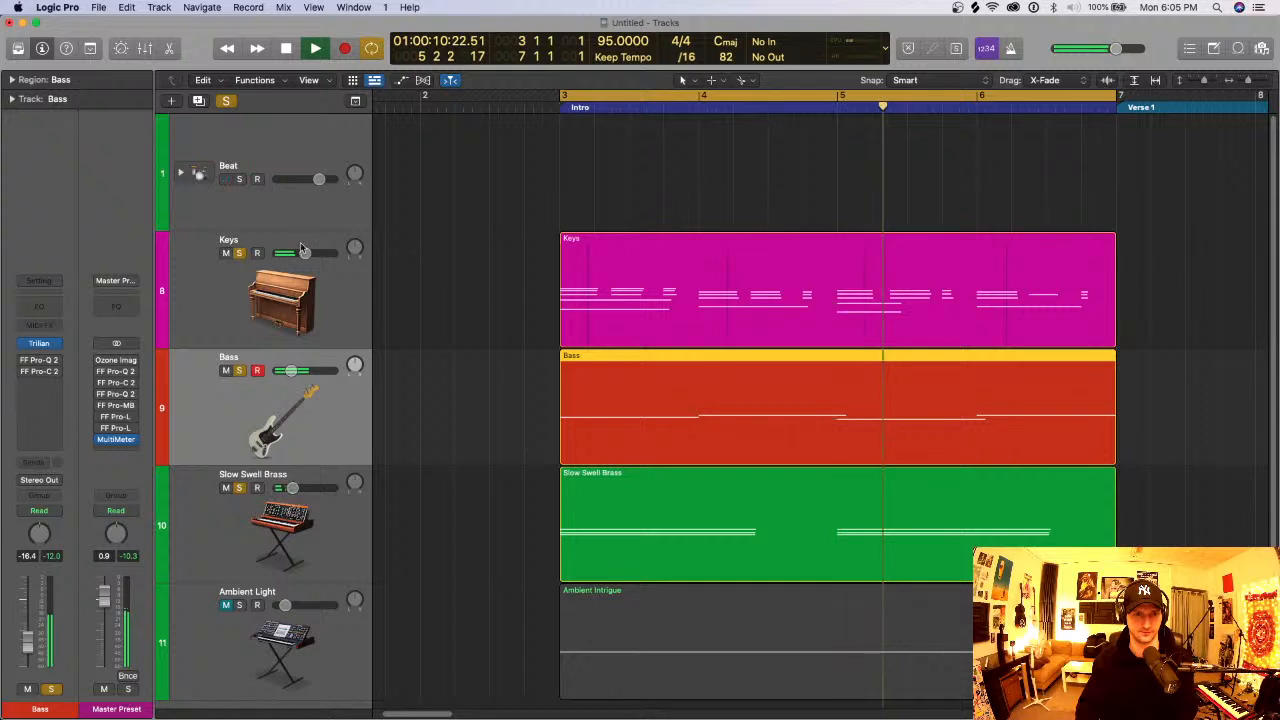
pyautogui.click(285, 322)
pyautogui.moveTo(291, 370); pyautogui.dragTo(288, 370)
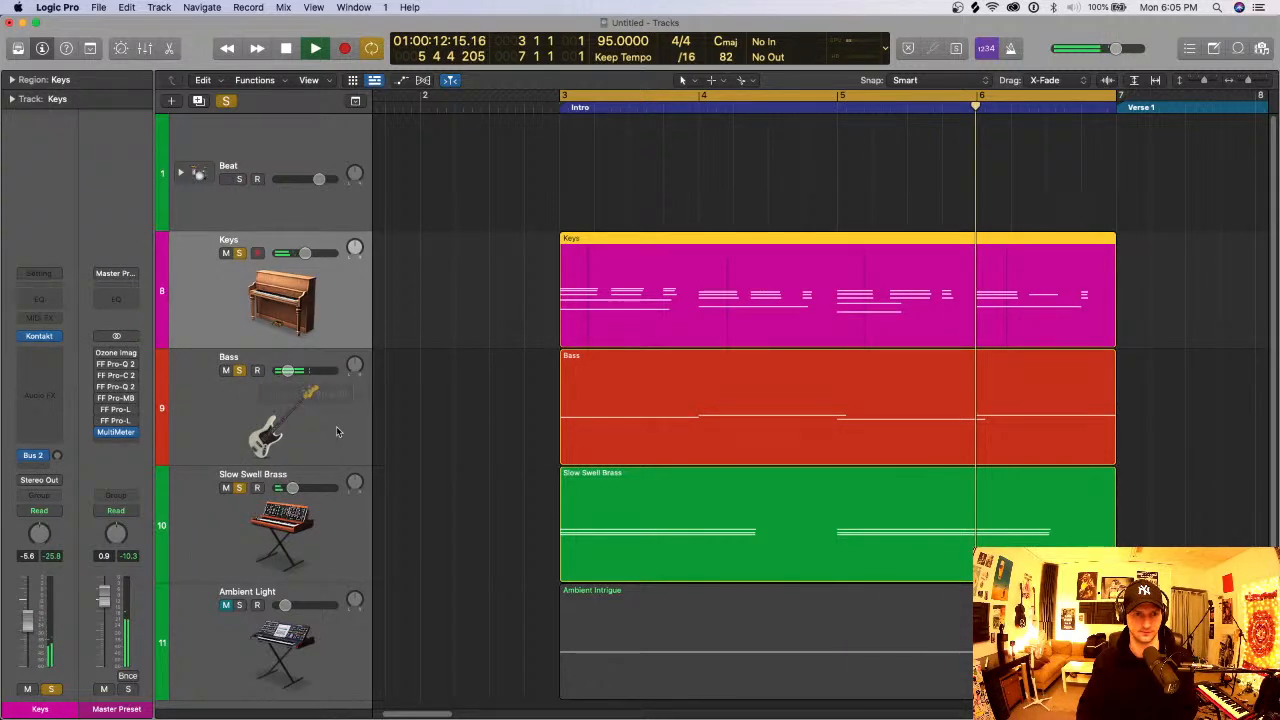
# - Rebalance the Intro during playback by lowering Bass to -23.5 dB and Slow Swell Brass to about -17 dB, and raising Keys
pyautogui.click(337, 432)
pyautogui.scroll(-2, 449, 391)
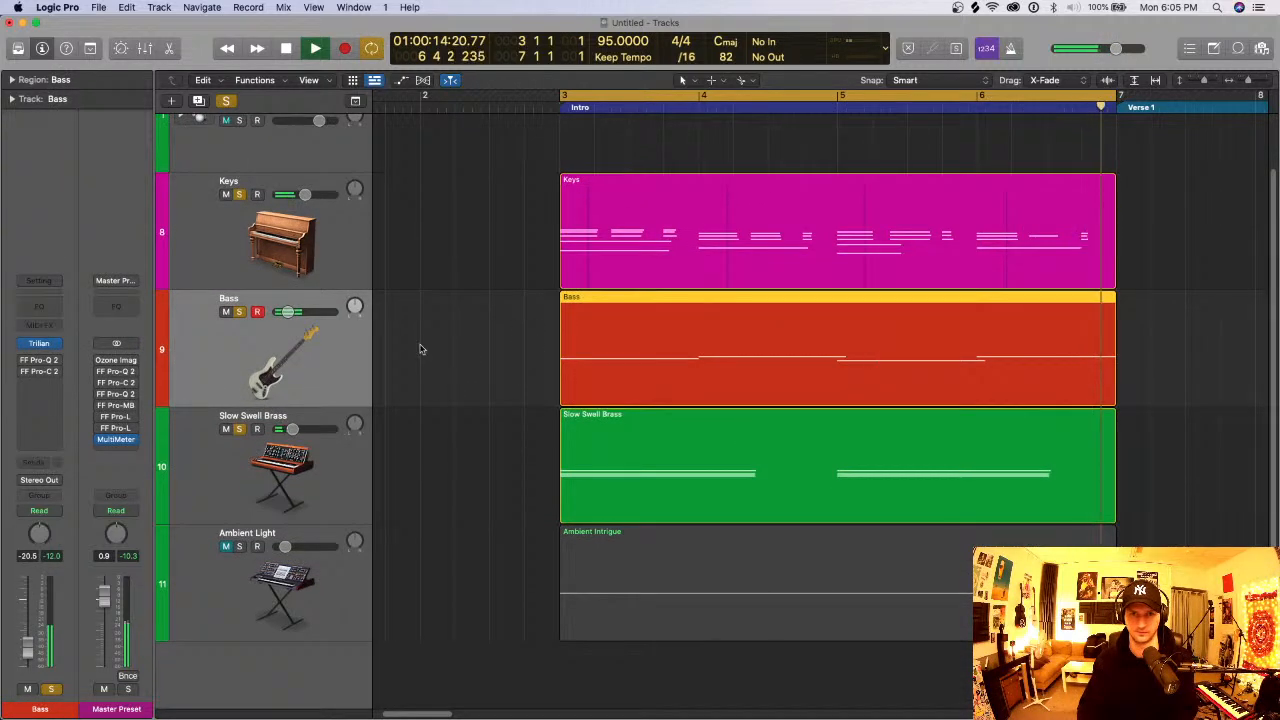
pyautogui.moveTo(288, 312); pyautogui.dragTo(286, 312)
pyautogui.moveTo(292, 429); pyautogui.dragTo(290, 429)
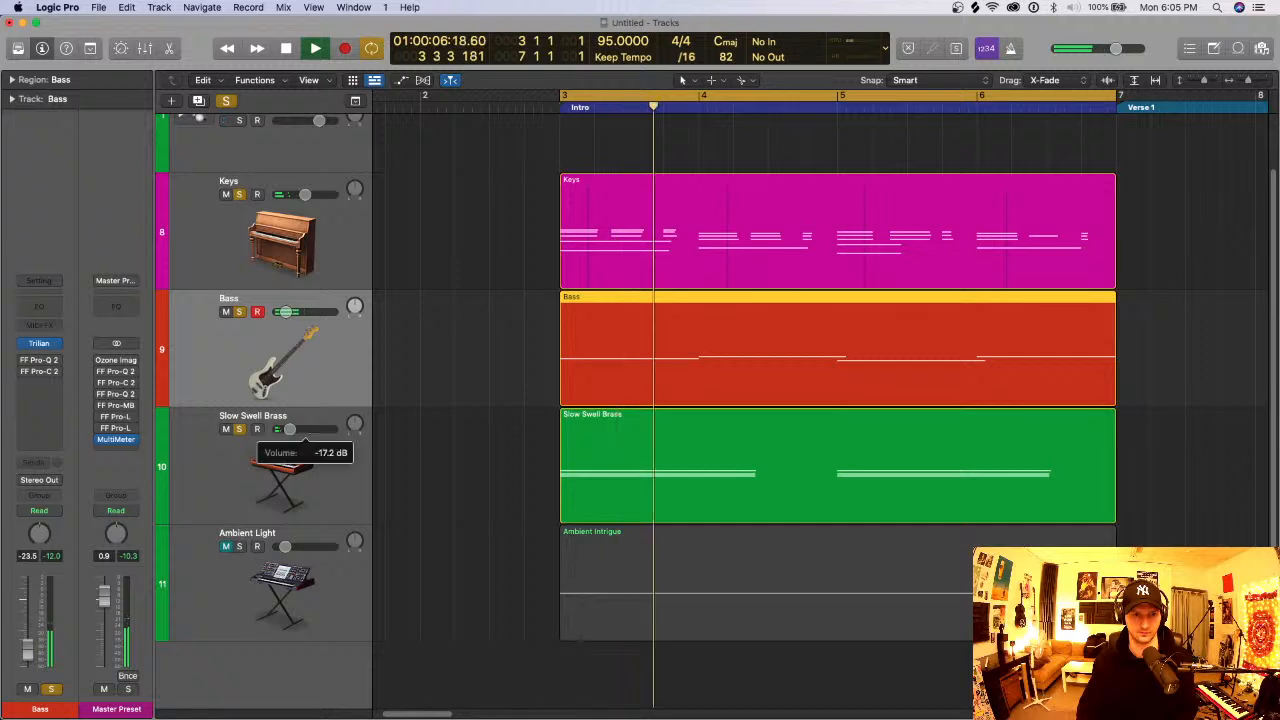
pyautogui.moveTo(304, 194); pyautogui.dragTo(318, 194)
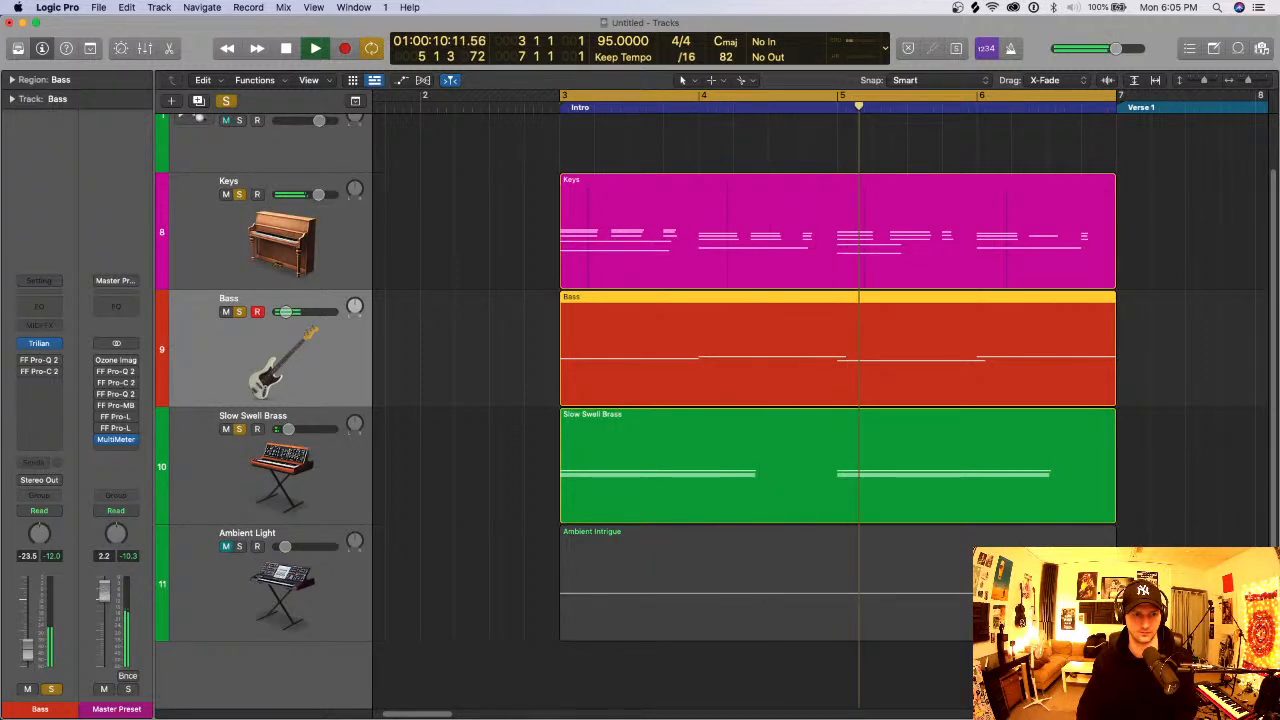
# - Restart the Intro playback and raise the Bass volume to -17.8 dB
pyautogui.press('Return')
pyautogui.moveTo(286, 312); pyautogui.dragTo(289, 312)
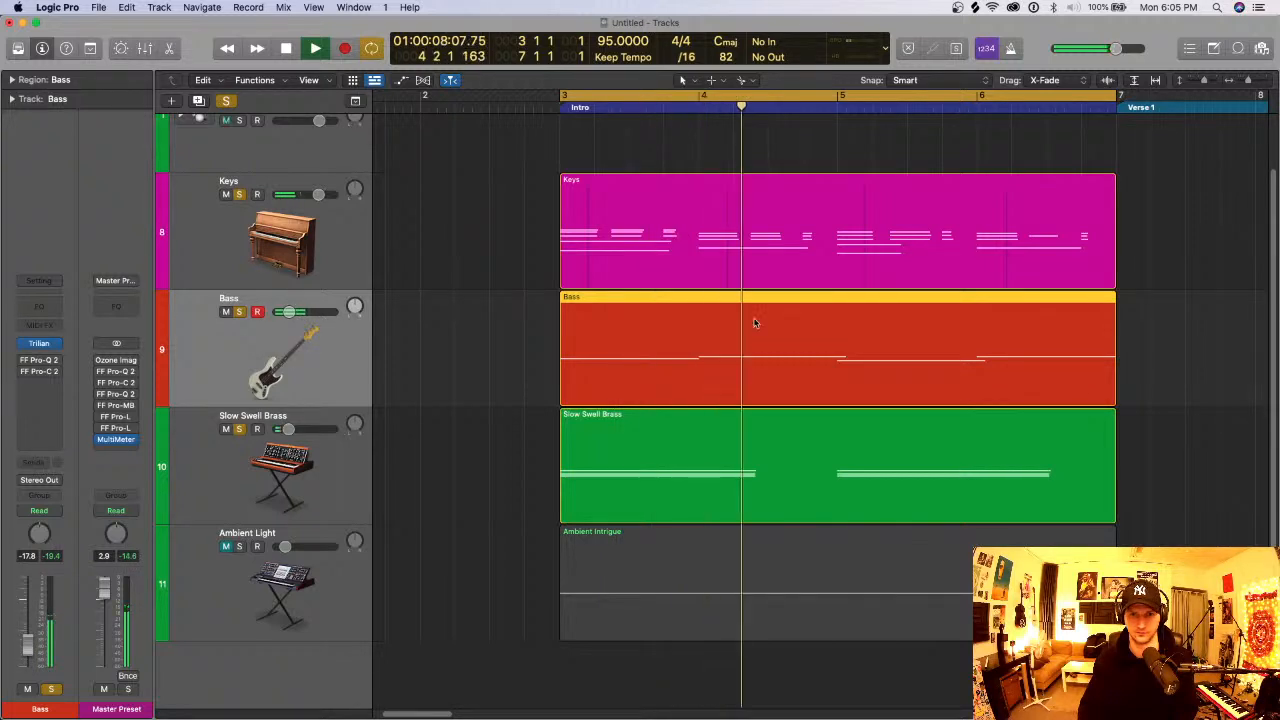
# - Compare the Keys chord notes at bar 5 with the Bass line in the Piano Roll, stop playback and close the editor
pyautogui.doubleClick(892, 285)
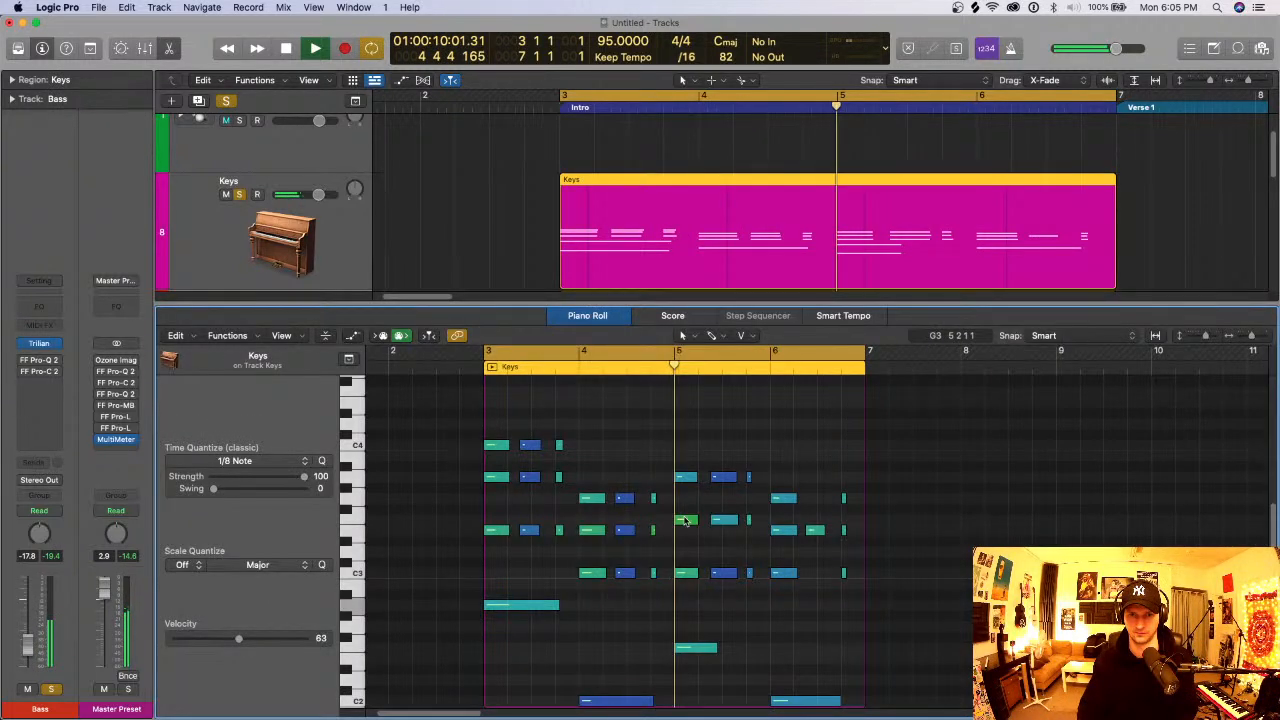
pyautogui.scroll(3, 688, 540)
pyautogui.click(691, 577)
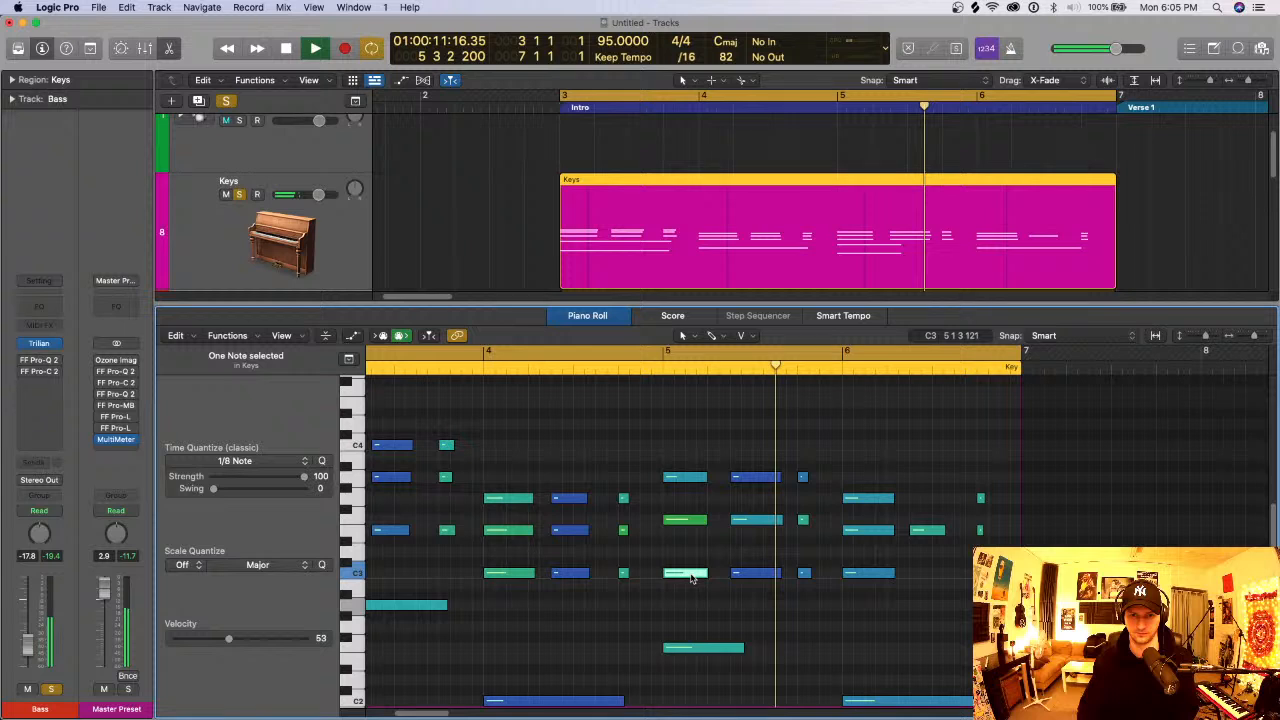
pyautogui.scroll(-3, 895, 275)
pyautogui.click(865, 264)
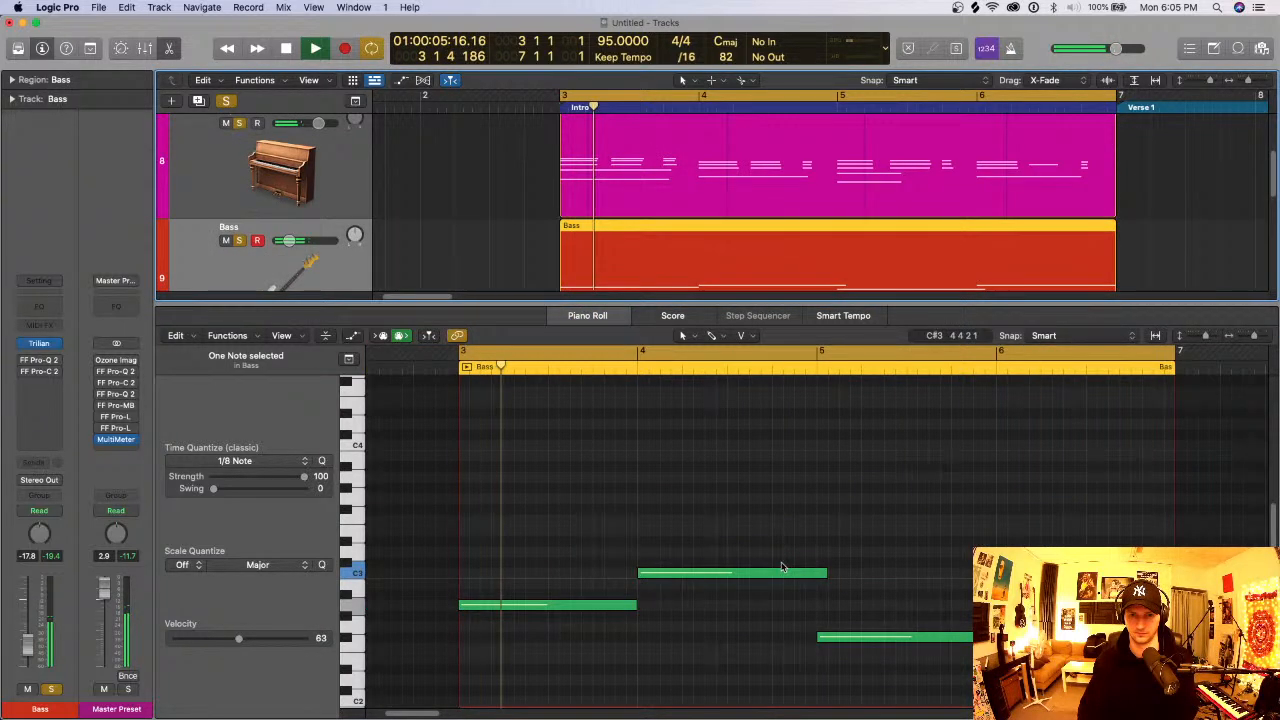
pyautogui.scroll(-2, 783, 568)
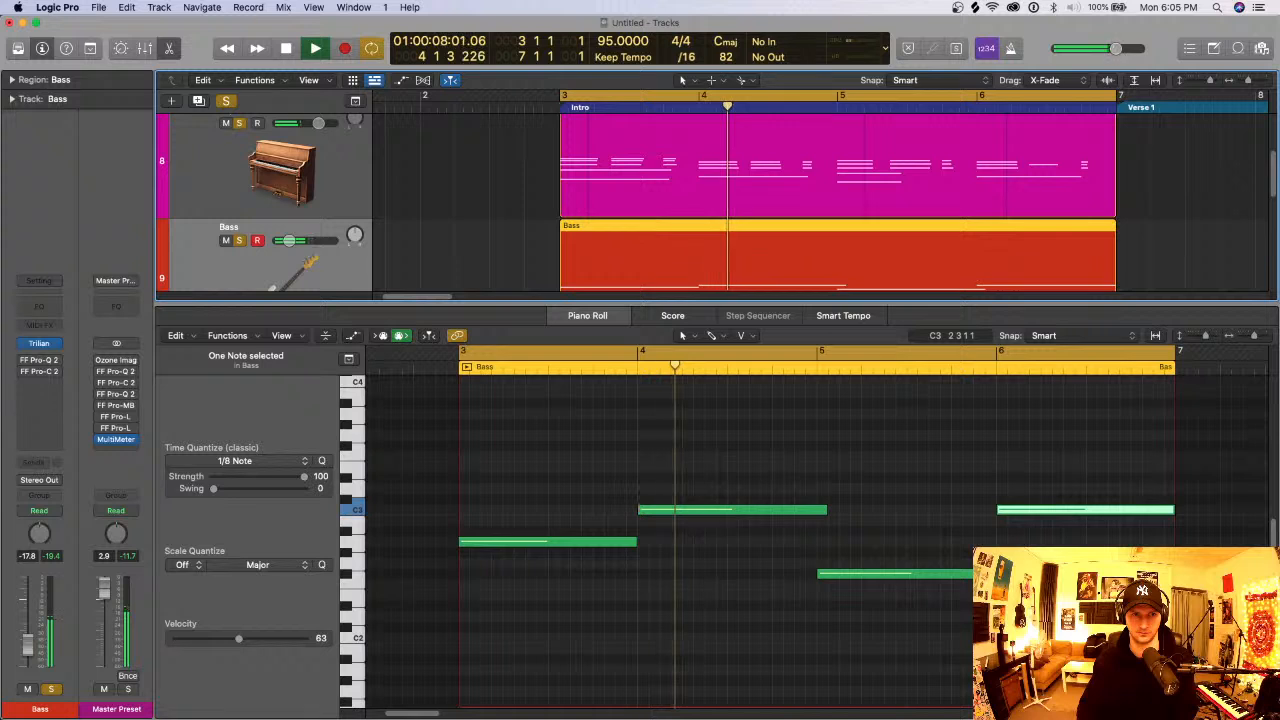
pyautogui.press('space')
pyautogui.press('e')
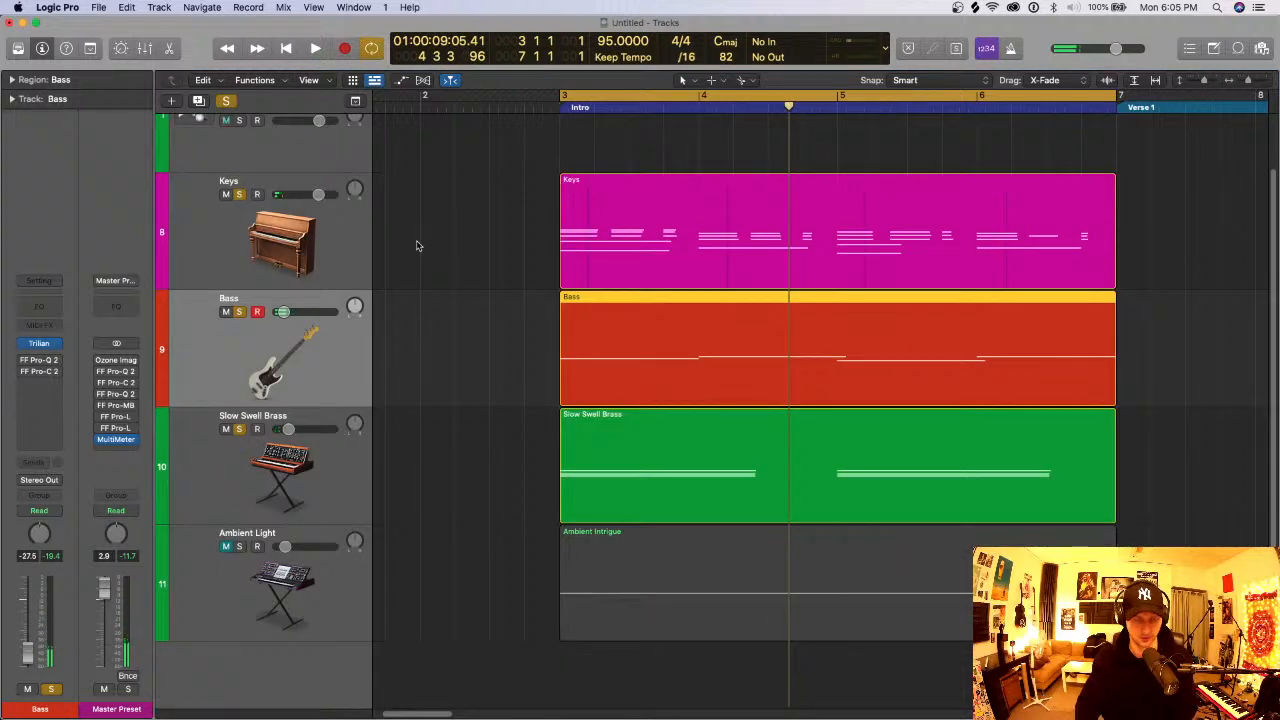
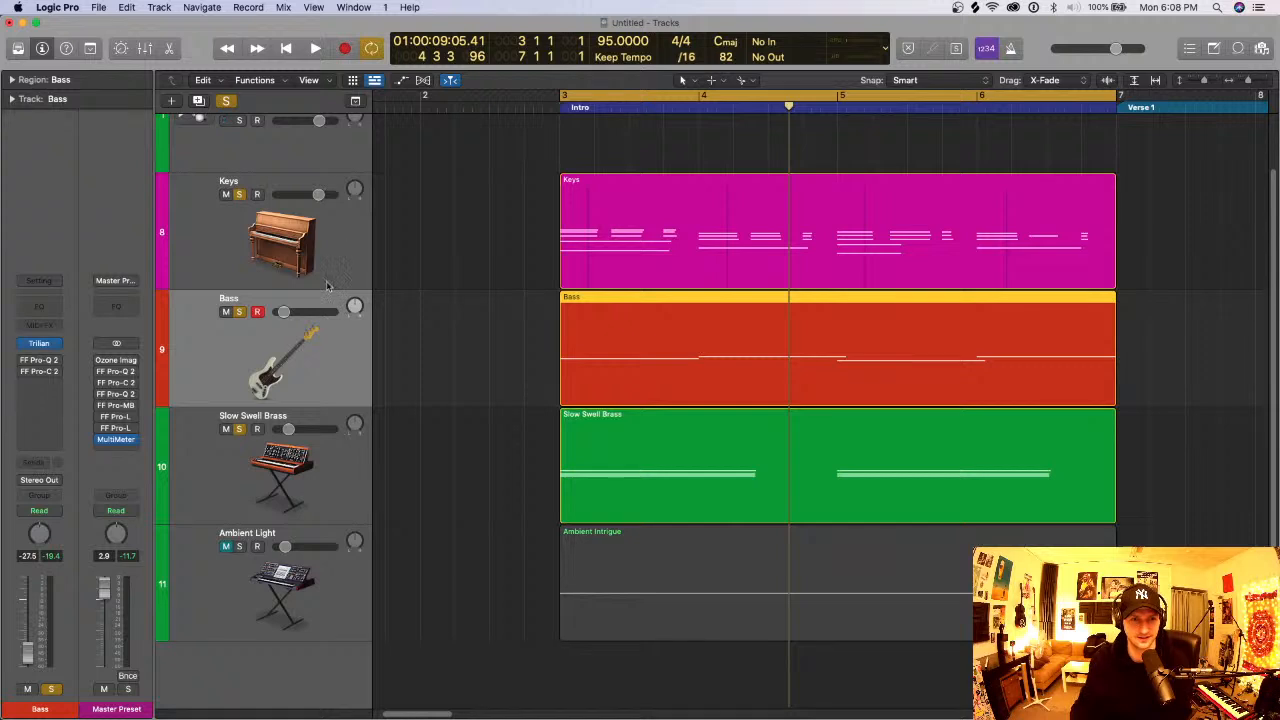
# - Clear the track solos and set the cycle range to bars 2 to 8 around the Intro
pyautogui.click(227, 102)
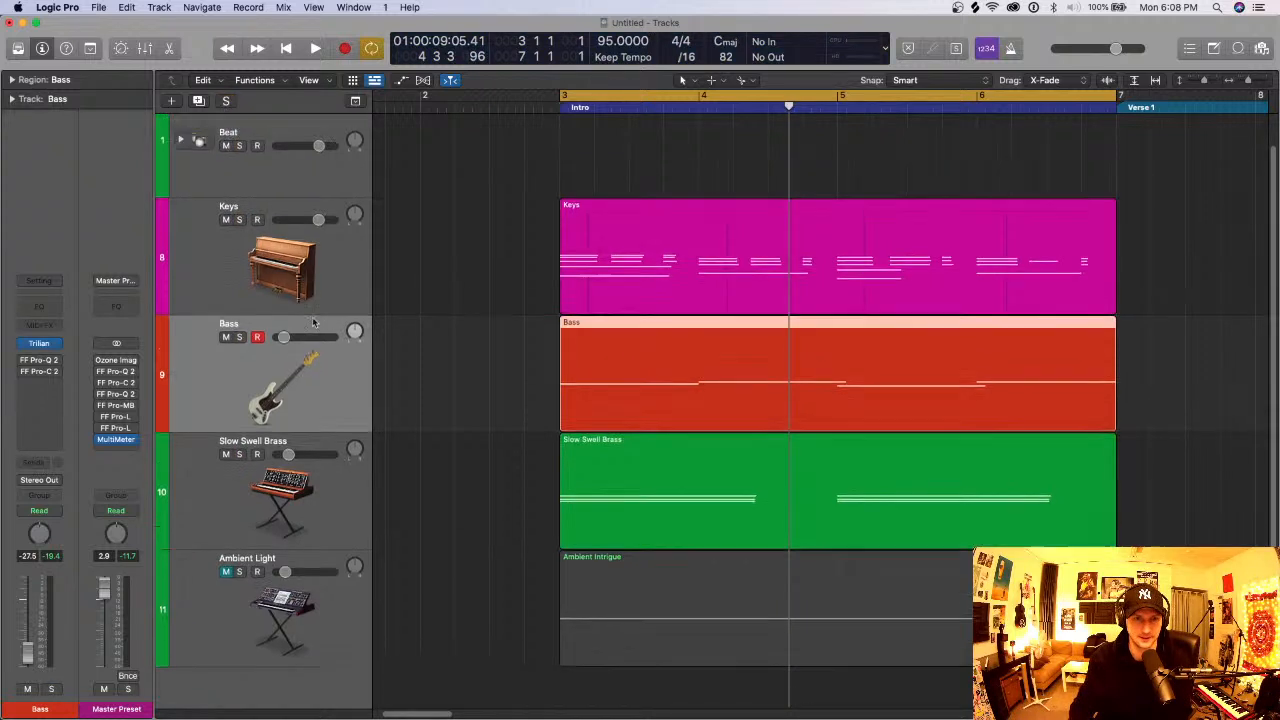
pyautogui.press('super+Up')
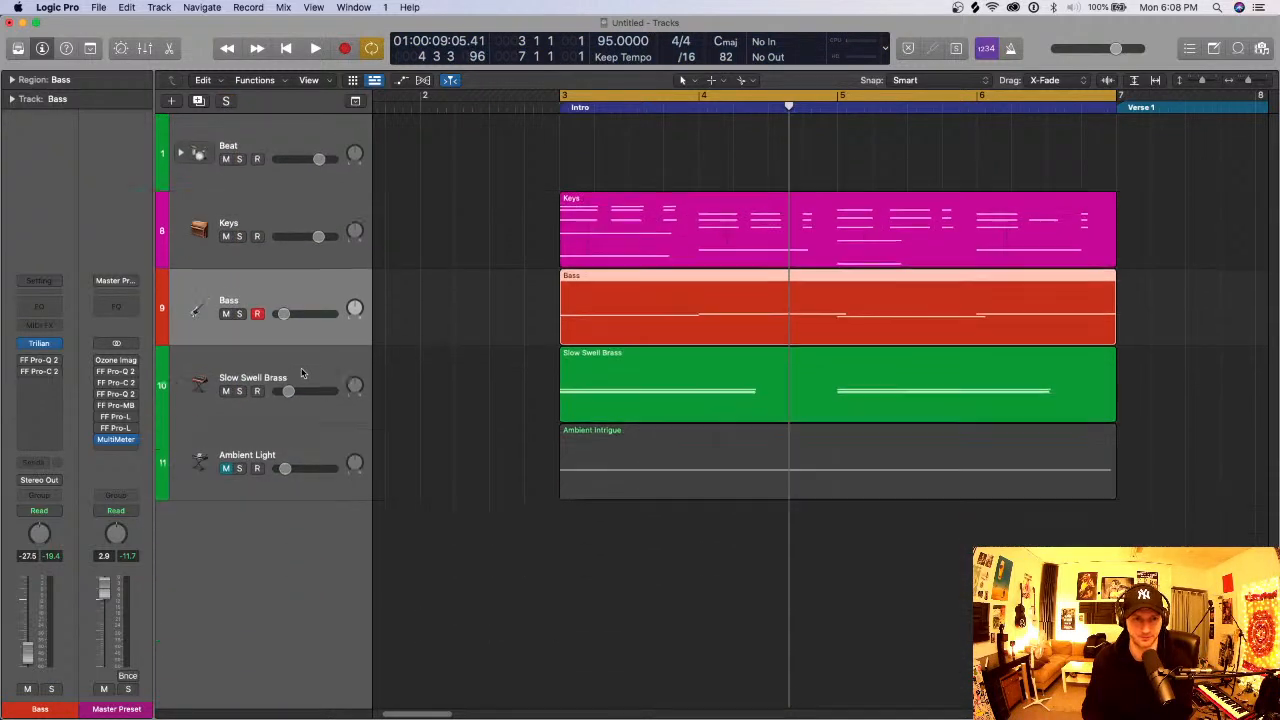
pyautogui.press('super+Left')
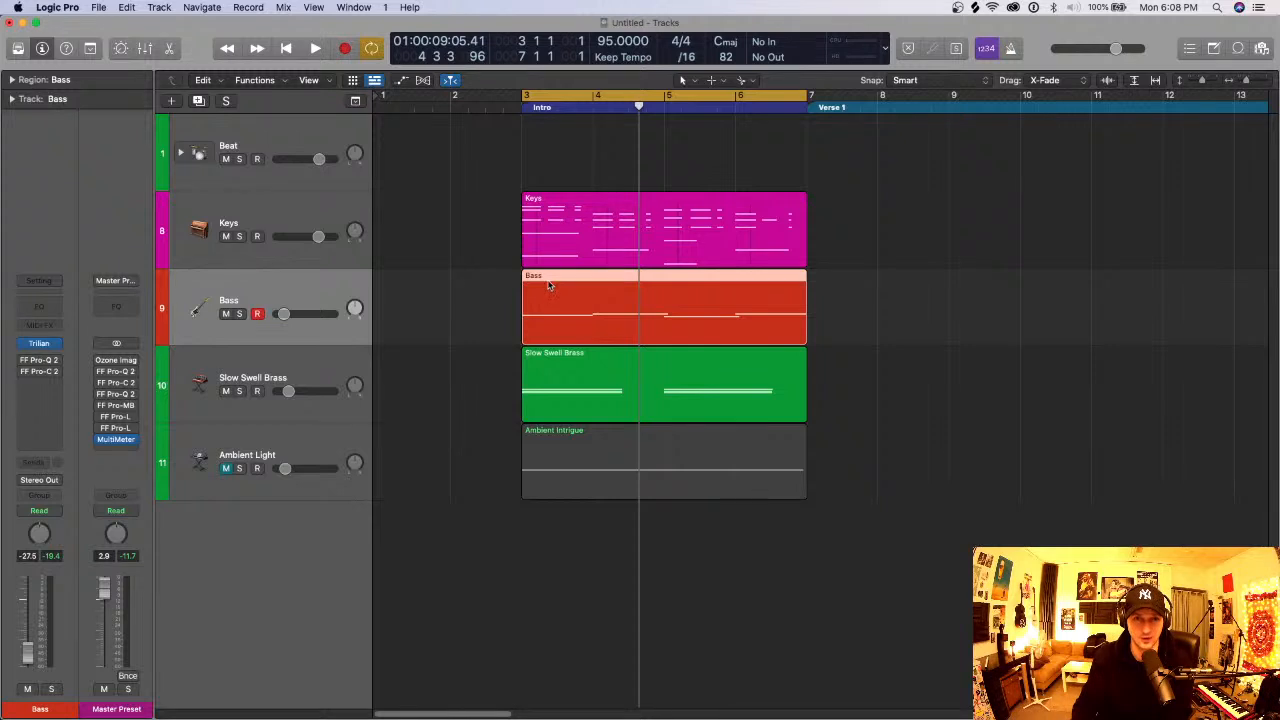
pyautogui.hscroll(-1, 549, 284)
pyautogui.hscroll(1, 549, 284)
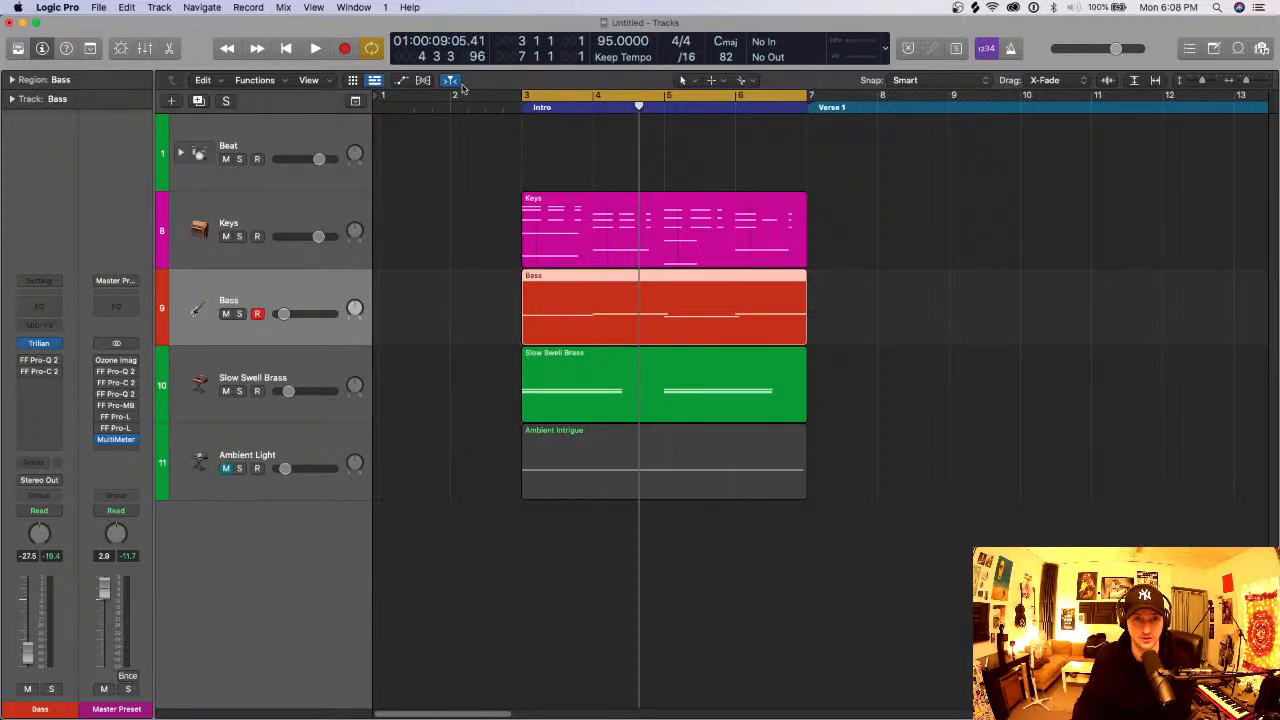
pyautogui.moveTo(462, 92); pyautogui.dragTo(881, 96)
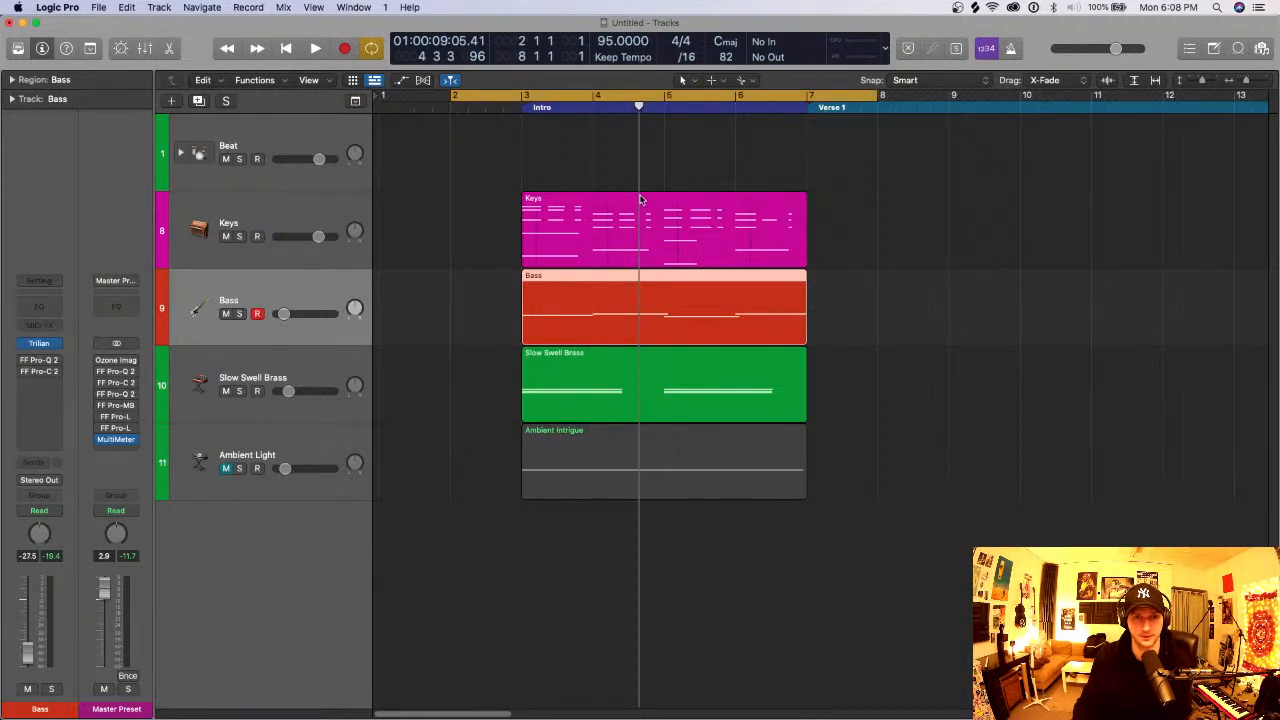
pyautogui.press('cmd+Down')
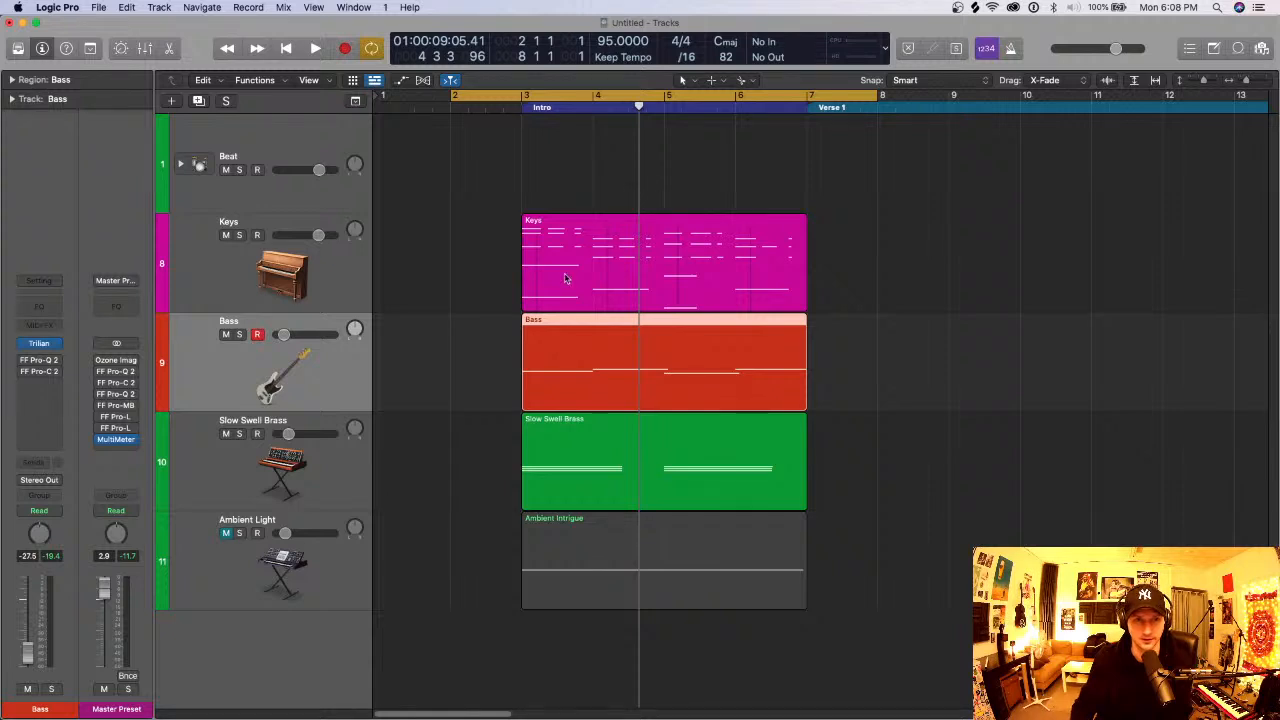
pyautogui.click(454, 268)
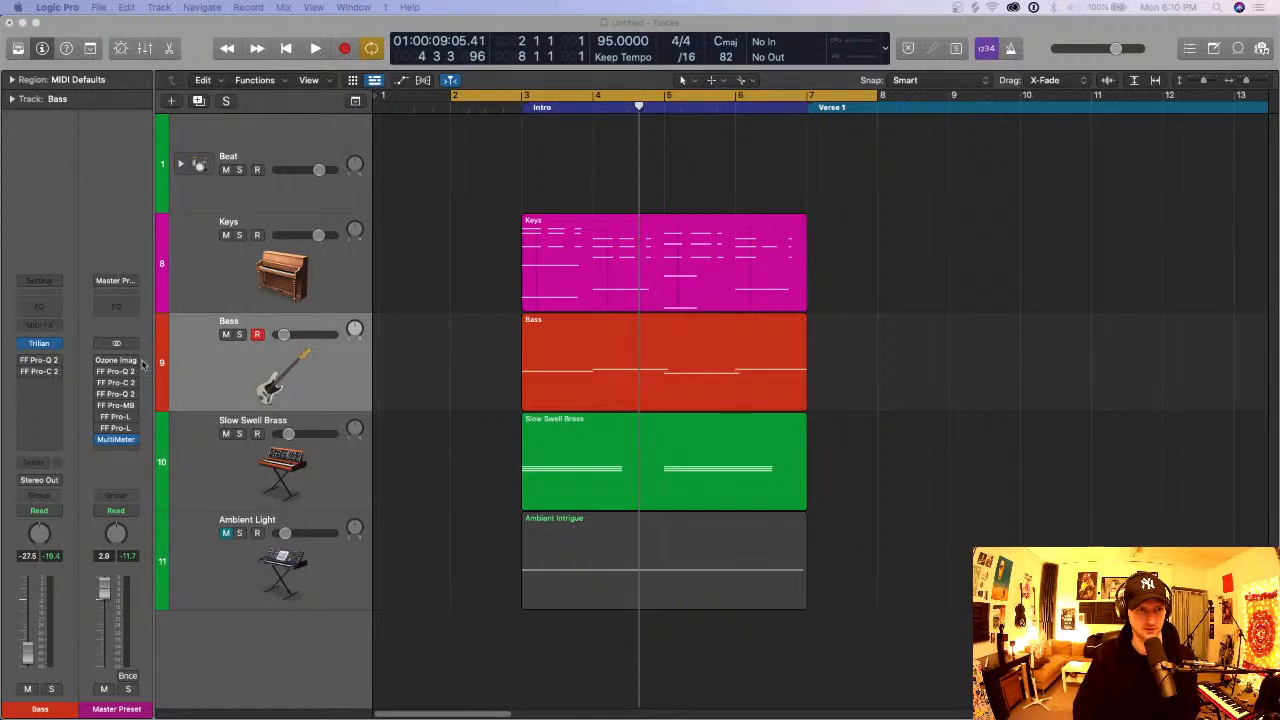
pyautogui.click(51, 385)
pyautogui.click(72, 352)
pyautogui.click(56, 383)
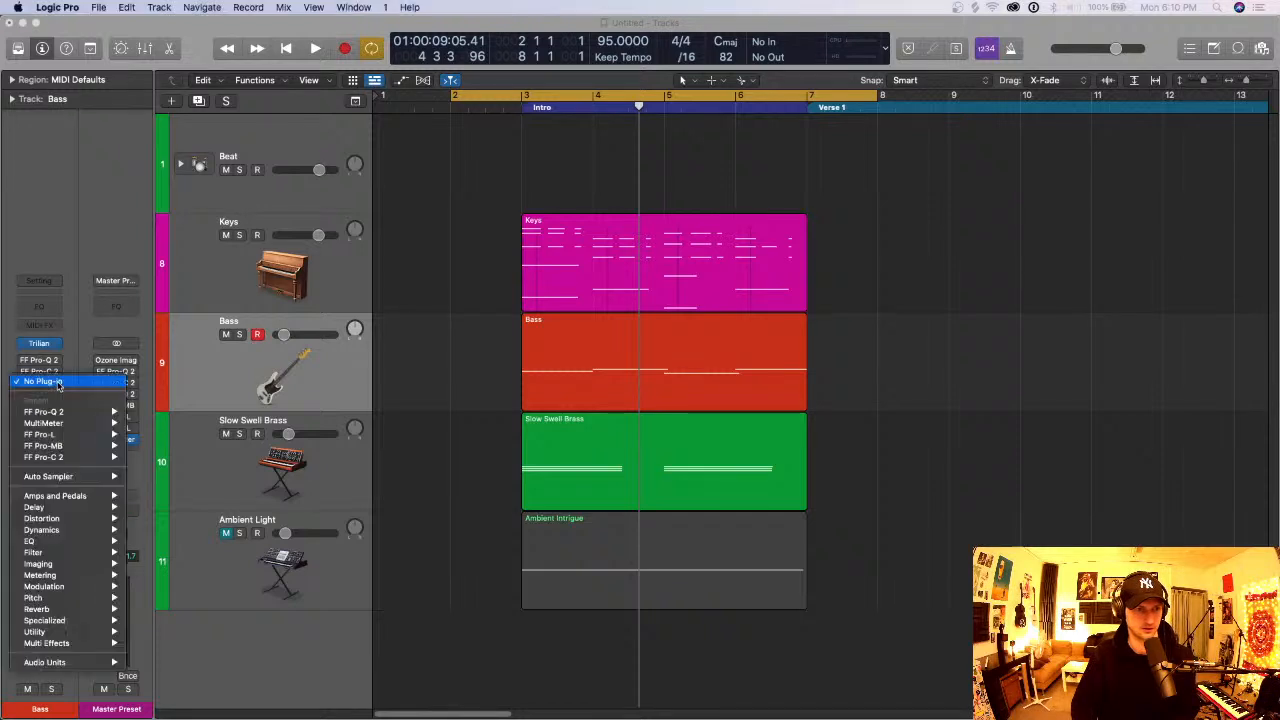
pyautogui.click(57, 382)
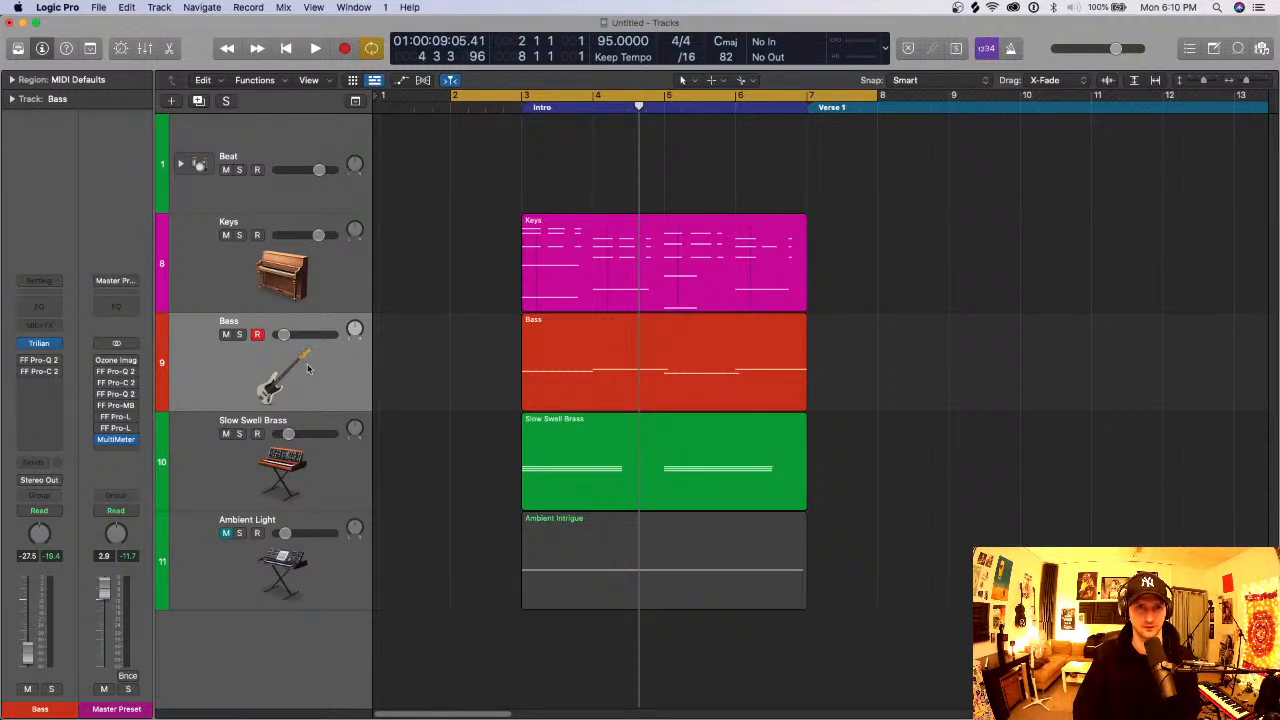
# - Insert the Soundtoys Little AlterBoy plug-in as Dual Mono on the Bass track and move its window clear of the cycle range
pyautogui.click(55, 383)
pyautogui.moveTo(60, 662)
pyautogui.moveTo(190, 663)
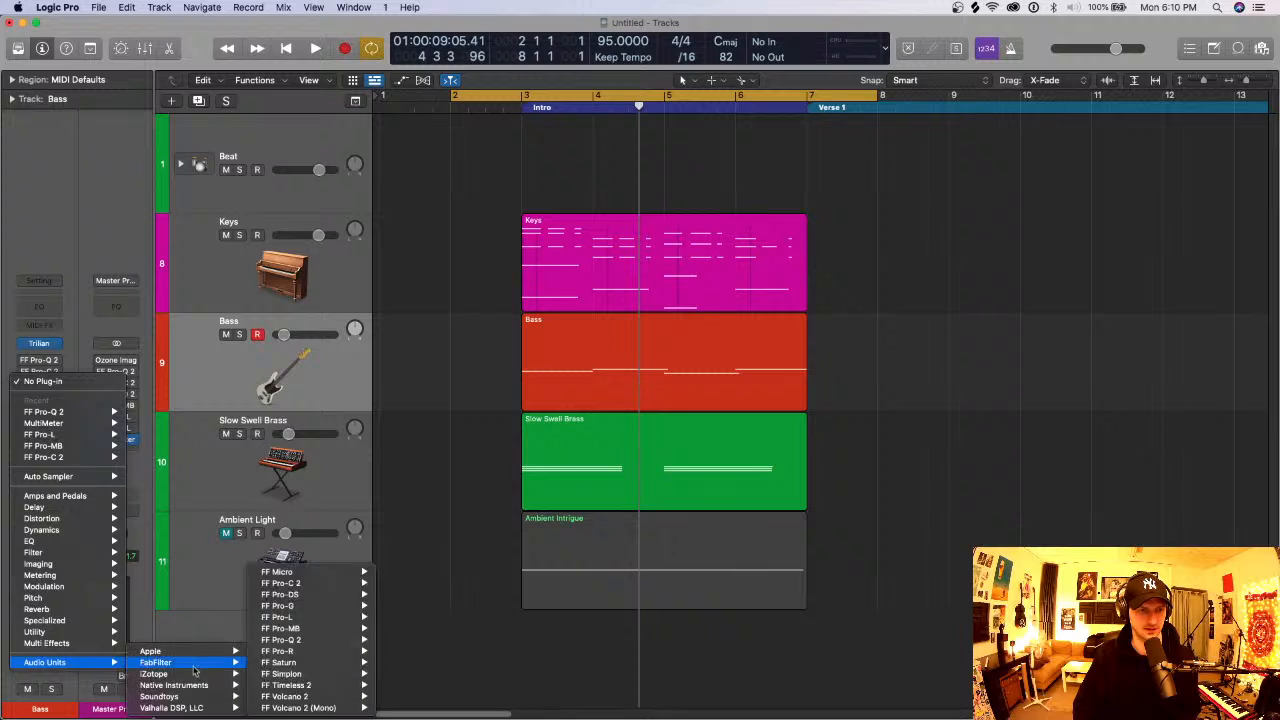
pyautogui.moveTo(195, 697)
pyautogui.moveTo(330, 583)
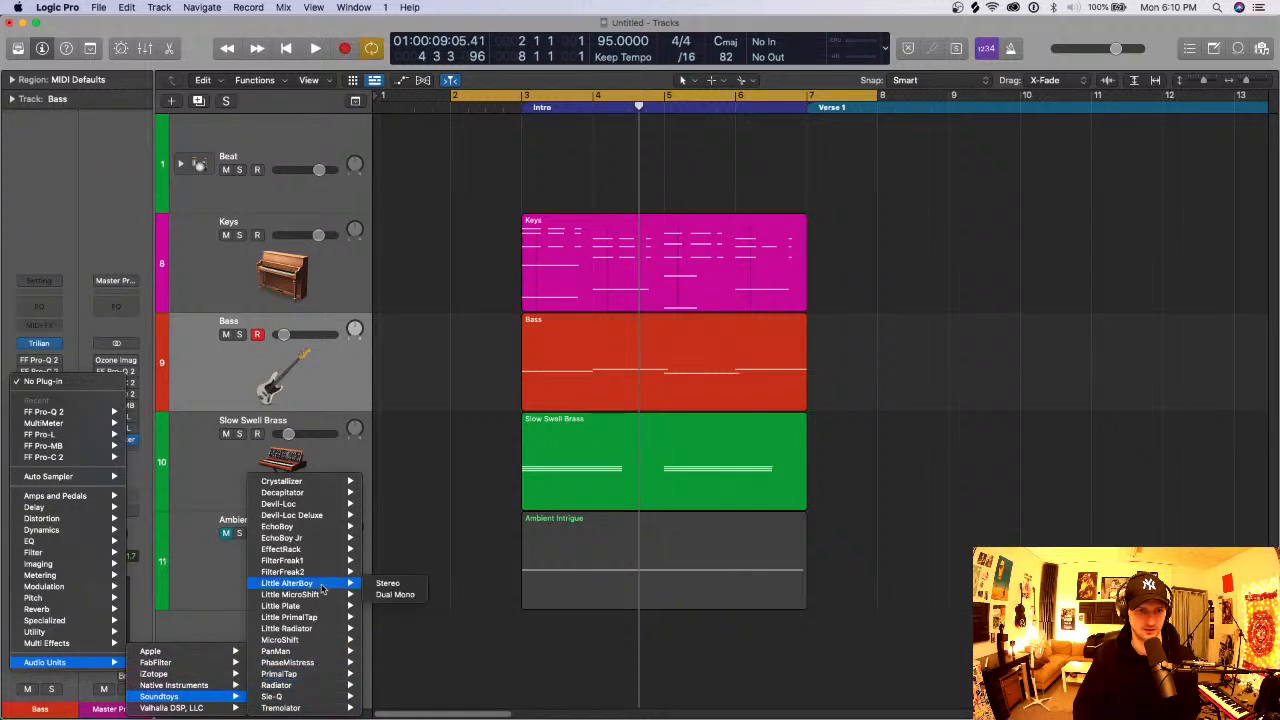
pyautogui.click(391, 594)
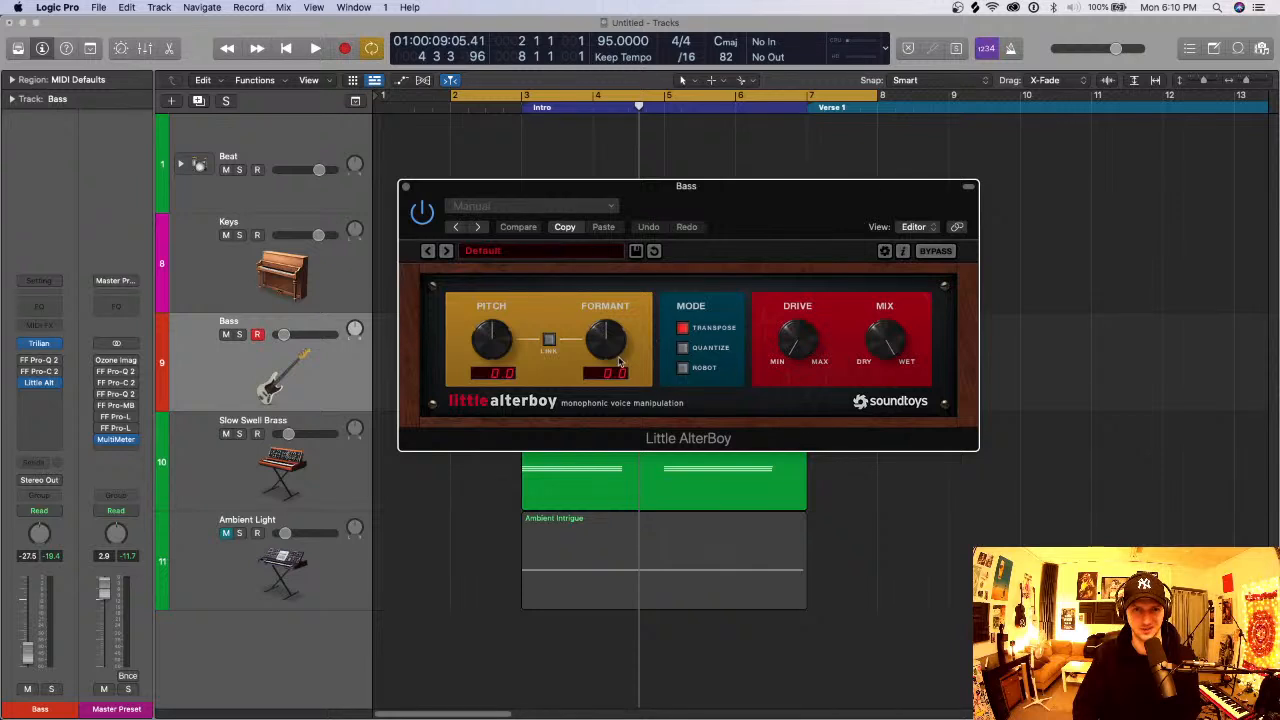
pyautogui.moveTo(483, 198); pyautogui.dragTo(675, 234)
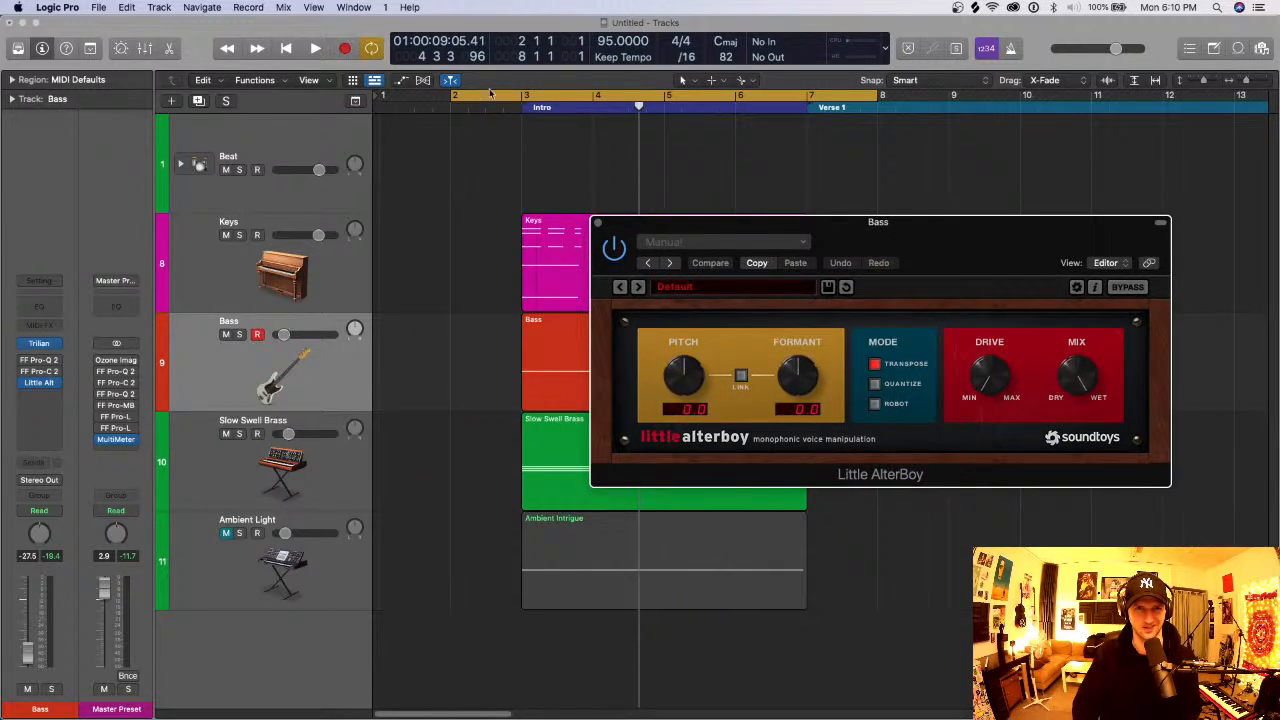
# - Turn off cycle mode and remove Little AlterBoy from the Bass track
pyautogui.click(519, 93)
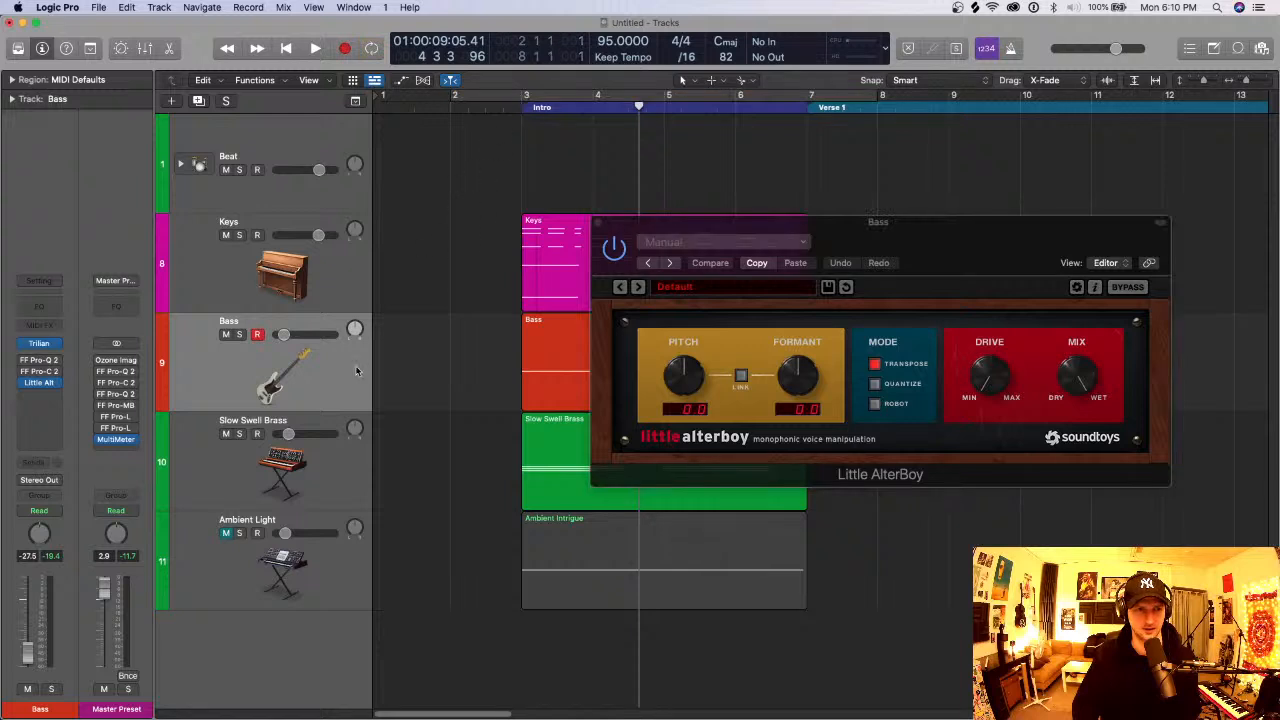
pyautogui.click(341, 378)
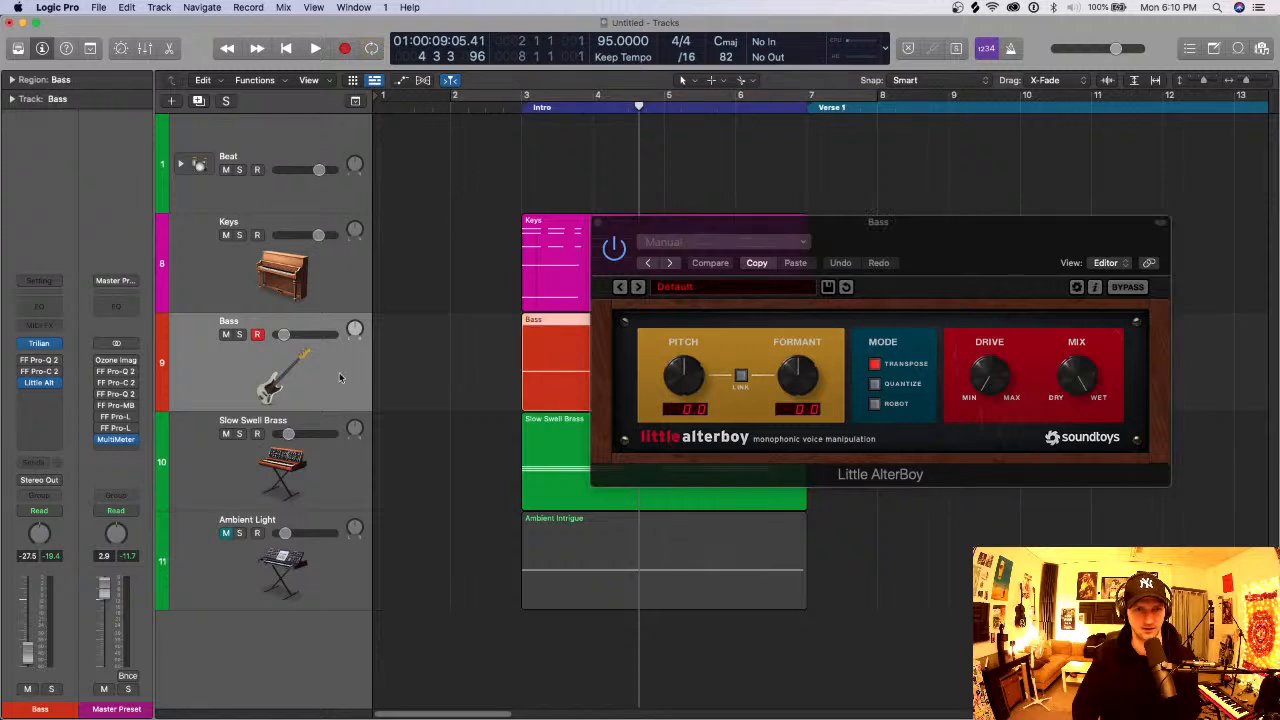
pyautogui.click(58, 383)
pyautogui.click(70, 404)
# - Select the Keys track, open the Loop Browser and filter the loops to Vocals
pyautogui.click(350, 298)
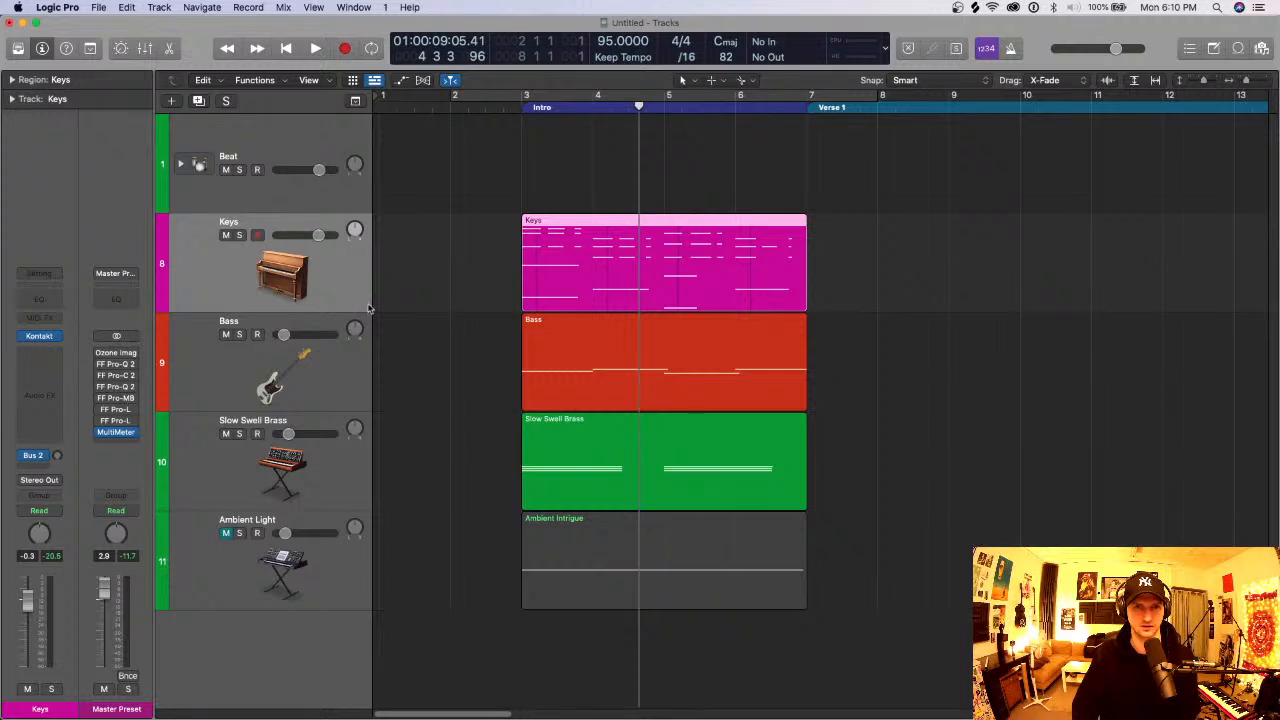
pyautogui.click(1238, 50)
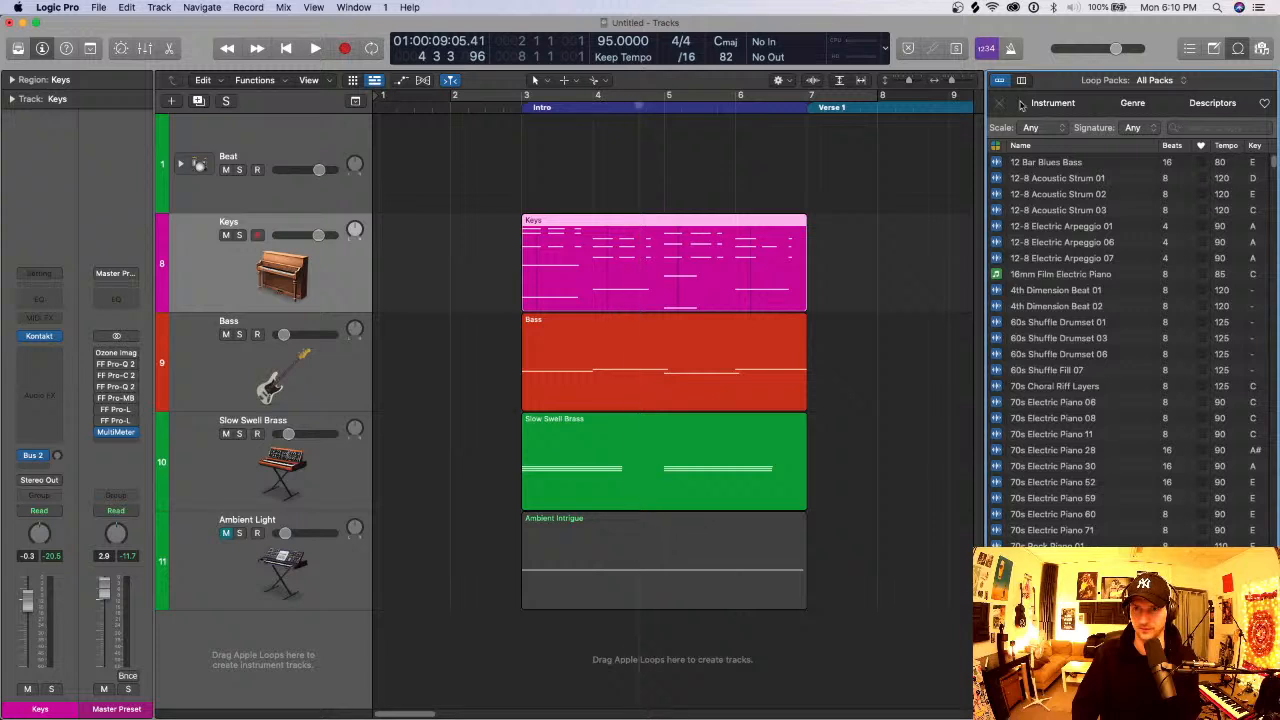
pyautogui.click(1116, 108)
pyautogui.click(1062, 106)
pyautogui.click(1118, 107)
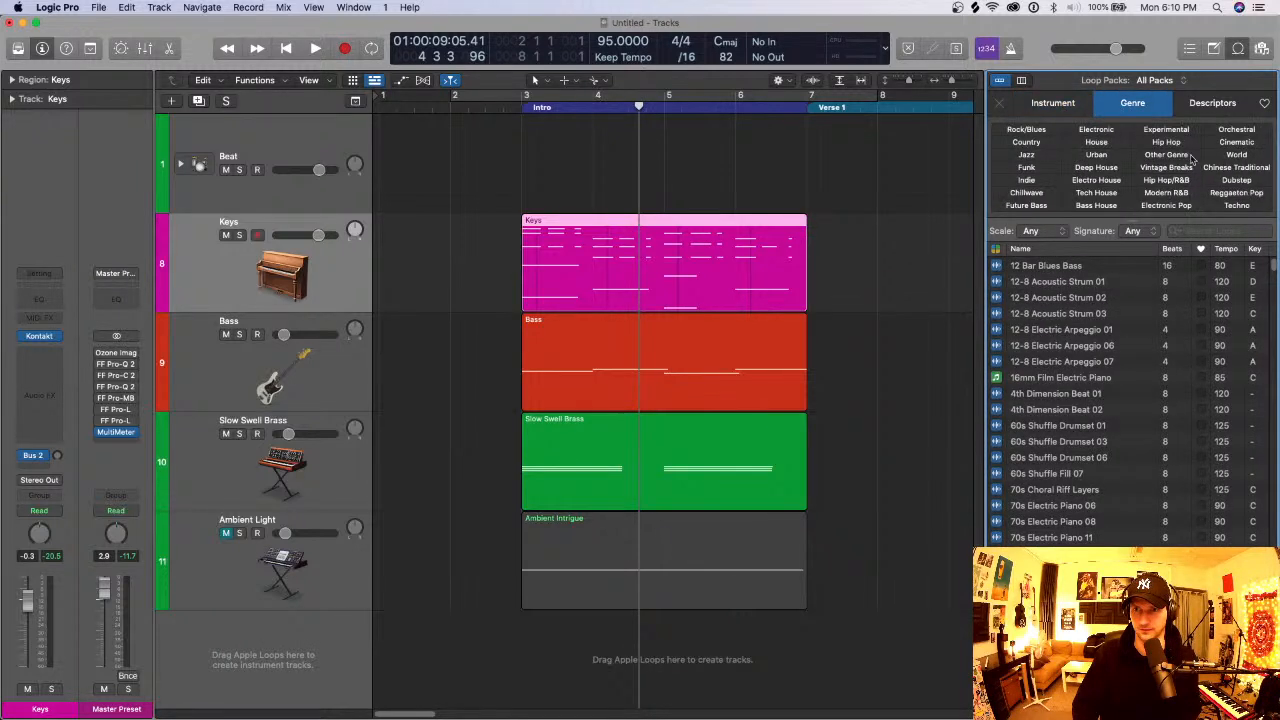
pyautogui.click(1216, 107)
pyautogui.click(1133, 107)
pyautogui.click(1054, 110)
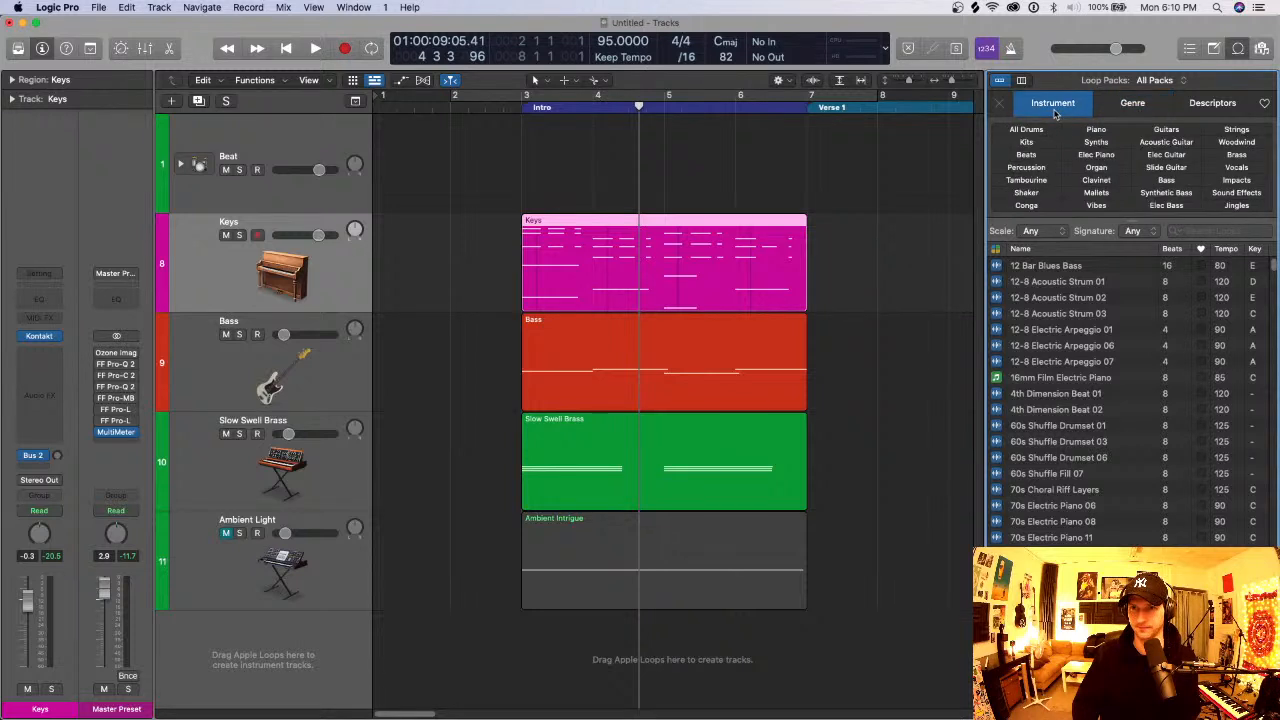
pyautogui.click(1236, 167)
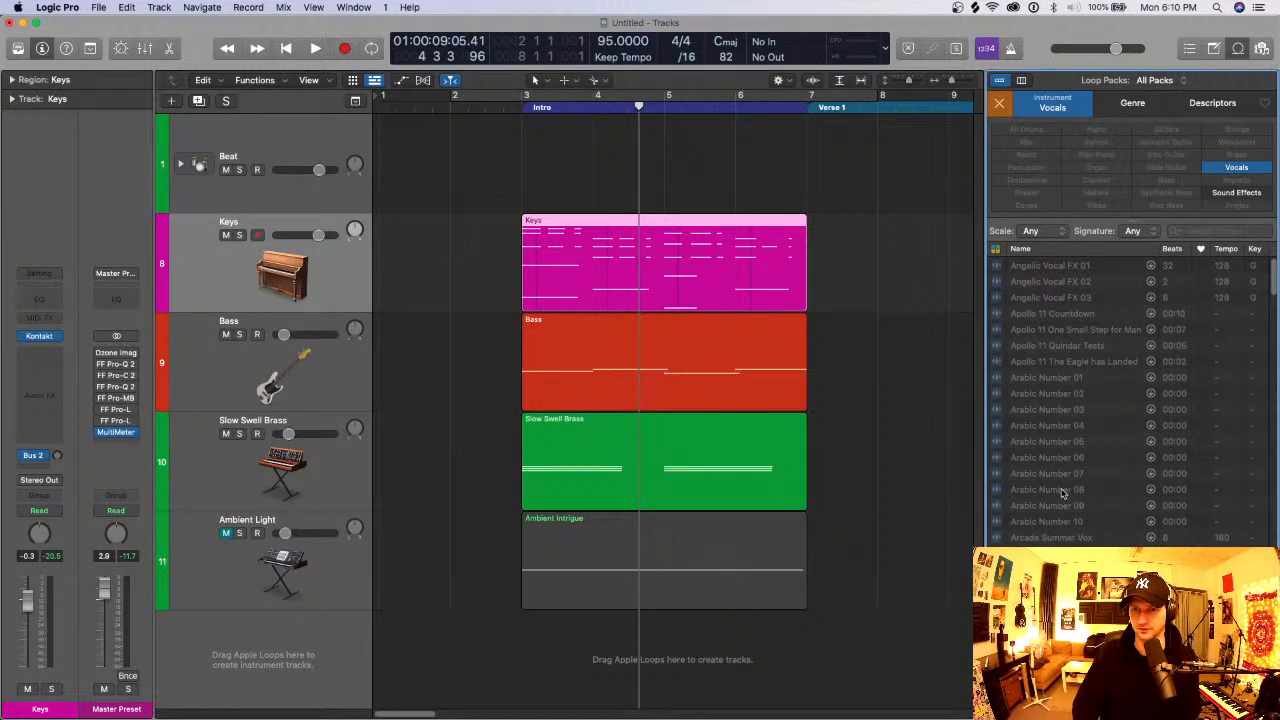
# - Preview the Bailey Background 03 loop, add it on a new track at bar 3 and set its volume to -12.6 dB
pyautogui.scroll(-5, 1062, 492)
pyautogui.click(1060, 452)
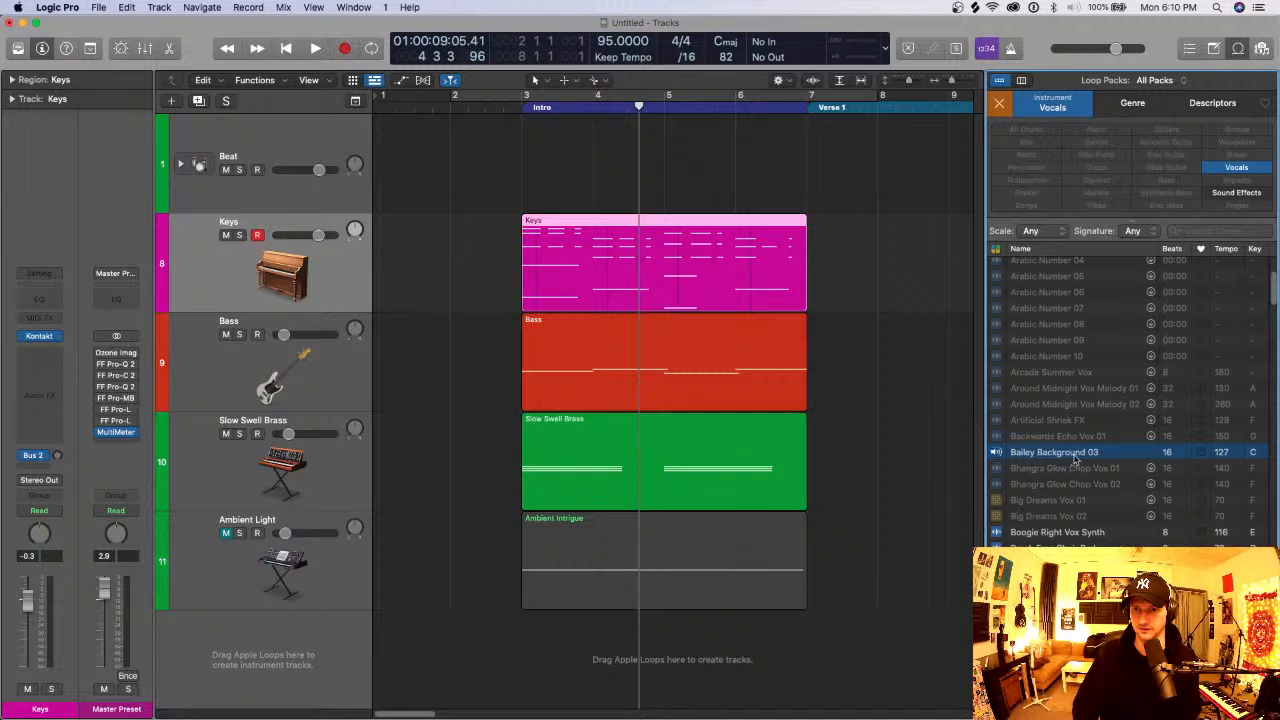
pyautogui.scroll(-2, 1064, 464)
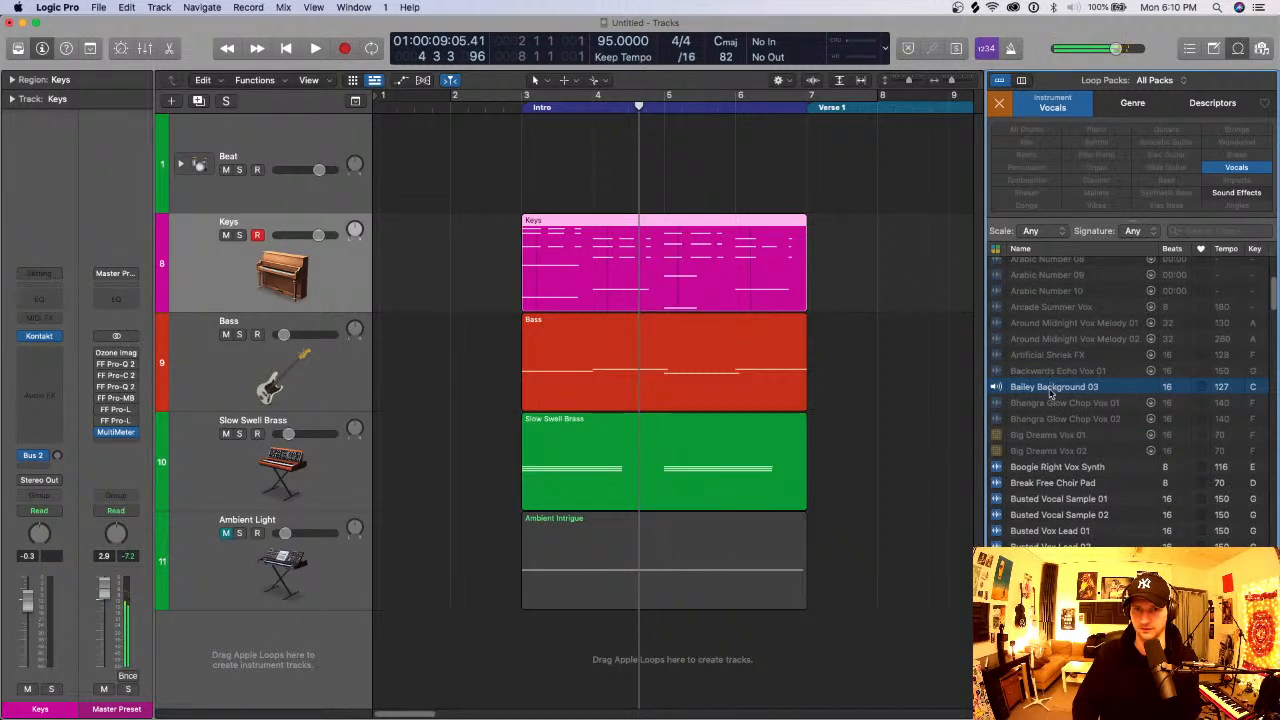
pyautogui.moveTo(1050, 393); pyautogui.dragTo(525, 702)
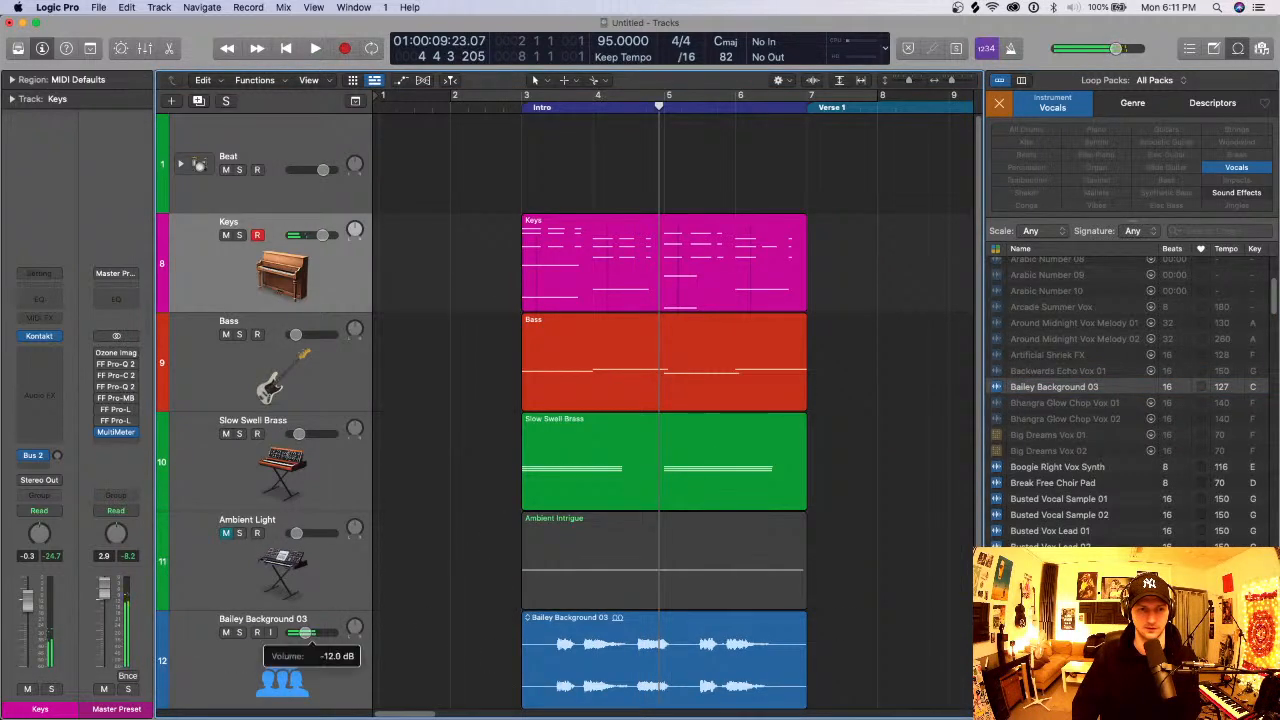
pyautogui.click(345, 668)
pyautogui.press('space')
pyautogui.press('space')
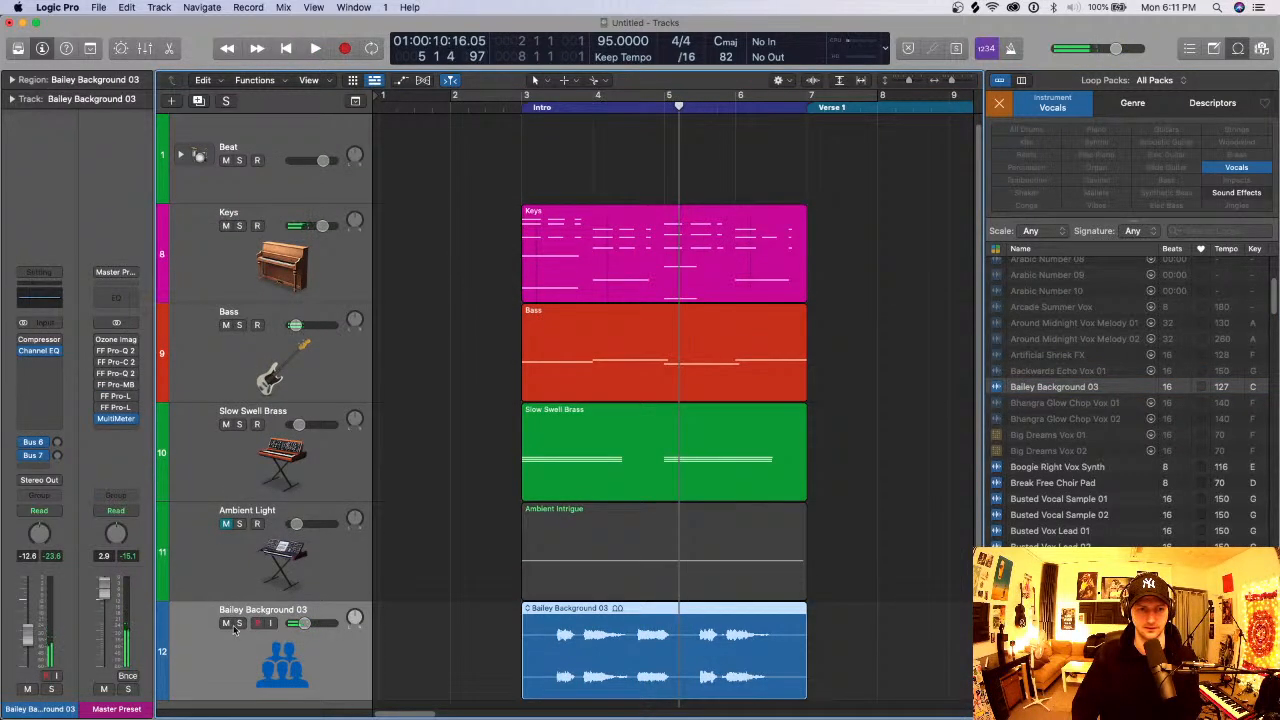
# - Solo the Bailey Background 03 track, move it directly below Keys and close the Loop Browser
pyautogui.click(239, 624)
pyautogui.moveTo(340, 669); pyautogui.dragTo(346, 282)
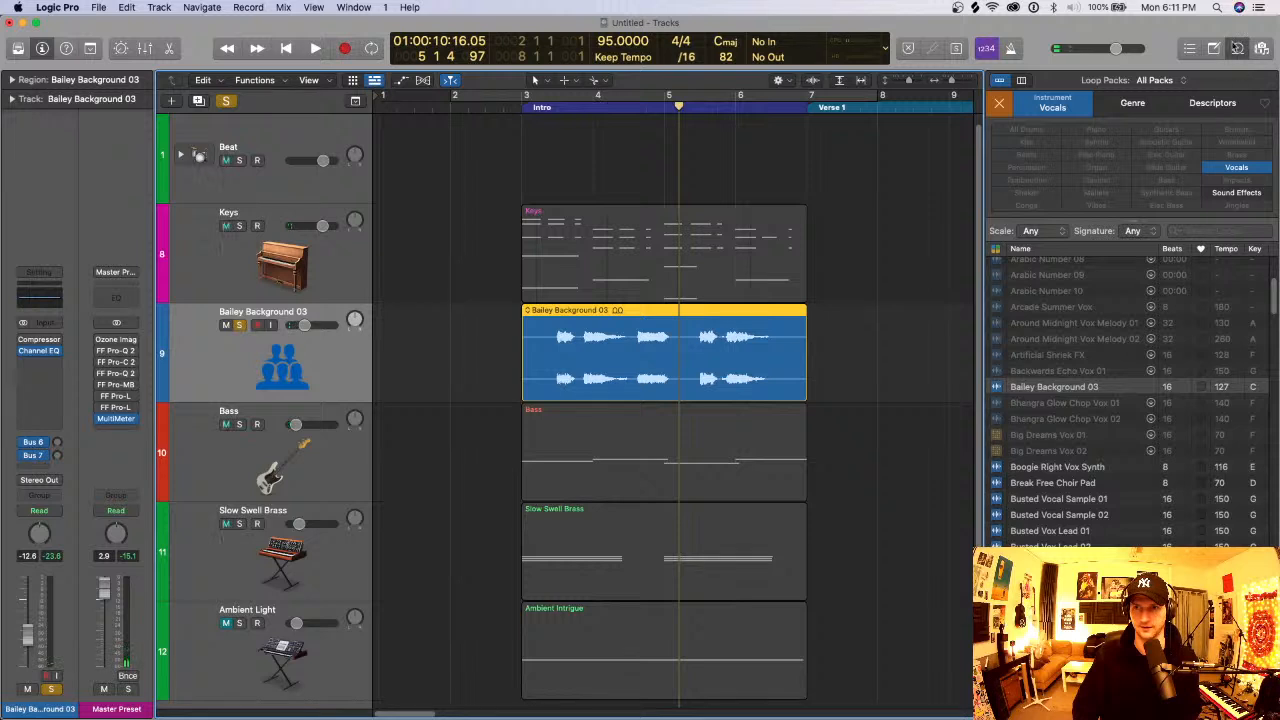
pyautogui.press('o')
# - Cycle playback from about mid-bar 3 to bar 7 and insert Little AlterBoy on the Bailey Background 03 track
pyautogui.moveTo(572, 94); pyautogui.dragTo(810, 94)
pyautogui.press('space')
pyautogui.click(40, 361)
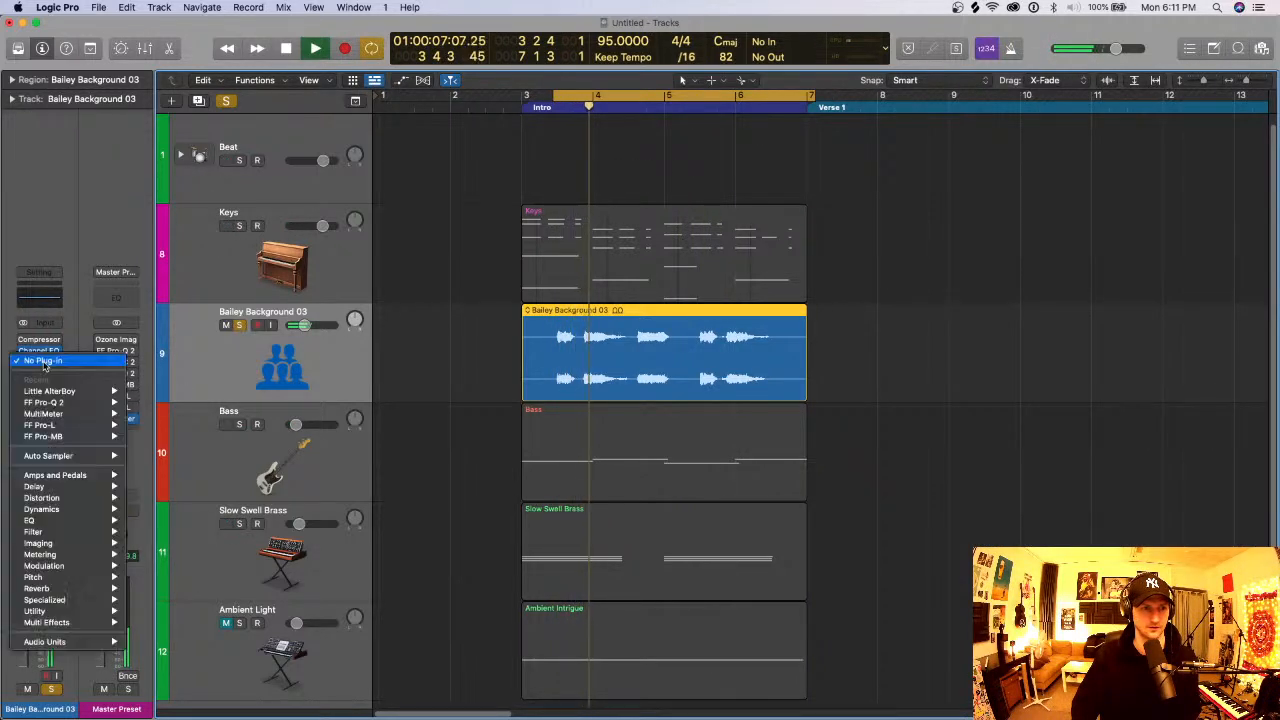
pyautogui.moveTo(62, 391)
pyautogui.click(154, 391)
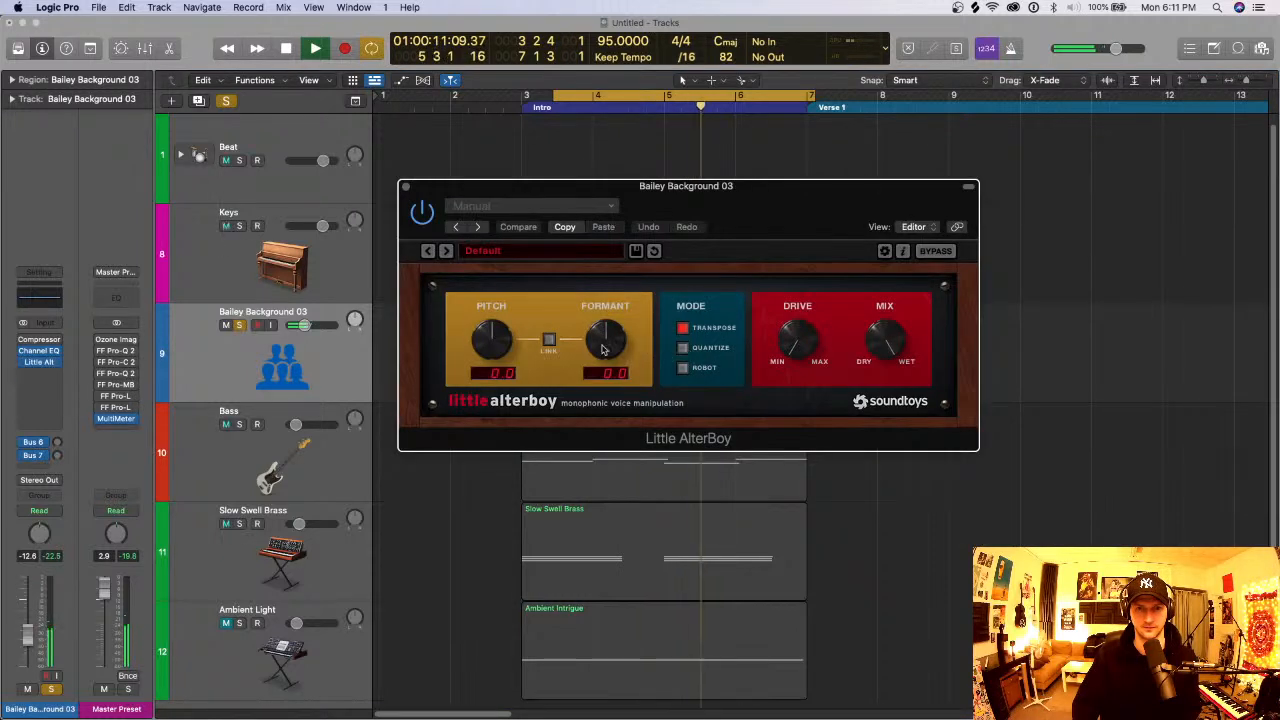
# - Set Little AlterBoy's formant to 0.9, try a pitch of -12.0, return the pitch to 0.0, stop playback and close the plug-in
pyautogui.moveTo(603, 348); pyautogui.dragTo(615, 339)
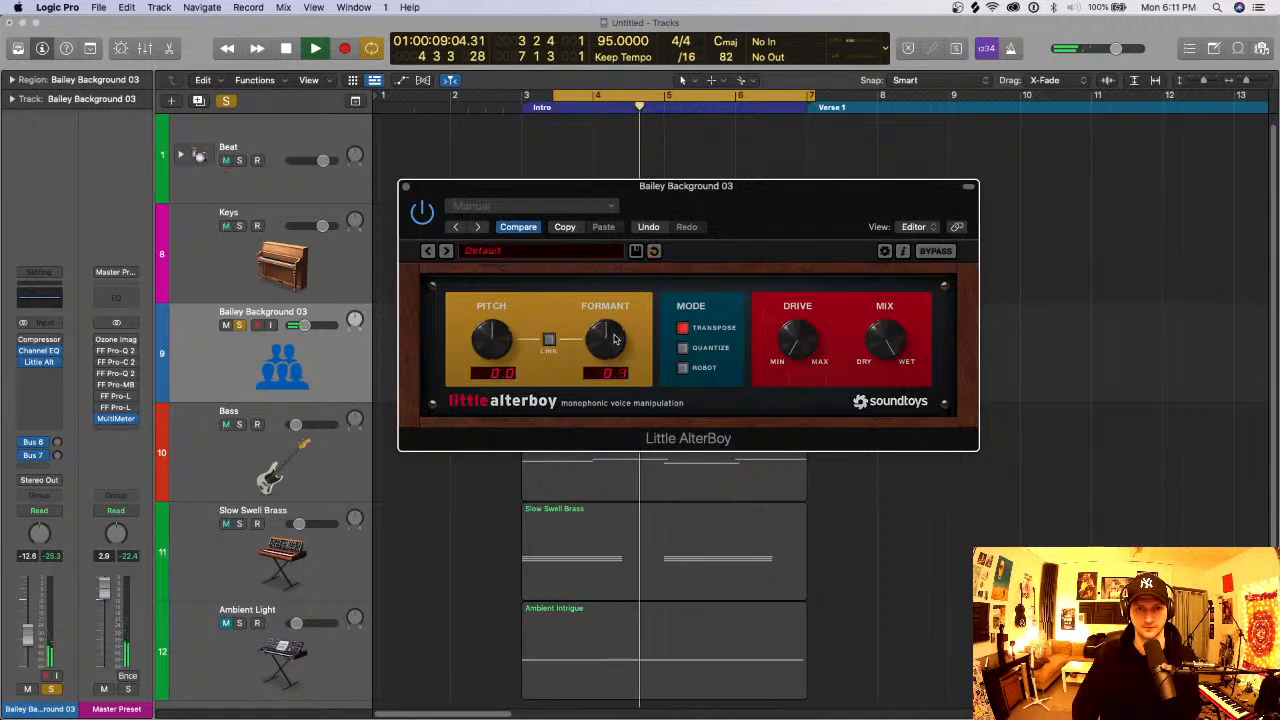
pyautogui.moveTo(491, 341); pyautogui.dragTo(491, 456)
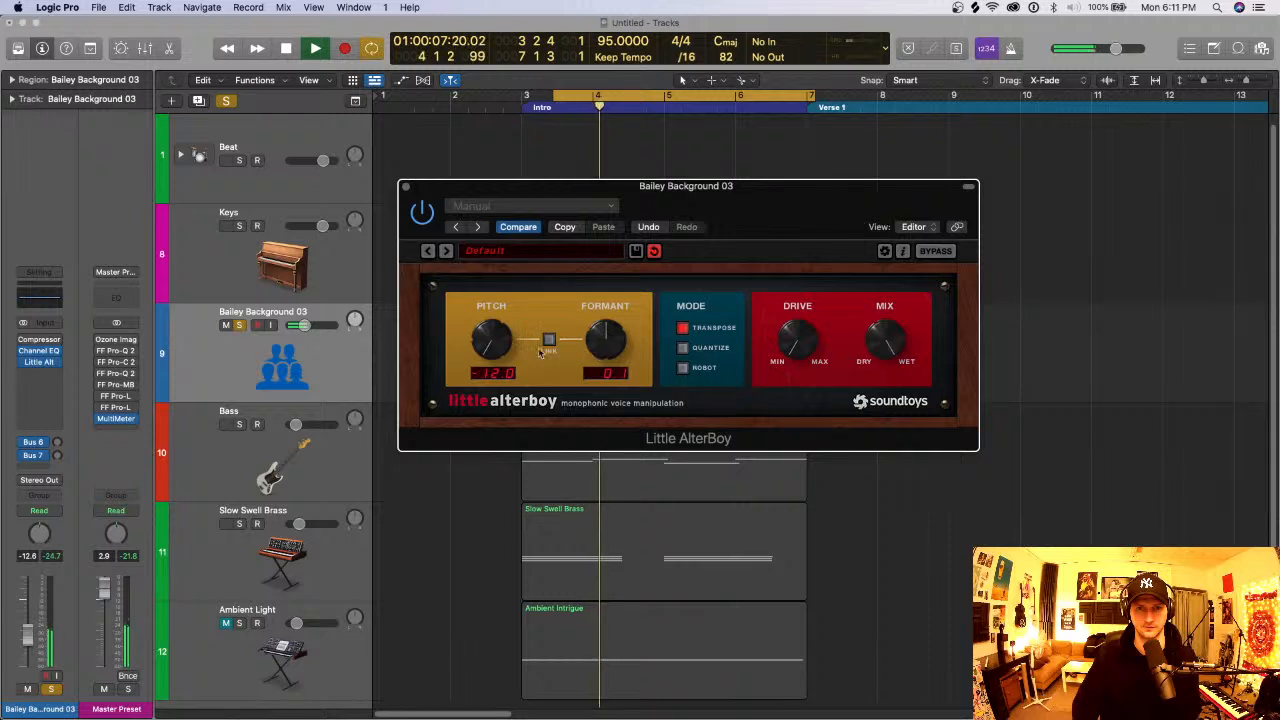
pyautogui.press('space')
pyautogui.moveTo(492, 343); pyautogui.dragTo(494, 285)
pyautogui.moveTo(602, 335); pyautogui.dragTo(604, 328)
pyautogui.moveTo(672, 197); pyautogui.dragTo(835, 390)
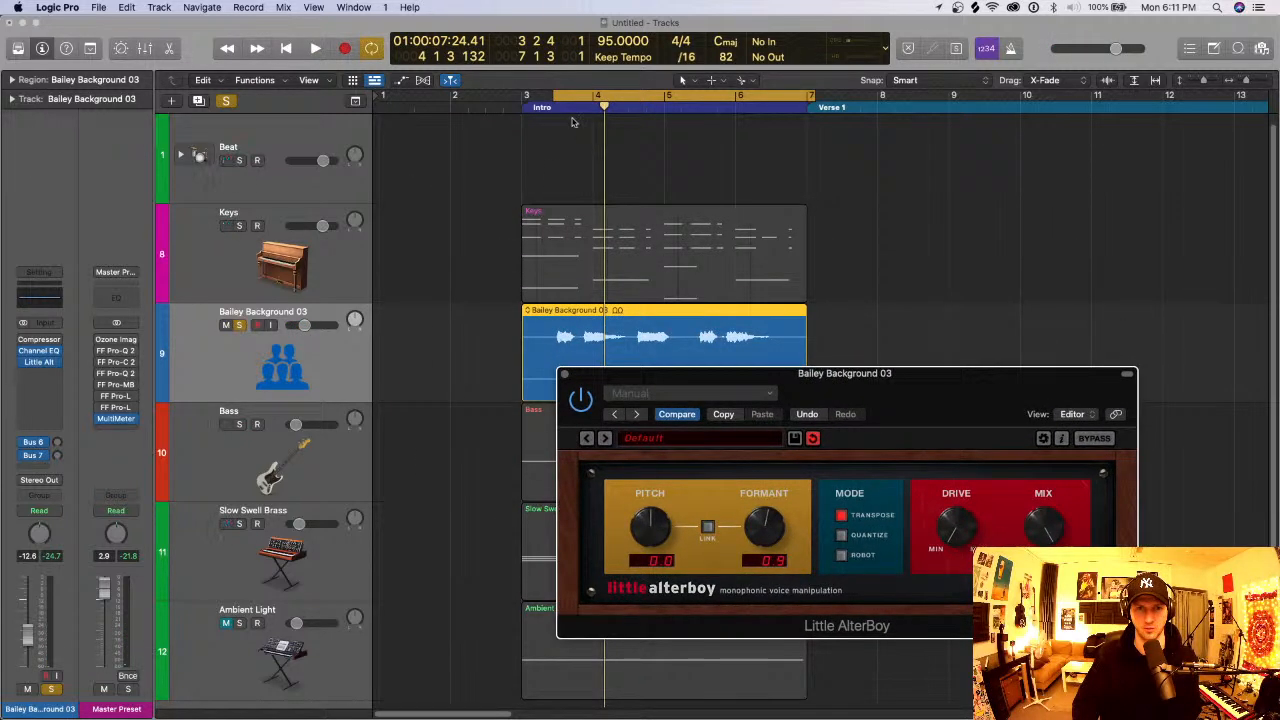
pyautogui.click(564, 375)
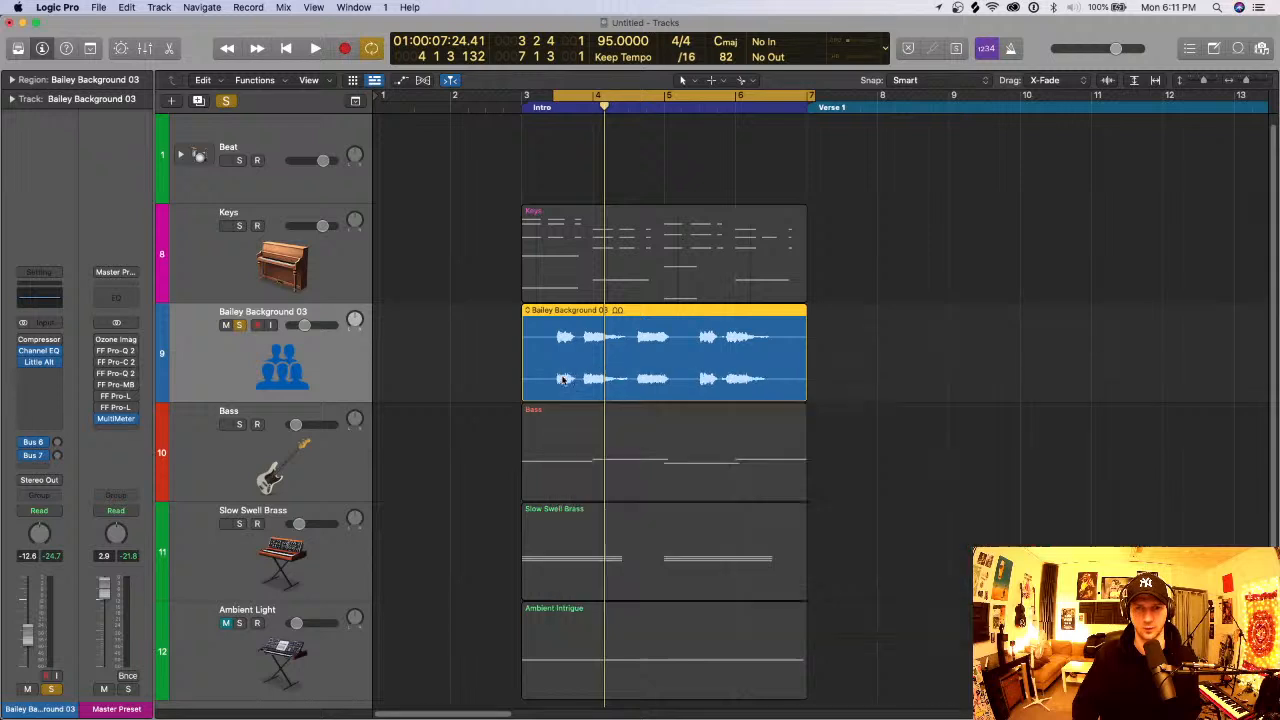
# - Preview the Busted Vox Lead 02 loop in the Loop Browser and play the soloed Bailey Background 03 vocal
pyautogui.click(1238, 48)
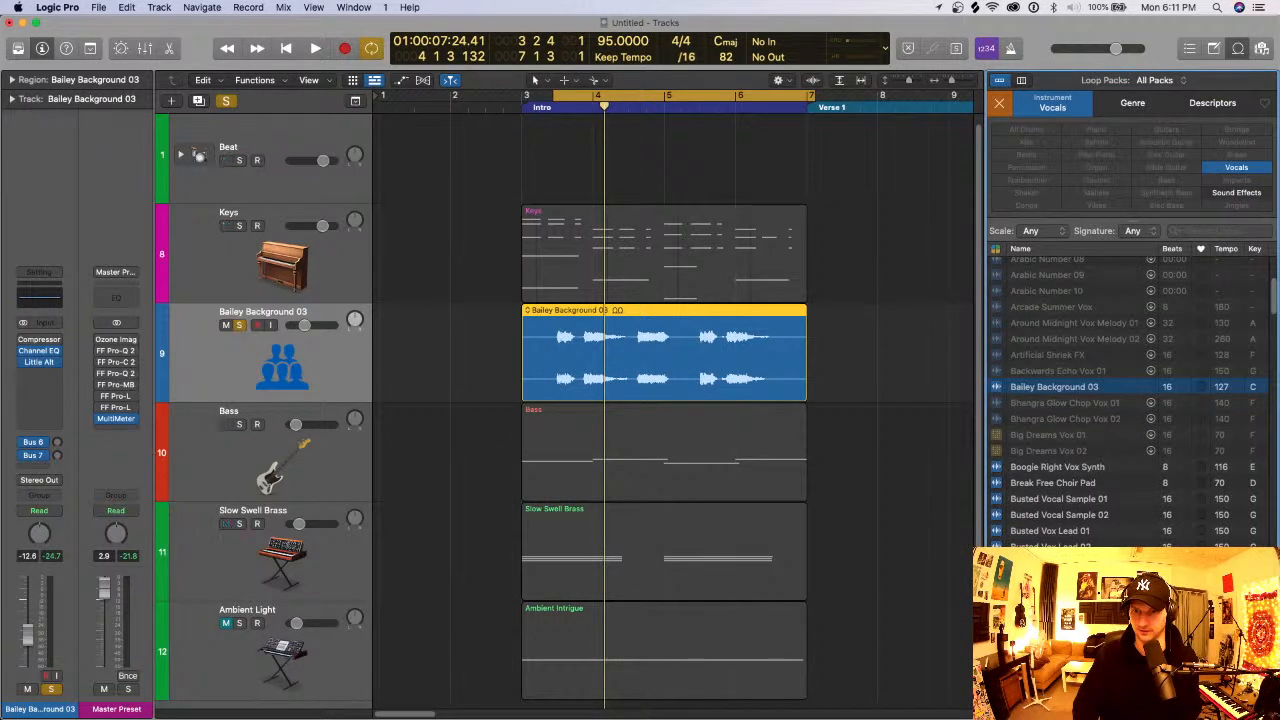
pyautogui.click(1064, 549)
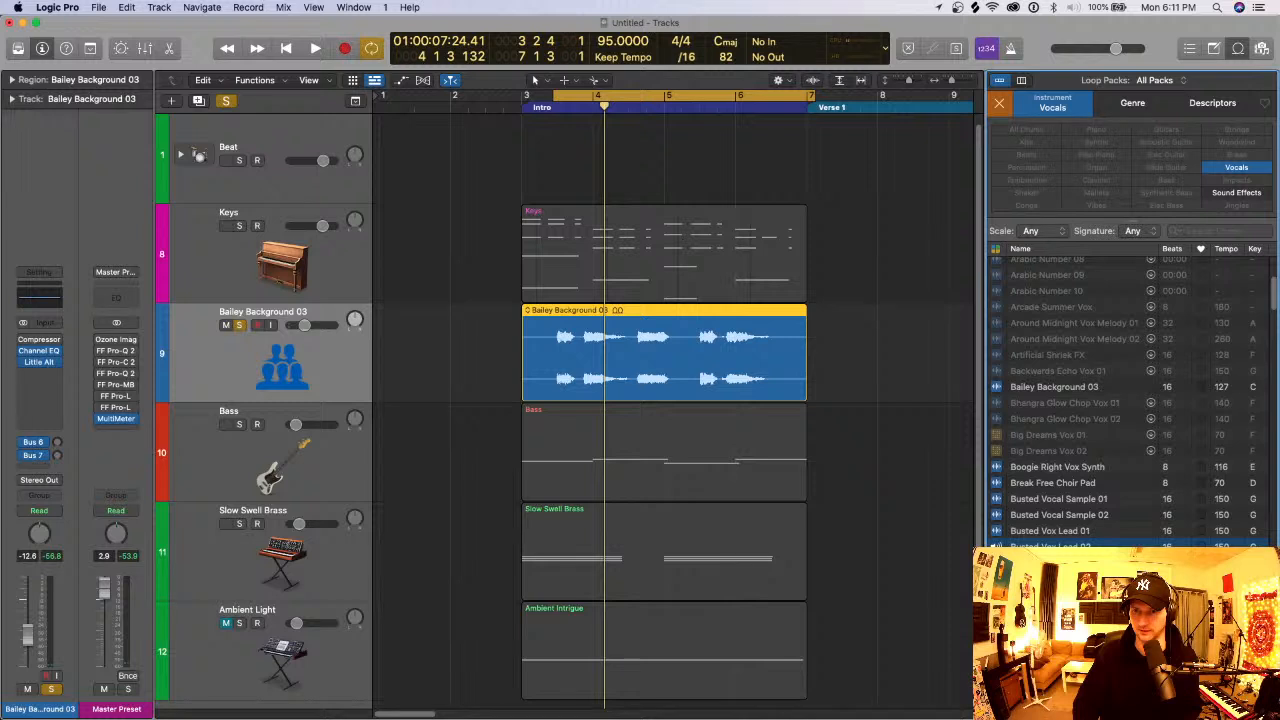
pyautogui.moveTo(1064, 549); pyautogui.dragTo(977, 556)
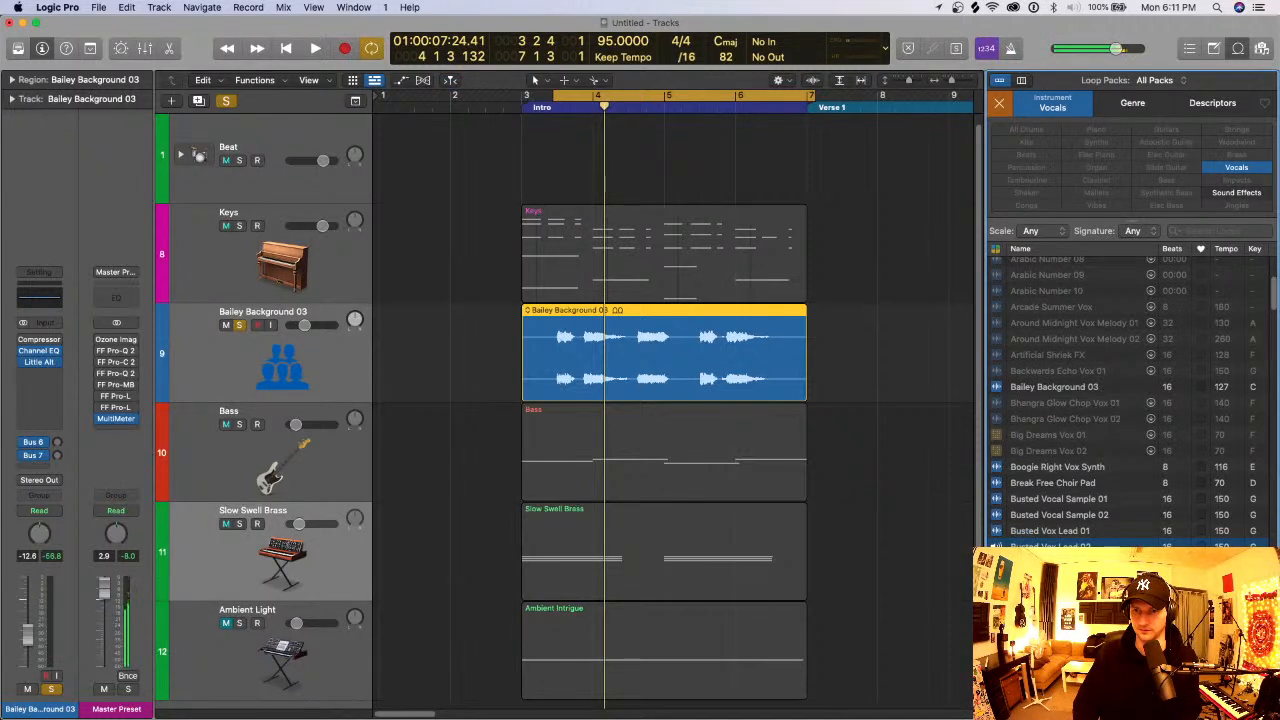
pyautogui.press('space')
pyautogui.press('space')
pyautogui.click(874, 348)
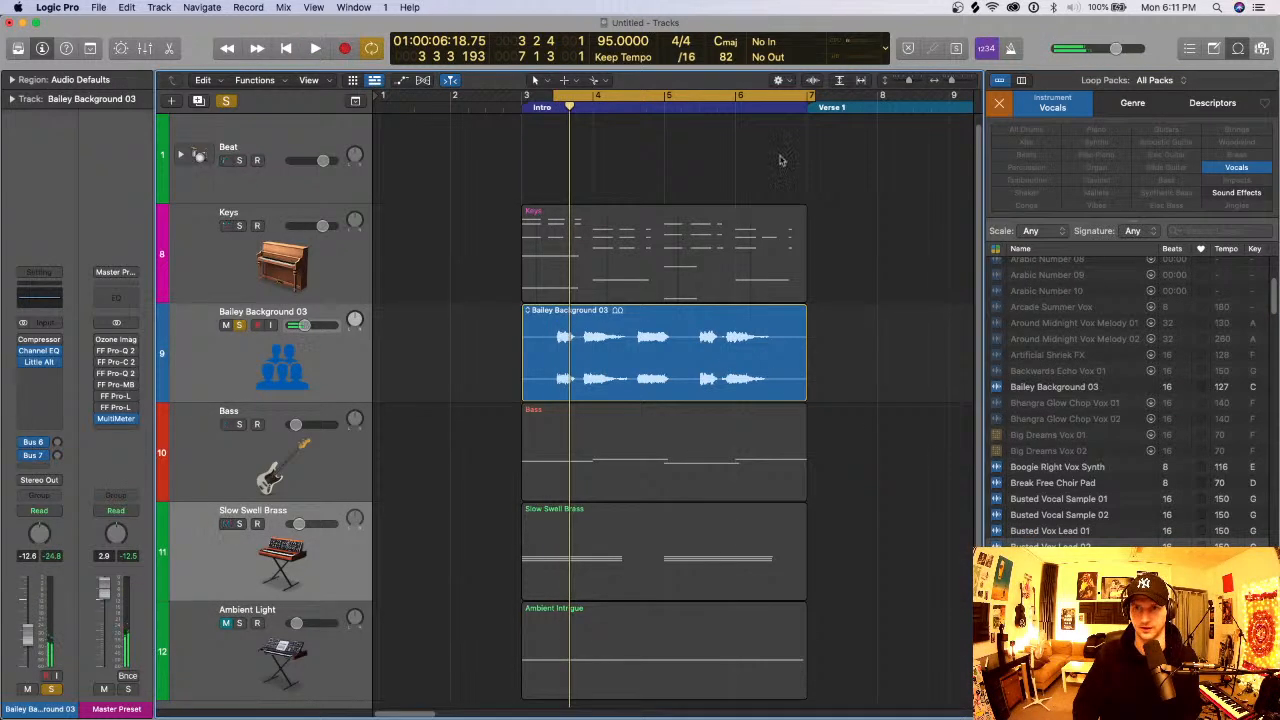
# - Set the cycle range to bars 3 to 7 and delete the Bailey Background 03 track together with its region
pyautogui.moveTo(529, 95); pyautogui.dragTo(809, 98)
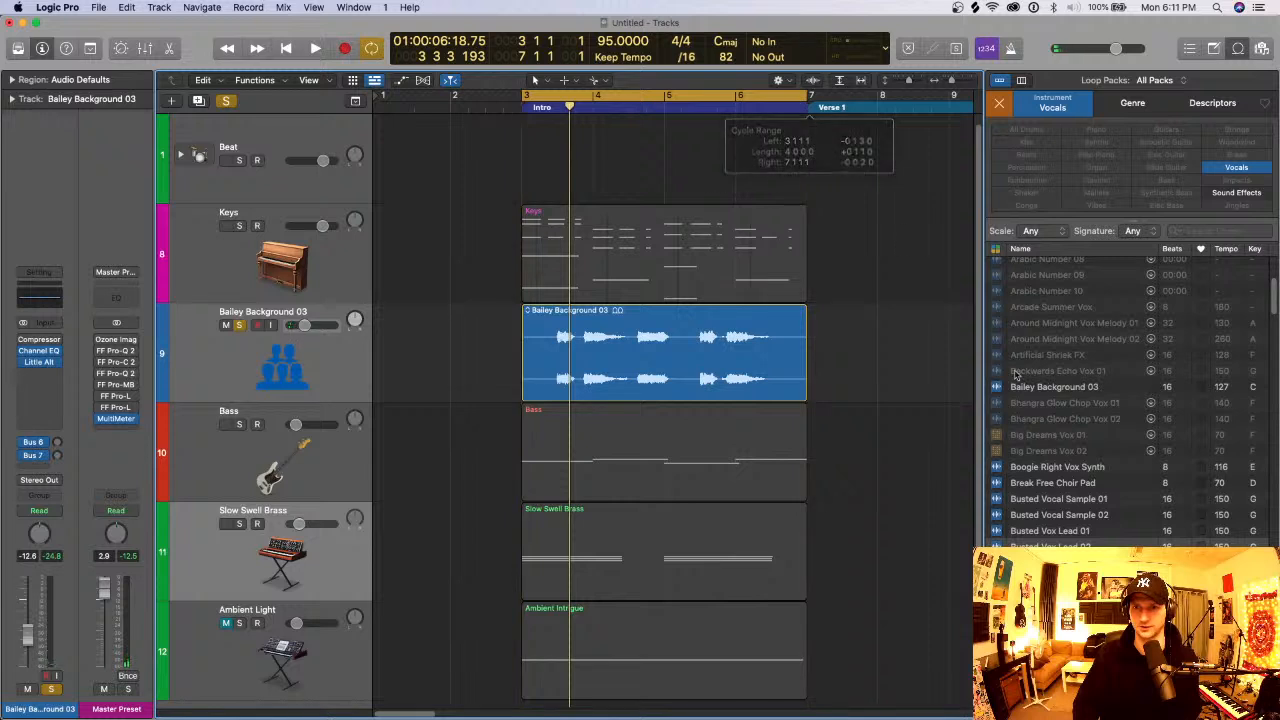
pyautogui.click(1238, 48)
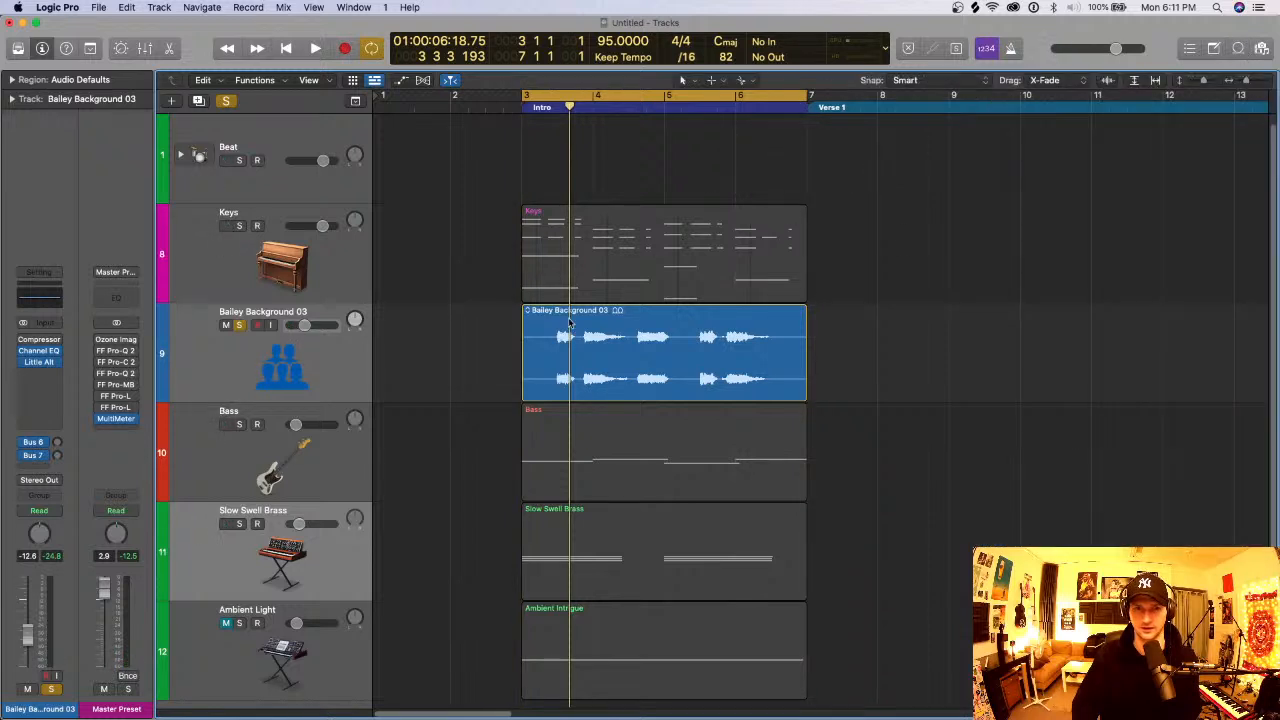
pyautogui.click(352, 364)
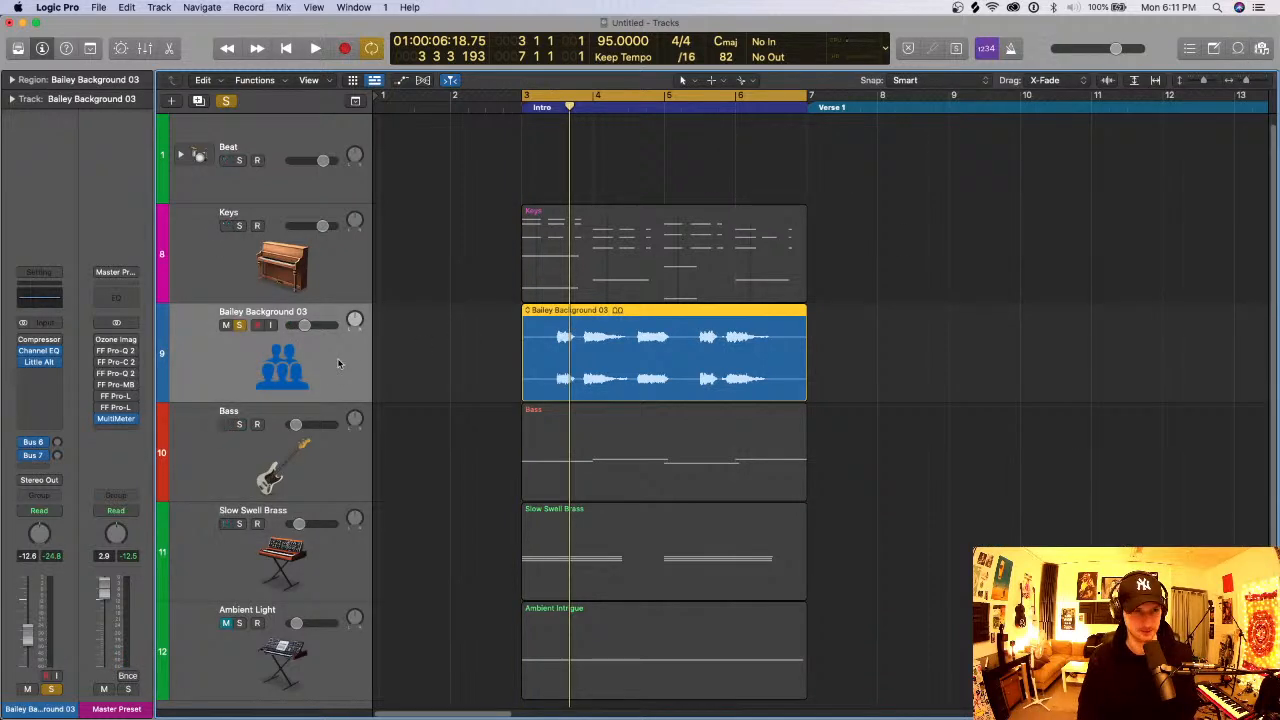
pyautogui.press('super+BackSpace')
pyautogui.click(741, 249)
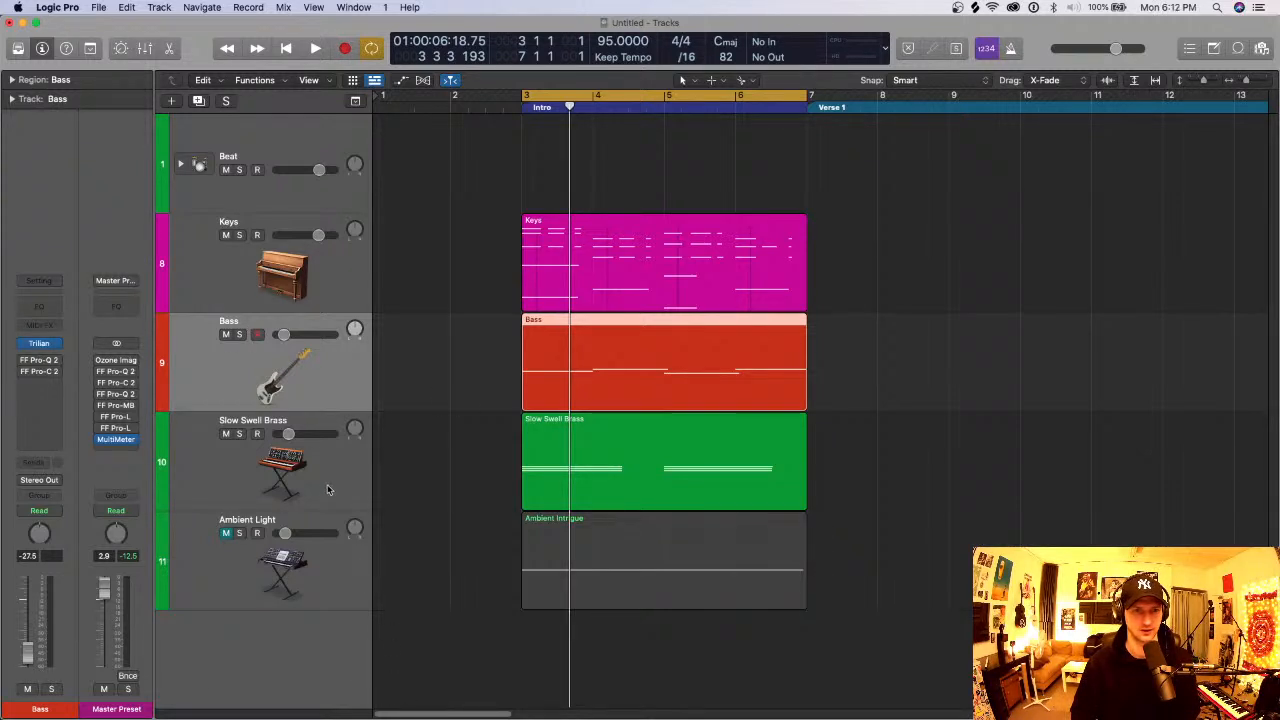
# - Try the ES P polyphonic synth in place of Sculpture on the Ambient Light track and look through its presets
pyautogui.click(336, 590)
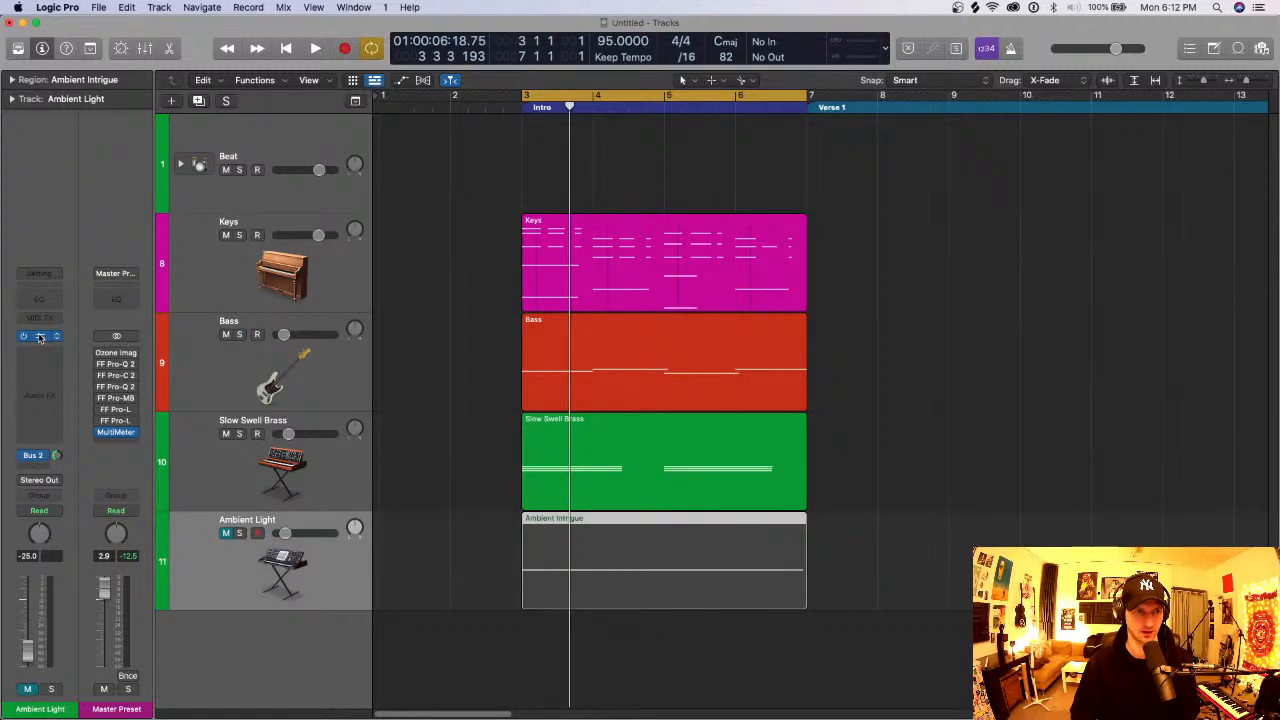
pyautogui.click(40, 337)
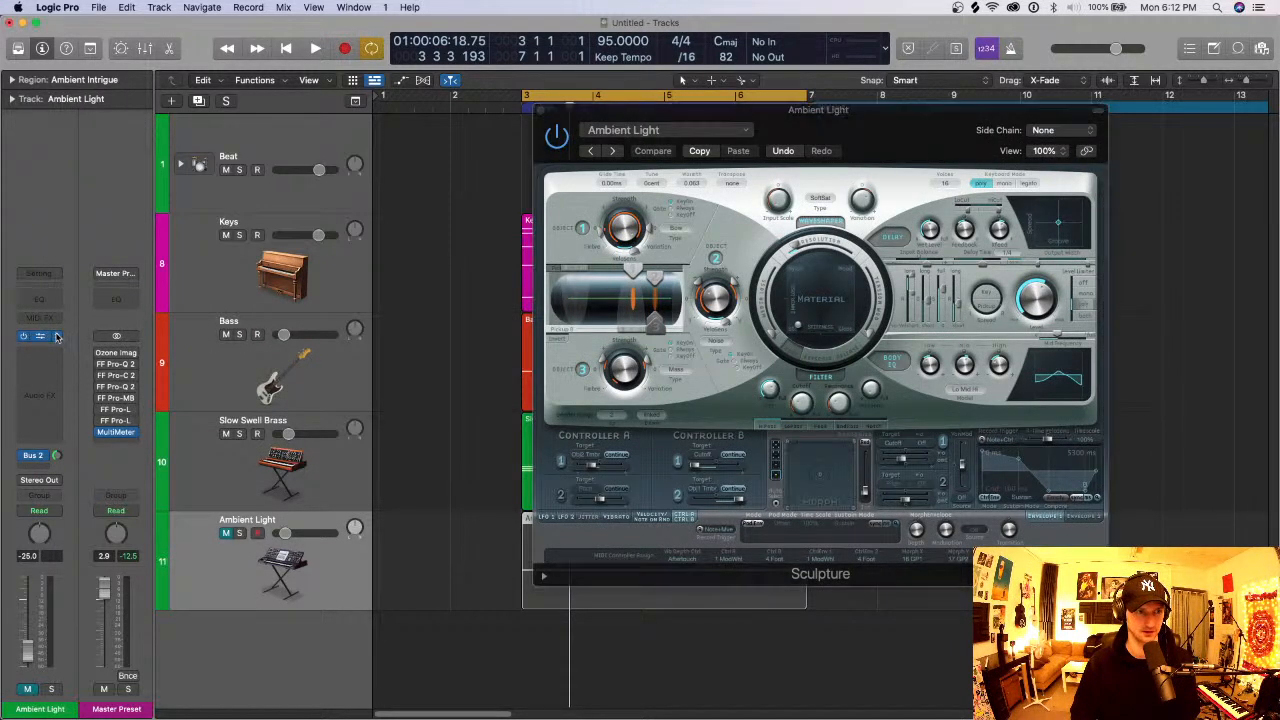
pyautogui.click(58, 337)
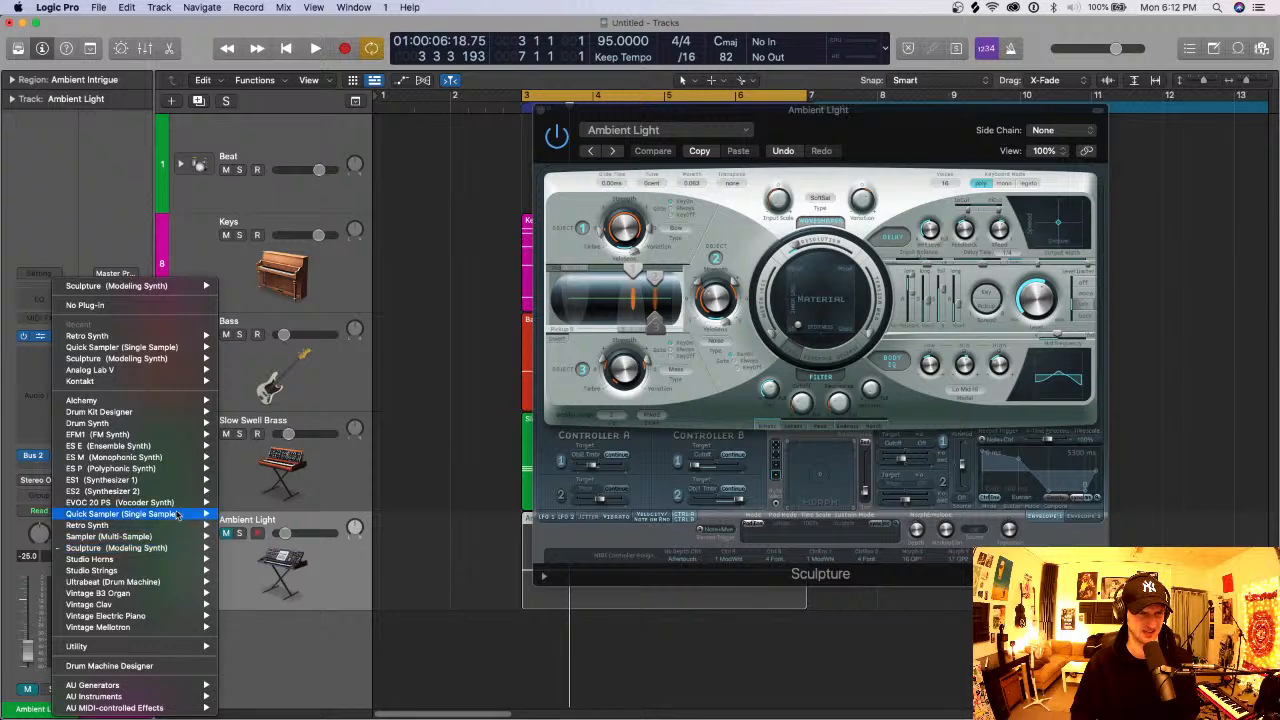
pyautogui.moveTo(160, 468)
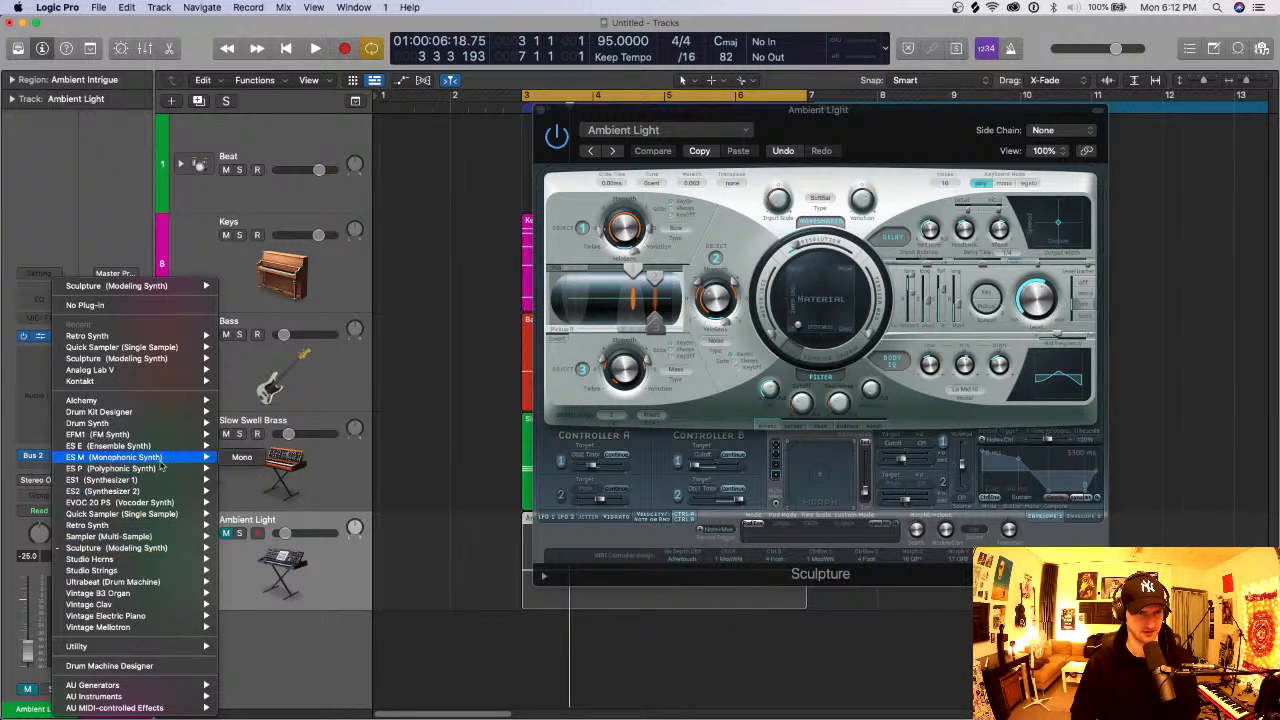
pyautogui.moveTo(170, 468)
pyautogui.click(243, 469)
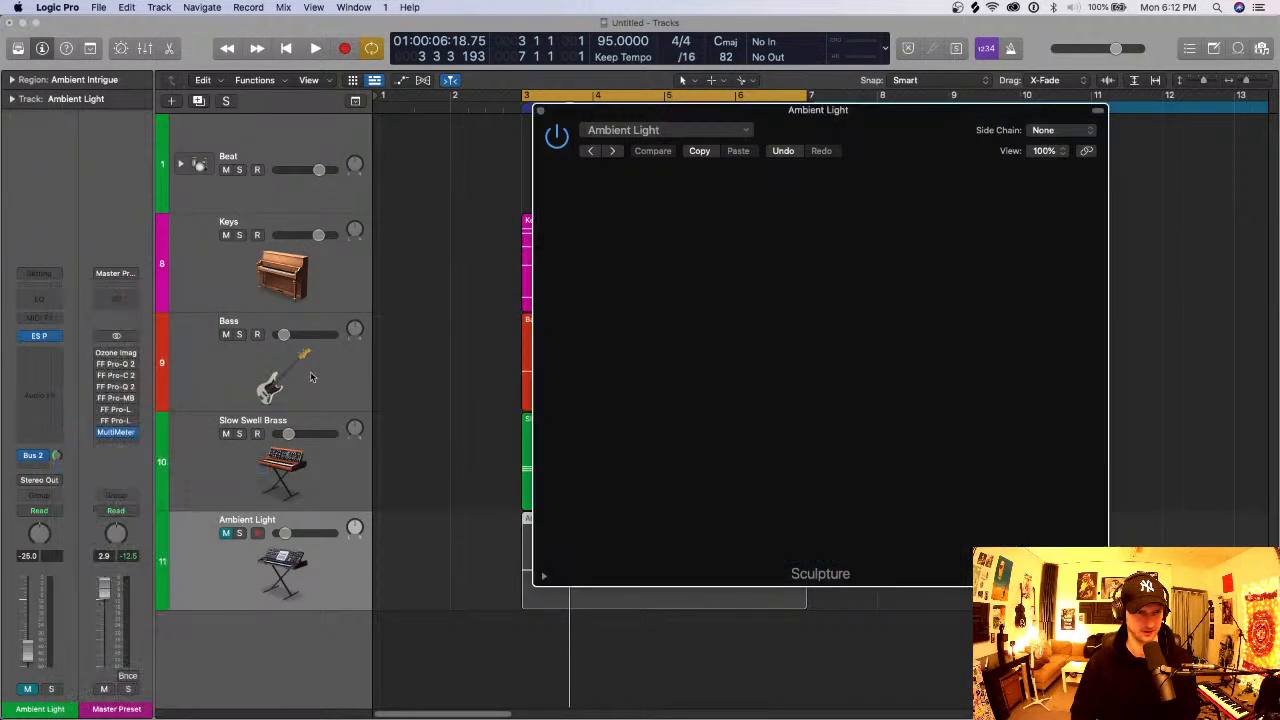
pyautogui.click(690, 134)
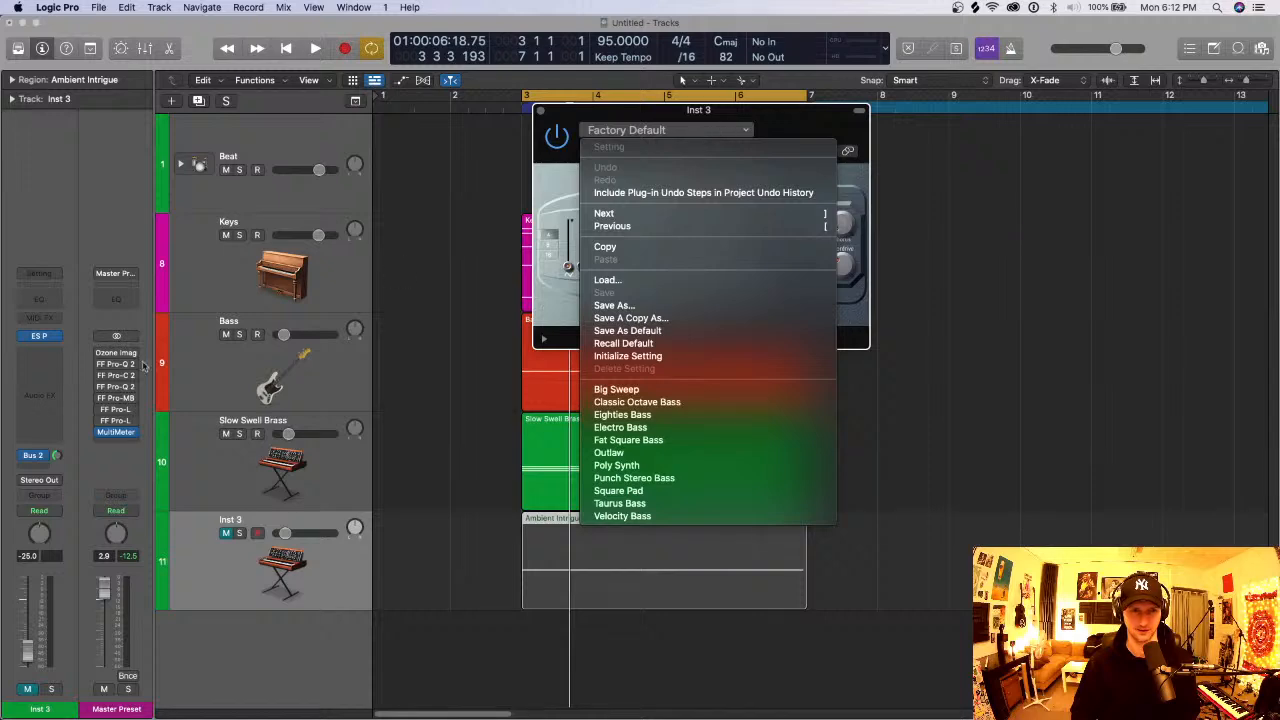
pyautogui.click(39, 348)
pyautogui.click(39, 348)
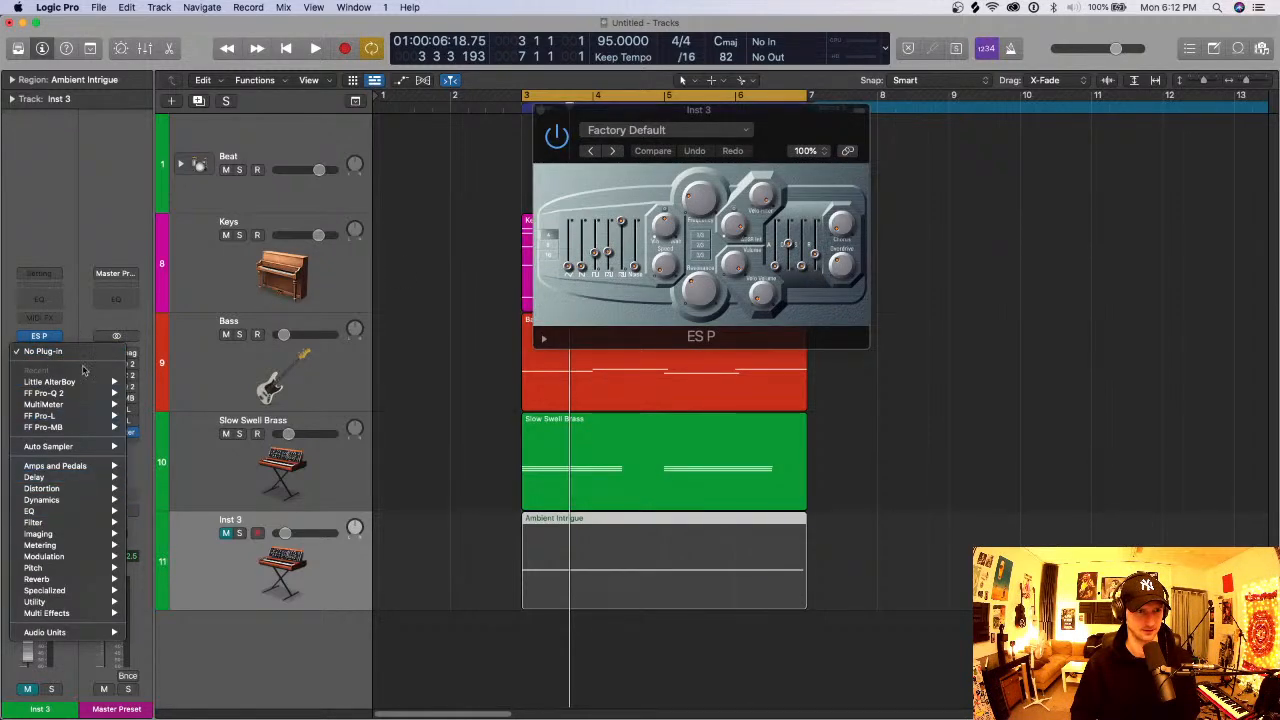
pyautogui.click(78, 307)
# - Load the ES E ensemble synth on the track holding the Ambient Intrigue region and choose its Dark Synth Pad preset
pyautogui.click(47, 336)
pyautogui.click(56, 336)
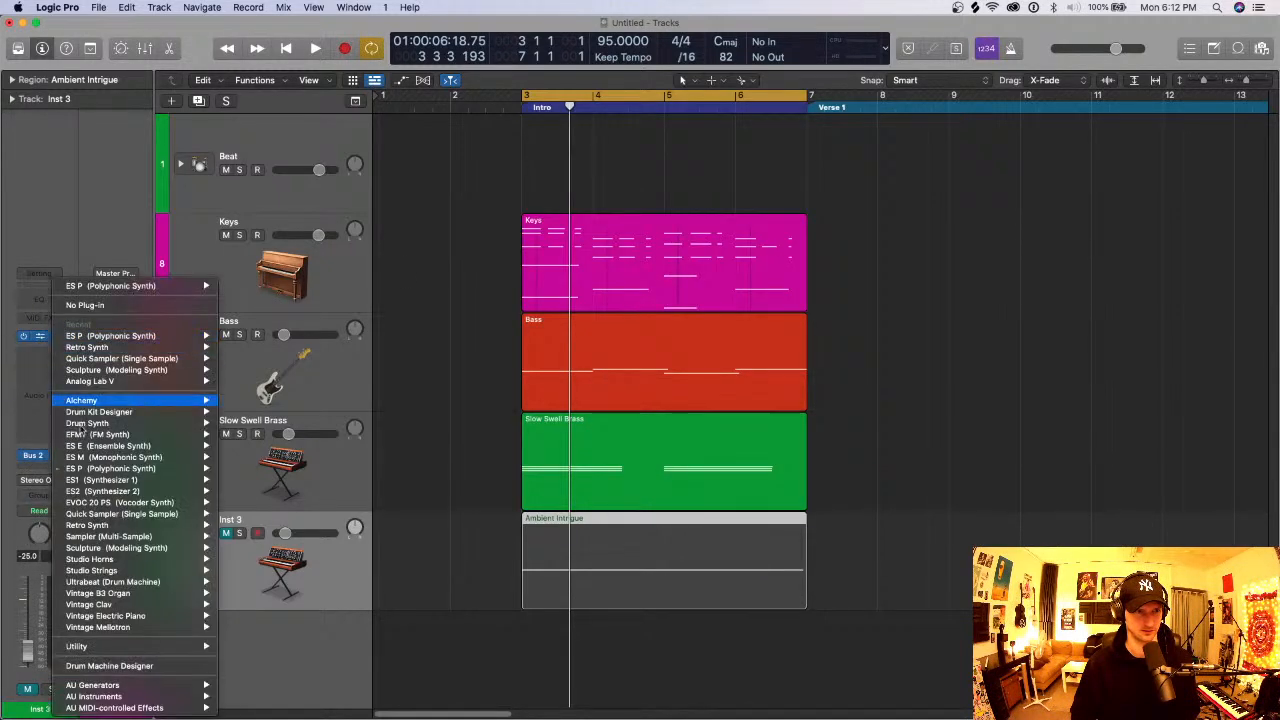
pyautogui.moveTo(147, 434)
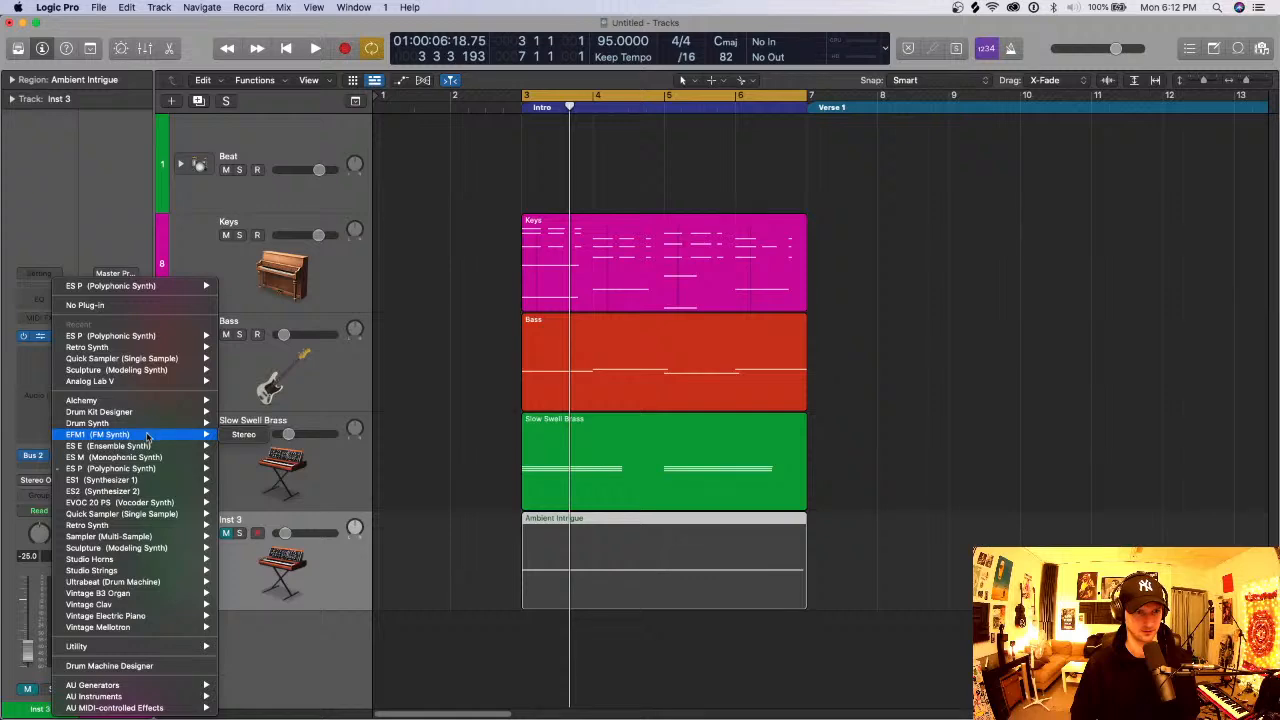
pyautogui.click(230, 436)
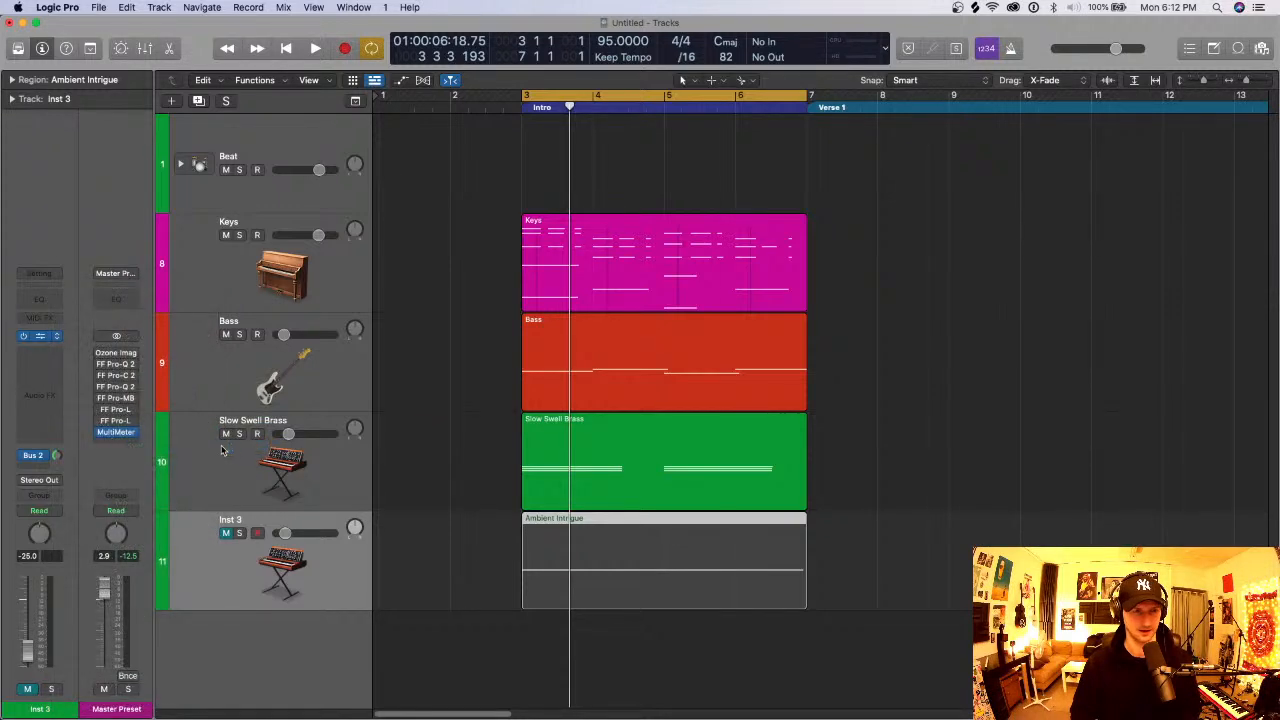
pyautogui.click(604, 206)
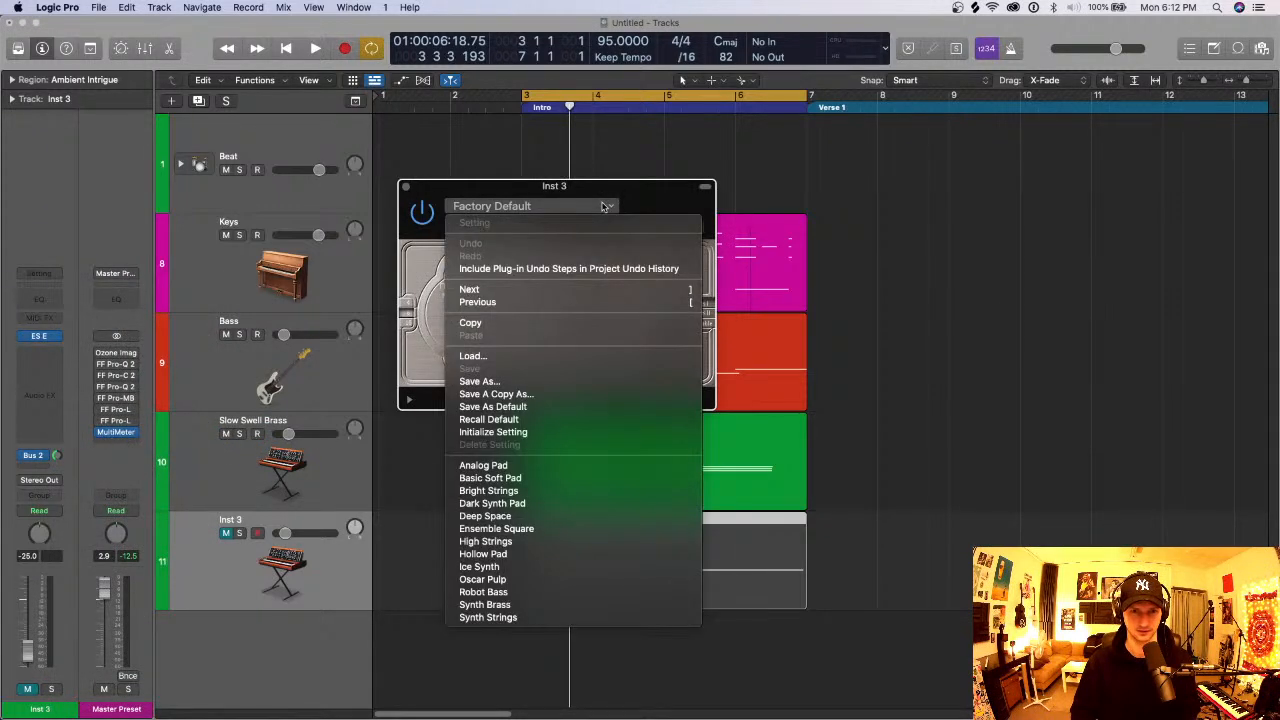
pyautogui.click(527, 503)
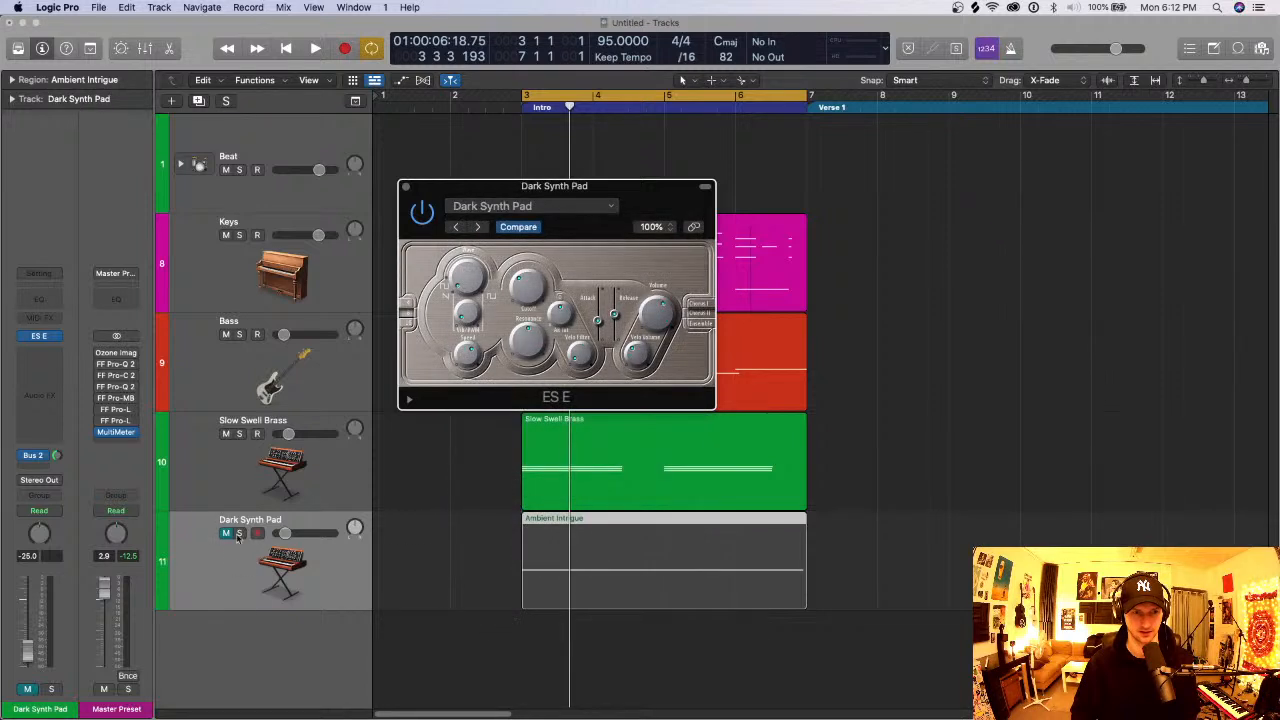
# - Solo the Dark Synth Pad track and raise its volume to -9.4 dB during playback
pyautogui.press('s')
pyautogui.press('space')
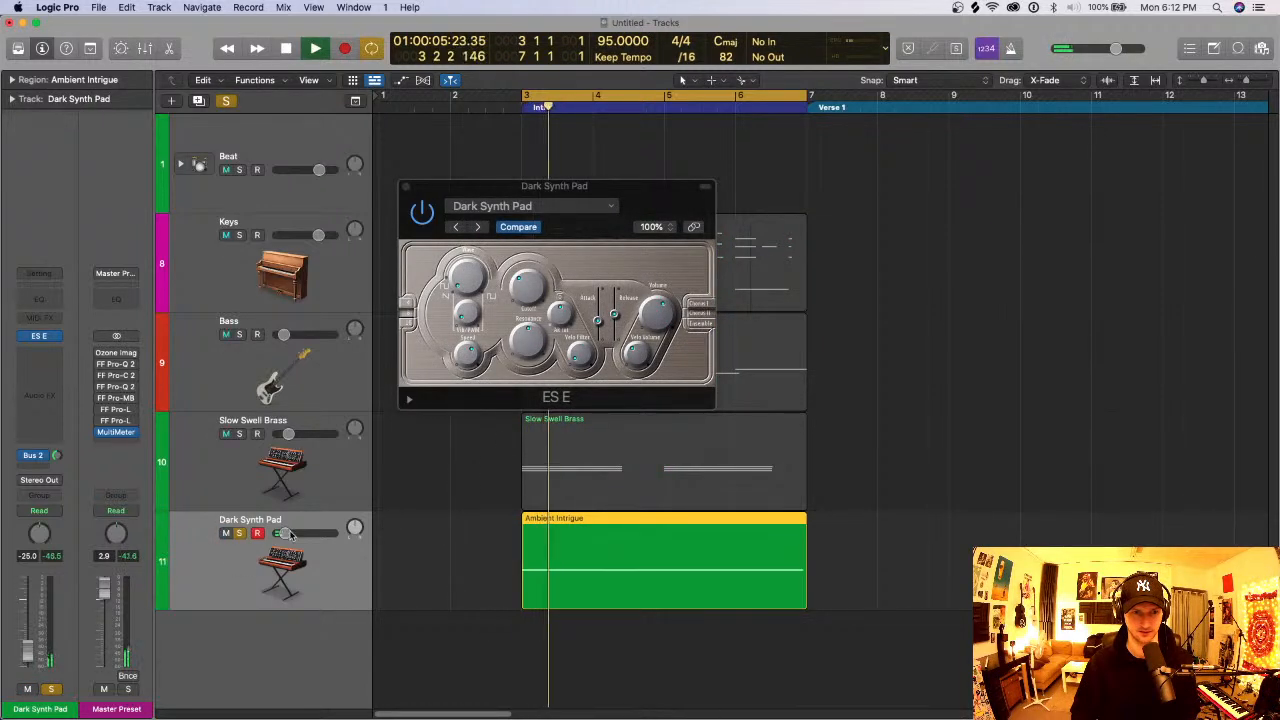
pyautogui.moveTo(285, 533); pyautogui.dragTo(300, 533)
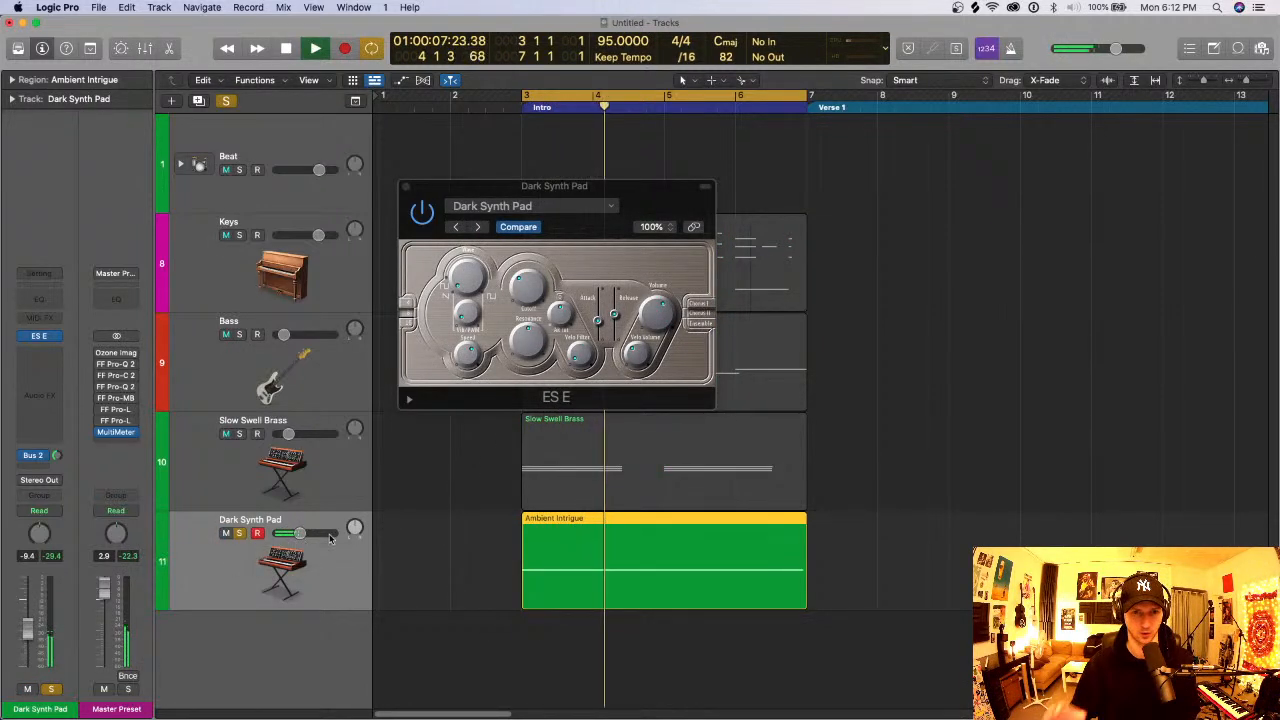
pyautogui.press('space')
pyautogui.press('space')
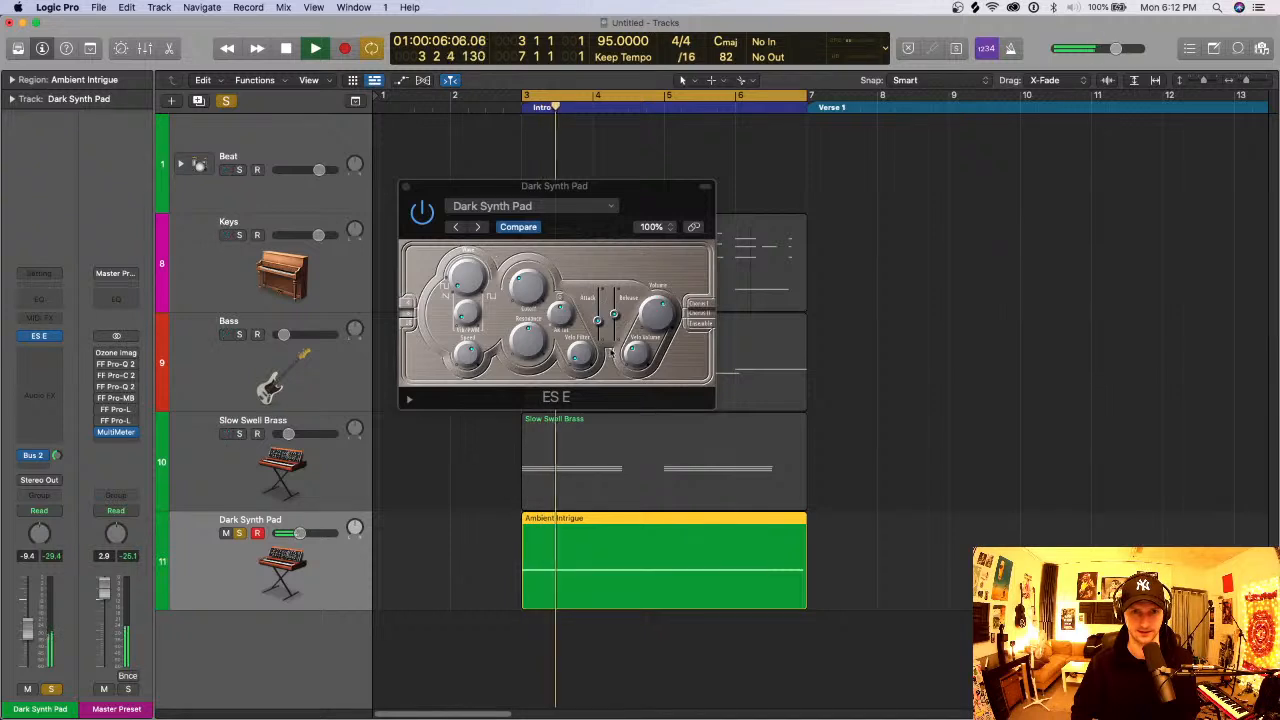
# - Raise the ES E attack to its maximum, slightly adjust its release during playback, and close the plug-in
pyautogui.press('space')
pyautogui.click(598, 320)
pyautogui.moveTo(598, 320); pyautogui.dragTo(600, 290)
pyautogui.press('space')
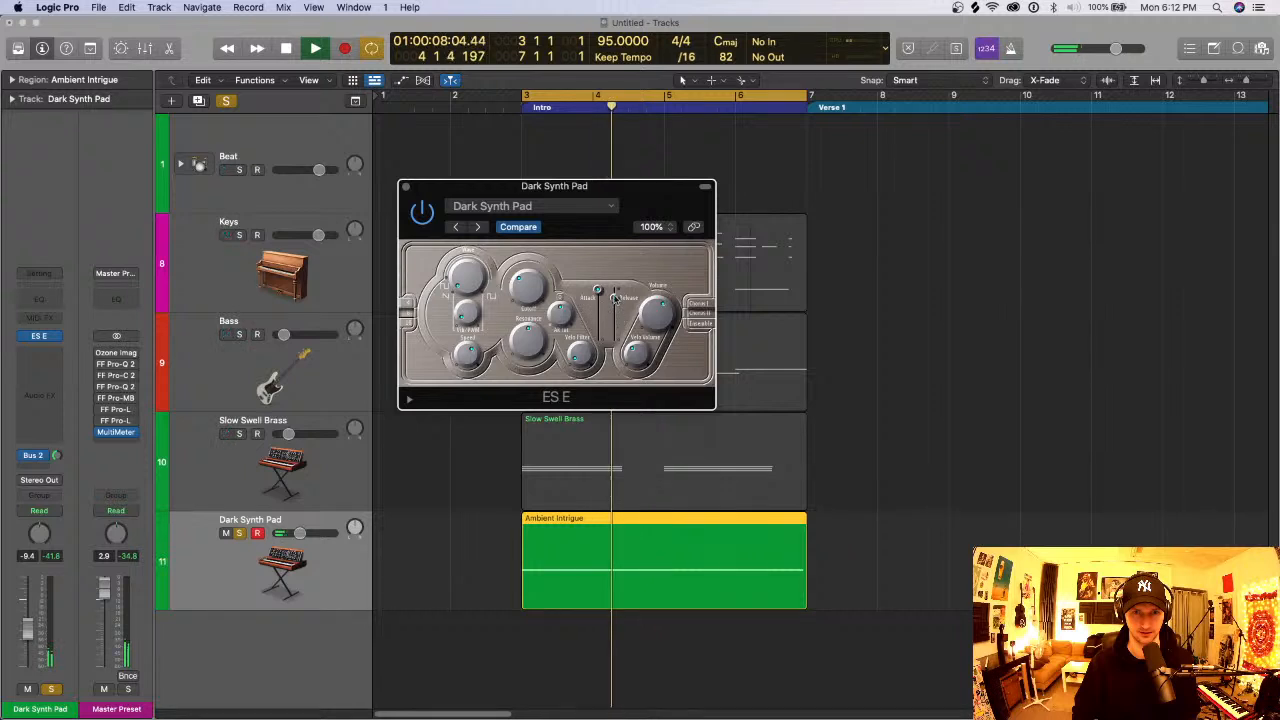
pyautogui.moveTo(614, 313)
pyautogui.mouseDown()
pyautogui.moveTo(615, 296)
pyautogui.moveTo(617, 316)
pyautogui.mouseUp()
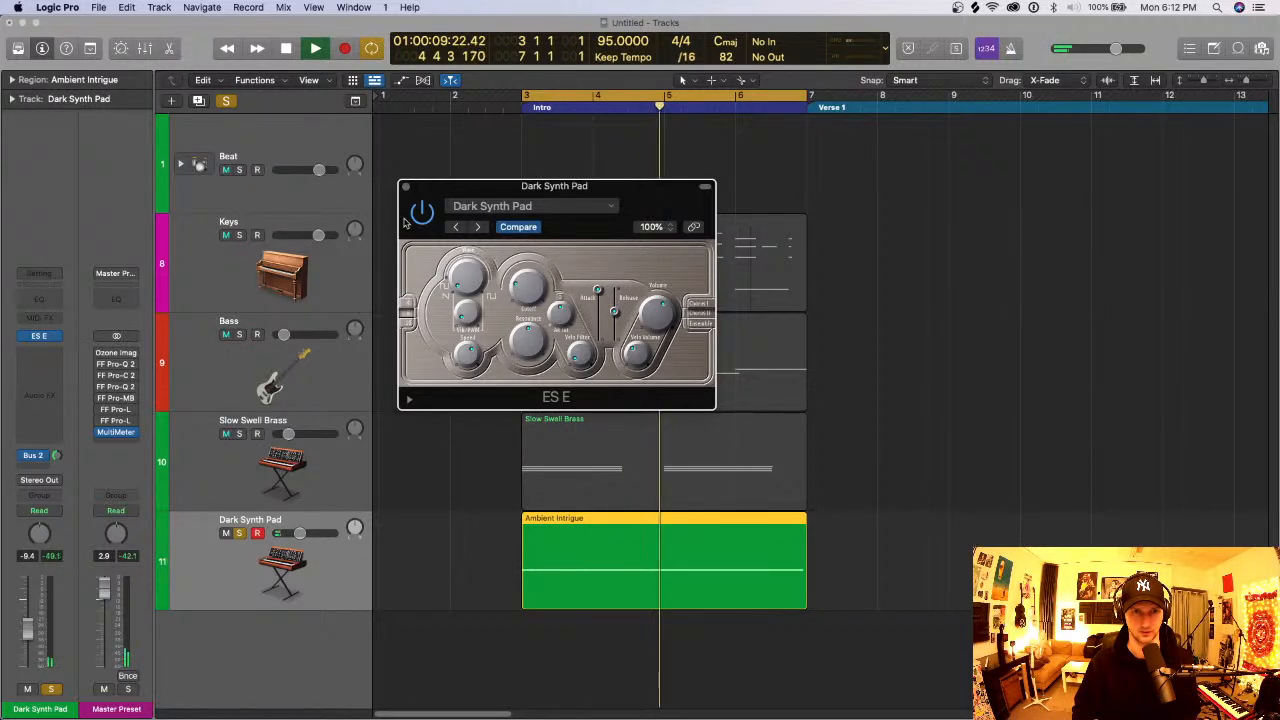
pyautogui.click(406, 186)
pyautogui.press('space')
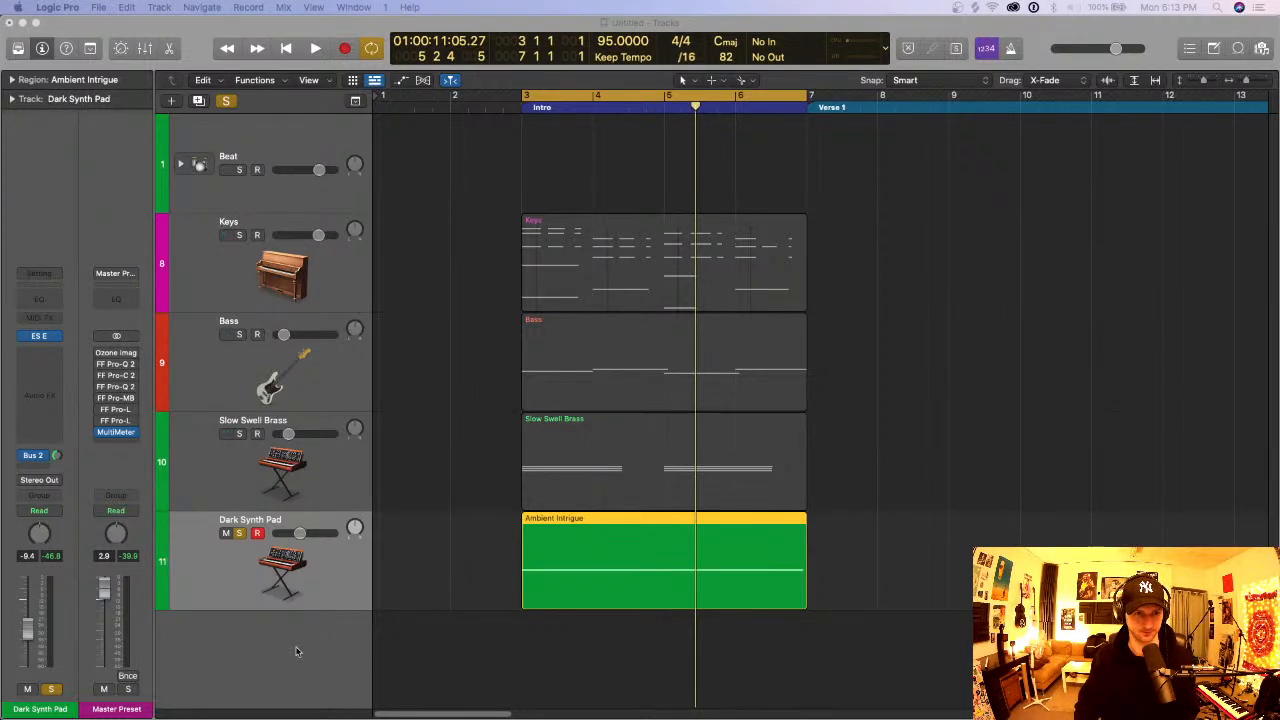
# - Reduce the height of the tracks in the arrangement and clear the solo on Dark Synth Pad
pyautogui.click(284, 128)
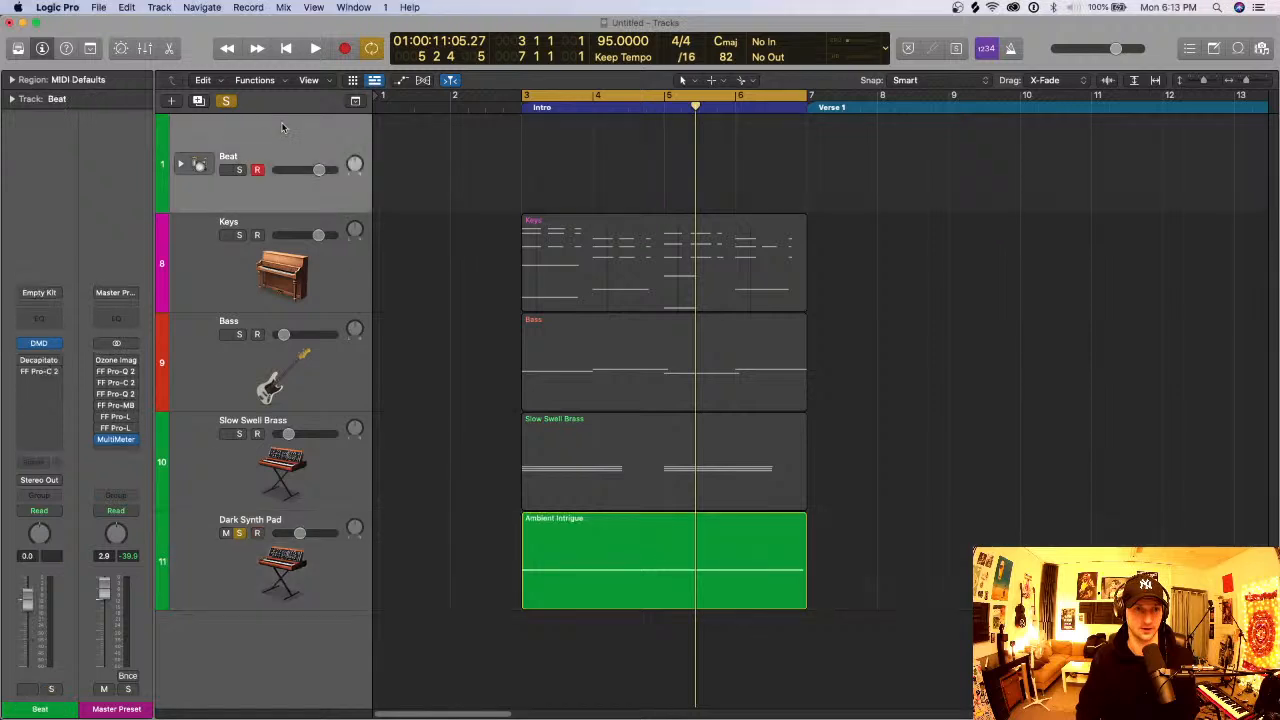
pyautogui.press('super+Up')
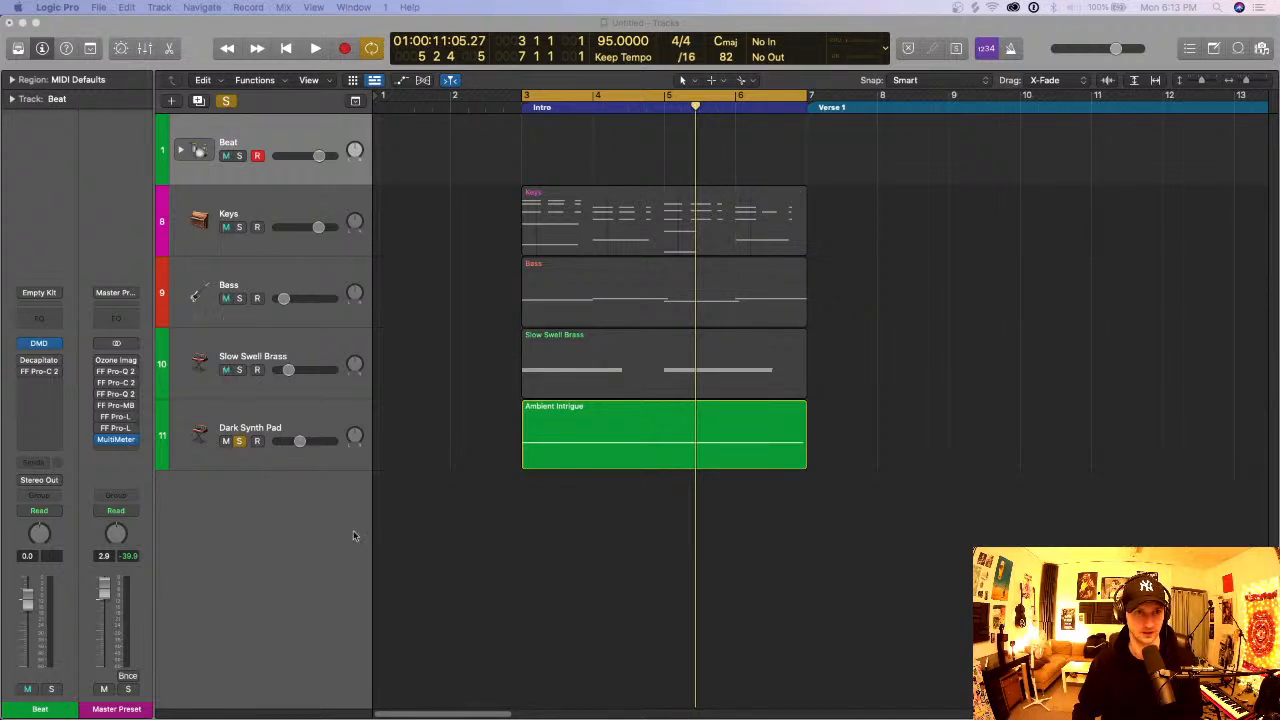
pyautogui.click(260, 415)
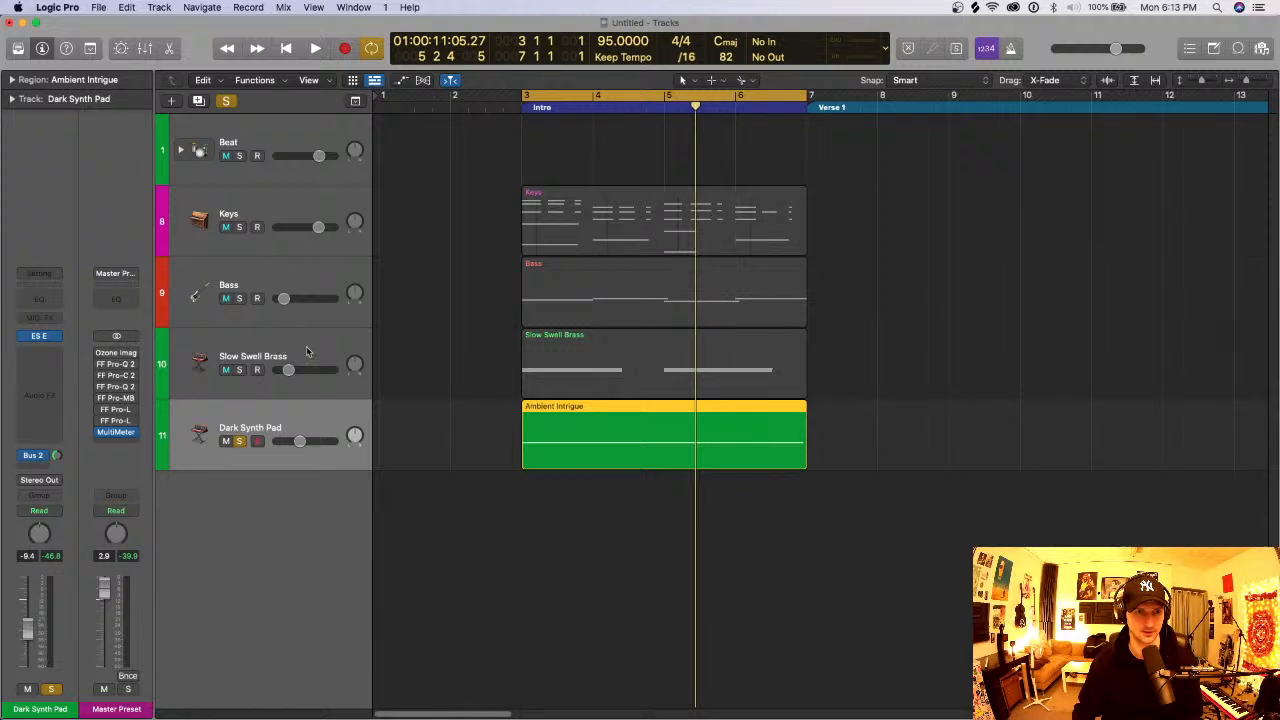
pyautogui.click(226, 100)
# - Solo the Beat track and set the cycle range from bar 2 to bar 8
pyautogui.click(272, 118)
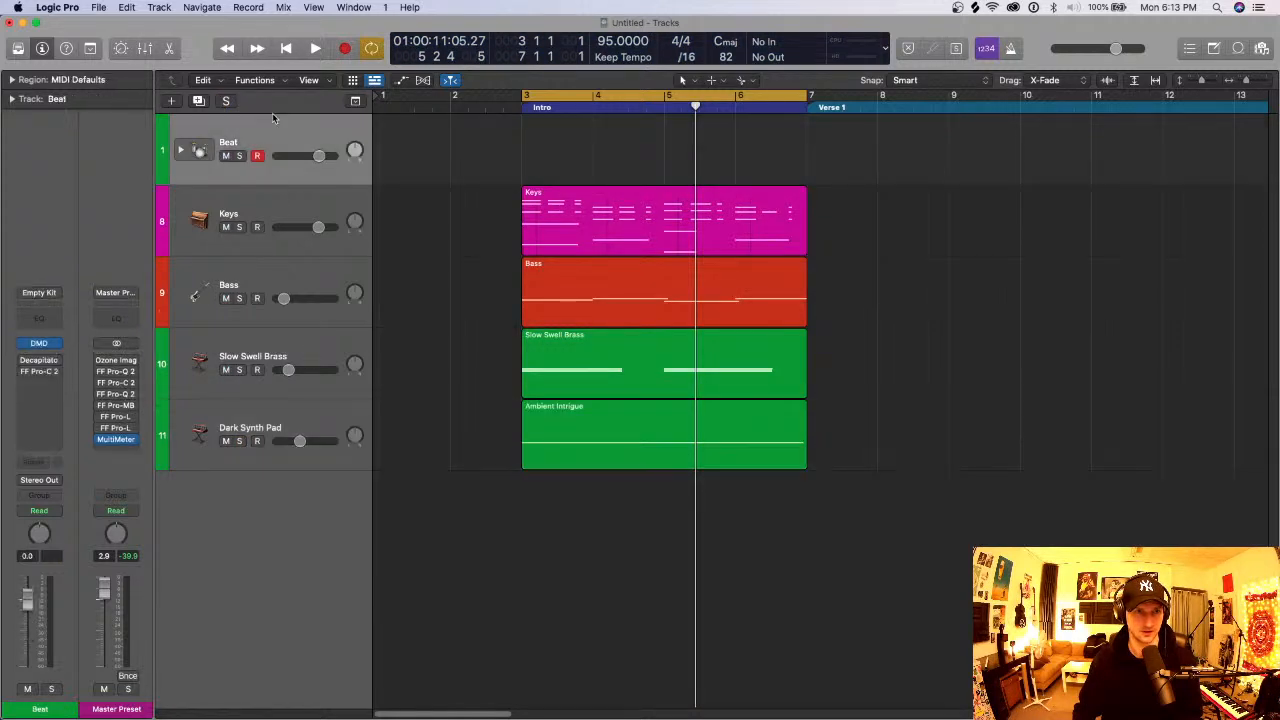
pyautogui.click(239, 155)
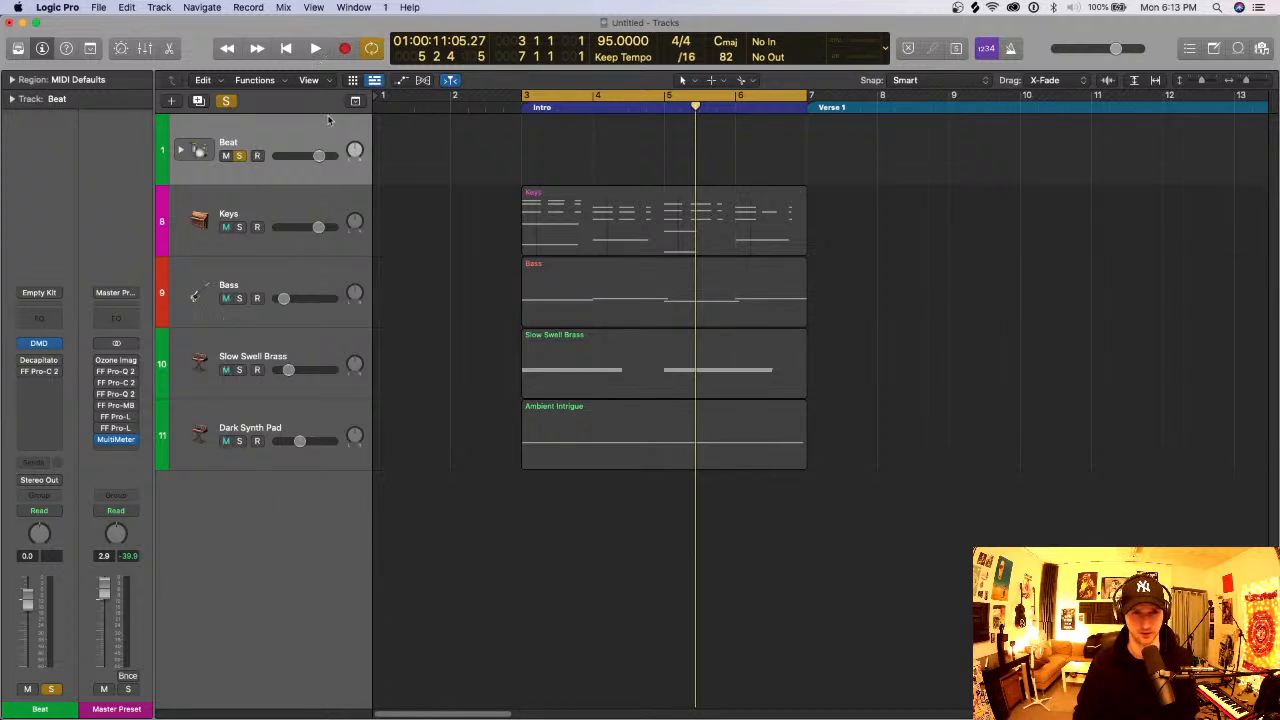
pyautogui.moveTo(457, 107); pyautogui.dragTo(880, 107)
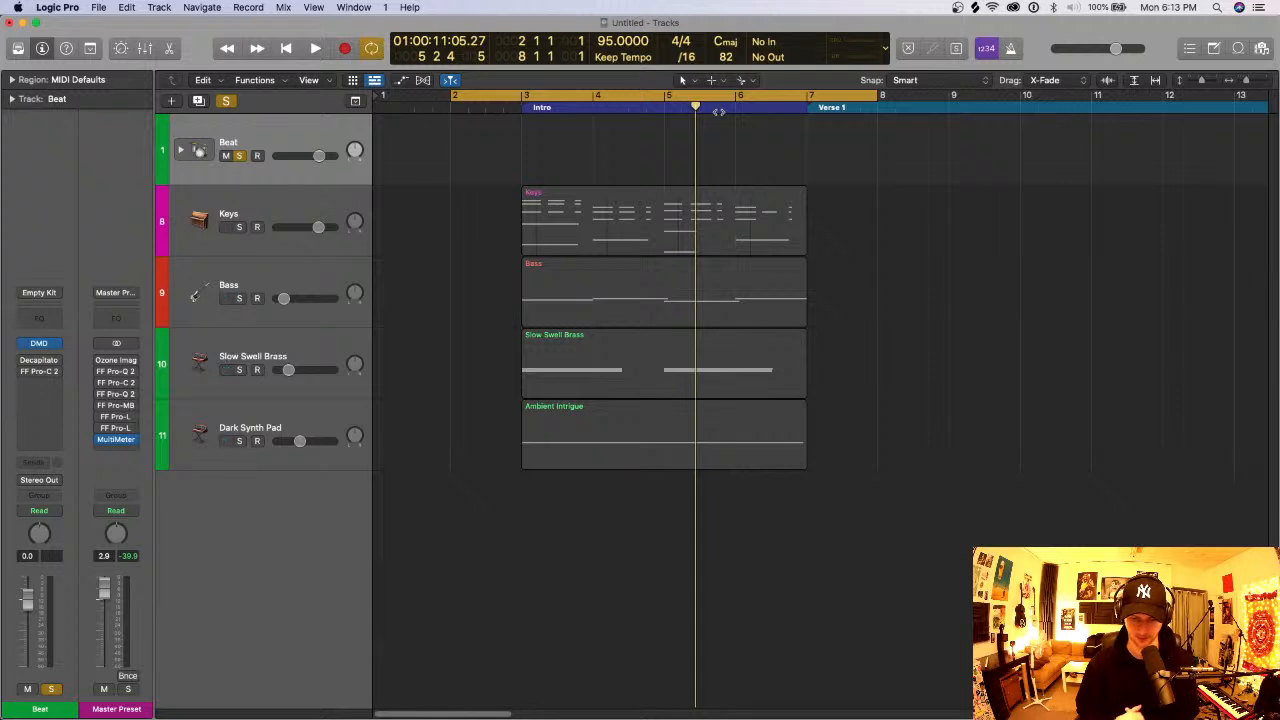